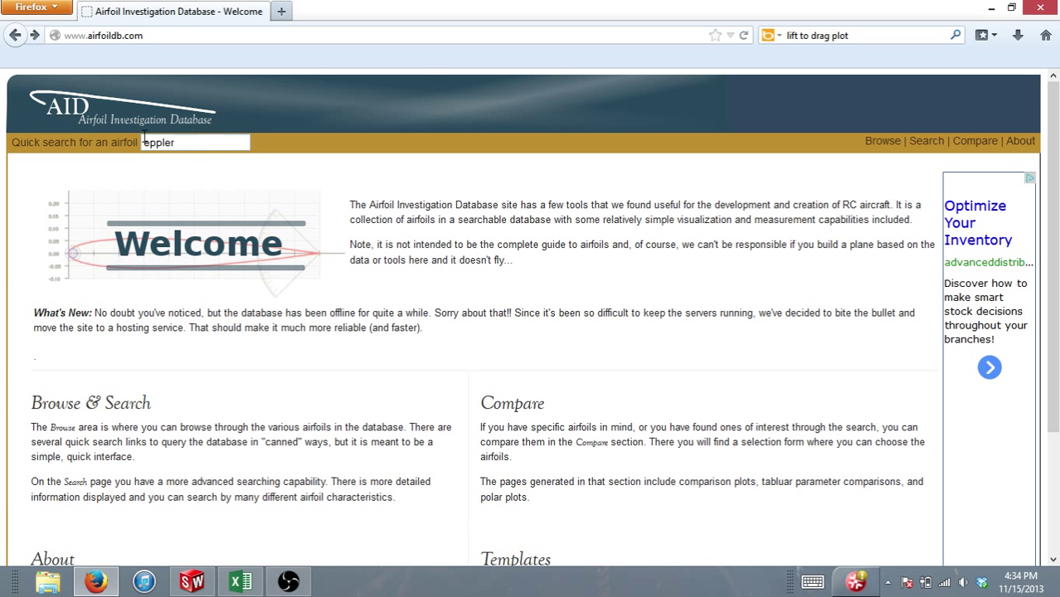
Search the airfoil database for "eppler 1230" and open the EPPLER 1230 AIRFOIL page.
left_click(204, 142)
type("1230")
key("Return")
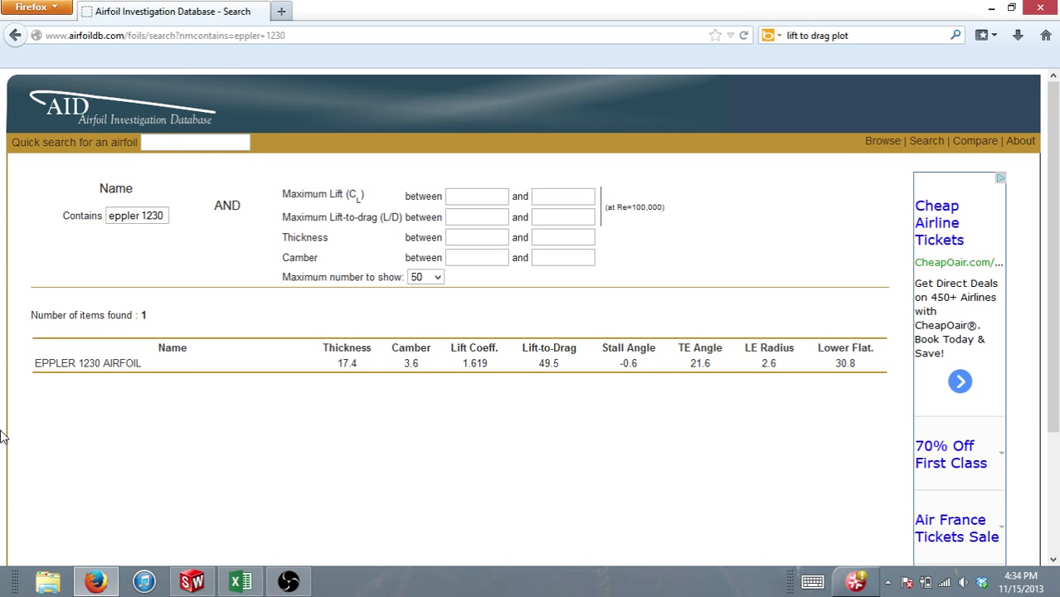
left_click(116, 367)
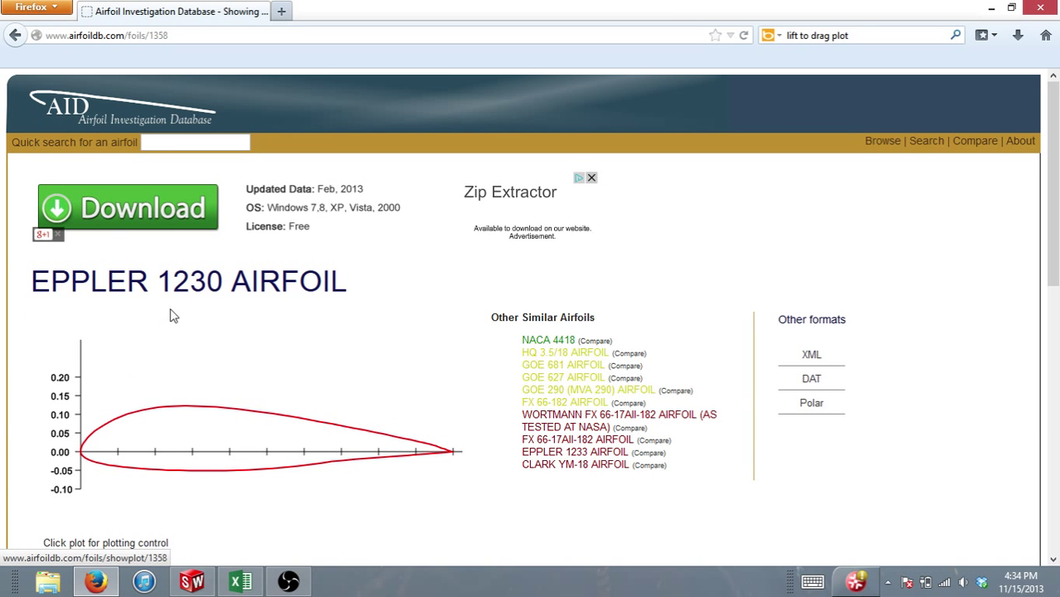
Examine the EPPLER 1230 profile, its geometry and lift parameters, the available data formats, and the lift, drag and angle-of-attack plots.
scroll(172, 315, "down", 5)
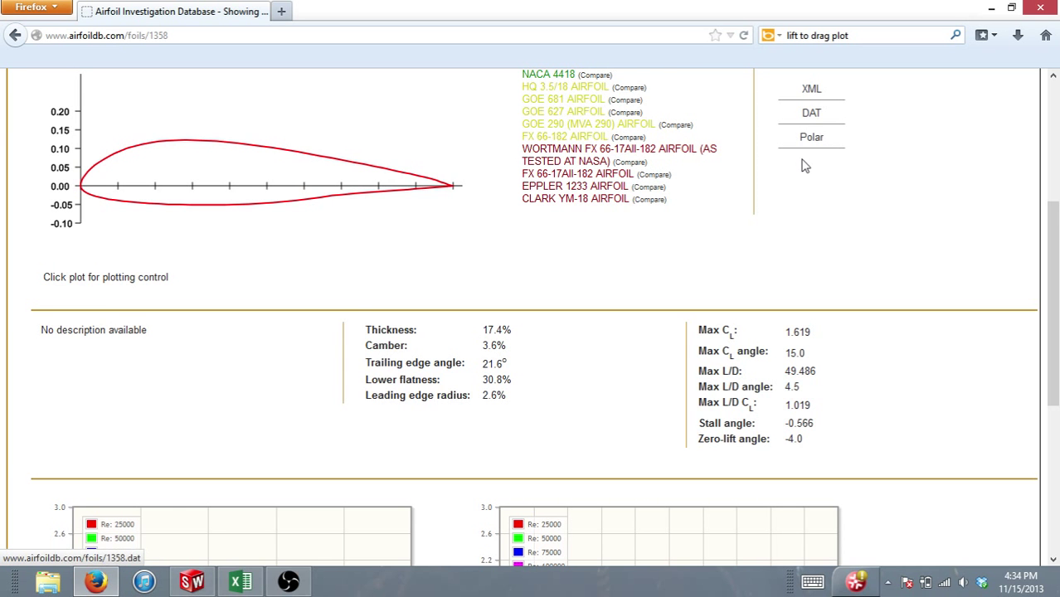
scroll(816, 166, "up", 4)
scroll(821, 191, "down", 2)
scroll(824, 166, "down", 3)
scroll(823, 139, "up", 3)
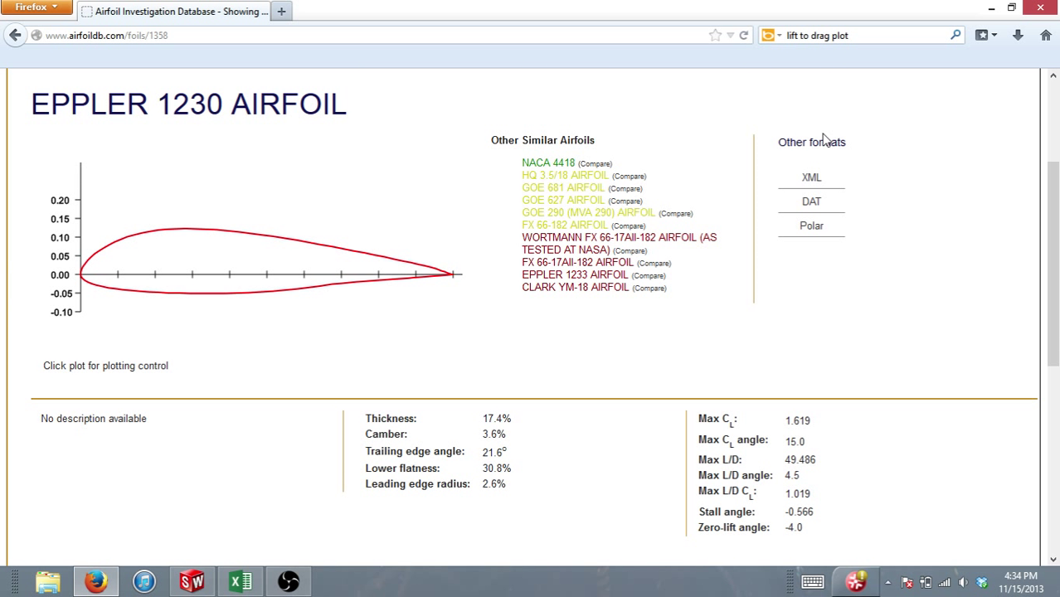
scroll(244, 166, "down", 7)
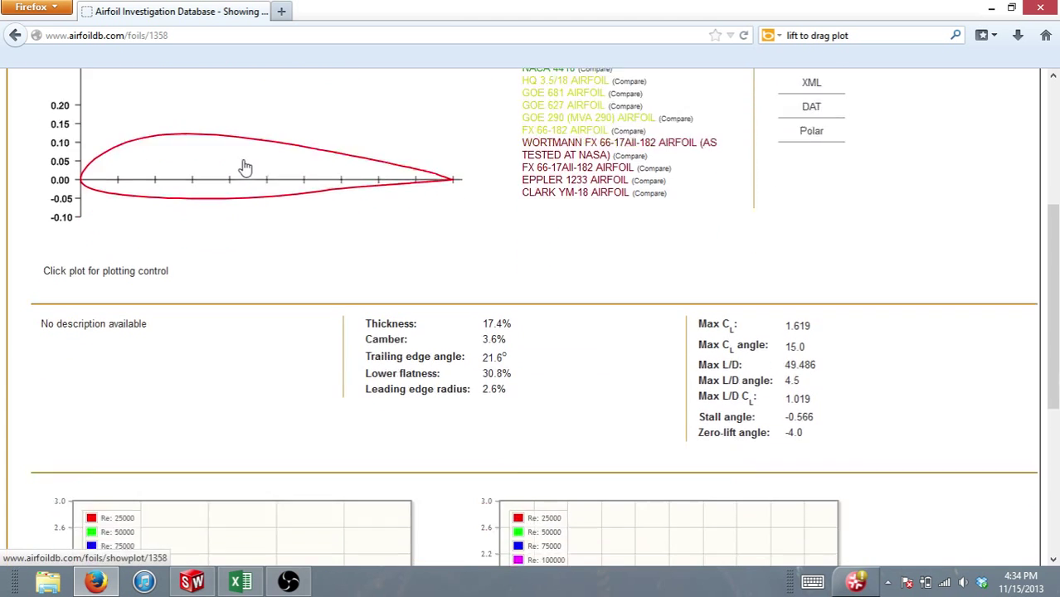
scroll(247, 166, "down", 3)
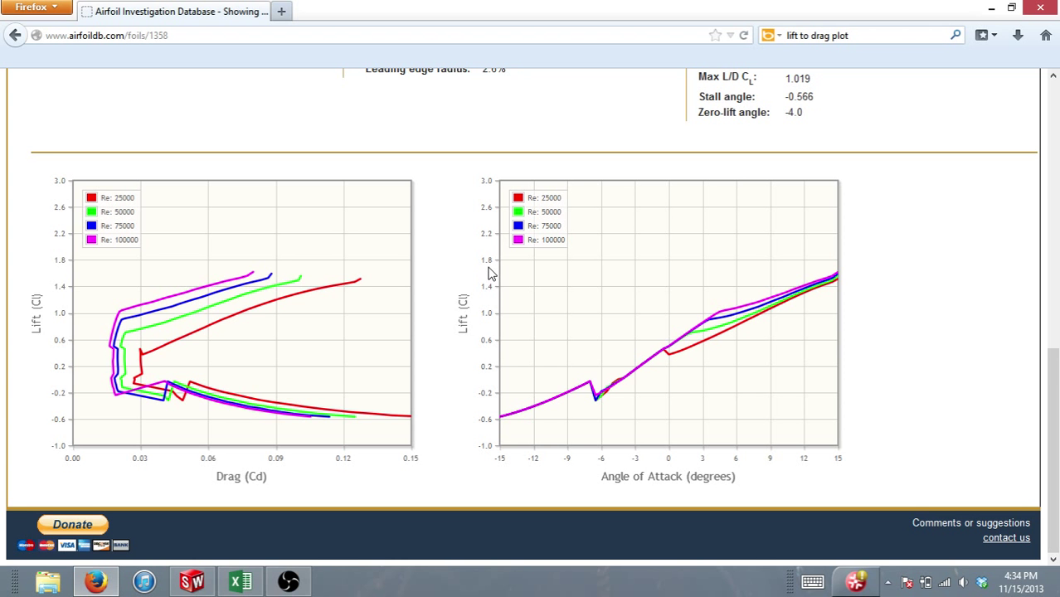
scroll(489, 248, "up", 10)
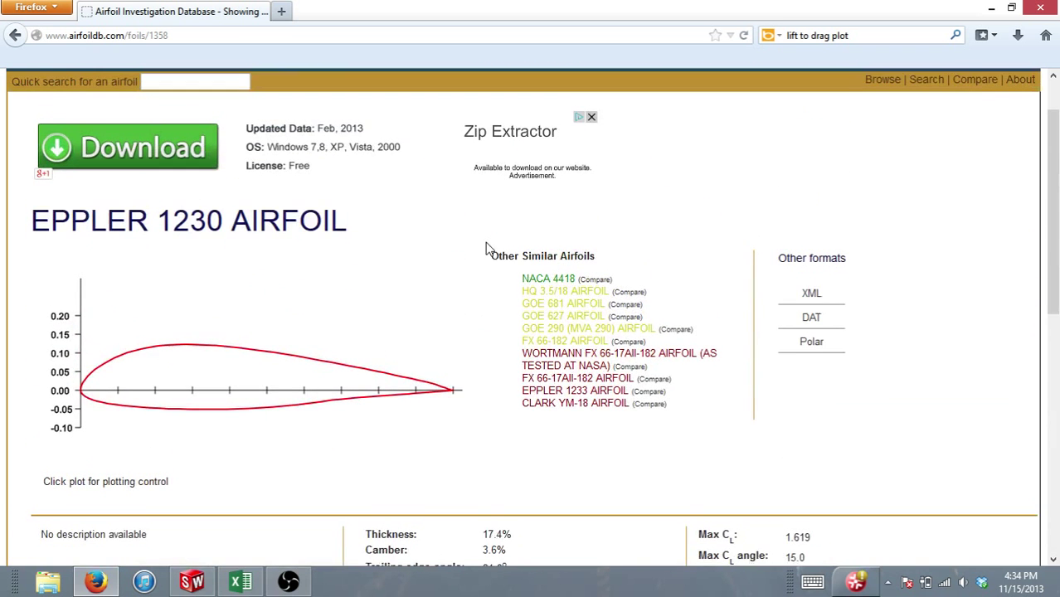
left_click(811, 321)
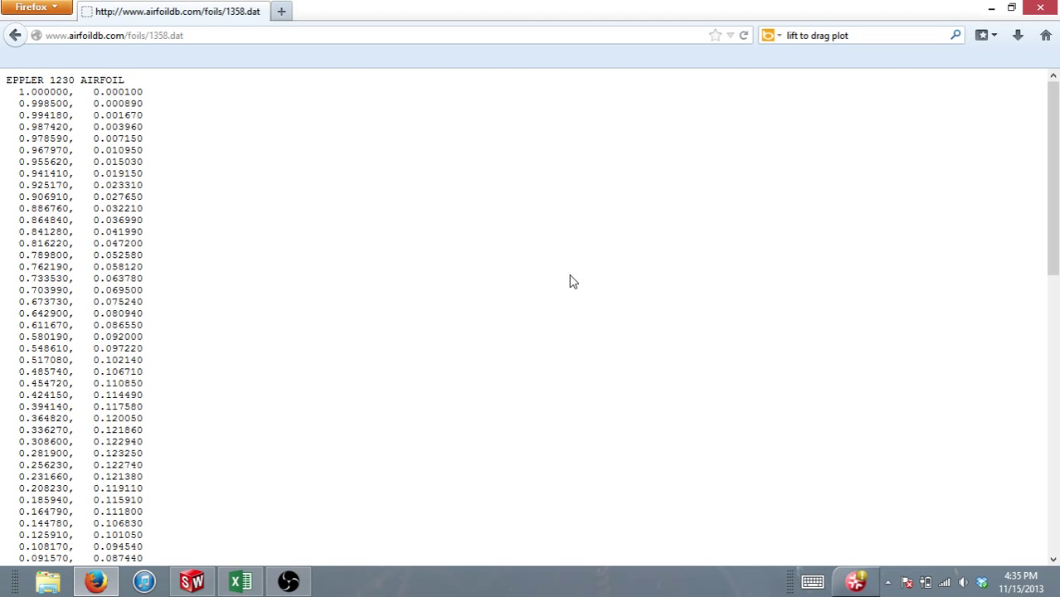
scroll(169, 116, "down", 20)
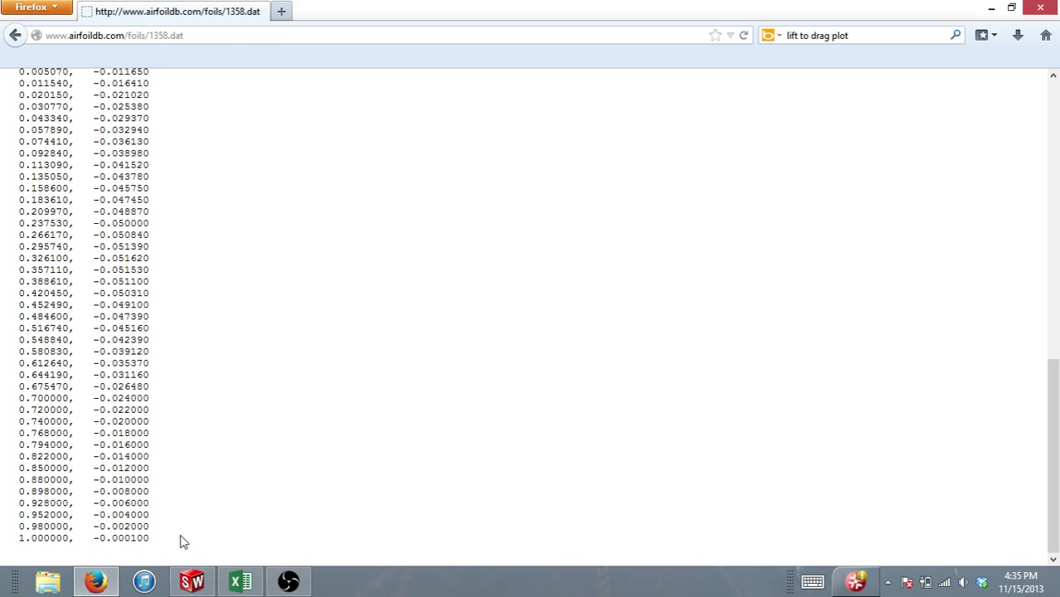
left_click_drag(183, 543, 5, 97)
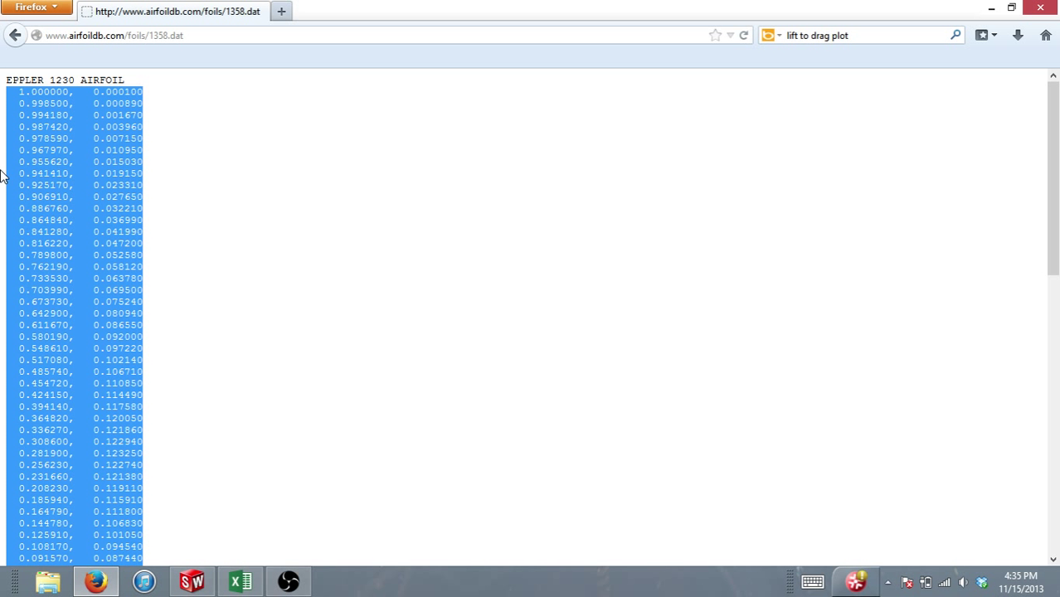
left_click(18, 39)
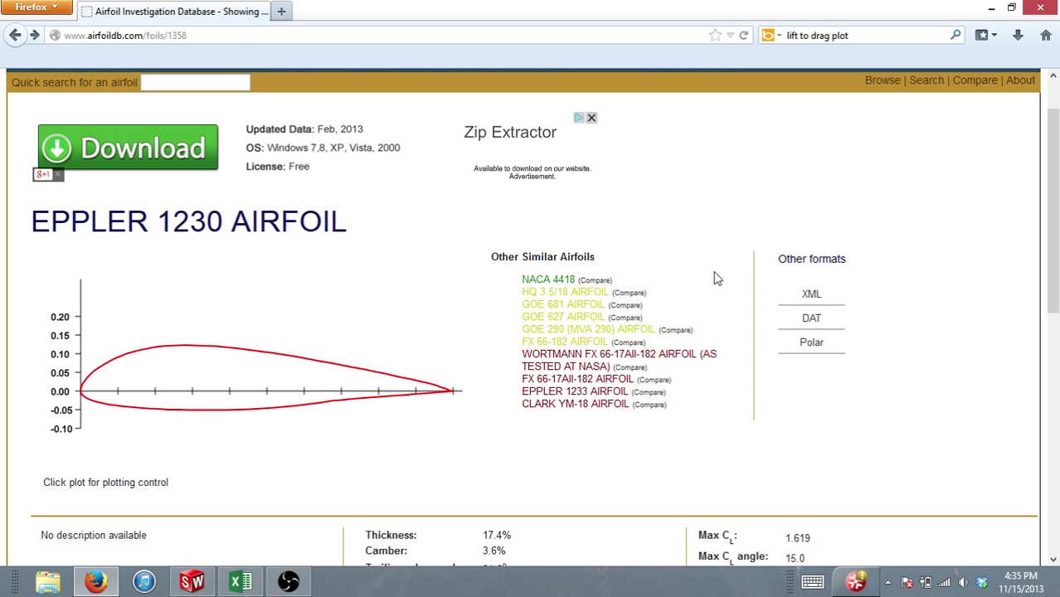
left_click(811, 320)
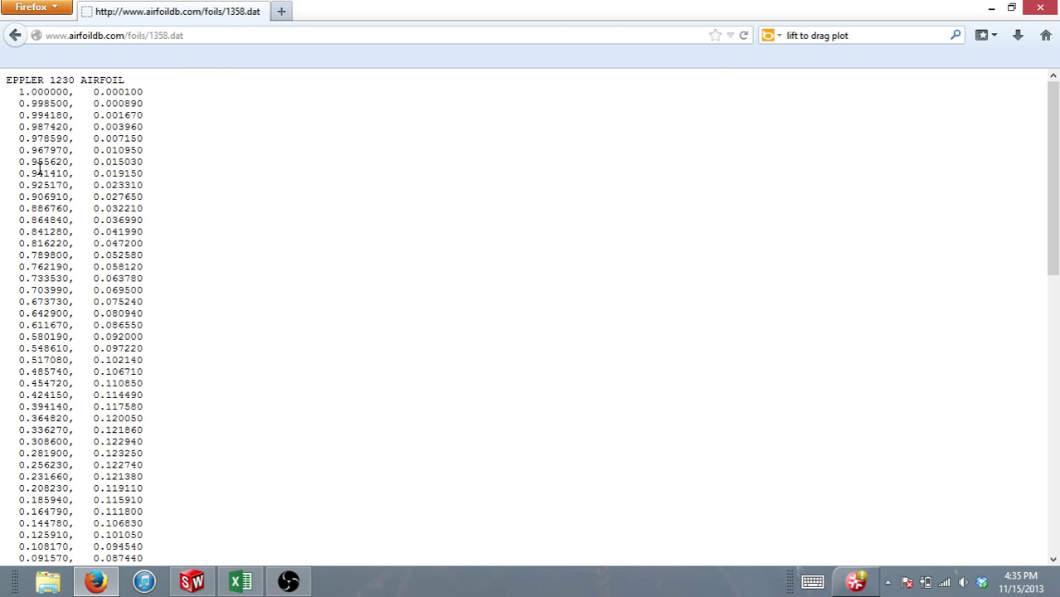
left_click(15, 35)
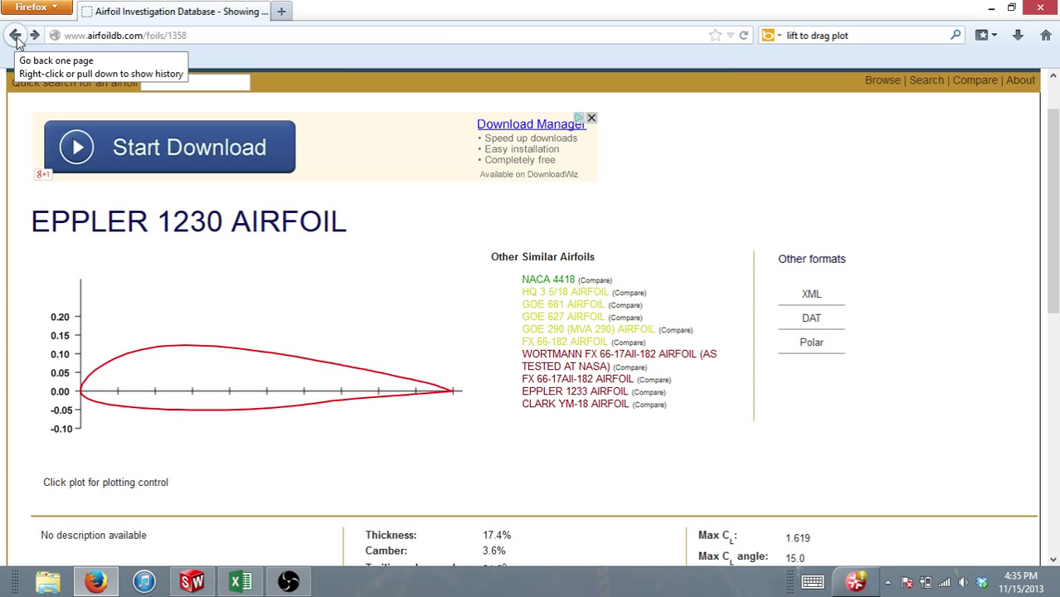
left_click(16, 38)
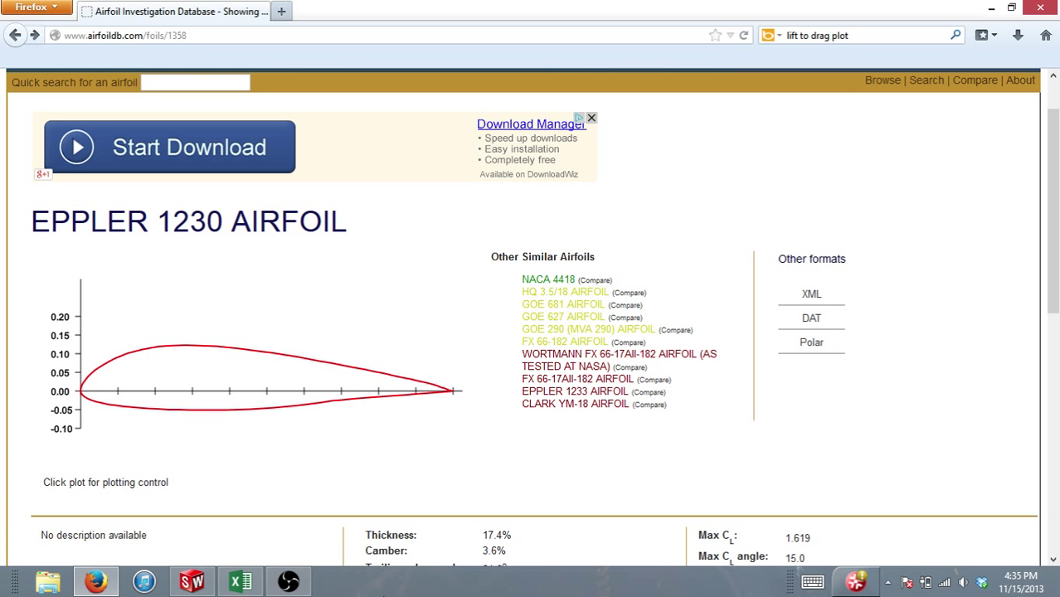
Copy all coordinate rows below the title of the airfoil's DAT data and switch to the Excel workbook.
left_click(814, 323)
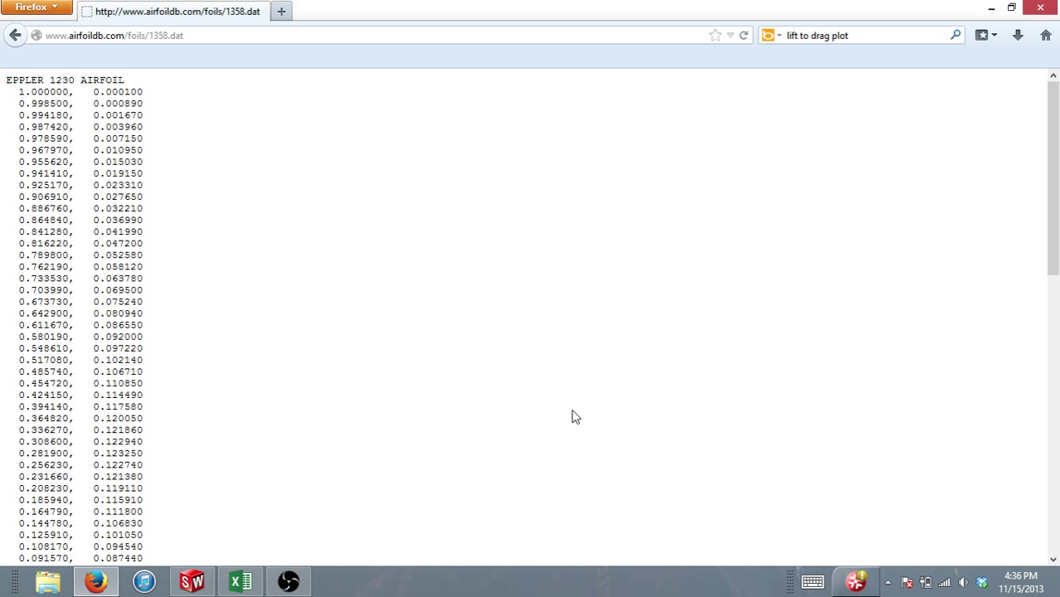
scroll(74, 378, "down", 10)
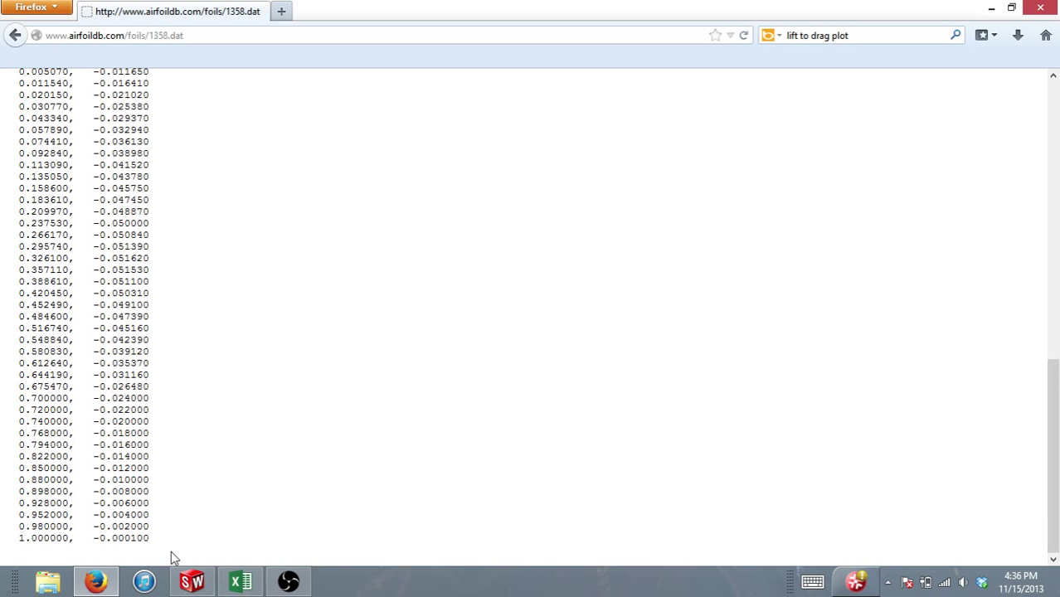
left_click_drag(171, 551, 6, 118)
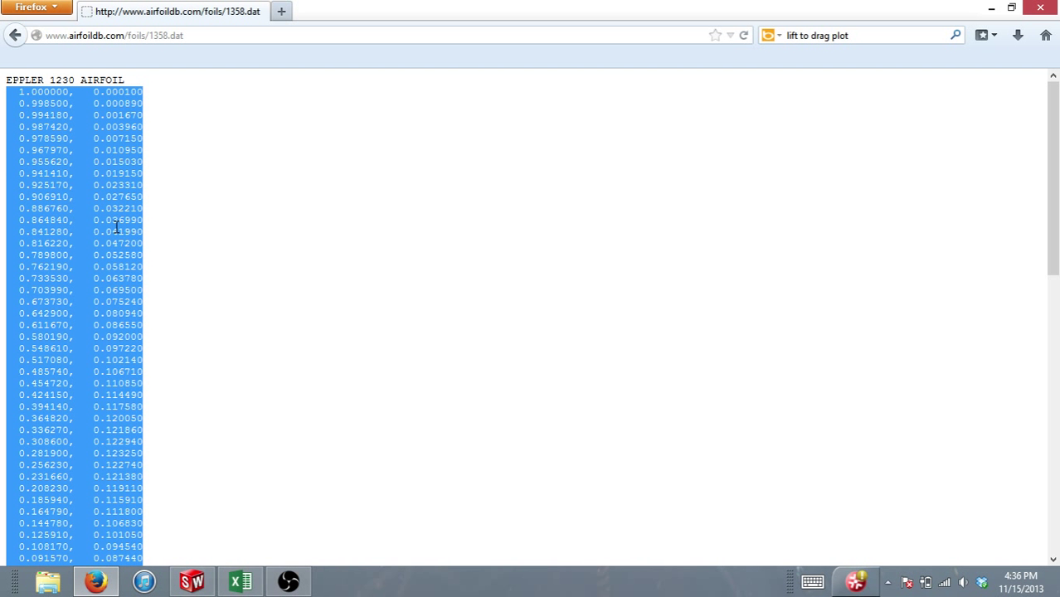
left_click(245, 583)
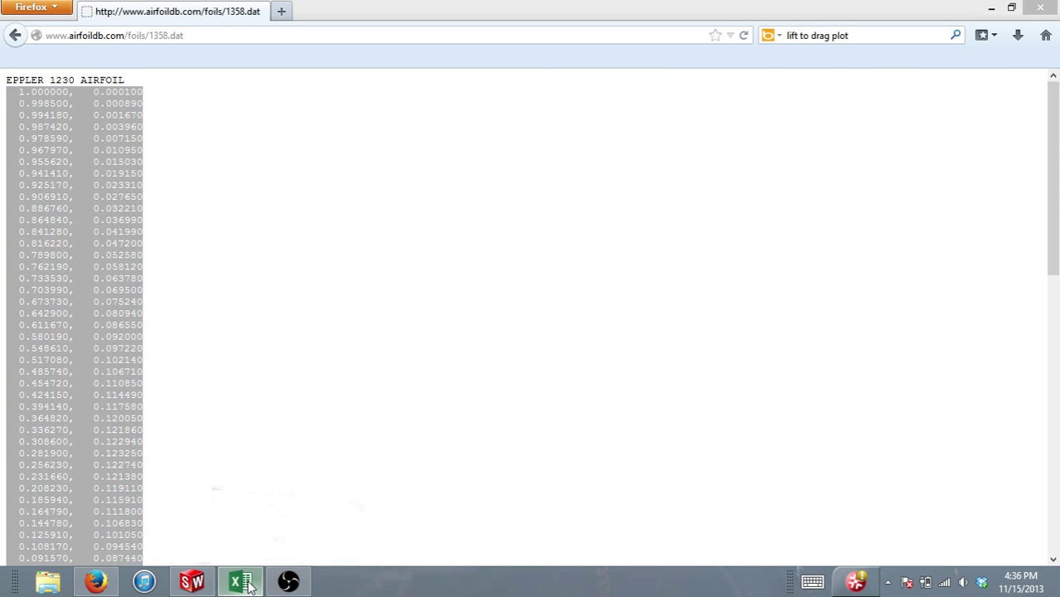
scroll(120, 319, "down", 20)
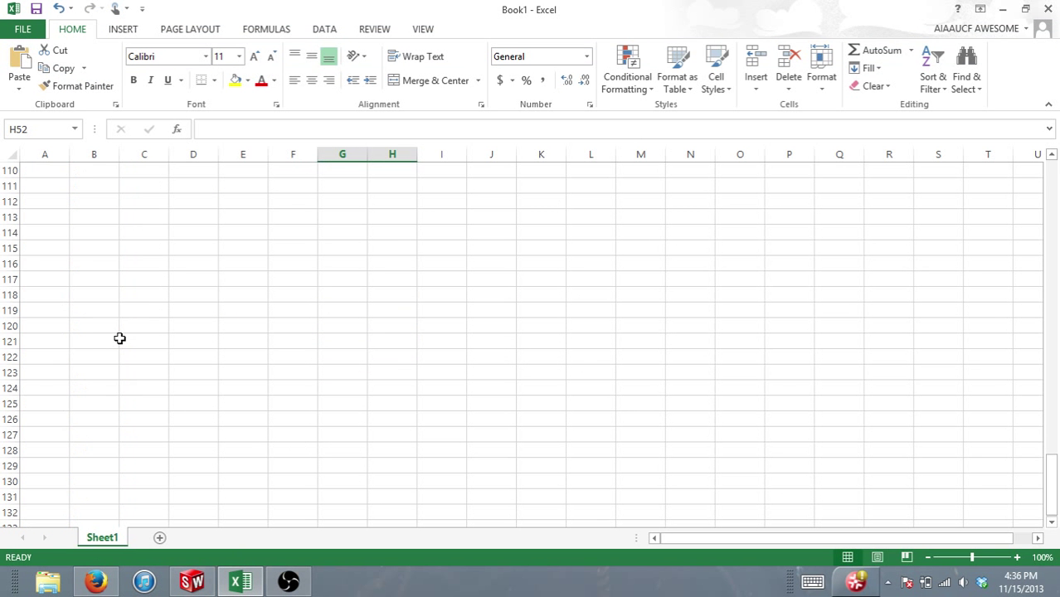
left_click_drag(119, 338, 25, 155)
scroll(71, 217, "down", 20)
scroll(102, 214, "up", 7)
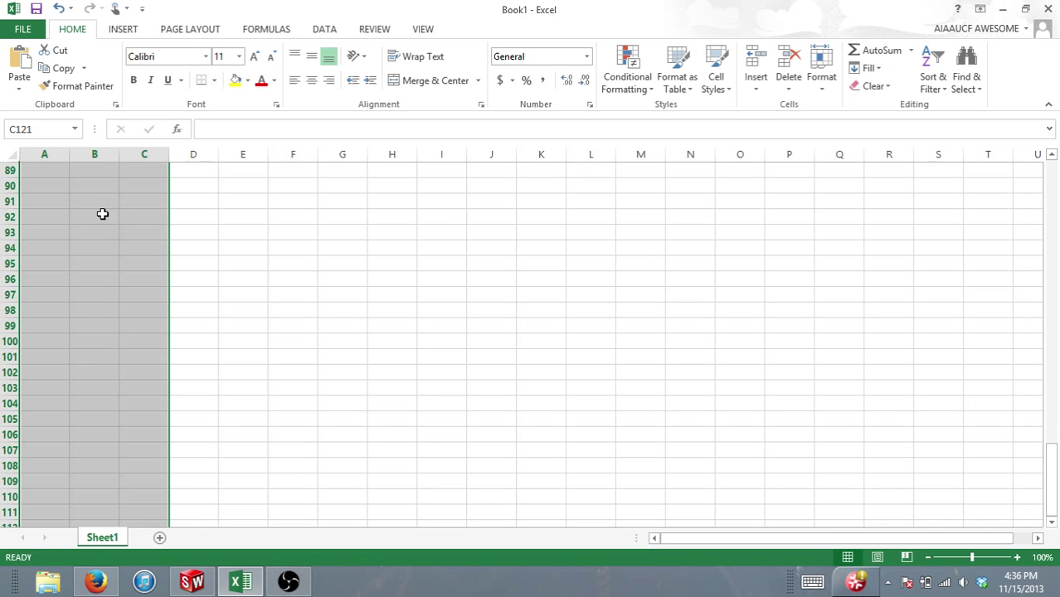
scroll(102, 214, "up", 20)
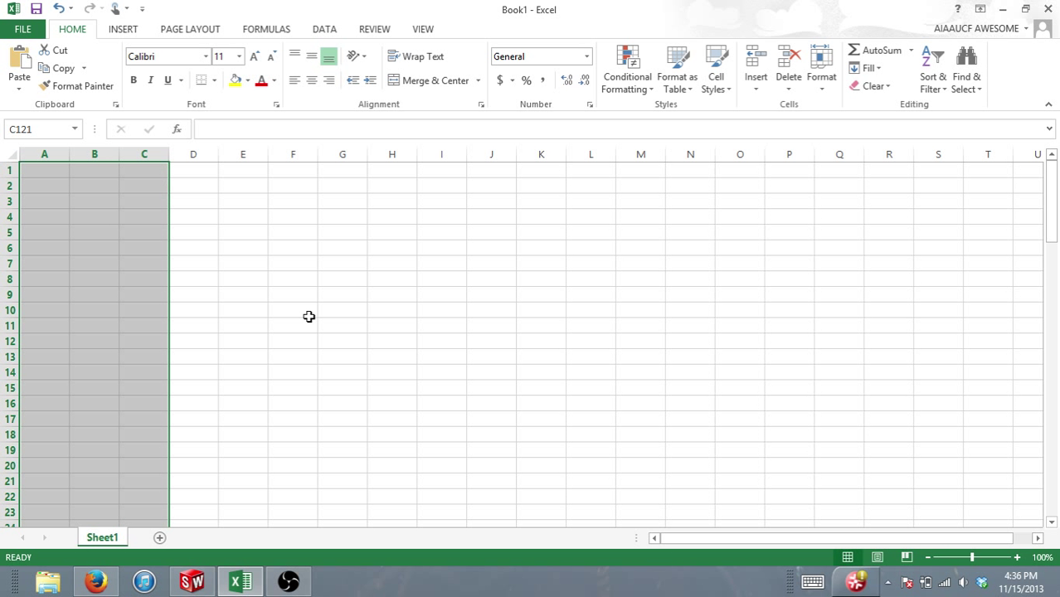
left_click_drag(308, 315, 307, 325)
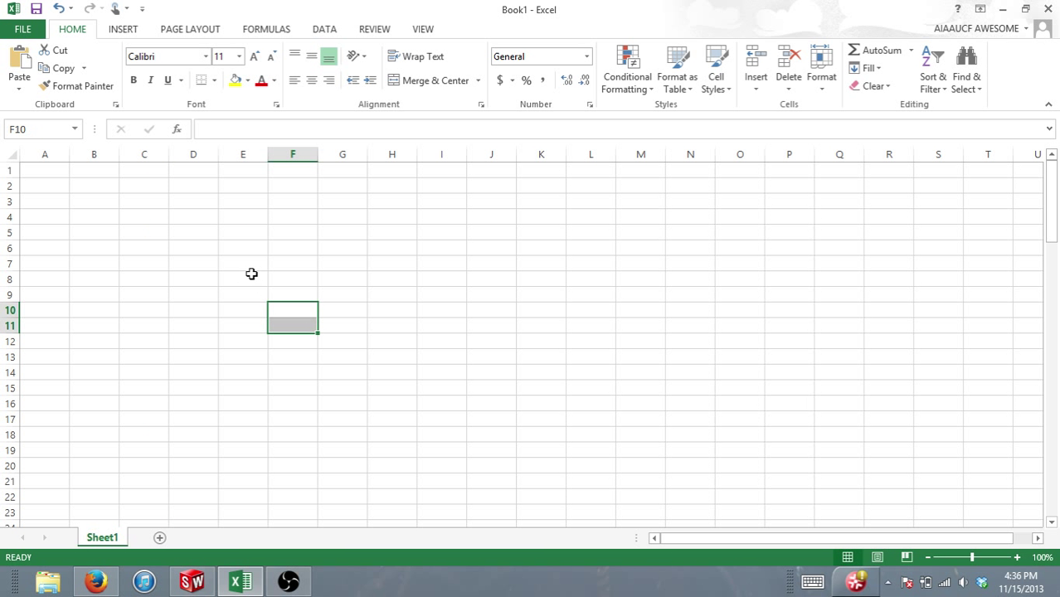
Paste the copied airfoil coordinates starting at cell B4 and widen column B to fit them.
left_click(98, 232)
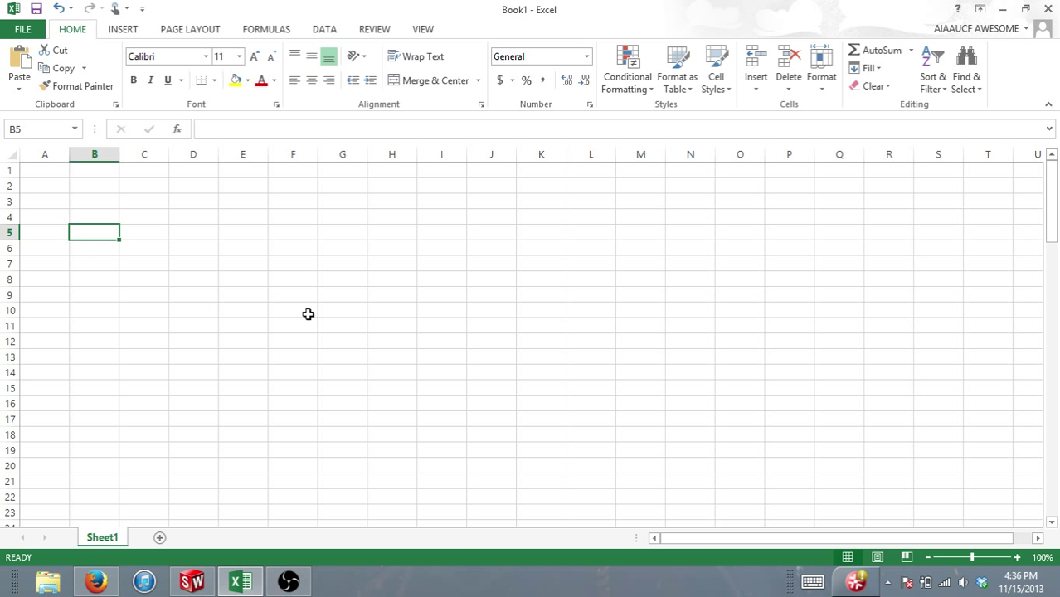
left_click(86, 215)
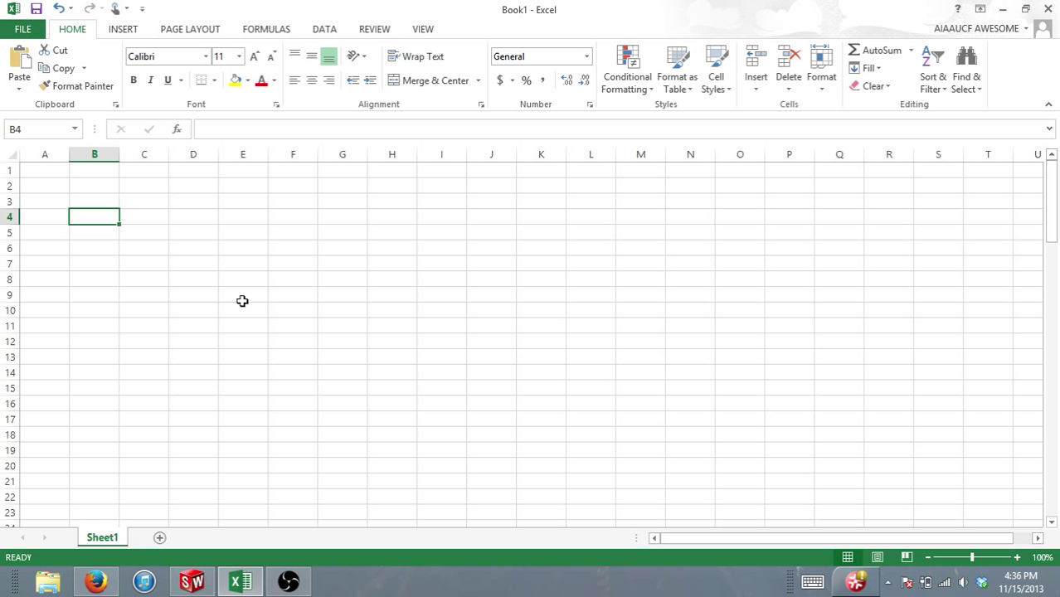
key("ctrl+v")
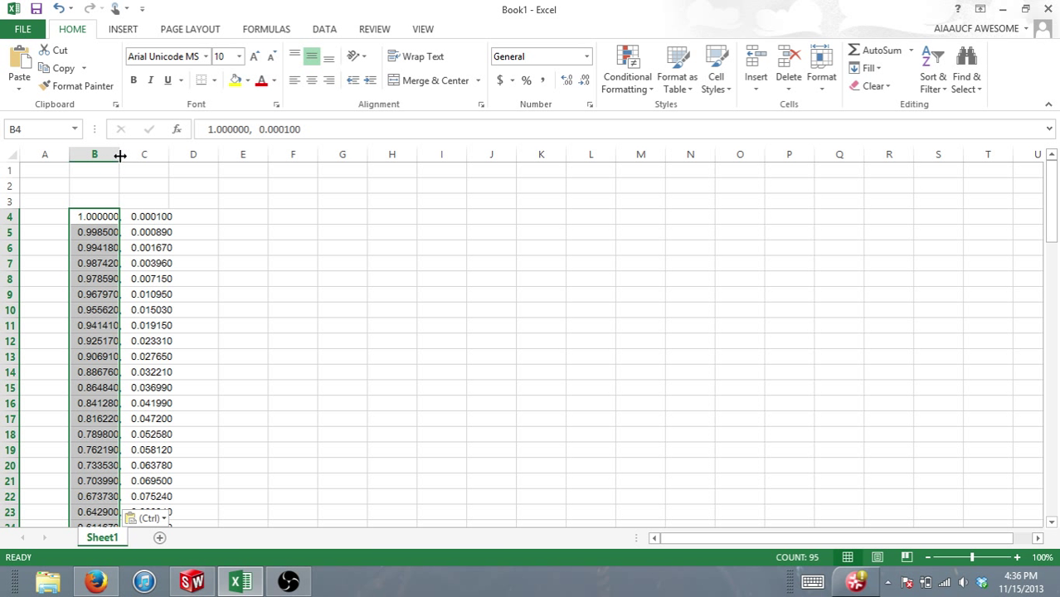
left_click_drag(120, 156, 199, 161)
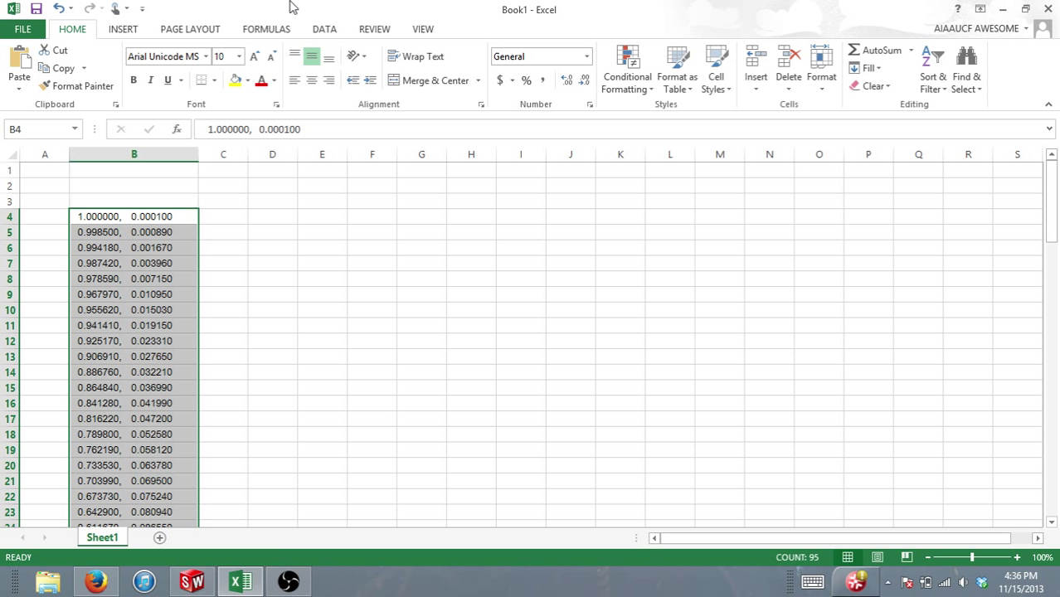
Split the pasted coordinates into columns B and C with Text to Columns, delimited by tab and comma in General format, and narrow column B.
left_click(330, 33)
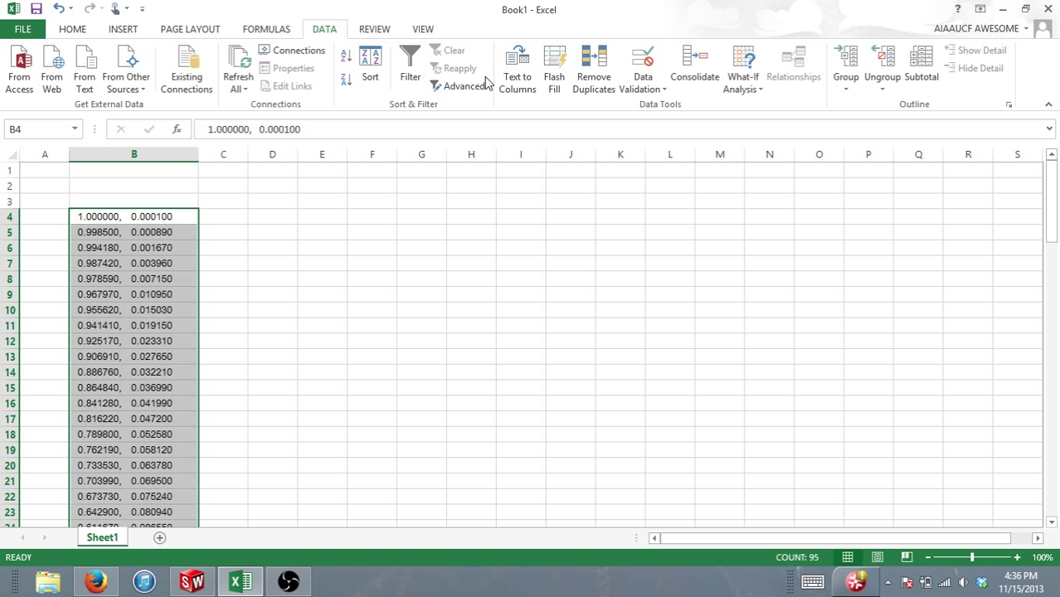
left_click(520, 66)
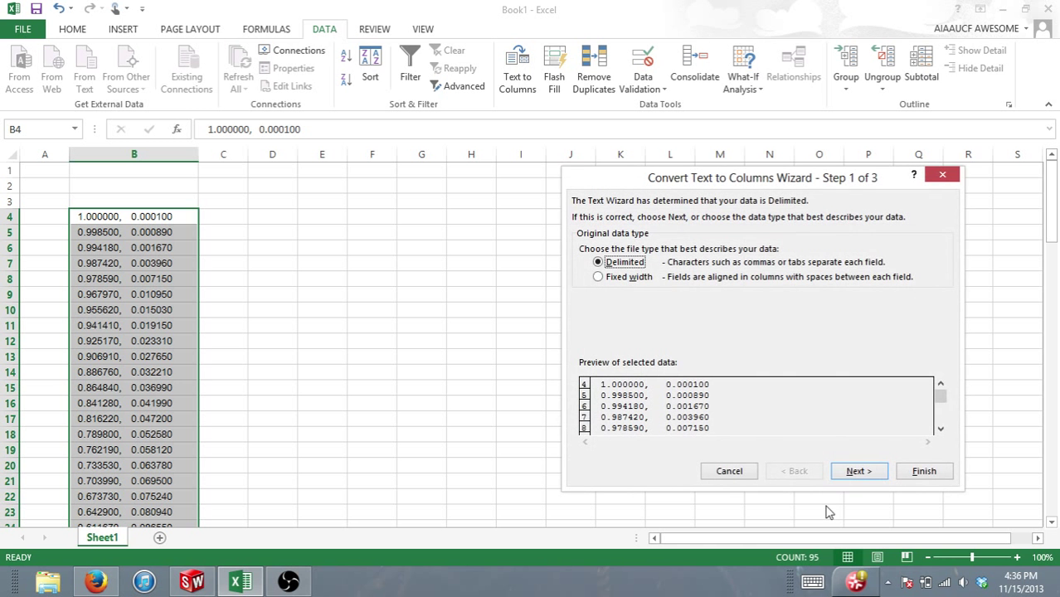
left_click_drag(798, 183, 625, 70)
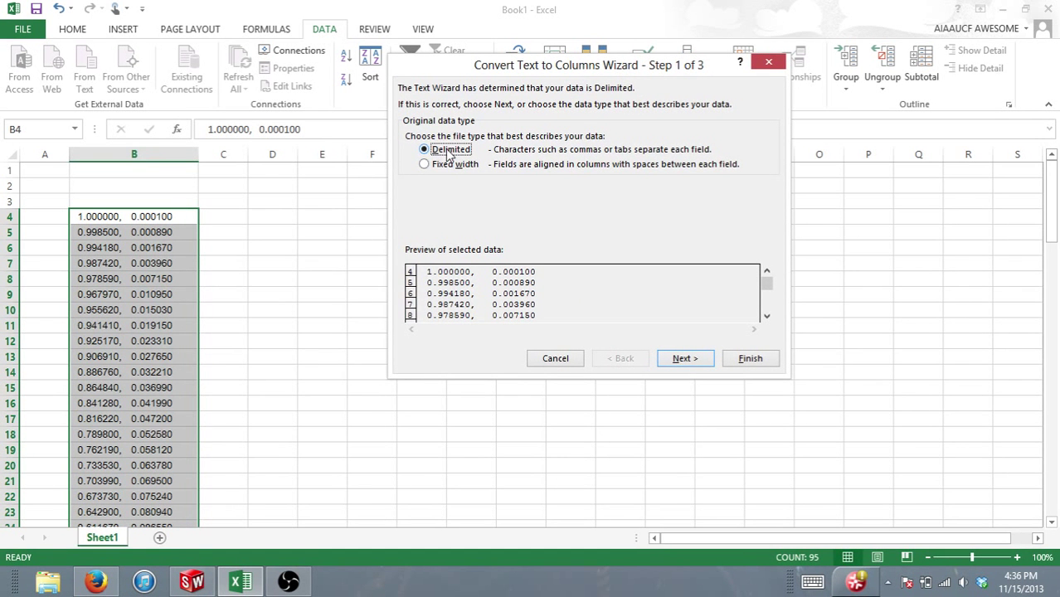
left_click(685, 360)
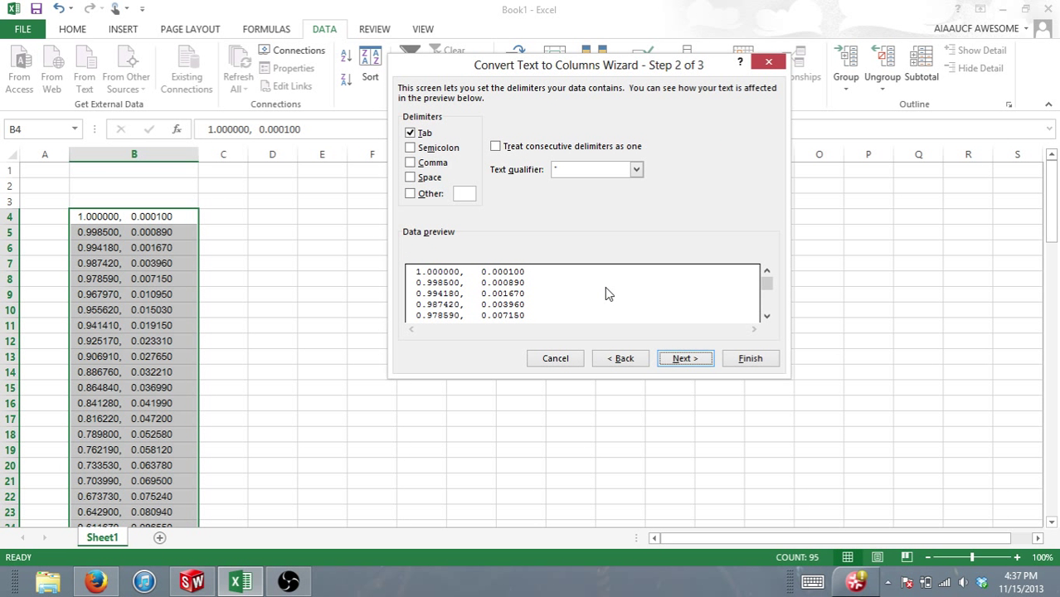
left_click(412, 163)
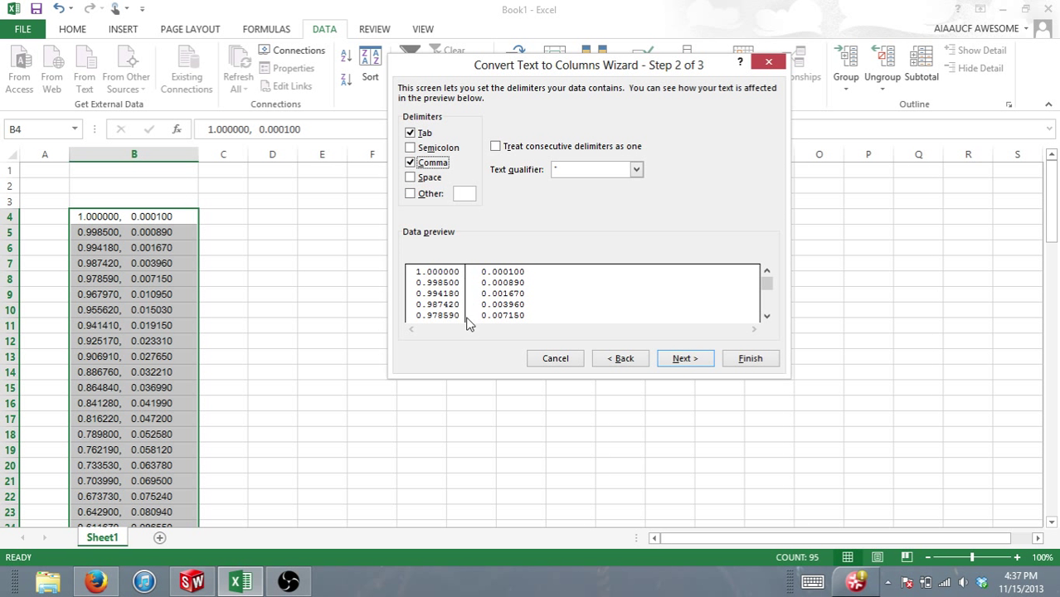
left_click(684, 360)
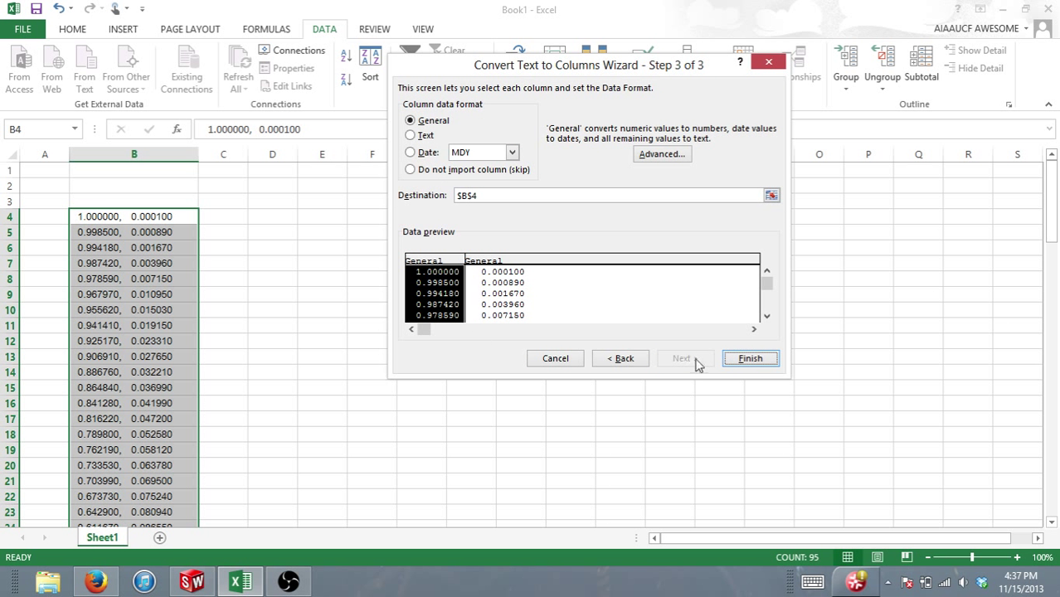
left_click(749, 358)
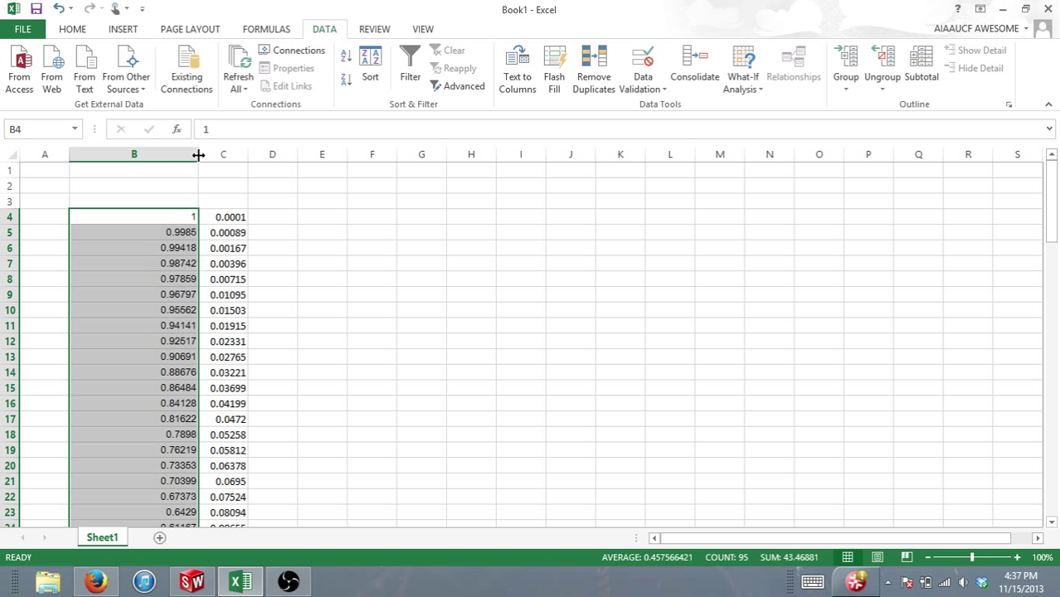
left_click_drag(196, 157, 131, 157)
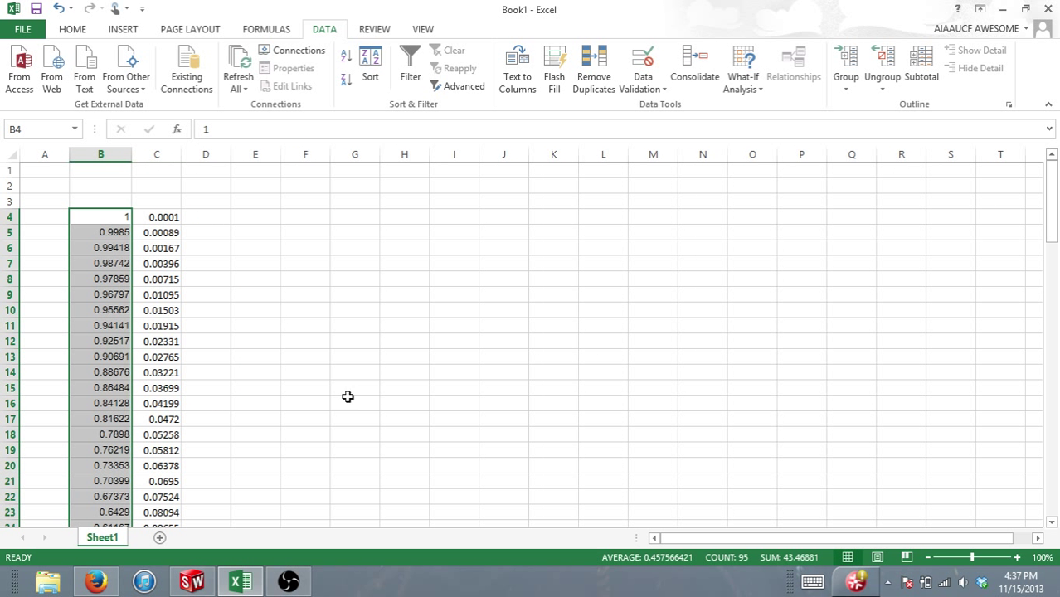
left_click(354, 341)
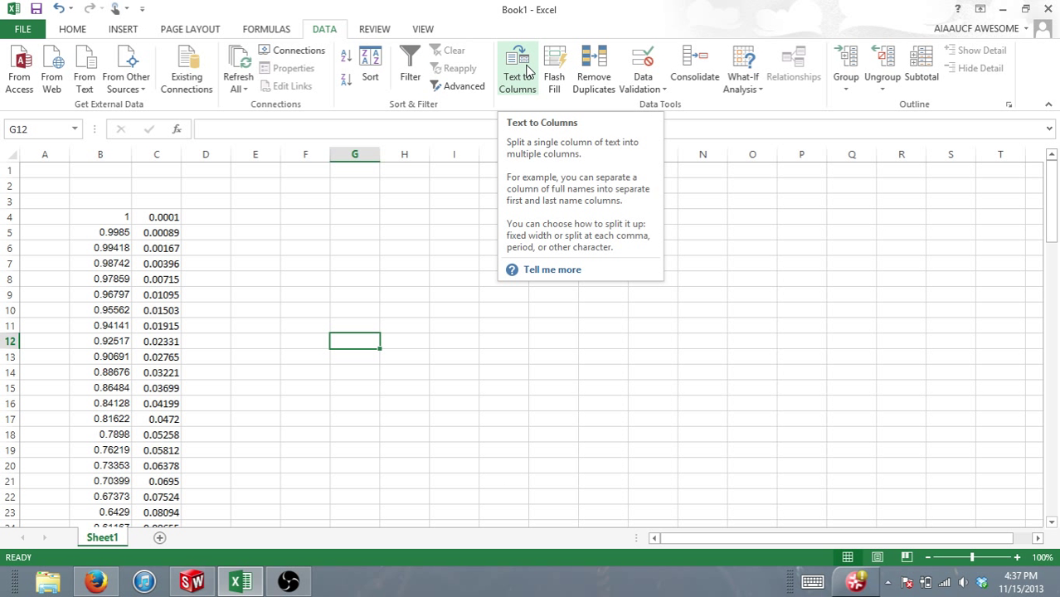
Undo the narrowing of column B and the split of the pasted coordinates into two columns.
left_click(528, 72)
left_click(539, 329)
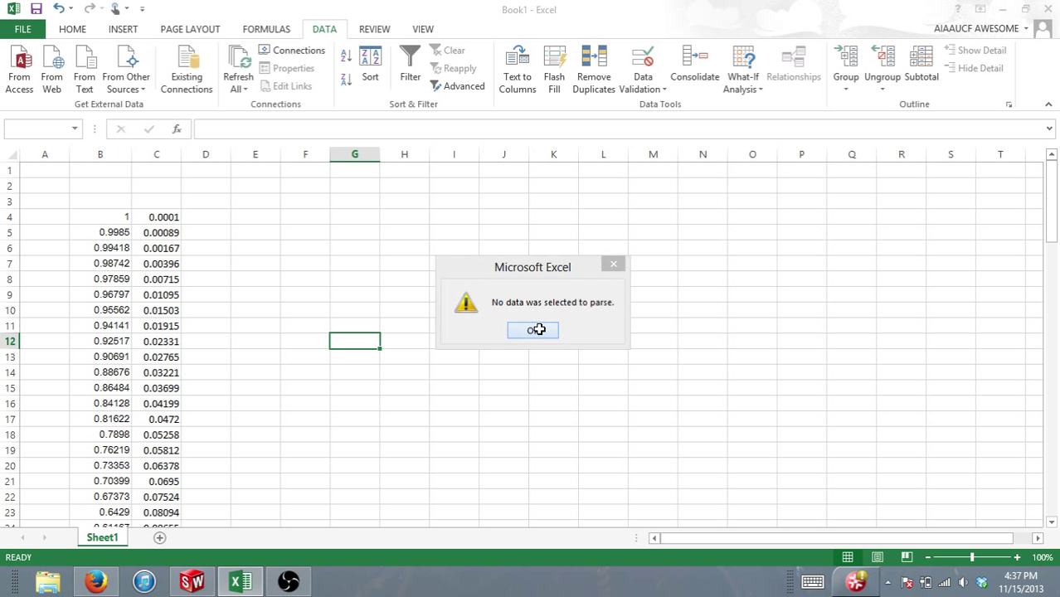
key("ctrl+z")
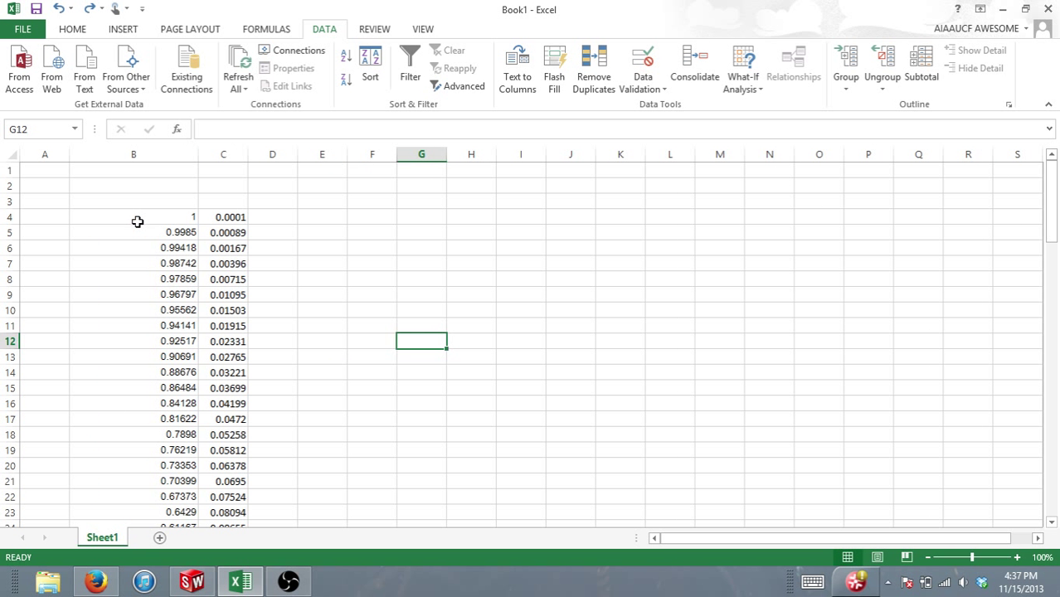
key("ctrl+z")
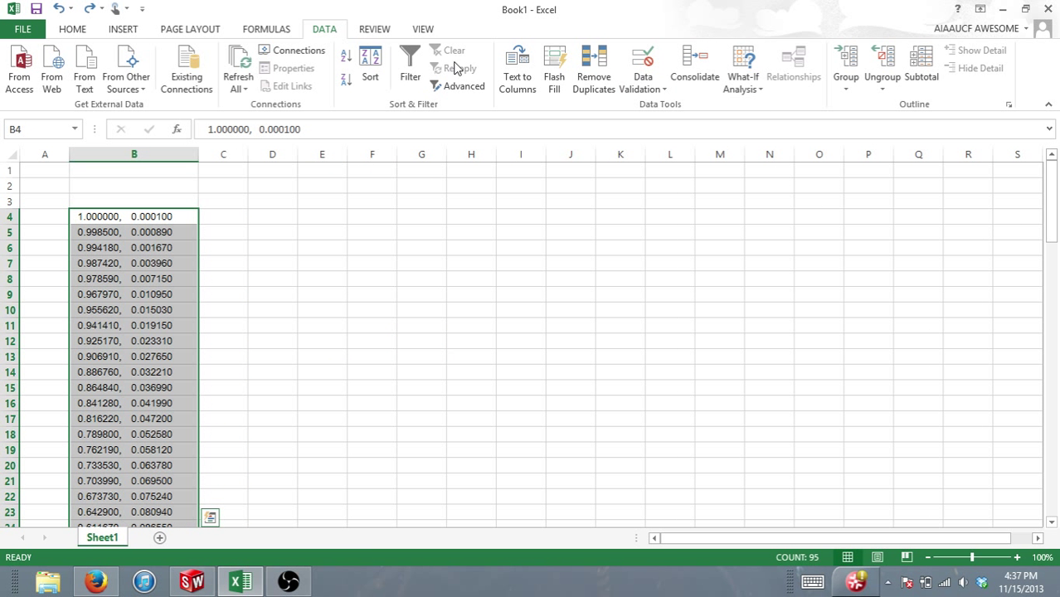
Redo the Text to Columns split of the coordinates at B4, delimited by tab and comma in General format, and narrow column B.
left_click(511, 75)
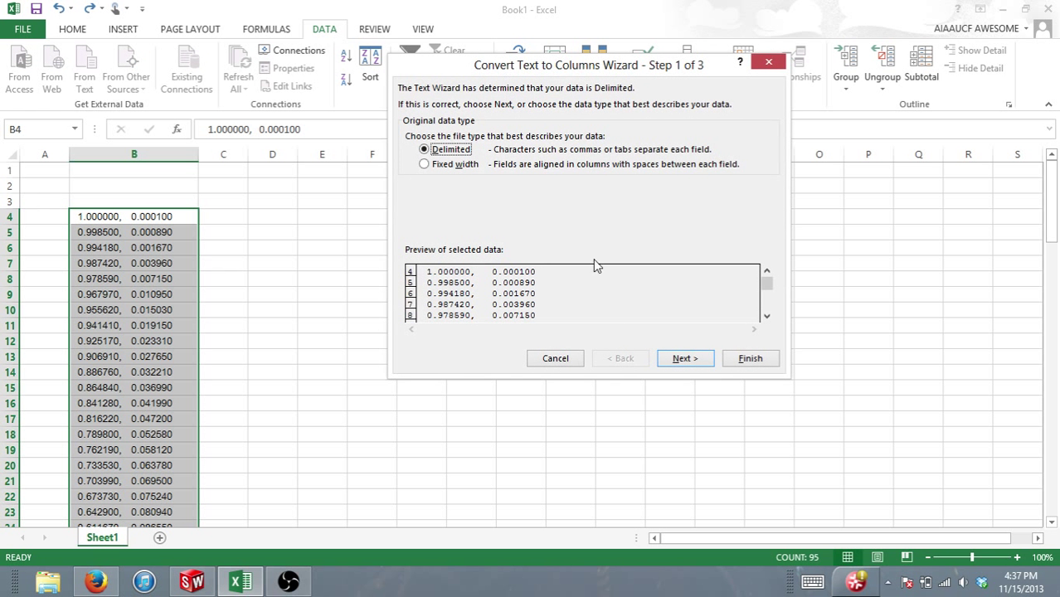
left_click(683, 361)
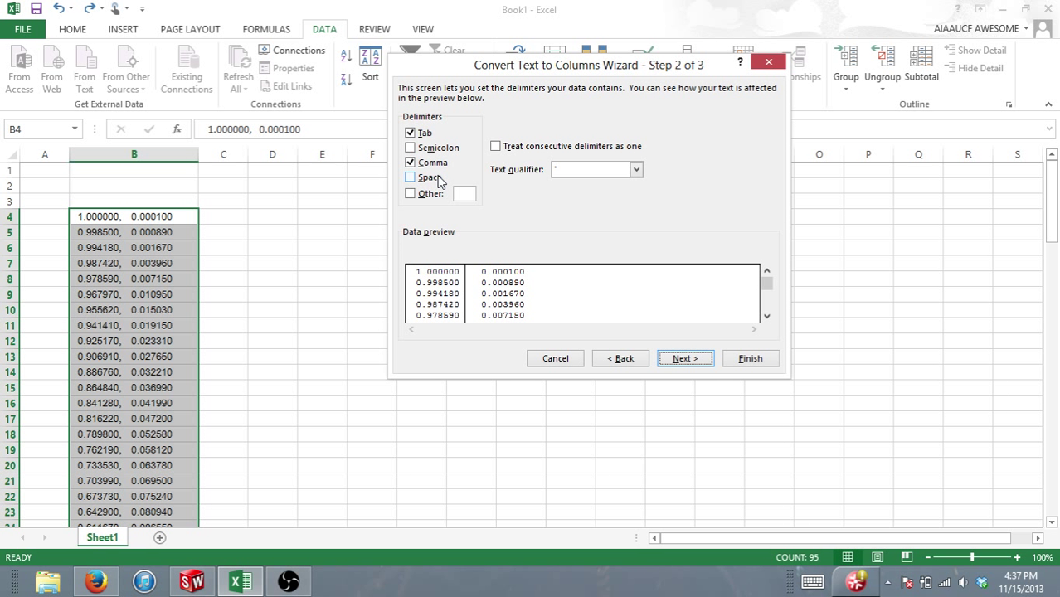
left_click(685, 360)
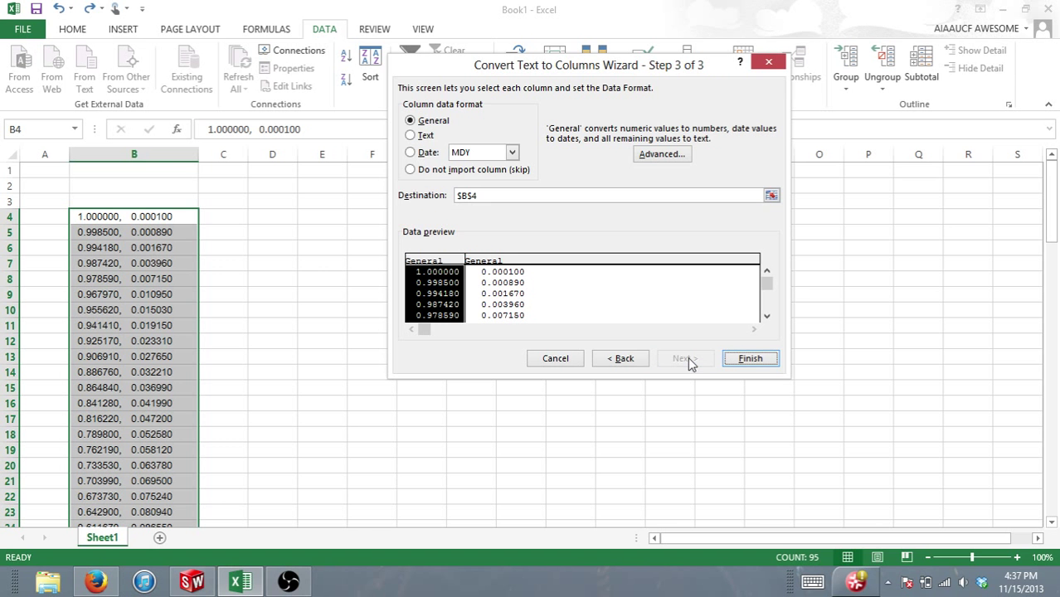
left_click(752, 360)
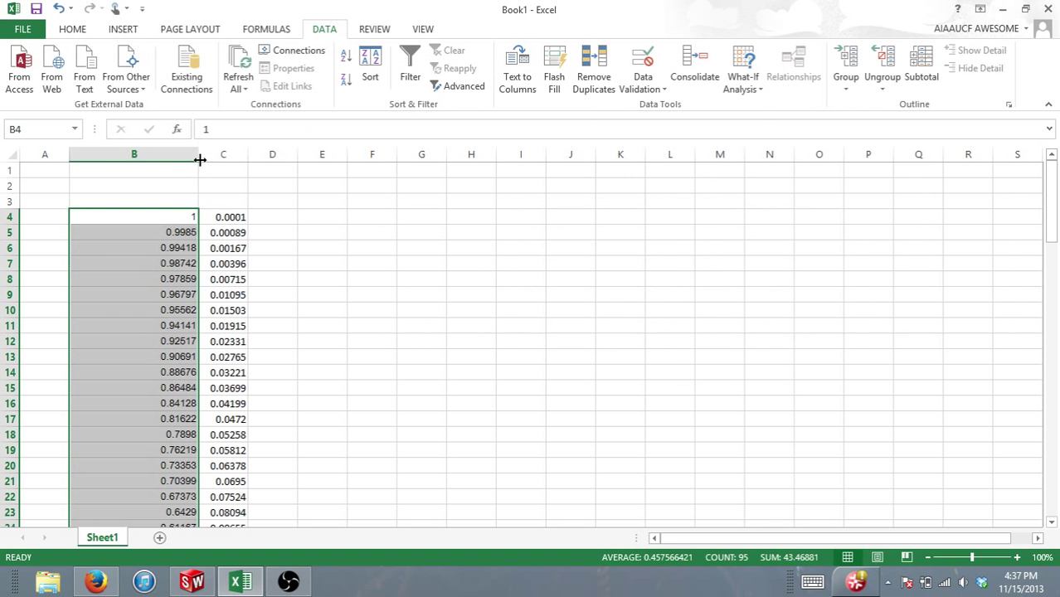
left_click_drag(199, 160, 127, 155)
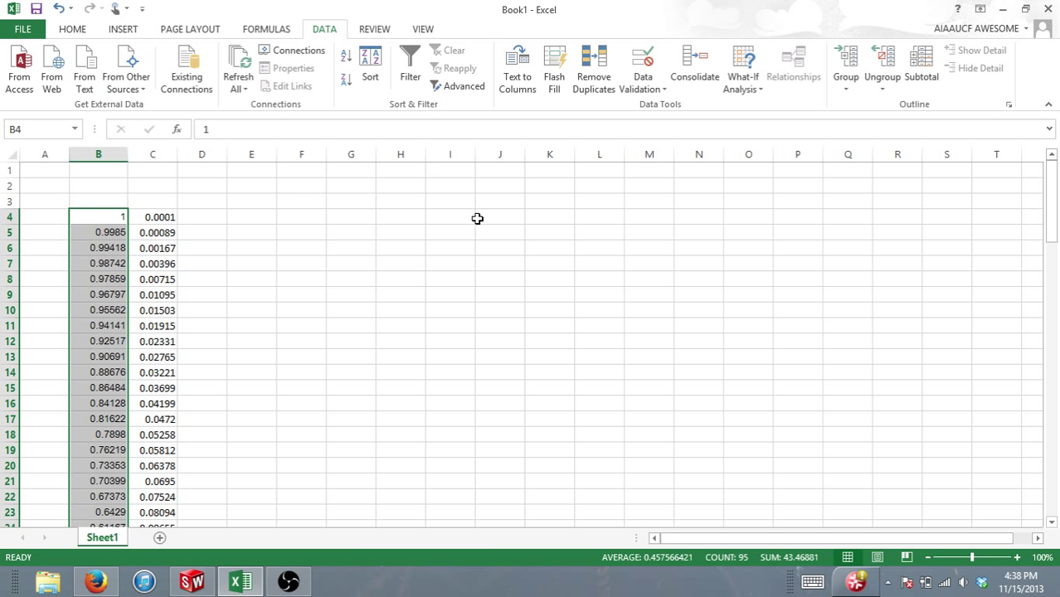
Open a blank Notepad document and move its window aside so the coordinate columns stay visible.
left_click(3, 594)
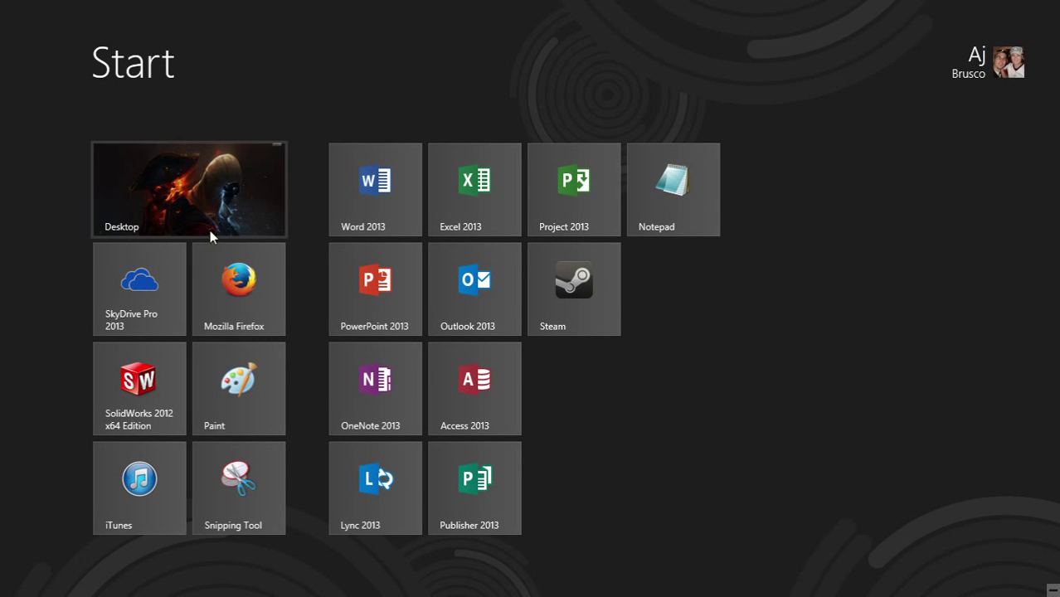
left_click(672, 195)
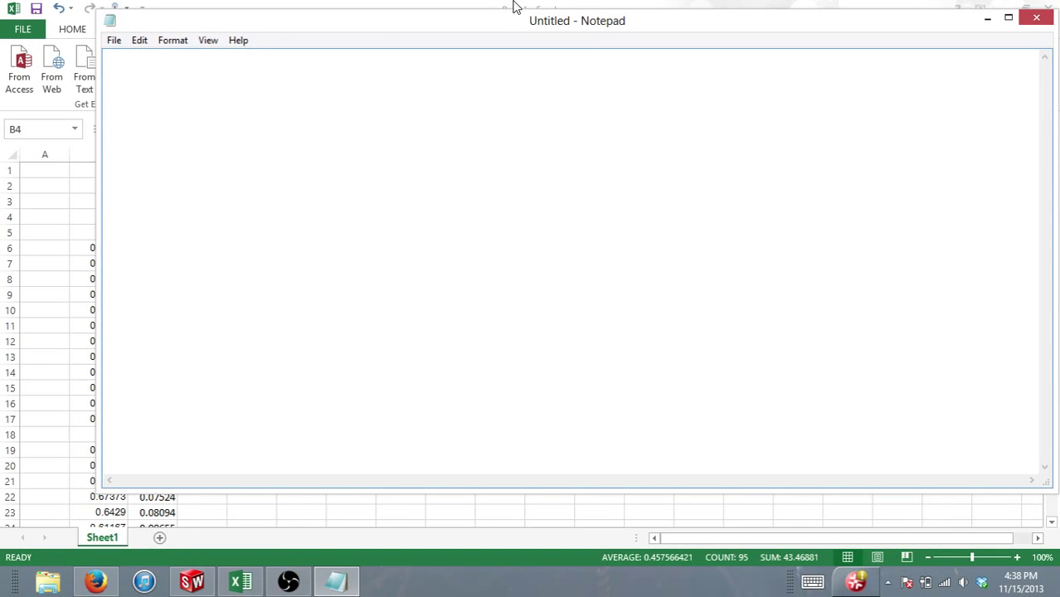
left_click_drag(735, 28, 867, 30)
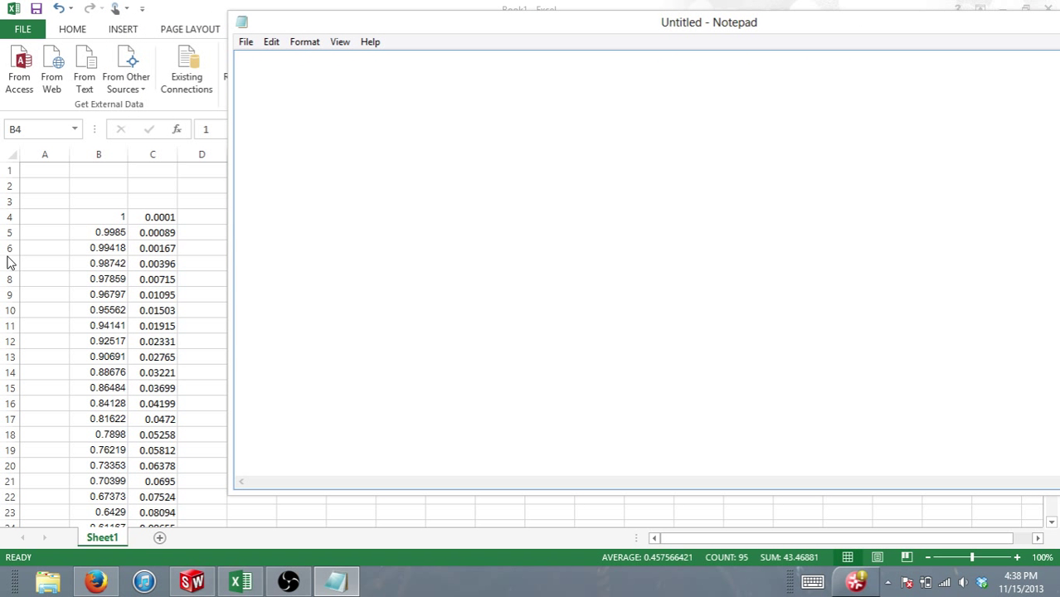
In the Excel workbook, enter 0 in cell D4 and fill it down column D alongside all coordinate rows.
left_click(109, 221)
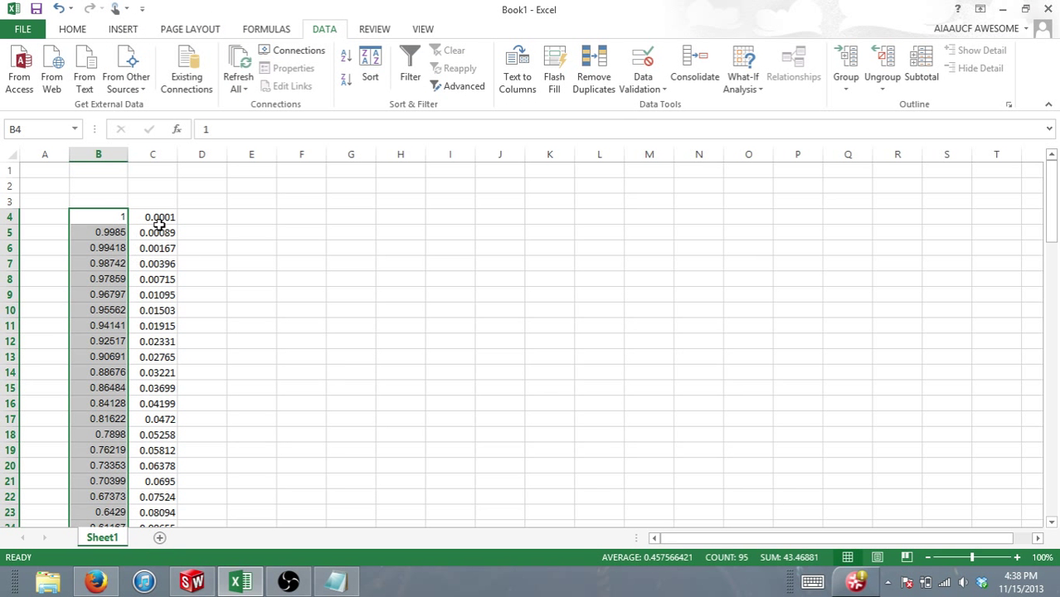
left_click_drag(156, 220, 111, 217)
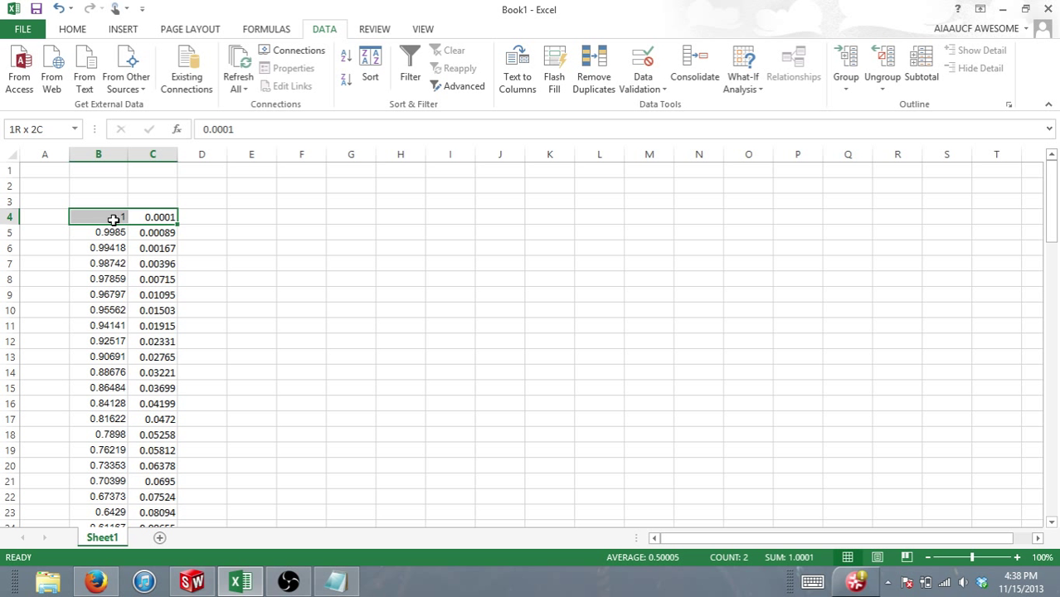
left_click(196, 219)
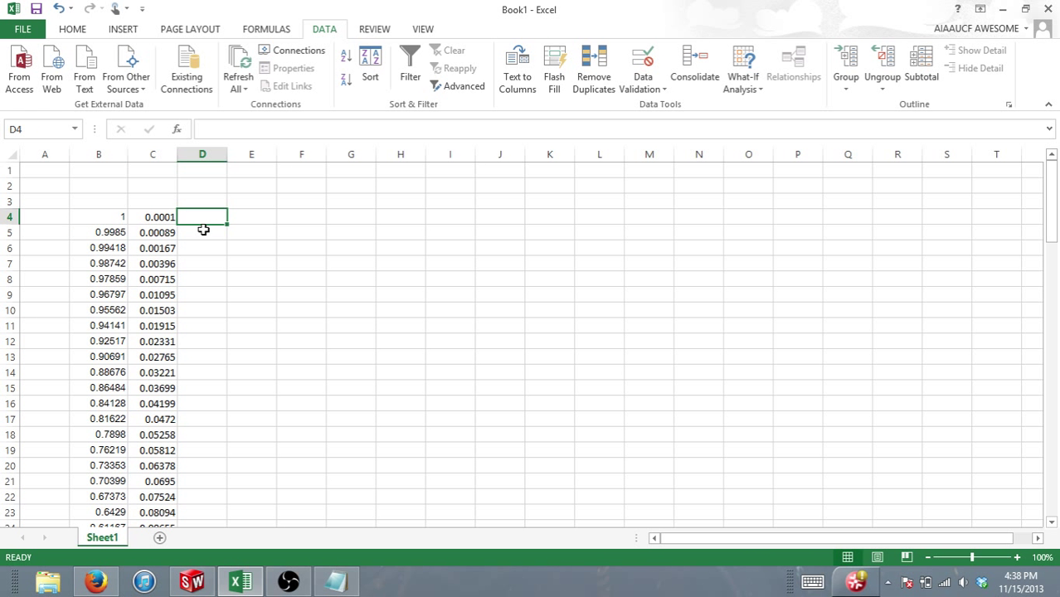
type("0")
left_click(227, 225)
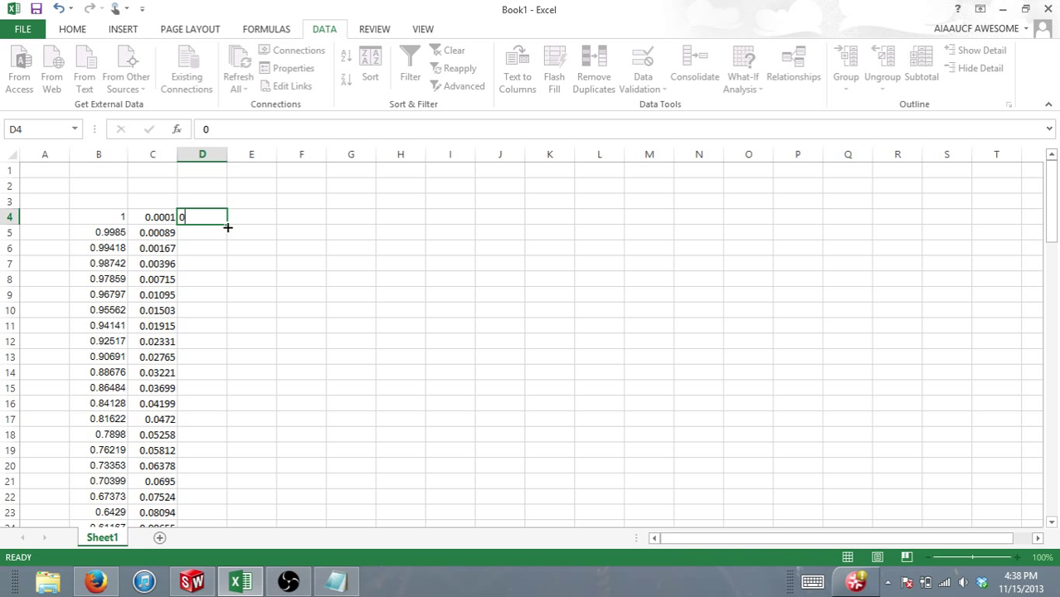
double_click(227, 226)
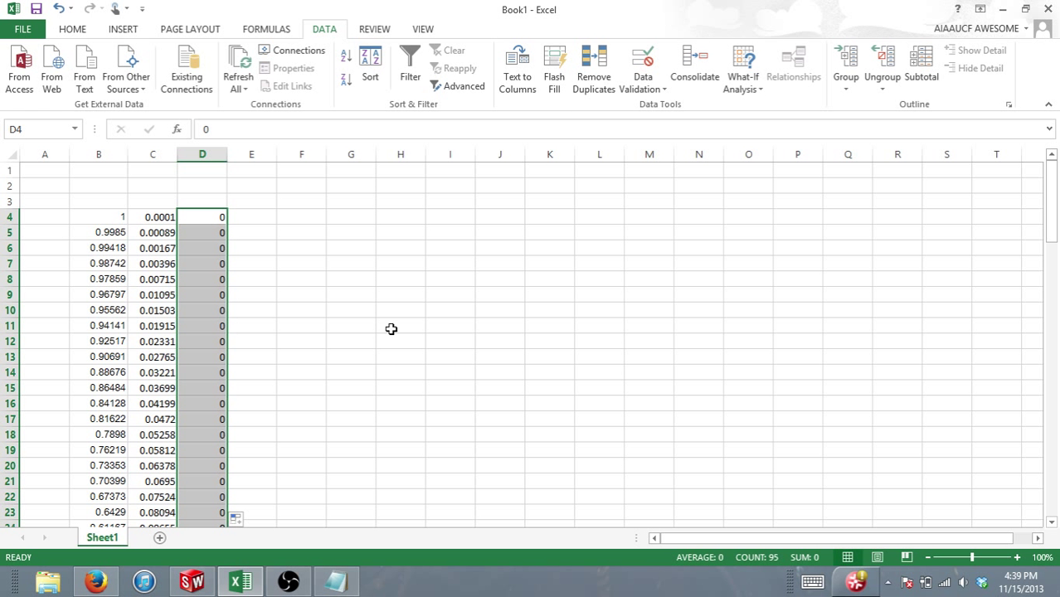
Copy the three coordinate columns, B4 to D98, and paste them into the blank Notepad document.
left_click_drag(394, 498, 406, 451)
left_click_drag(105, 223, 192, 502)
key("ctrl+c")
left_click(237, 514)
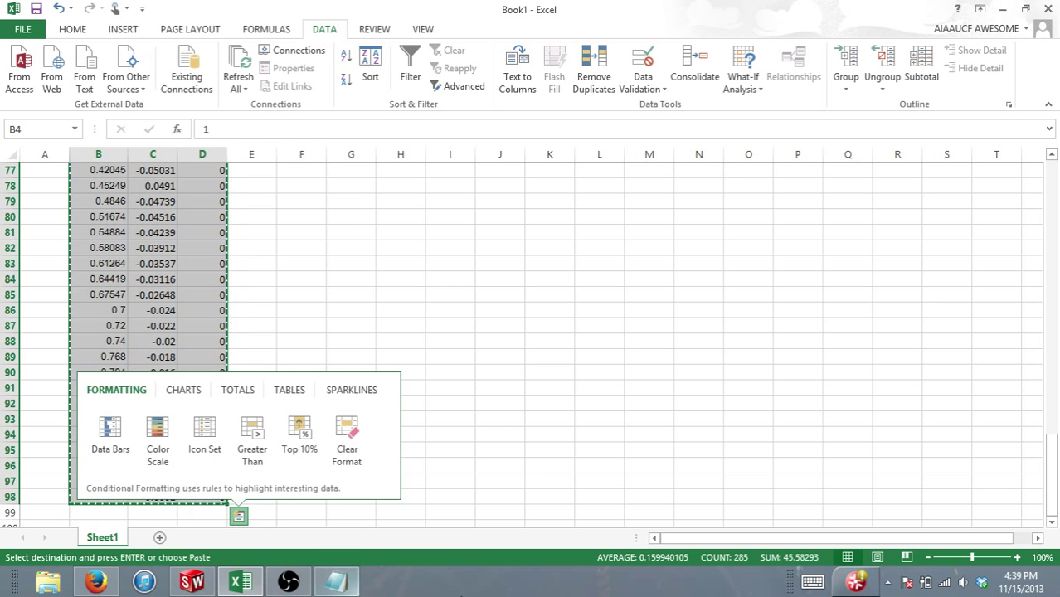
left_click(124, 269)
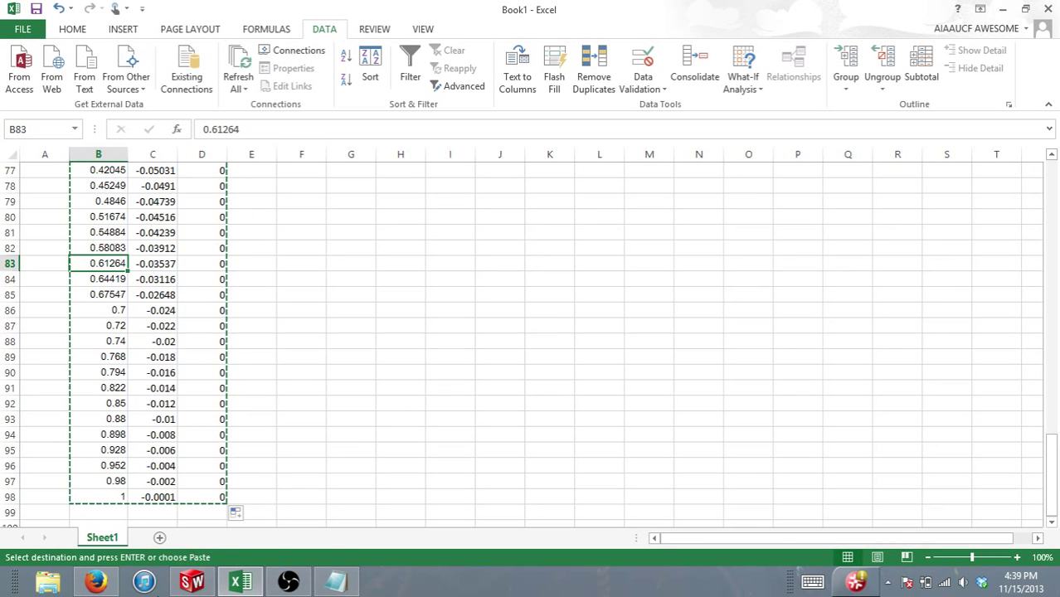
left_click(336, 581)
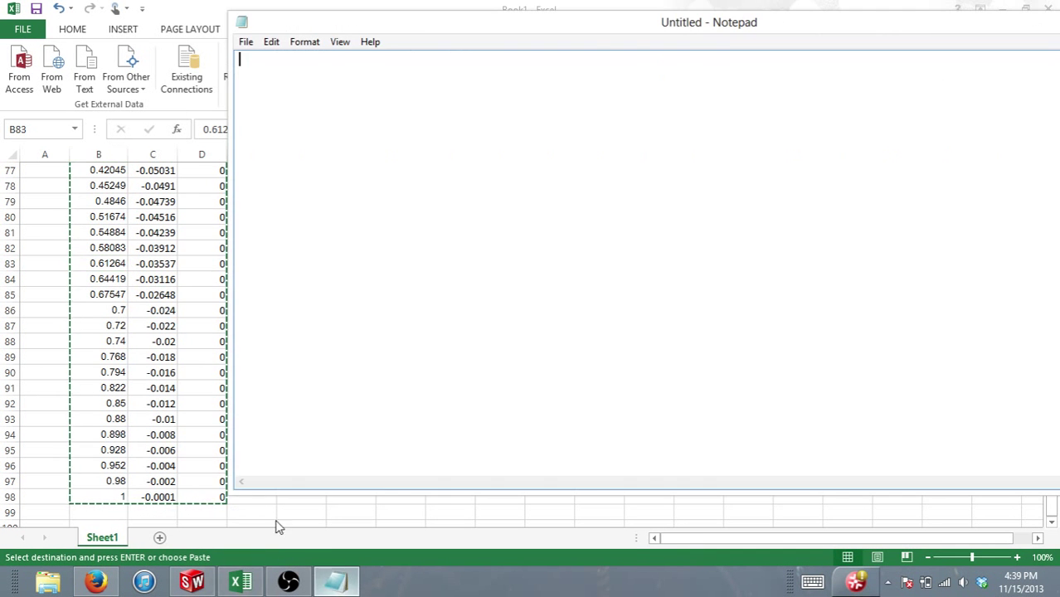
key("ctrl+v")
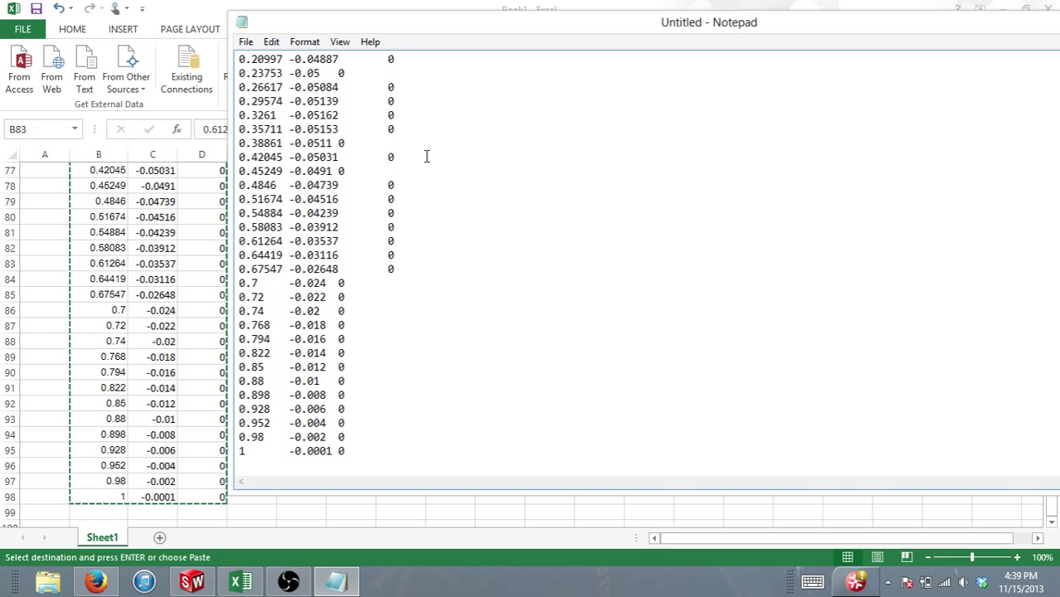
Save the coordinate text to the Desktop as a text document named eppler_1230.
left_click(245, 43)
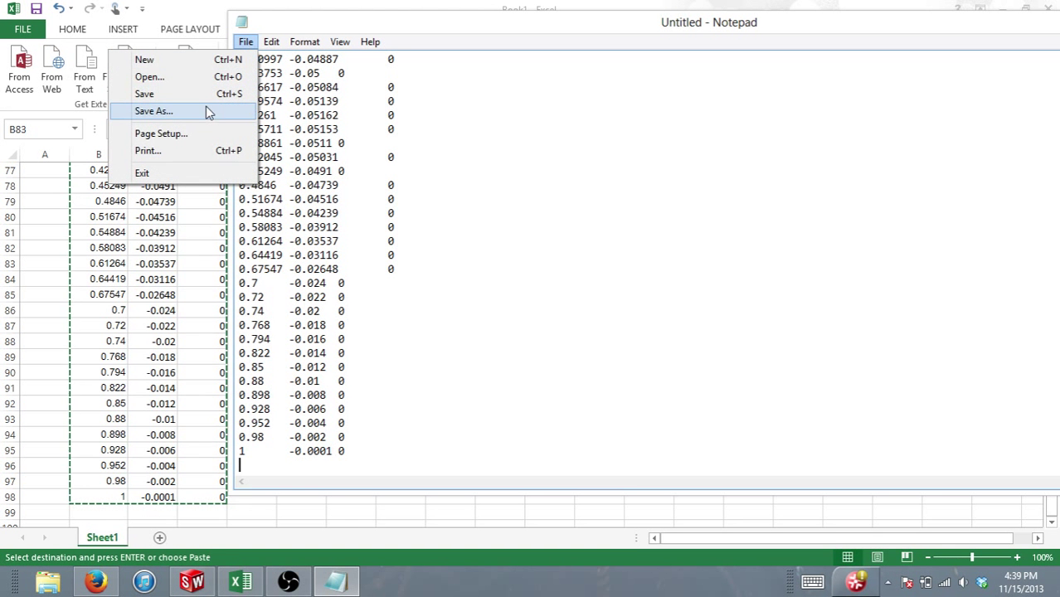
left_click(208, 110)
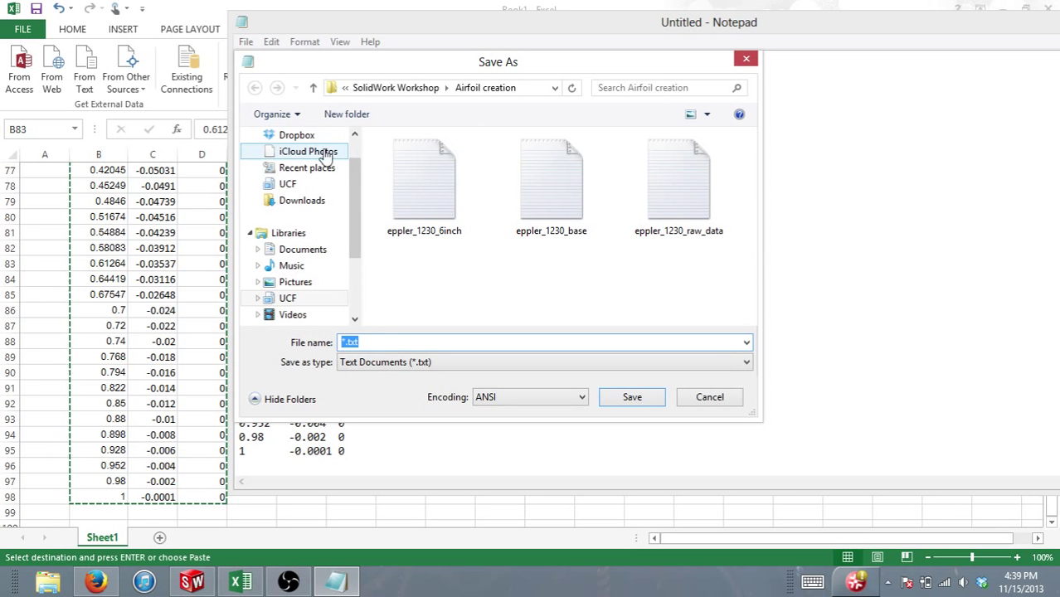
left_click(291, 158)
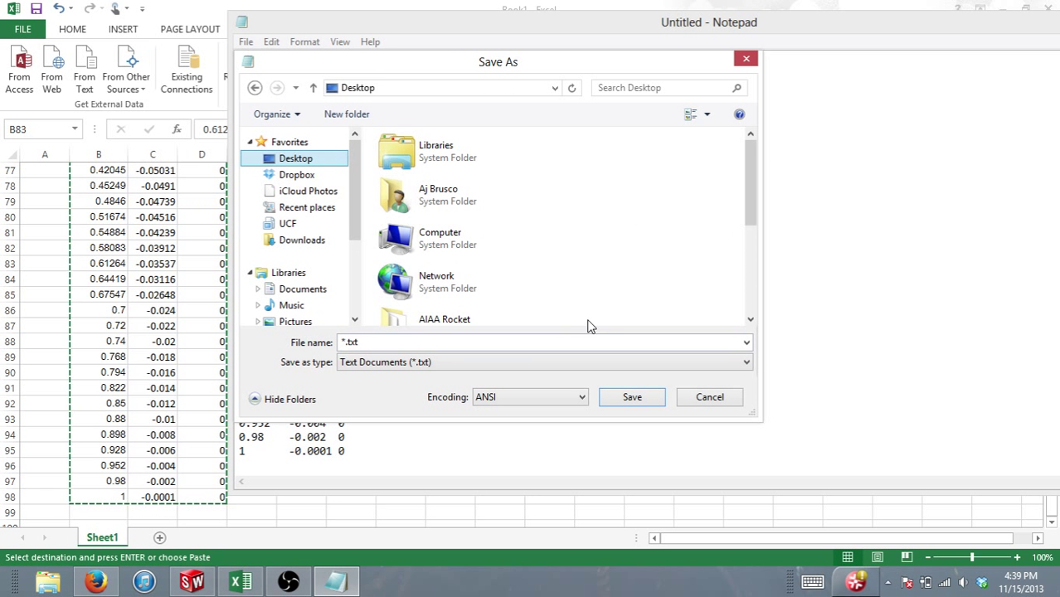
left_click(457, 342)
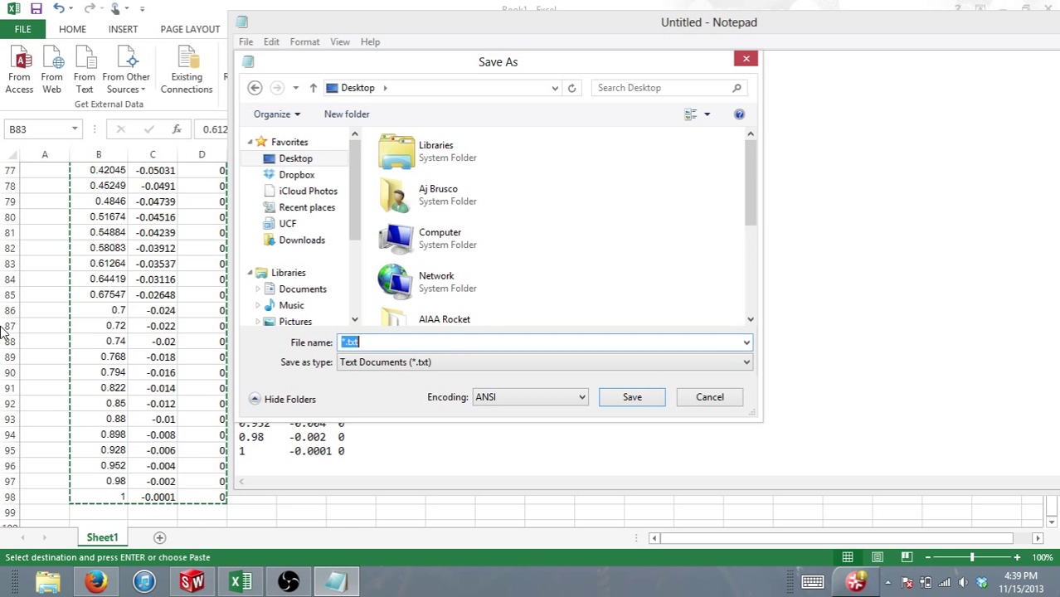
type("eppler_1230")
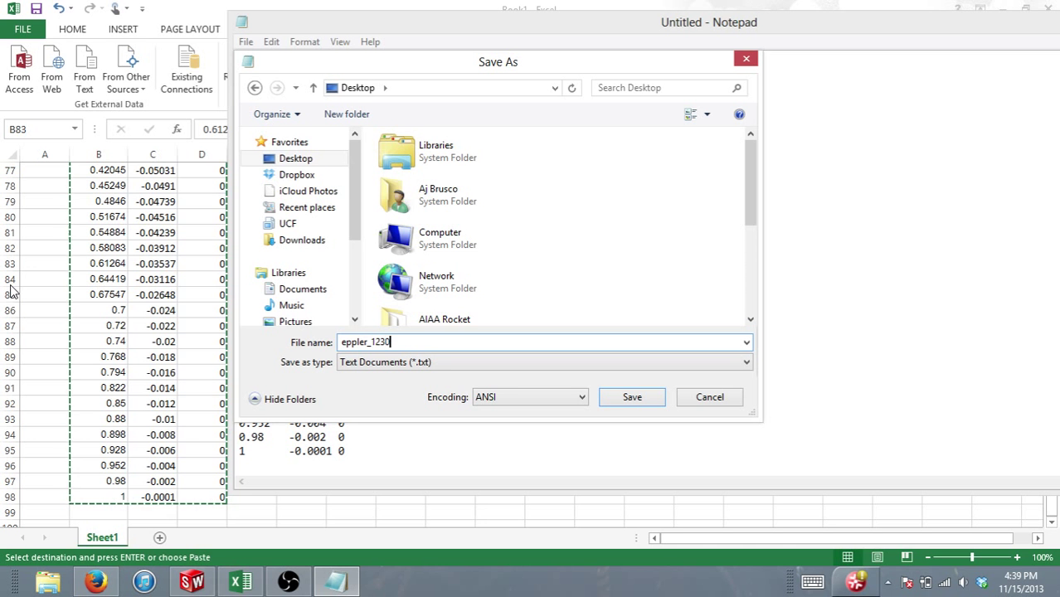
left_click(635, 398)
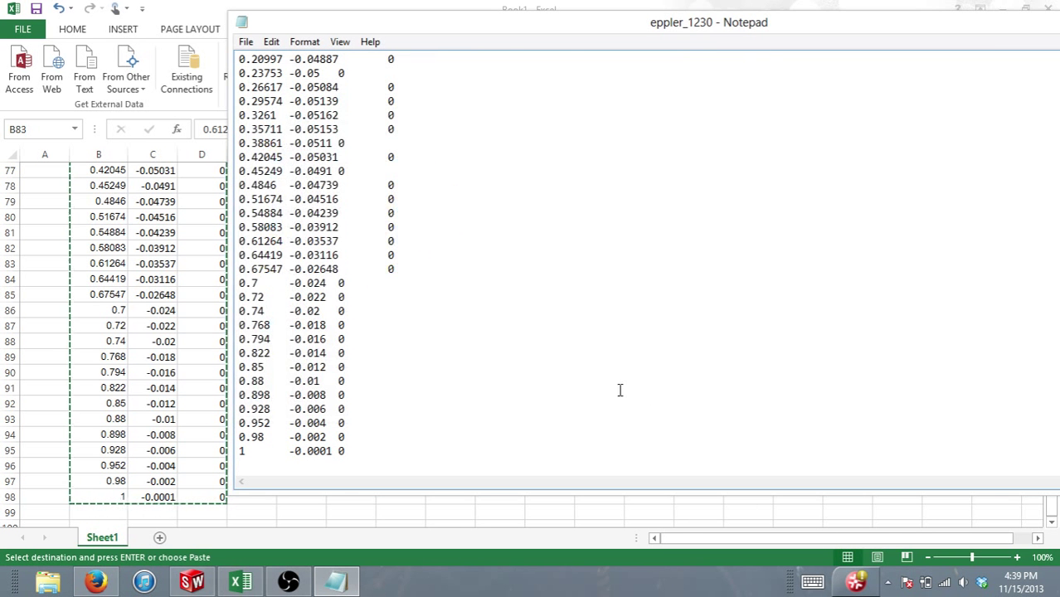
Close the eppler_1230 text file and close the Excel workbook without saving its changes.
left_click_drag(986, 30, 780, 30)
left_click(966, 20)
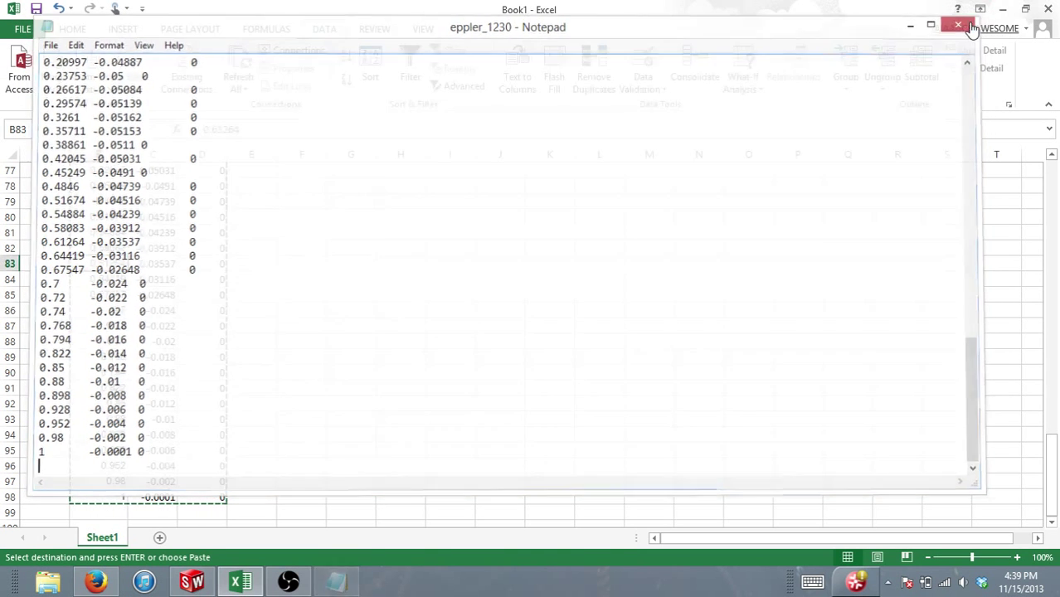
left_click(1049, 13)
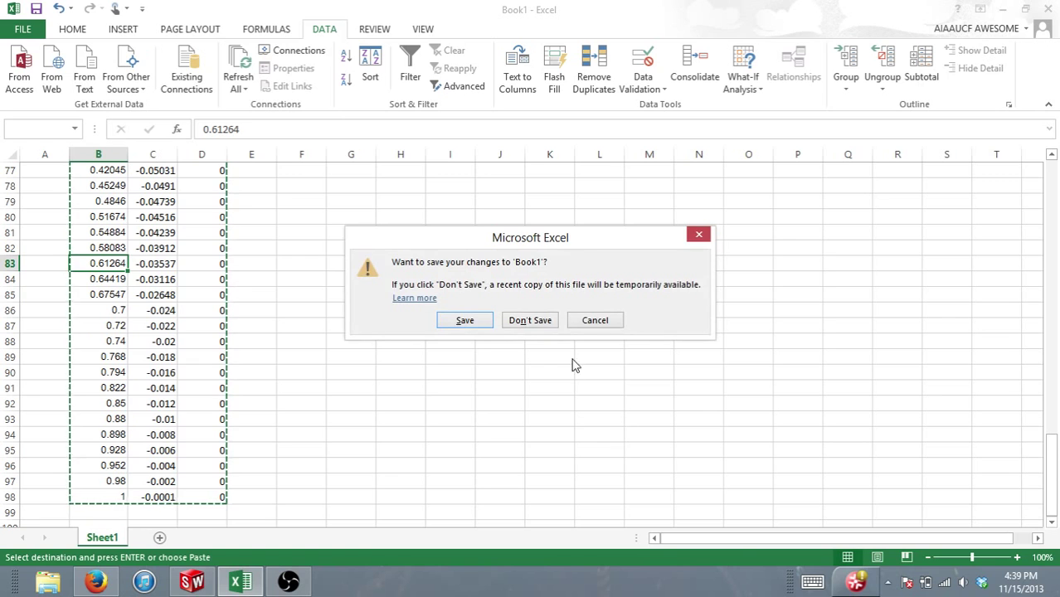
left_click(514, 322)
left_click(544, 342)
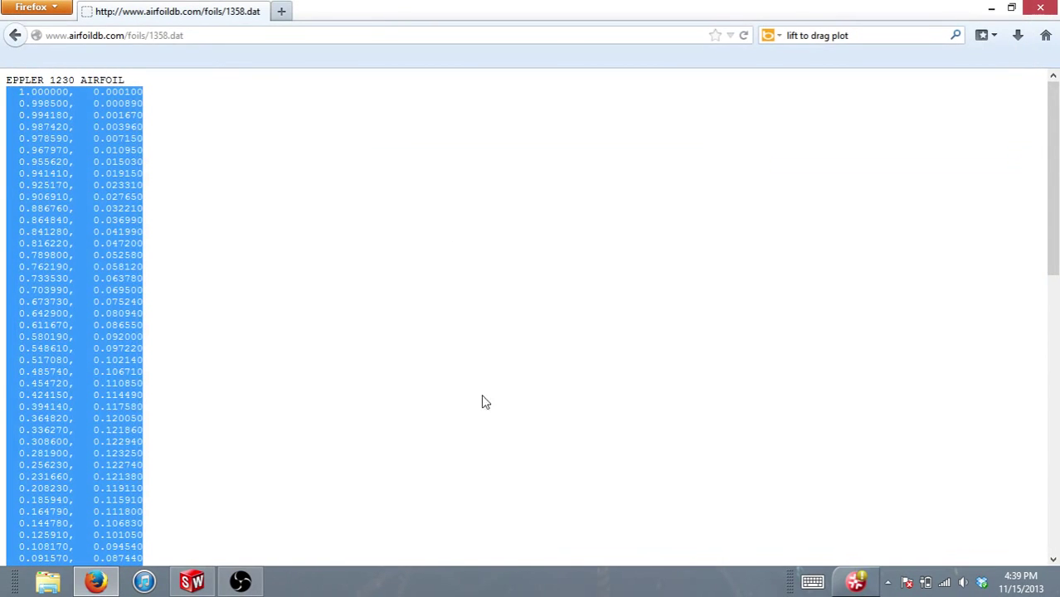
Minimize the browser to switch to SolidWorks and close the open Part2 document without saving it.
left_click(990, 8)
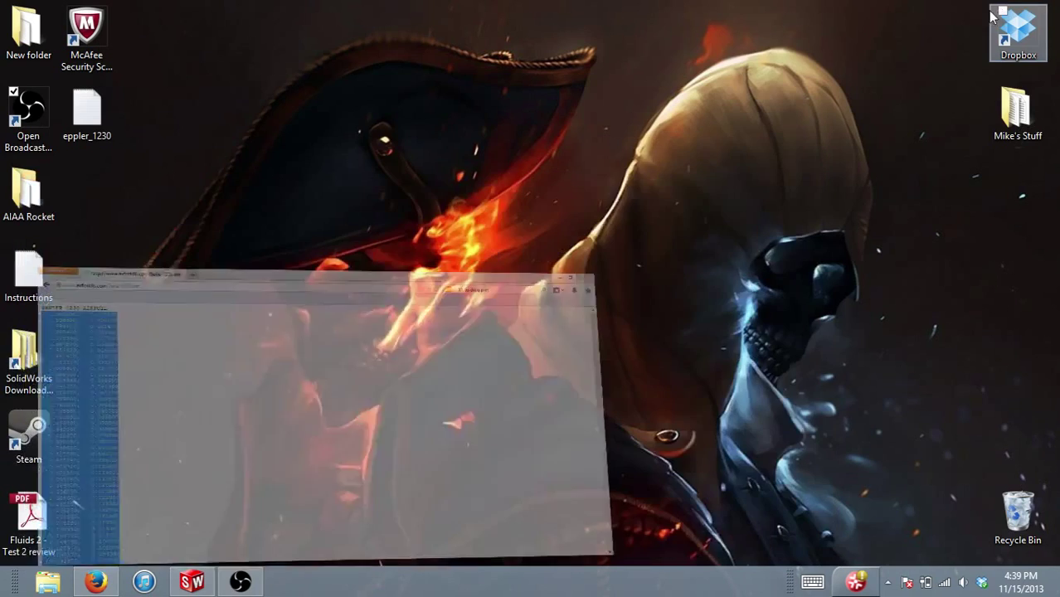
left_click(194, 582)
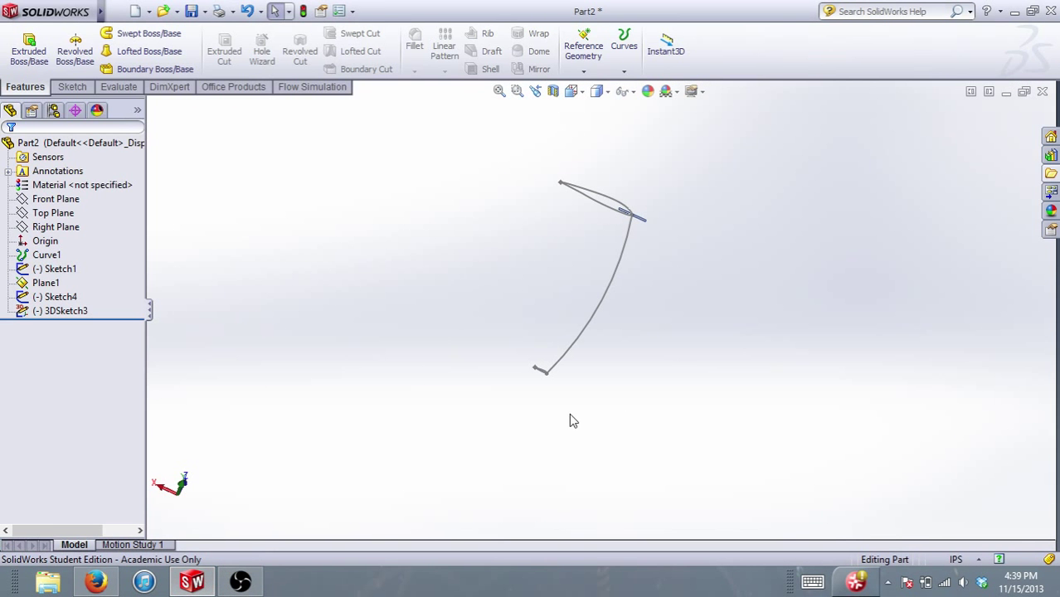
left_click(1042, 92)
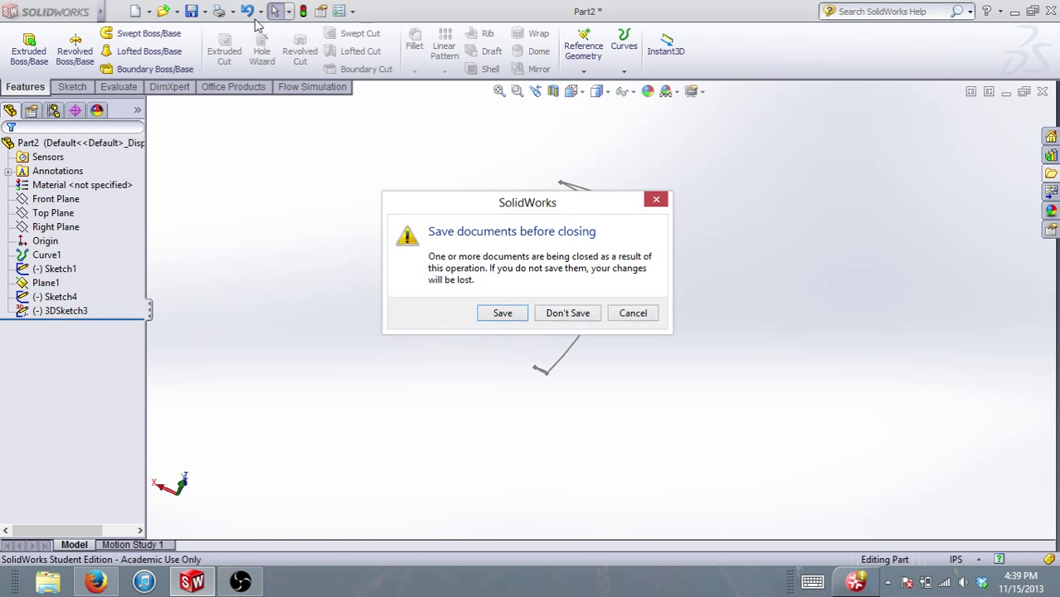
left_click(567, 314)
Create a new SolidWorks document of the Part type.
left_click(142, 9)
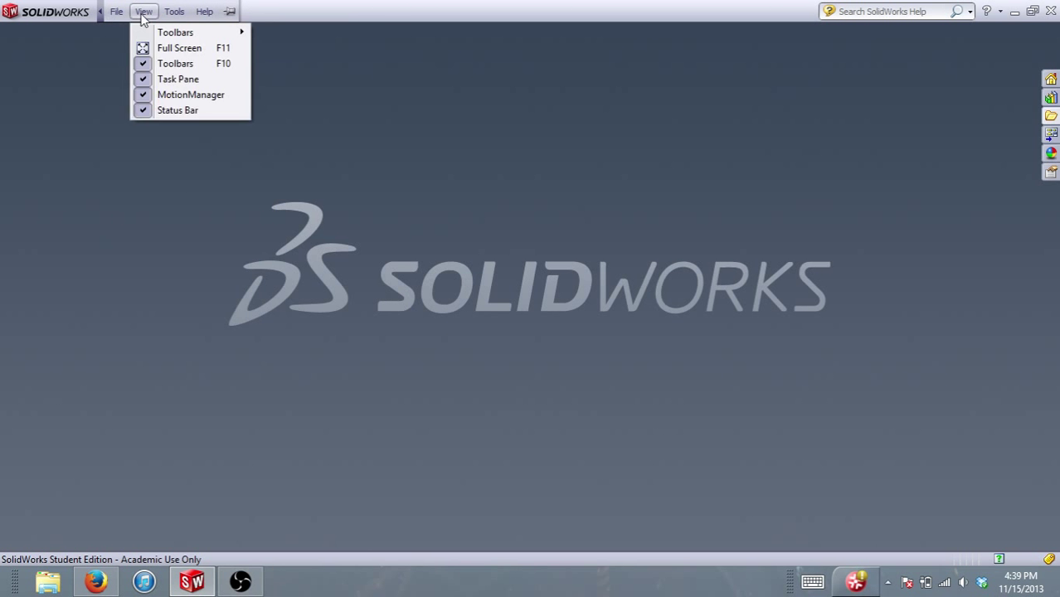
left_click(142, 31)
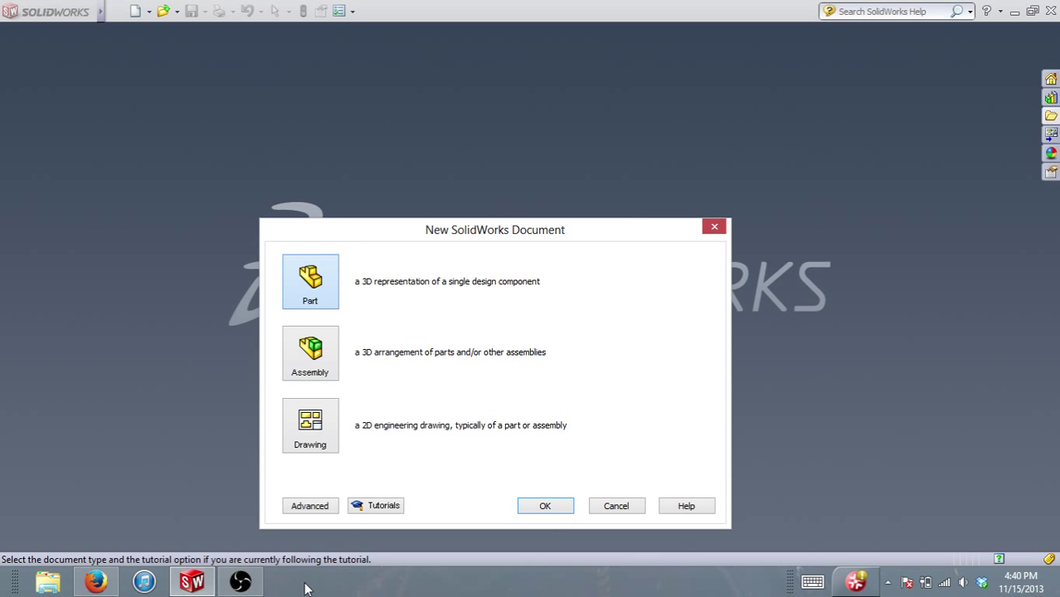
left_click(547, 510)
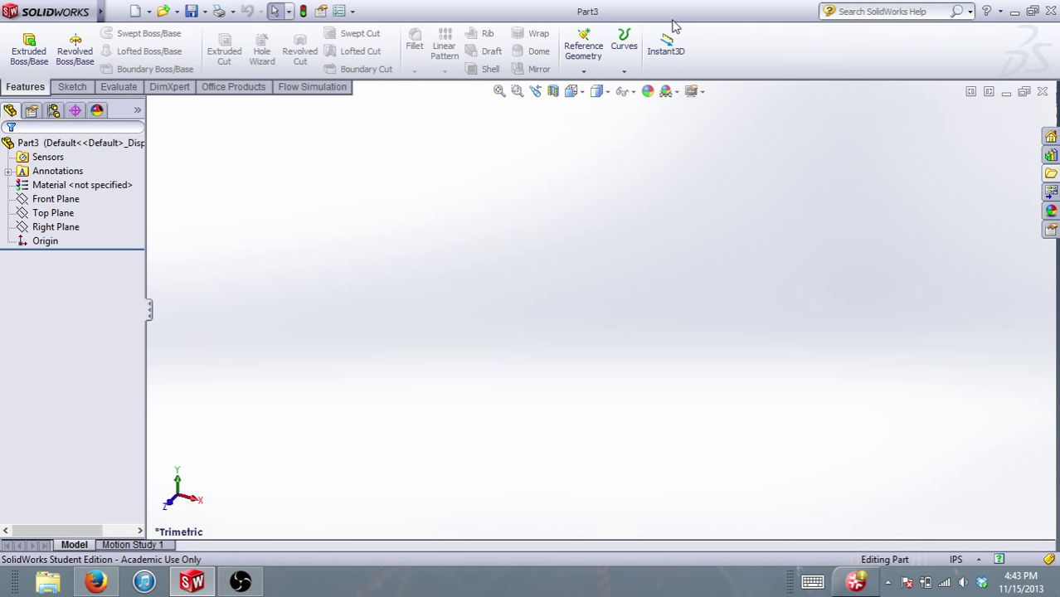
left_click(624, 73)
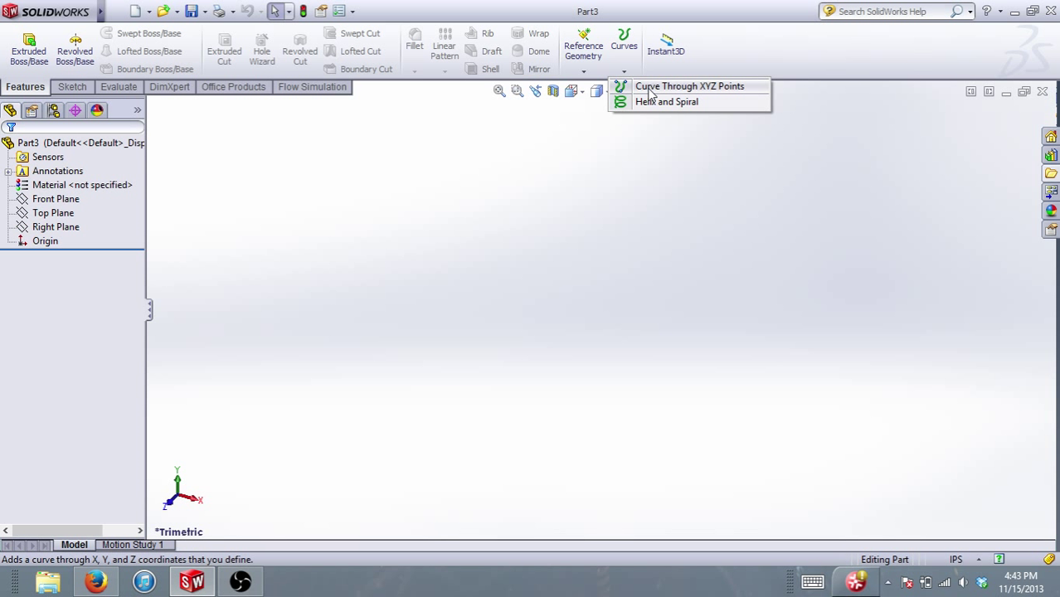
left_click(650, 91)
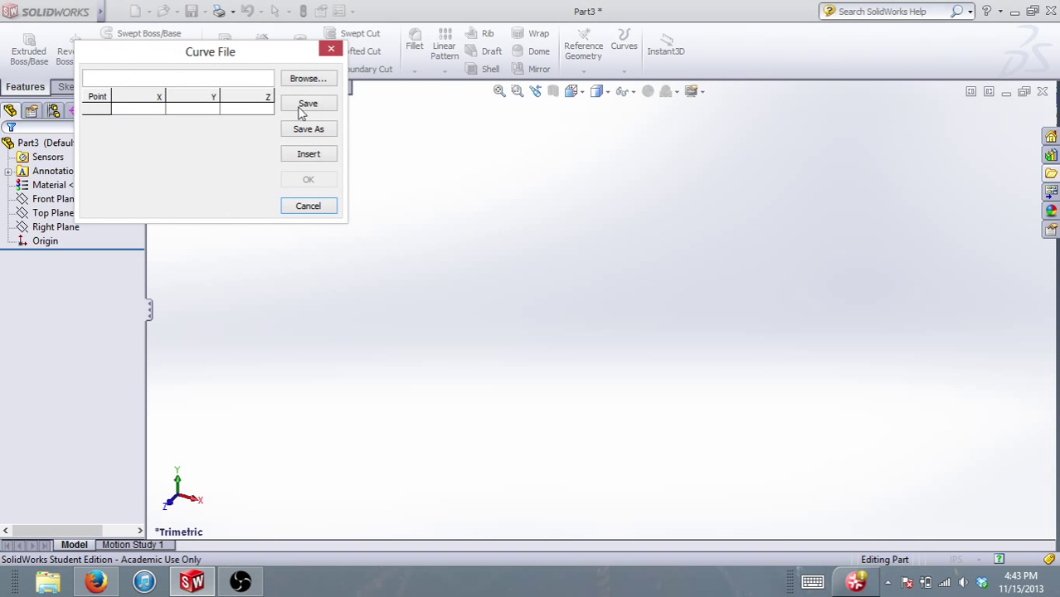
left_click(314, 82)
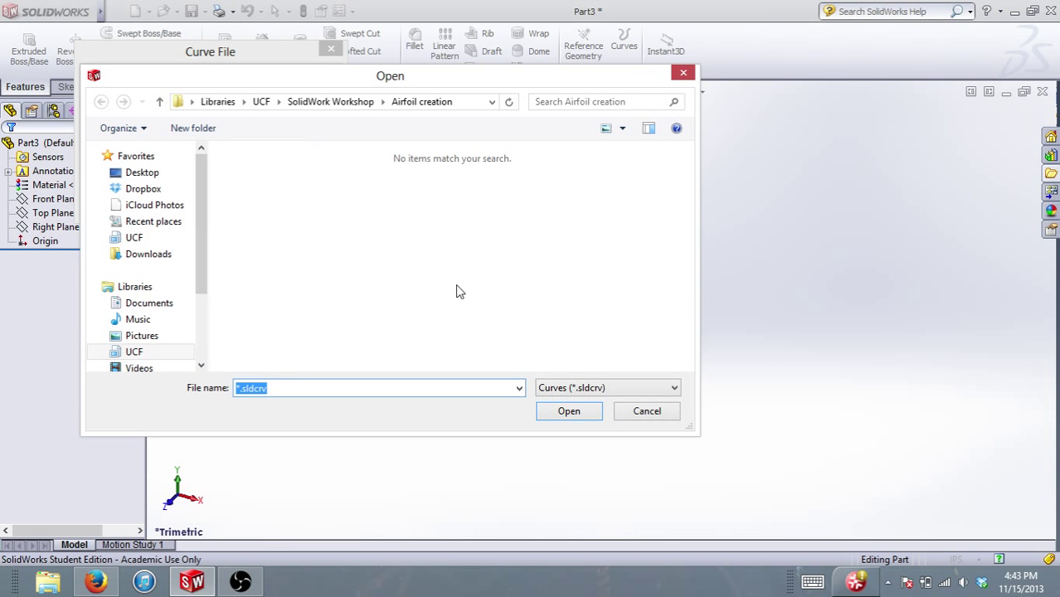
left_click(145, 179)
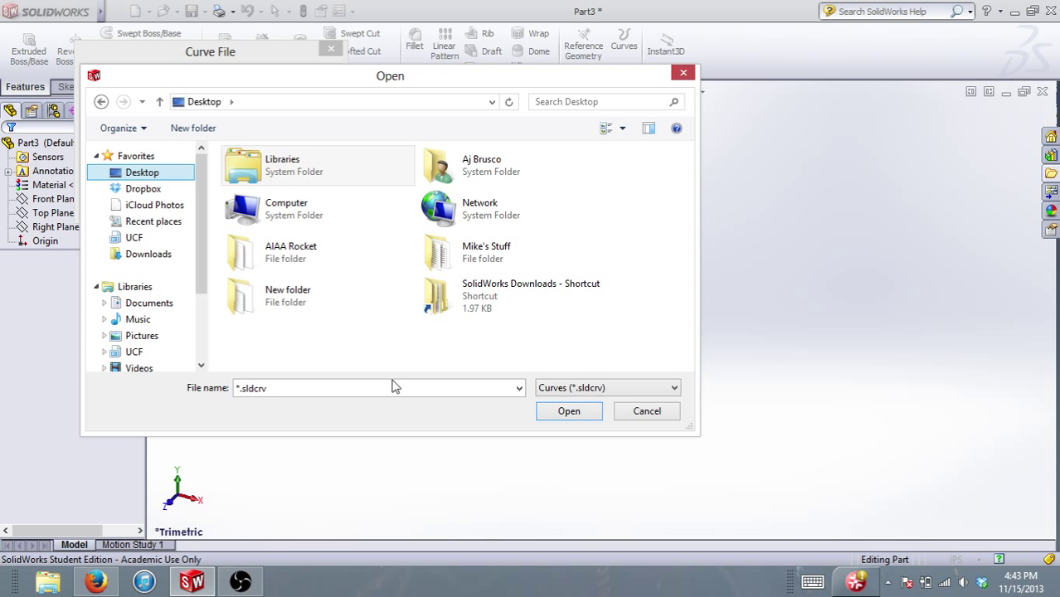
left_click(667, 391)
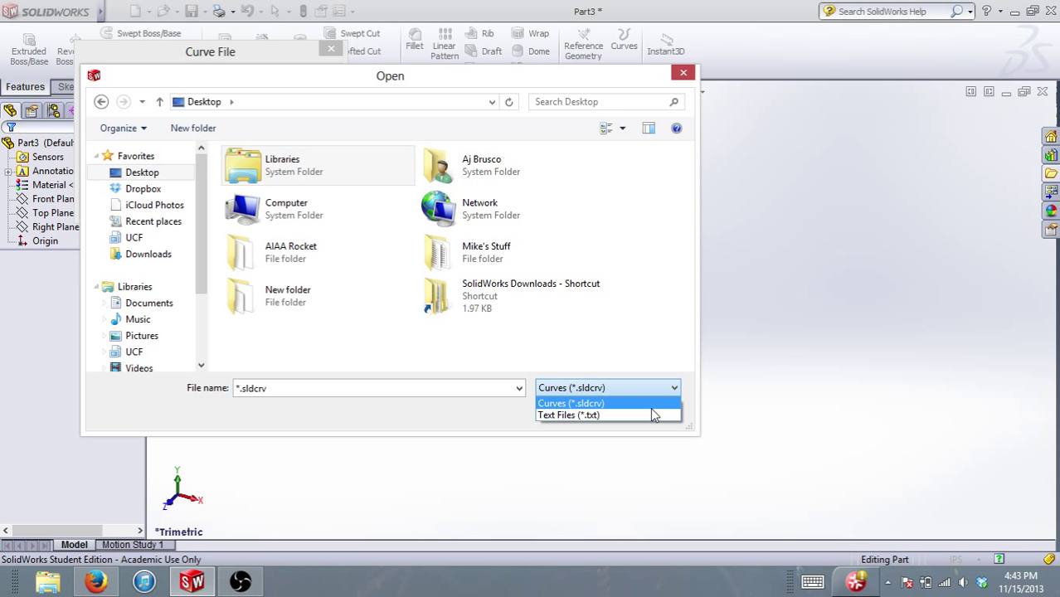
left_click(652, 414)
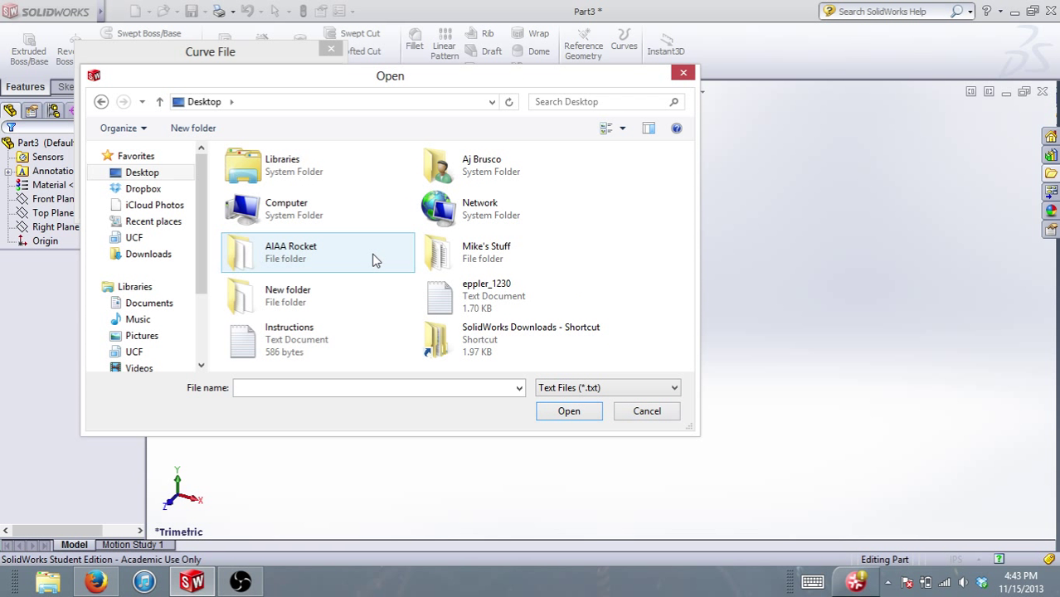
left_click(460, 306)
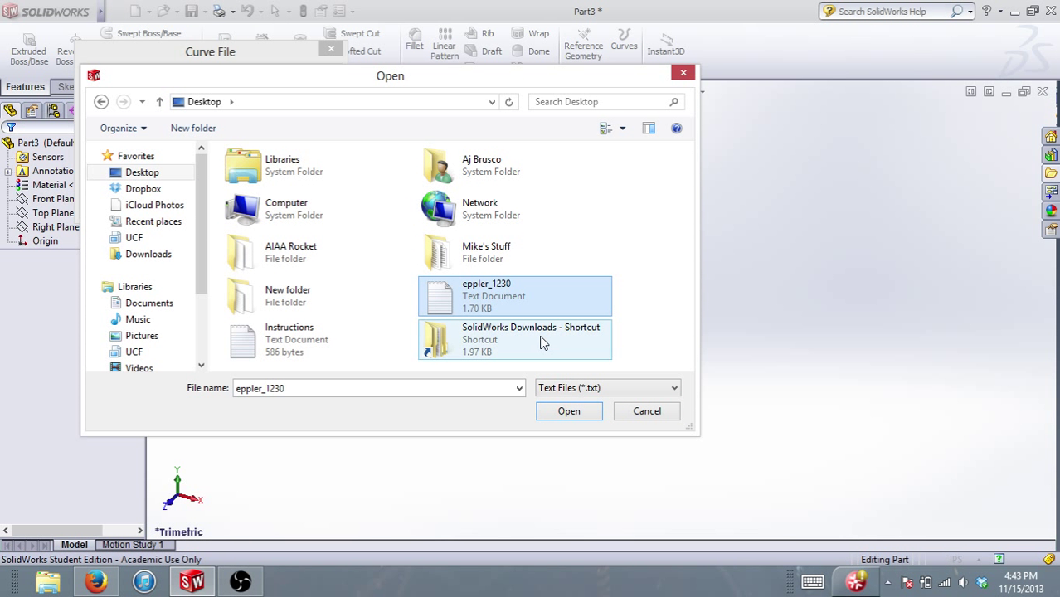
left_click(587, 417)
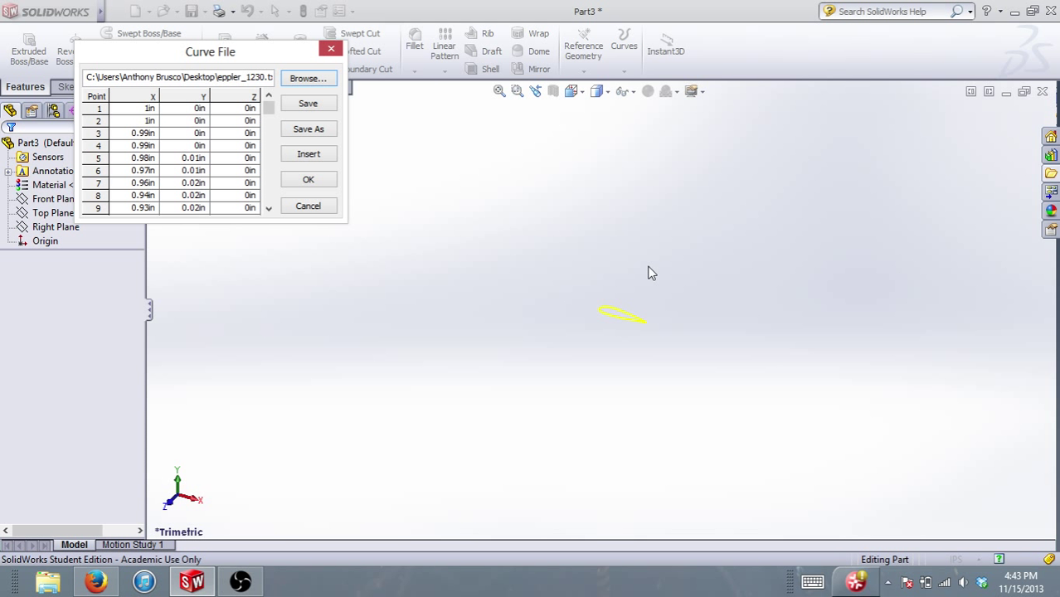
left_click(330, 49)
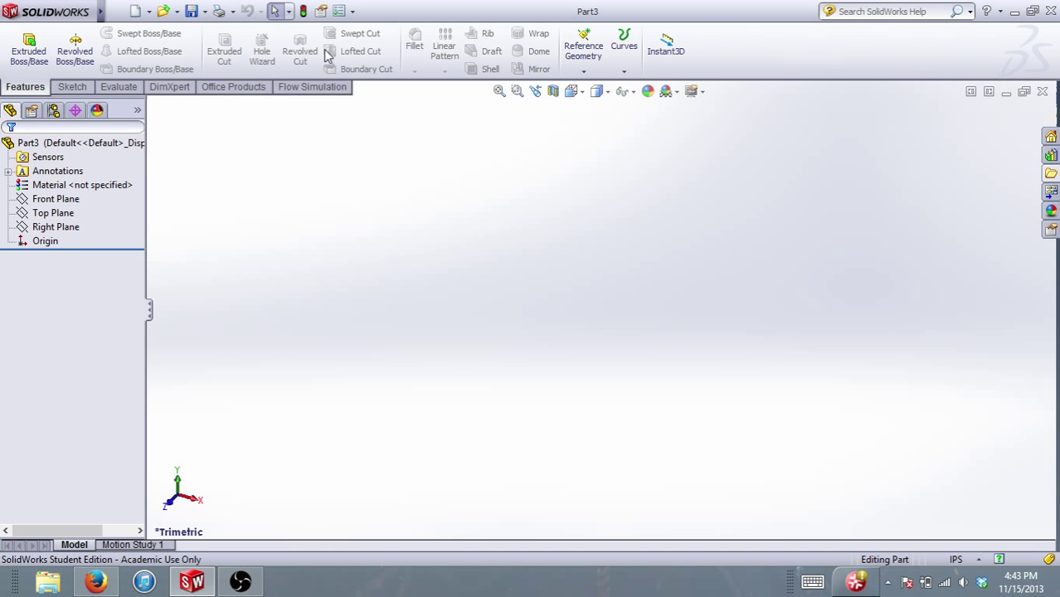
Create a curve through XYZ points from the eppler_1230 text file on the Desktop.
left_click(624, 70)
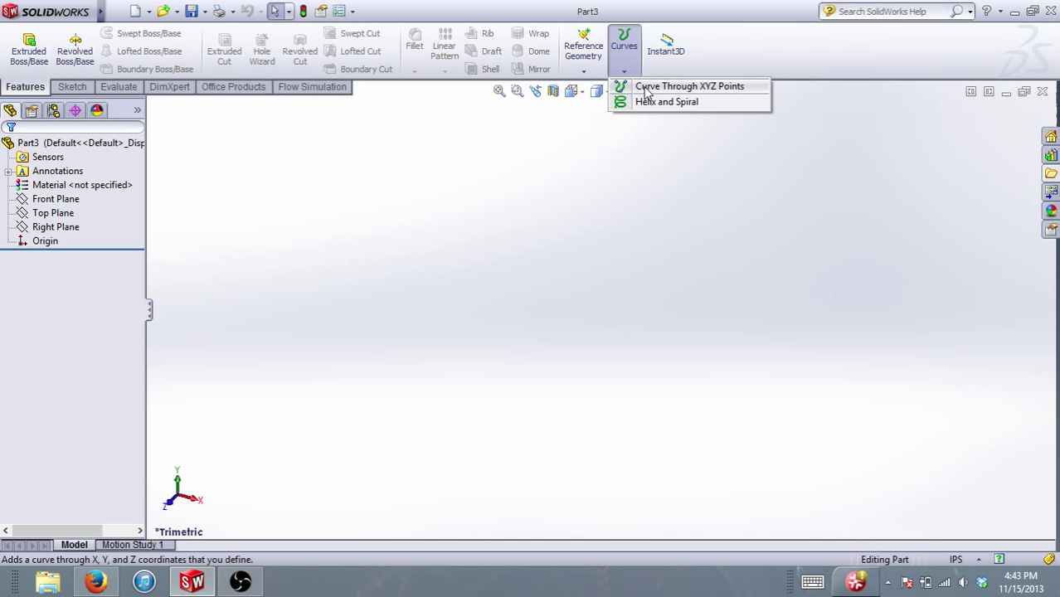
left_click(646, 90)
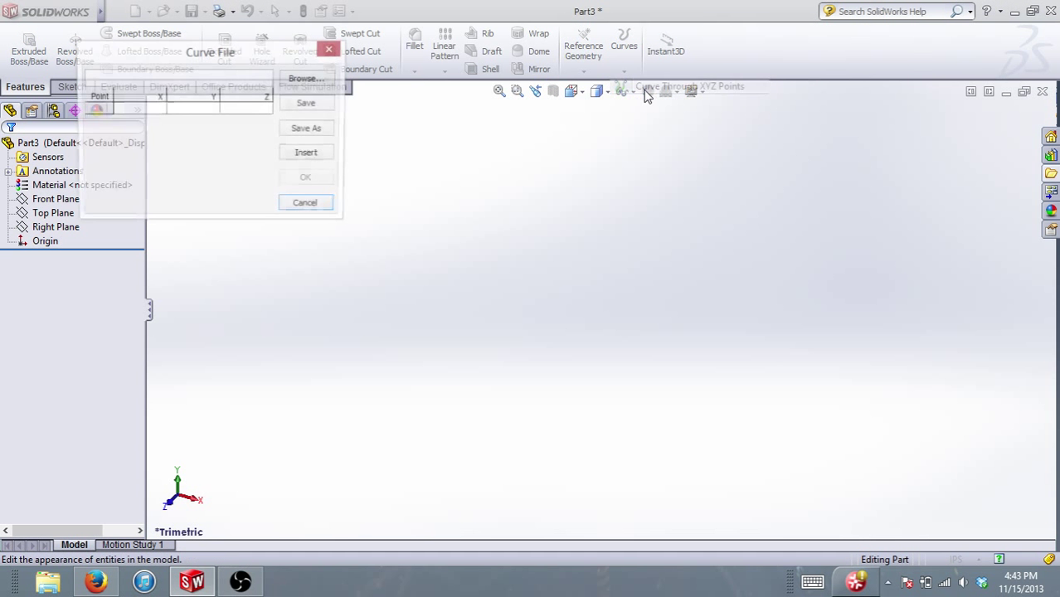
left_click(307, 78)
left_click(651, 387)
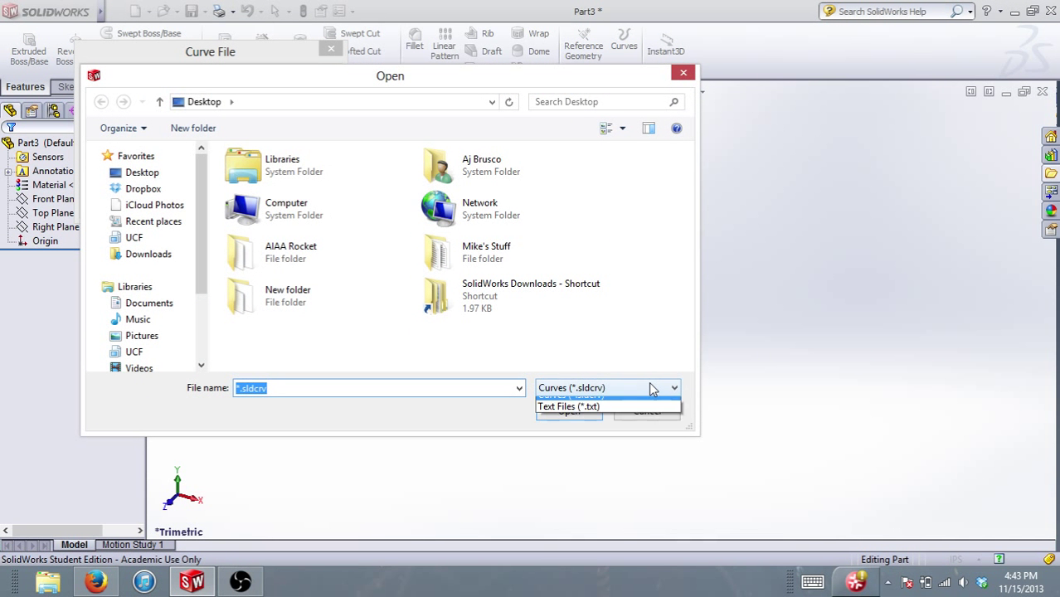
left_click(639, 406)
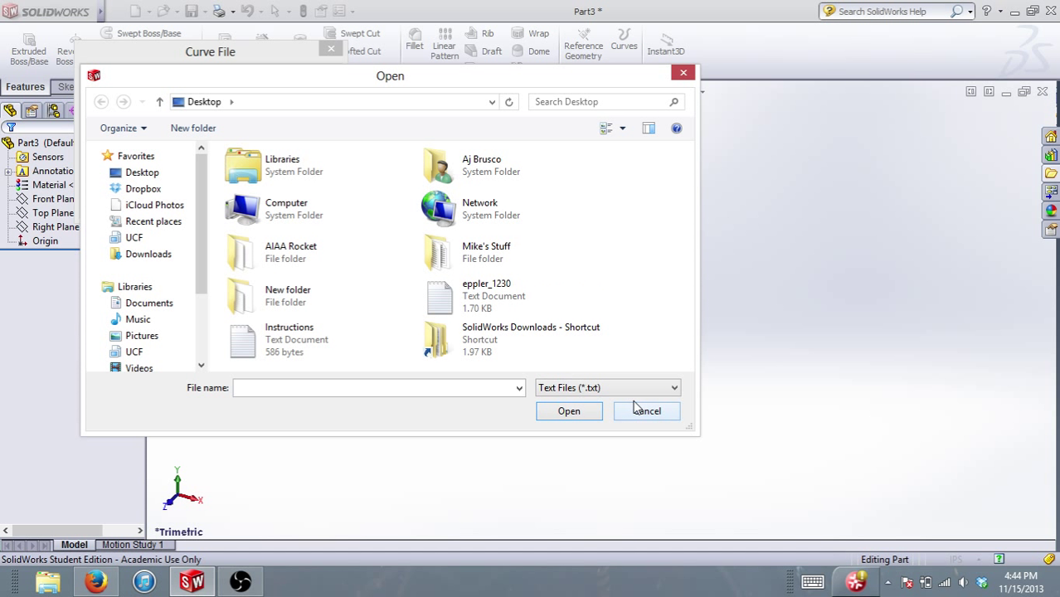
left_click(514, 286)
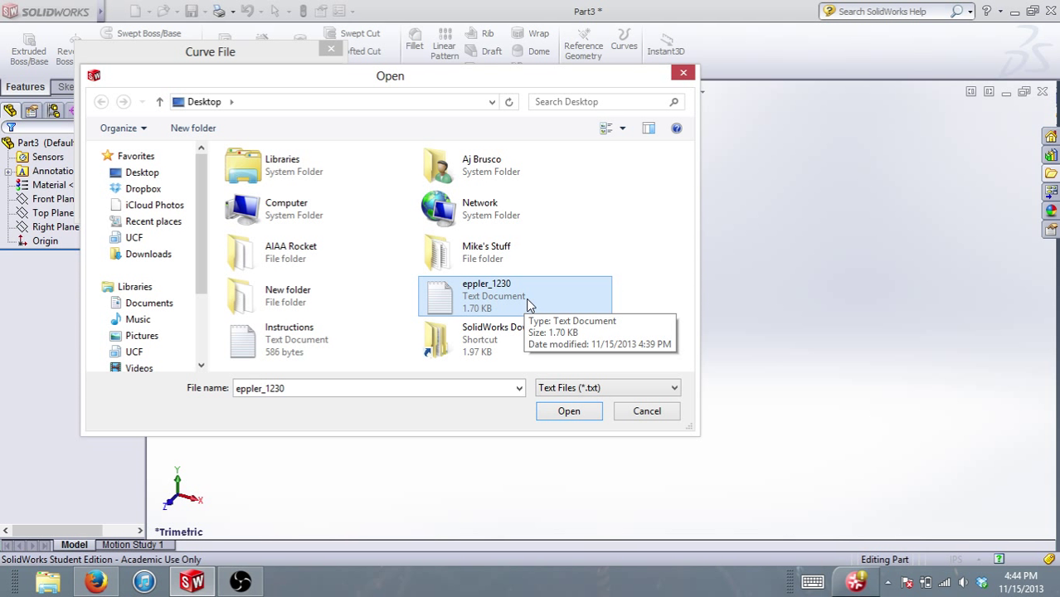
left_click(568, 412)
left_click(325, 184)
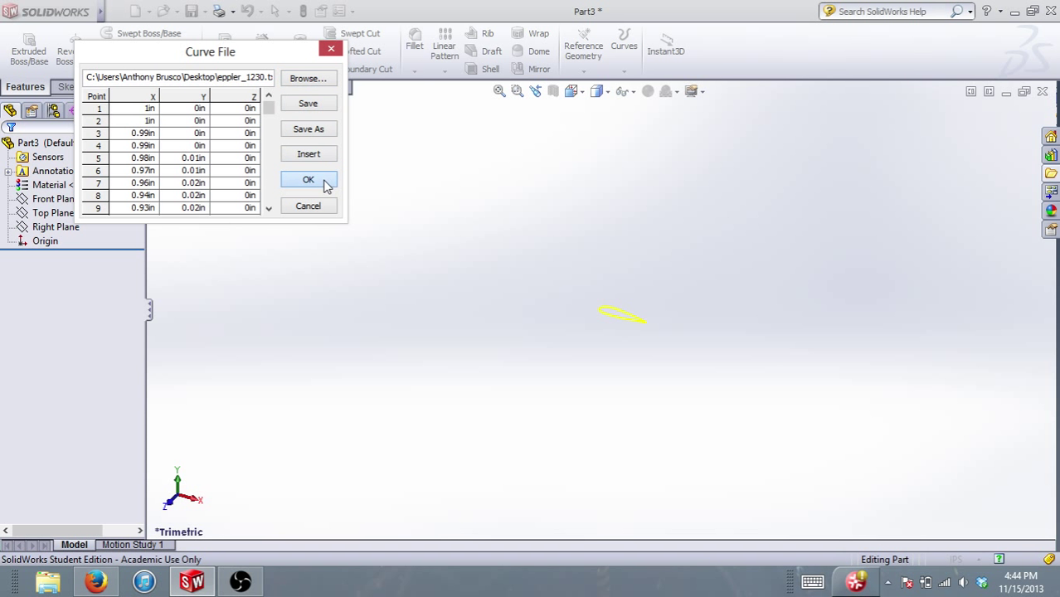
scroll(632, 281, "down", 2)
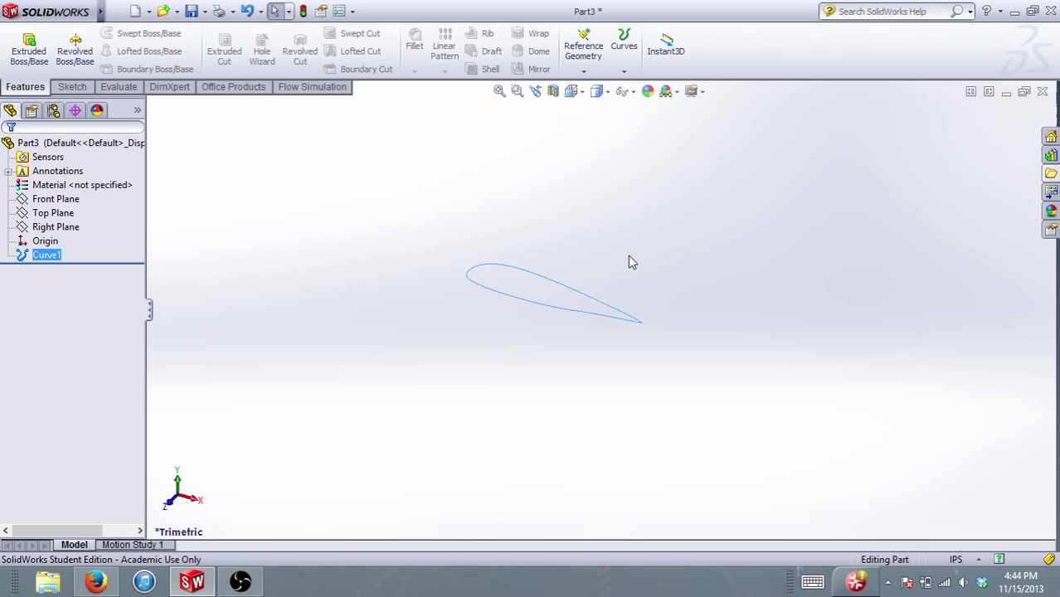
scroll(639, 275, "down", 2)
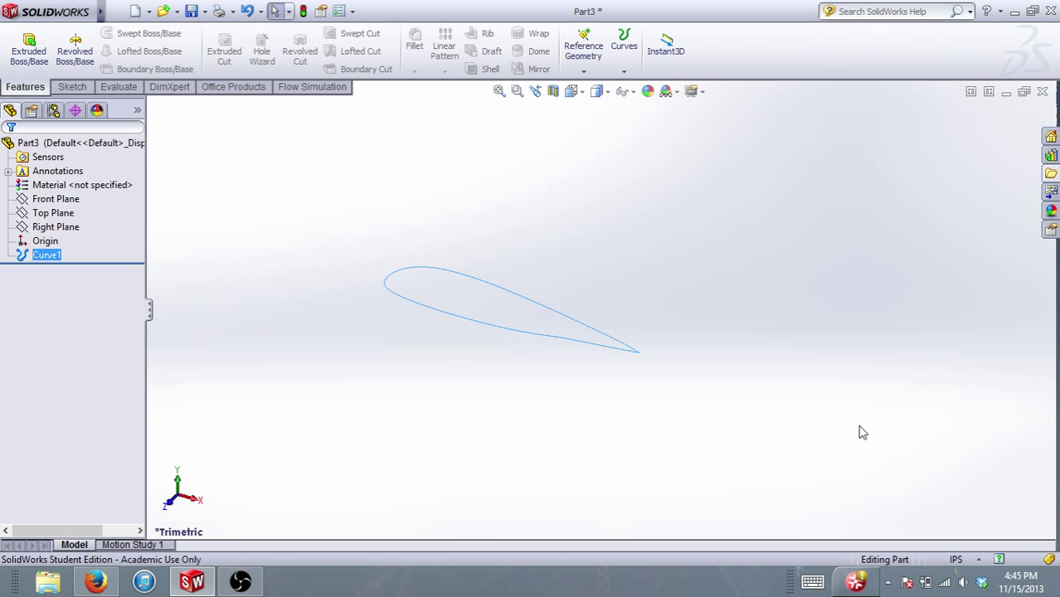
Try to start a sketch directly from the selected airfoil curve and convert the curve into sketch entities.
left_click(563, 321)
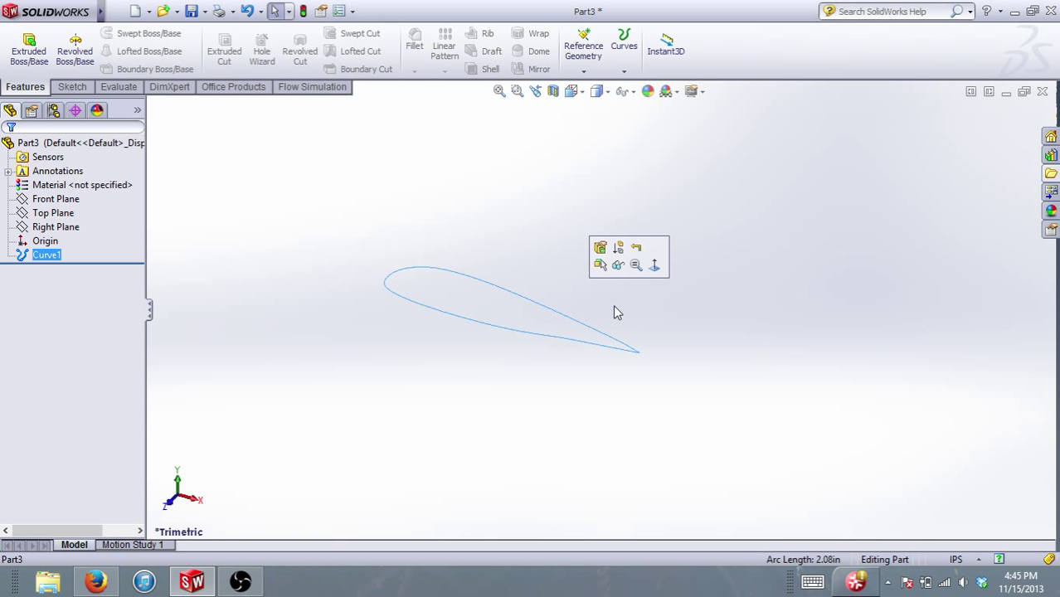
left_click(72, 87)
left_click(22, 46)
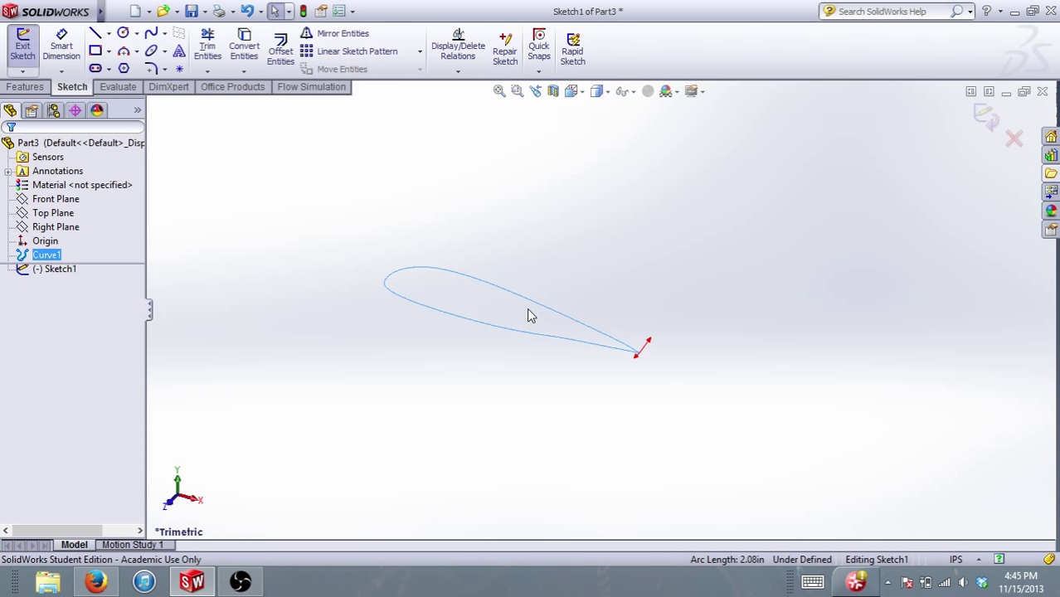
left_click(60, 202)
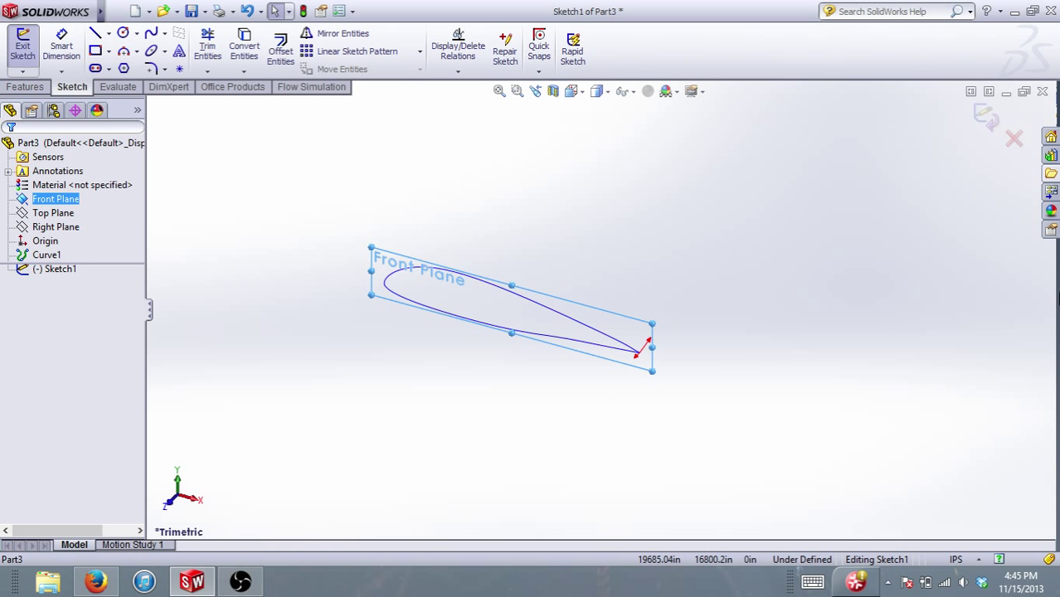
left_click(249, 56)
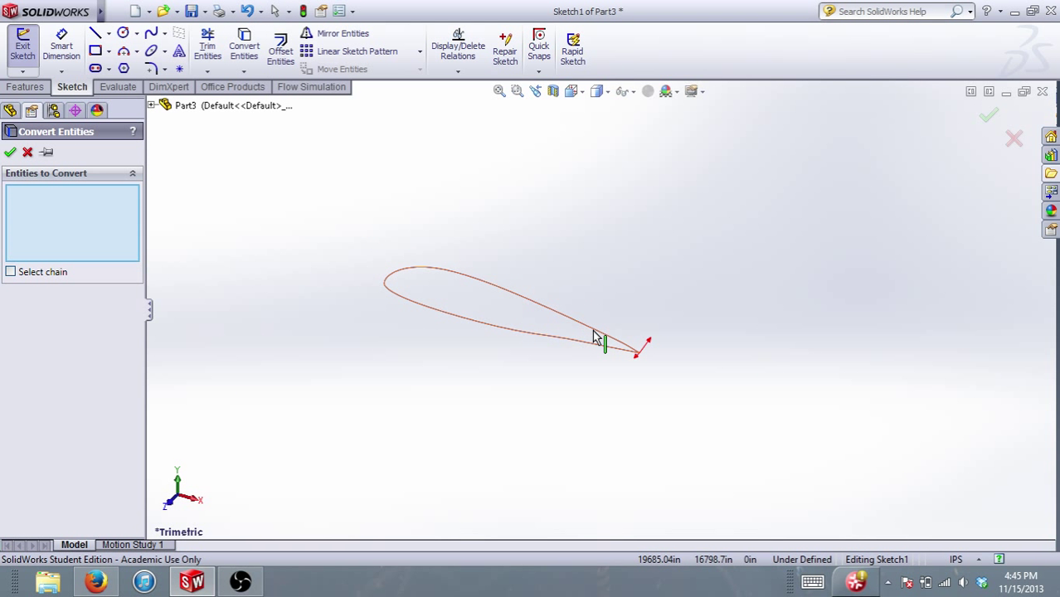
left_click(594, 334)
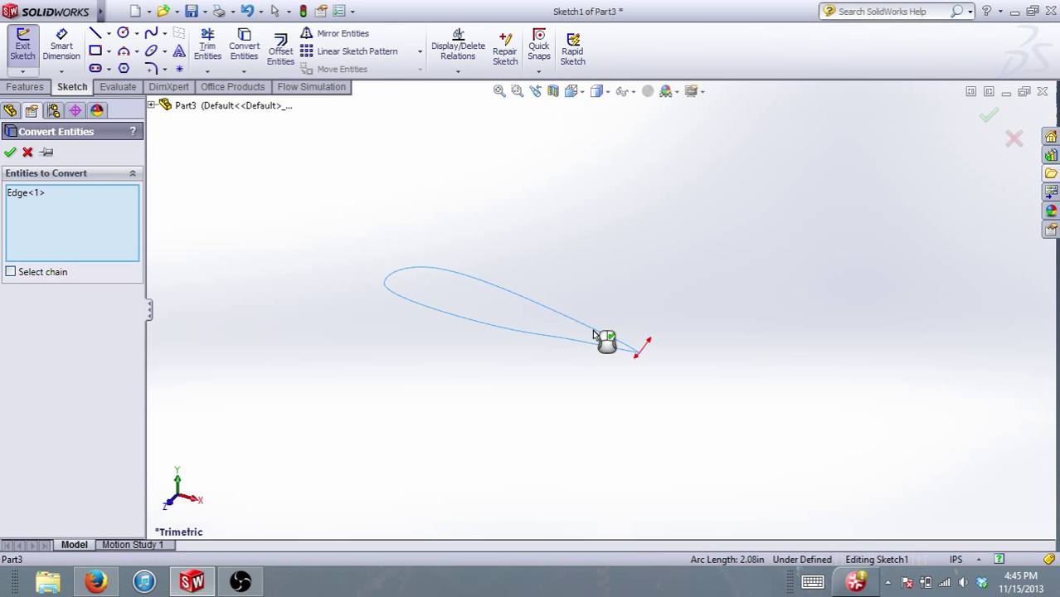
left_click(11, 153)
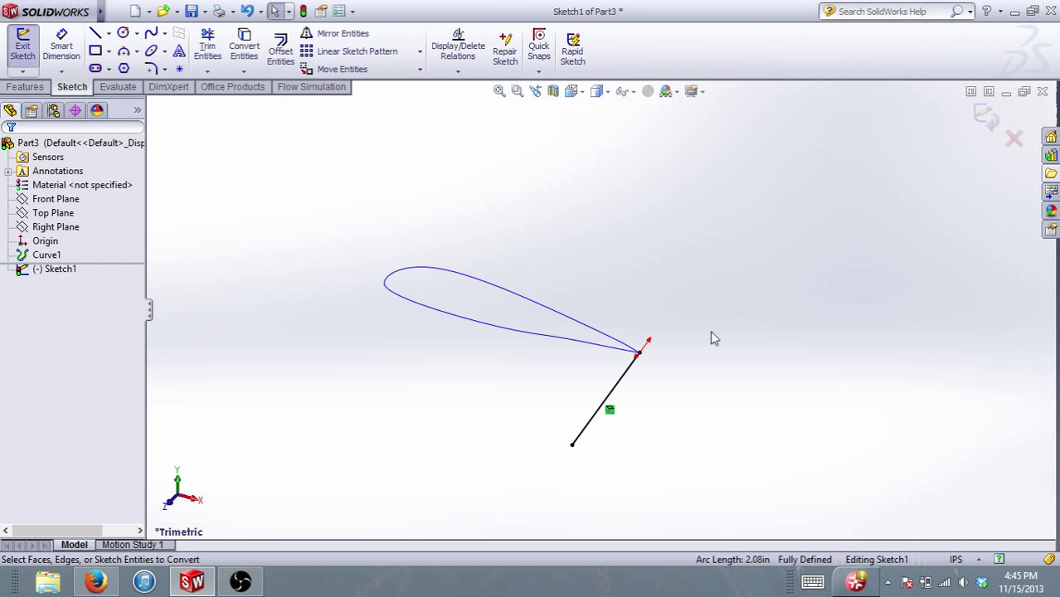
Undo the curve conversion and exit the sketch, discarding its changes.
key("ctrl+z")
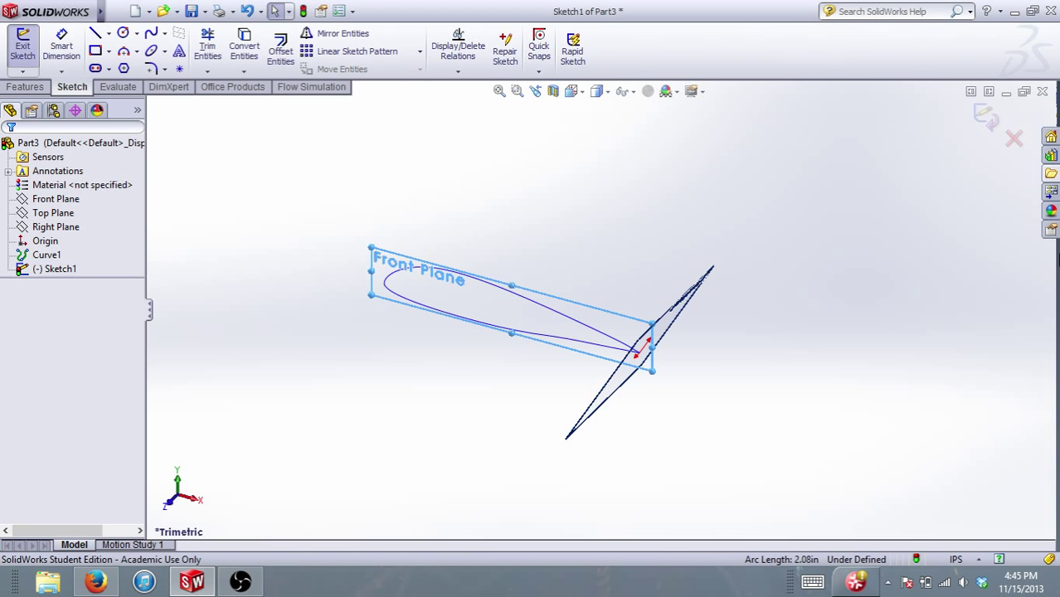
left_click(1013, 140)
left_click(553, 300)
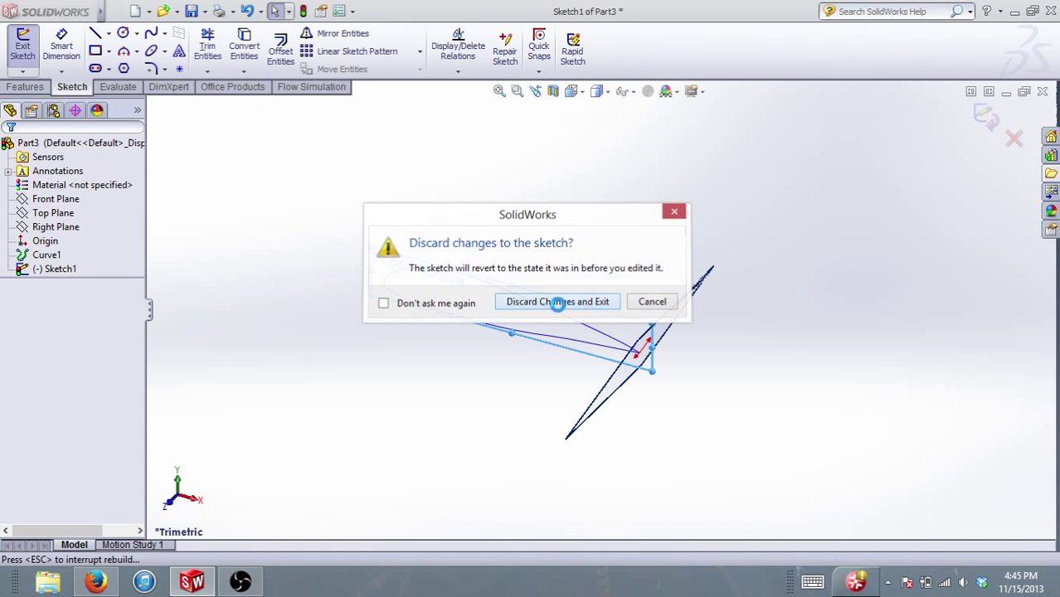
Start a sketch on the Front Plane and convert the airfoil curve into sketch entities.
left_click(31, 187)
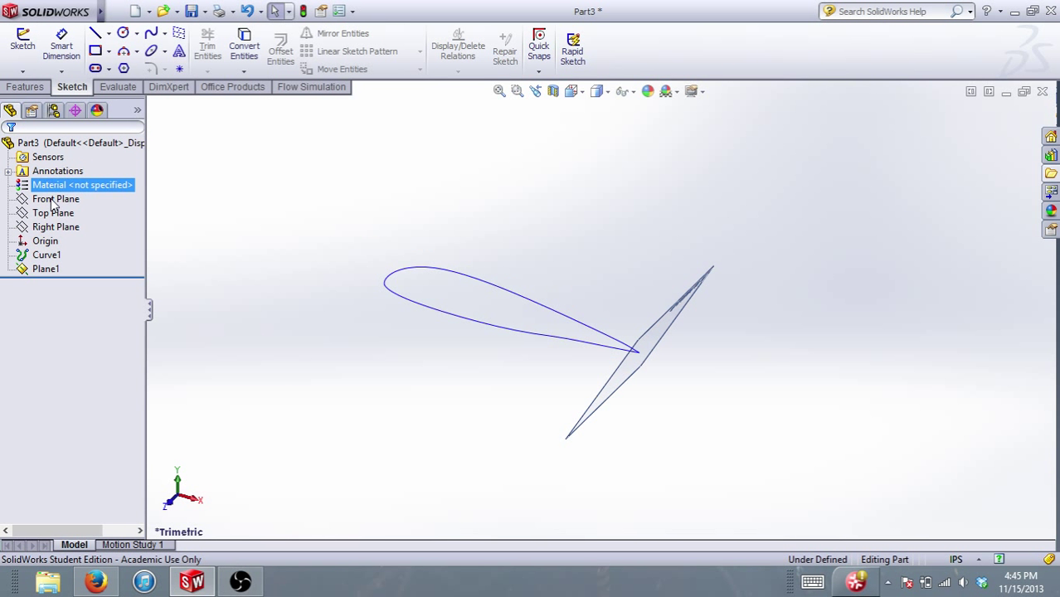
left_click(55, 200)
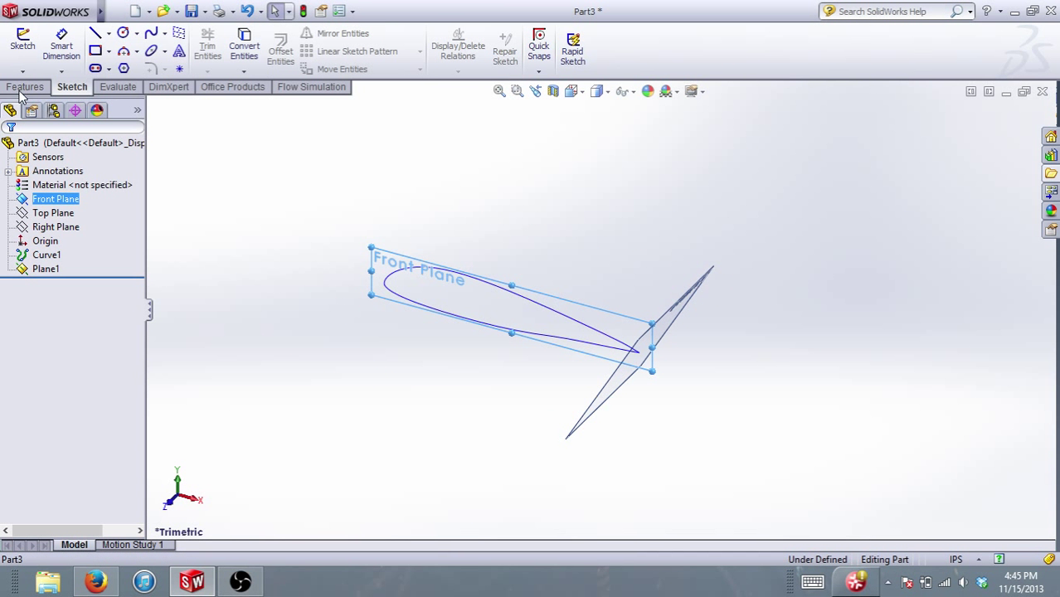
left_click(22, 41)
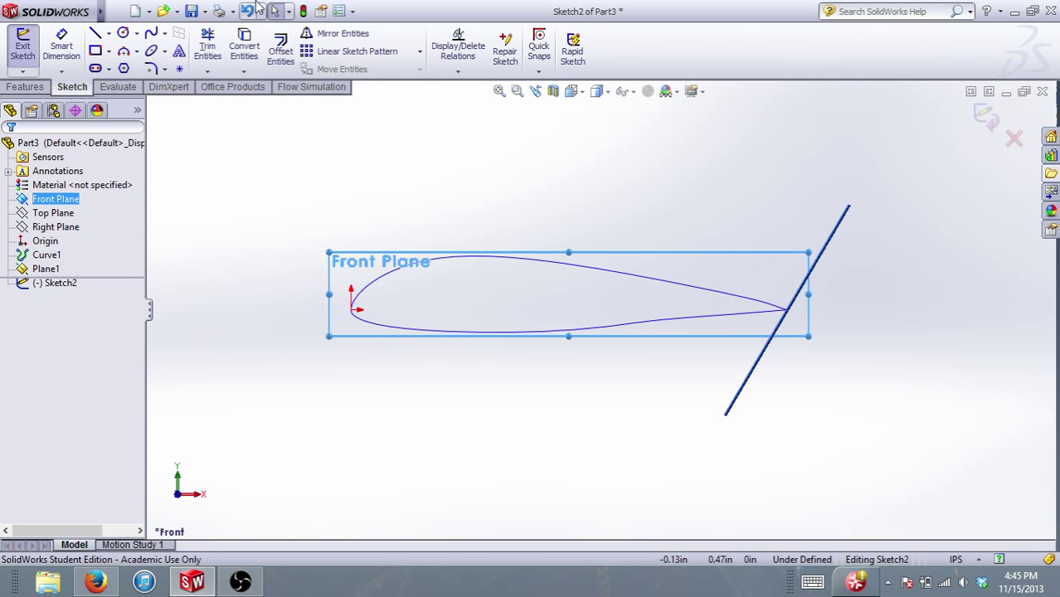
left_click(243, 46)
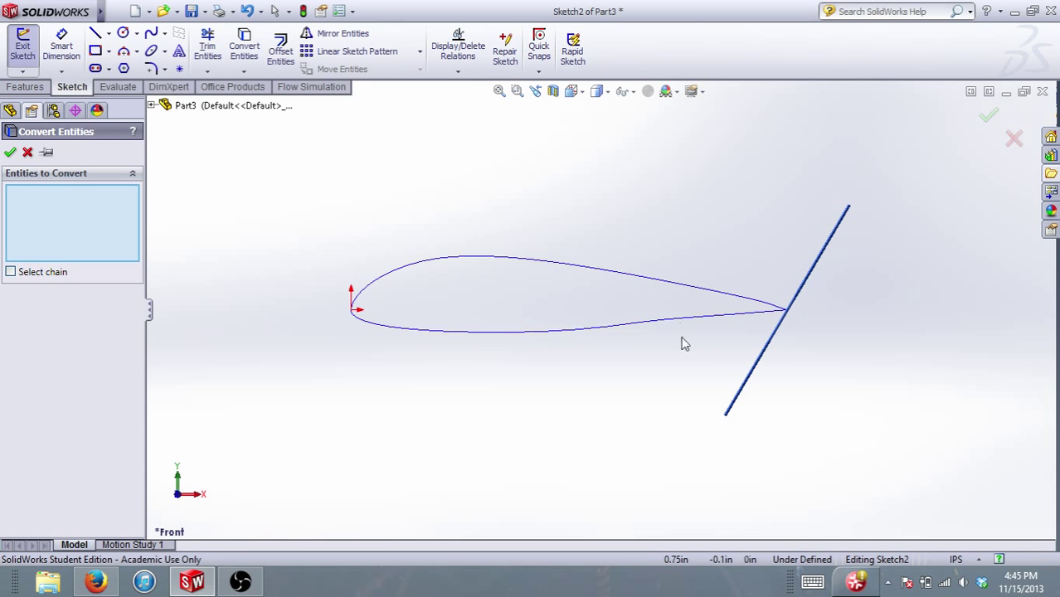
left_click(625, 281)
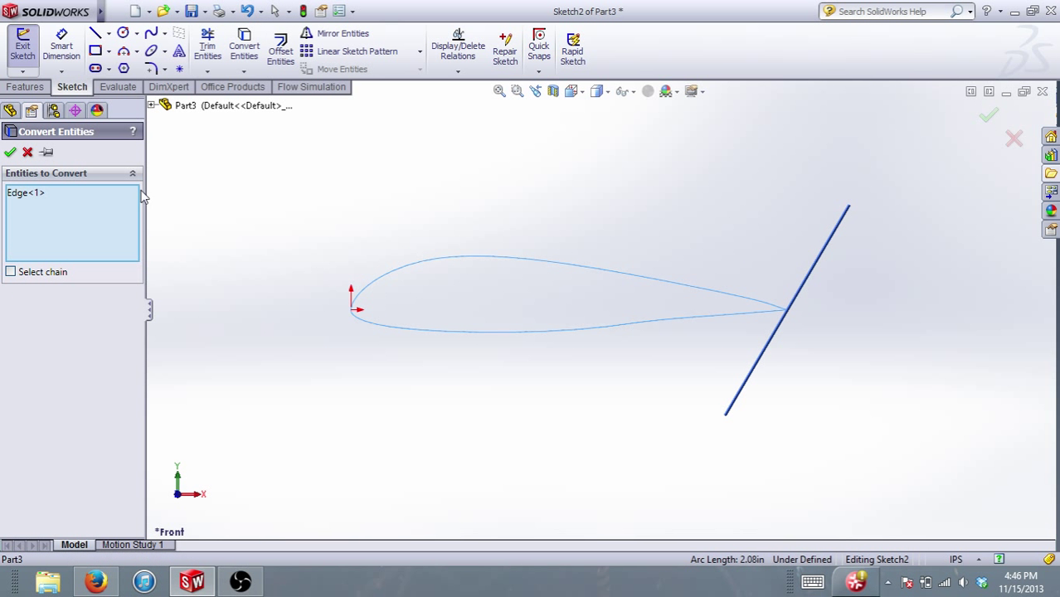
left_click(10, 152)
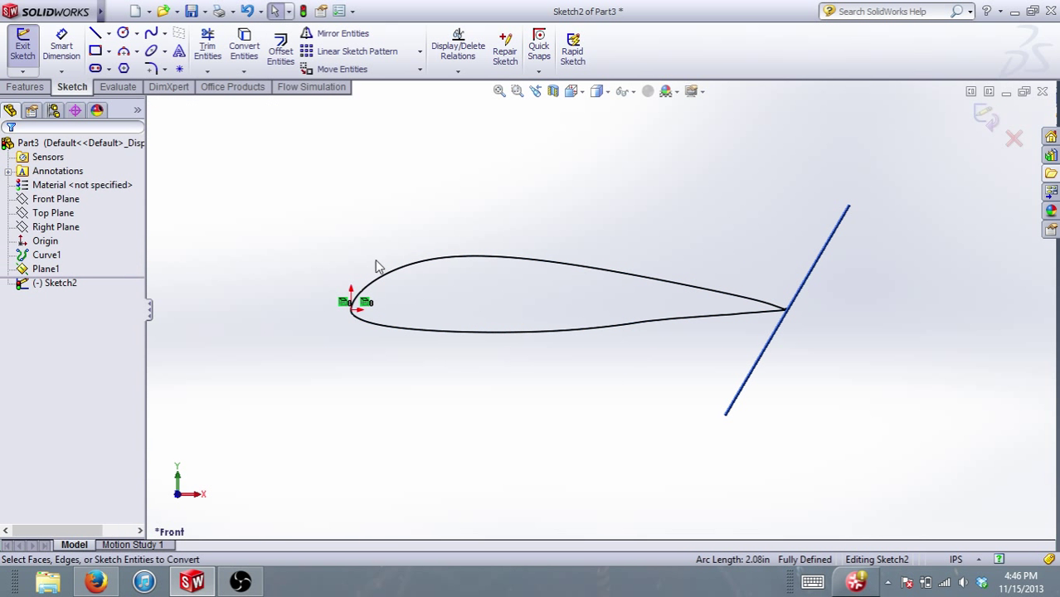
Exit the Front Plane sketch with the converted airfoil, discarding its changes.
left_click(772, 339)
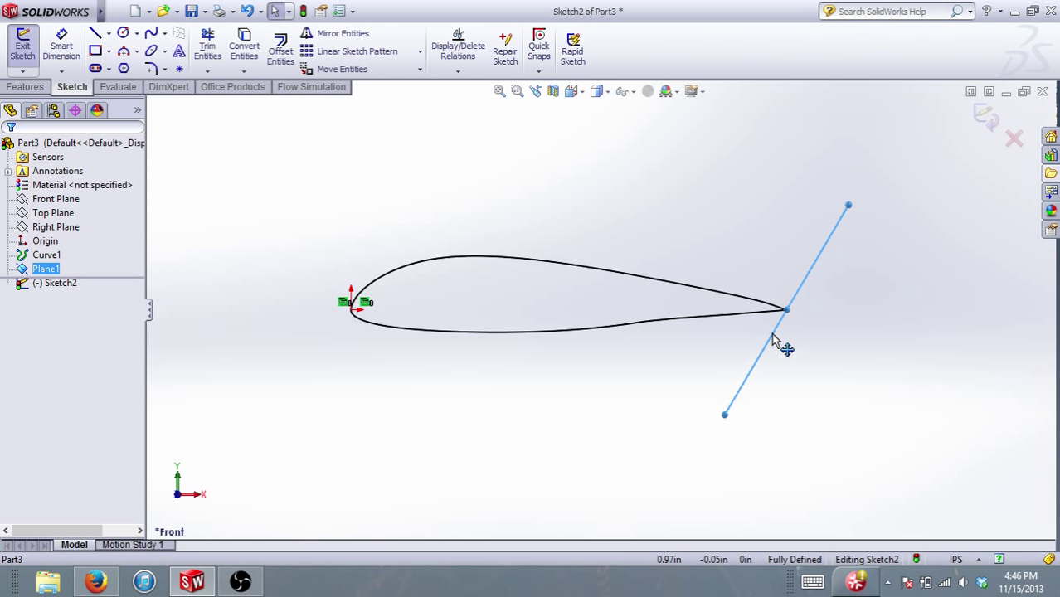
left_click(1013, 137)
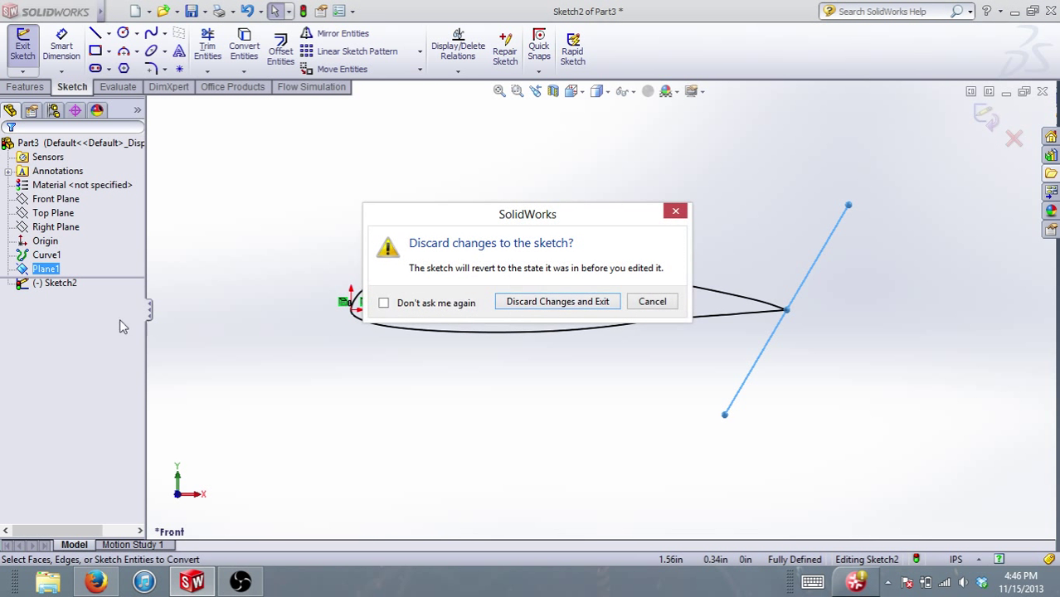
left_click(597, 304)
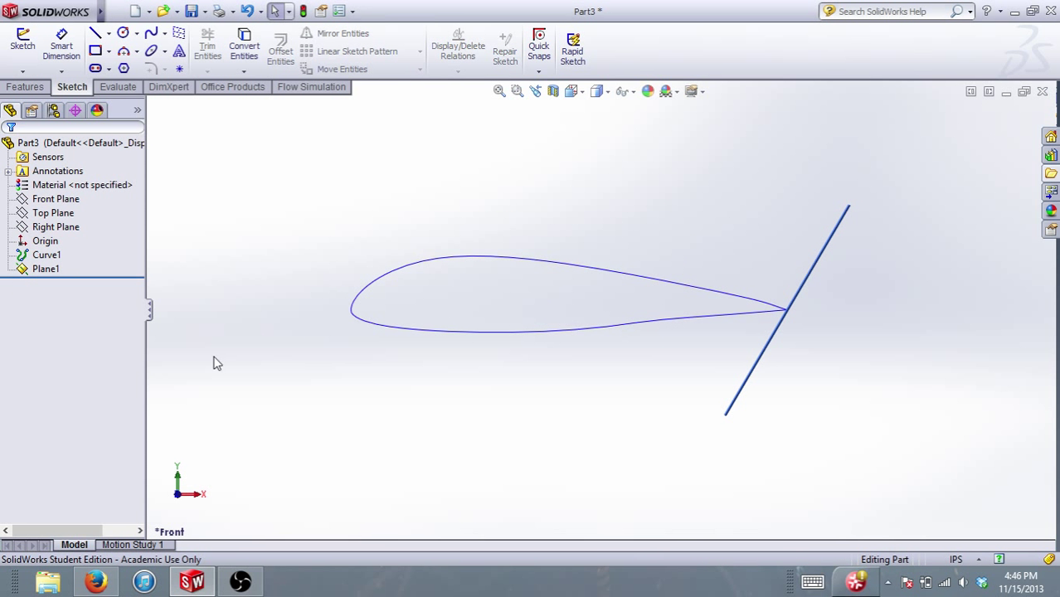
mouse_move(875, 341)
middle_mouse_down()
mouse_move(856, 327)
mouse_move(840, 339)
middle_mouse_up()
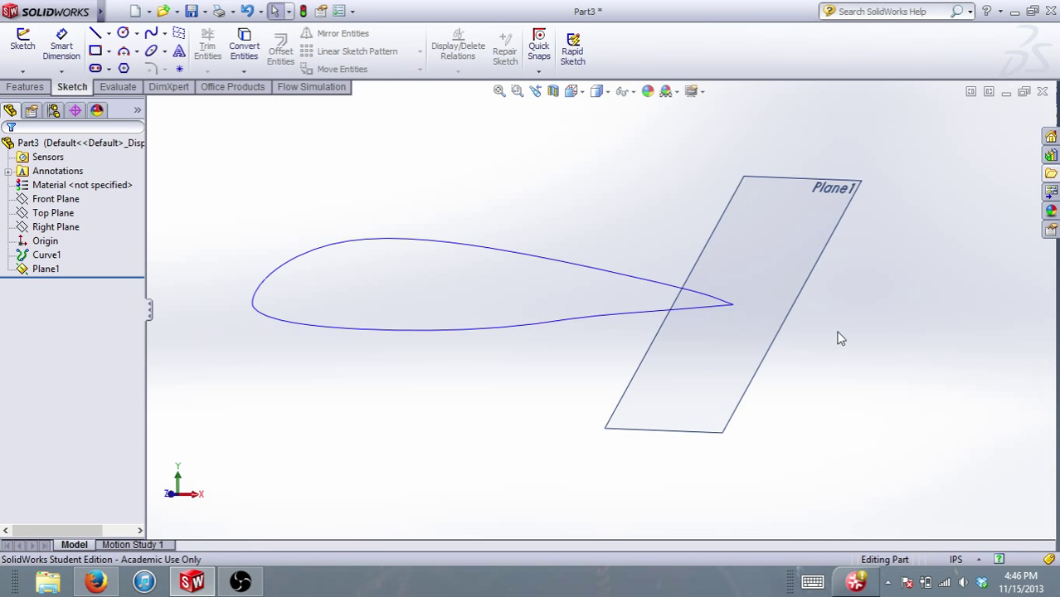
Delete the reference plane Plane1 at the airfoil's trailing edge.
left_click(748, 263)
key("Delete")
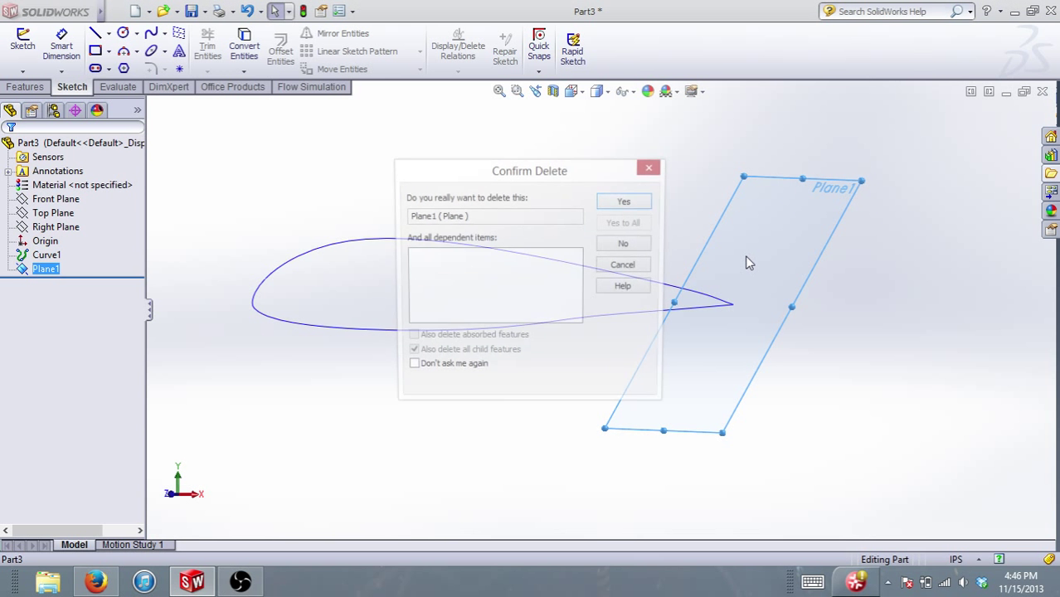
left_click(632, 205)
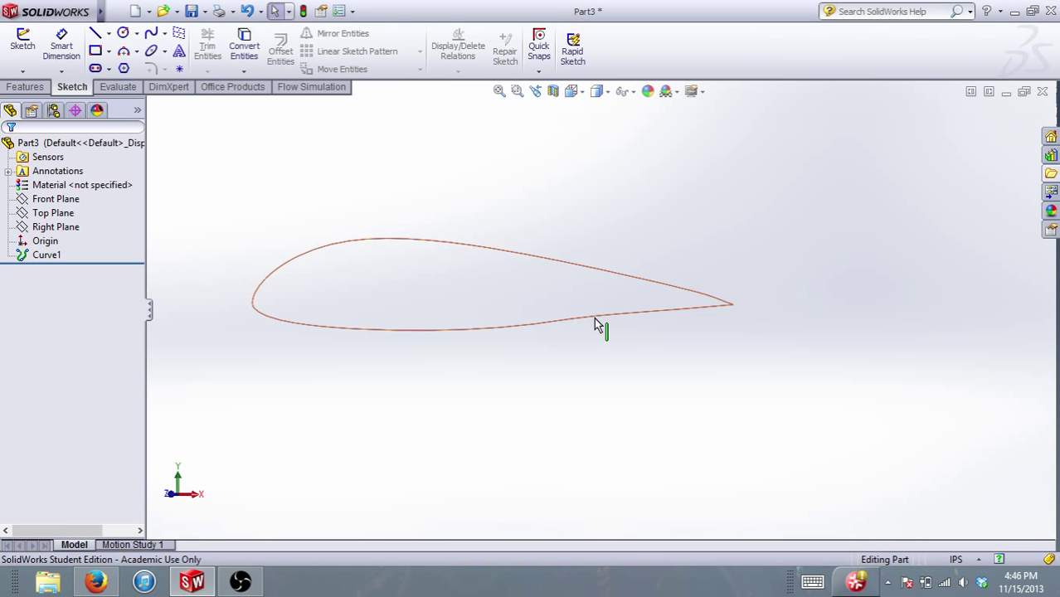
Start a sketch on the Front Plane and convert the airfoil curve into sketch entities.
scroll(595, 319, "down", 3)
middle_click_drag(594, 318, 593, 317)
scroll(592, 315, "up", 7)
scroll(491, 295, "down", 4)
middle_click_drag(490, 294, 496, 306)
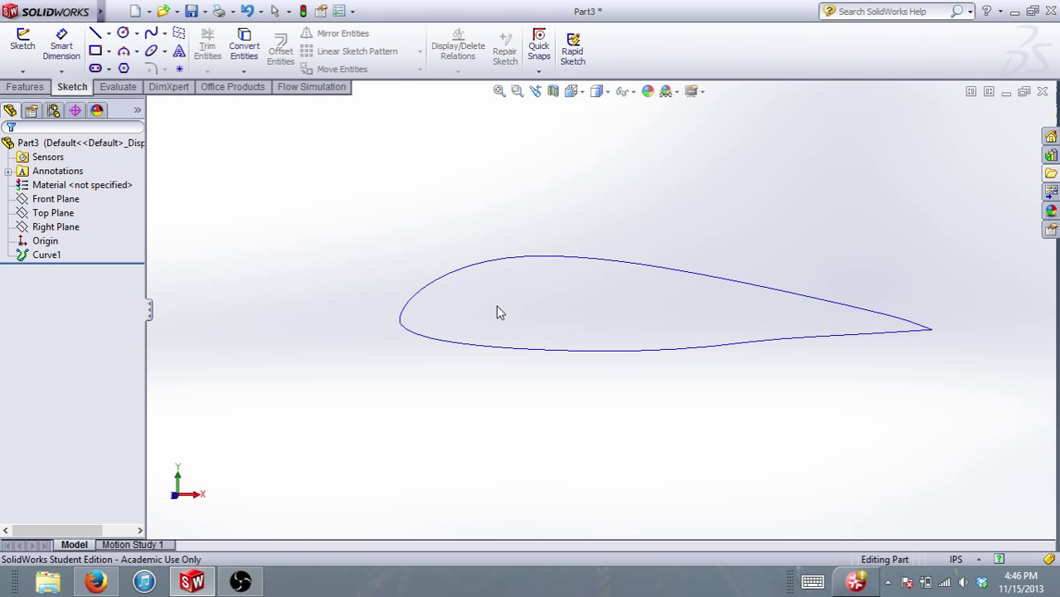
left_click(22, 41)
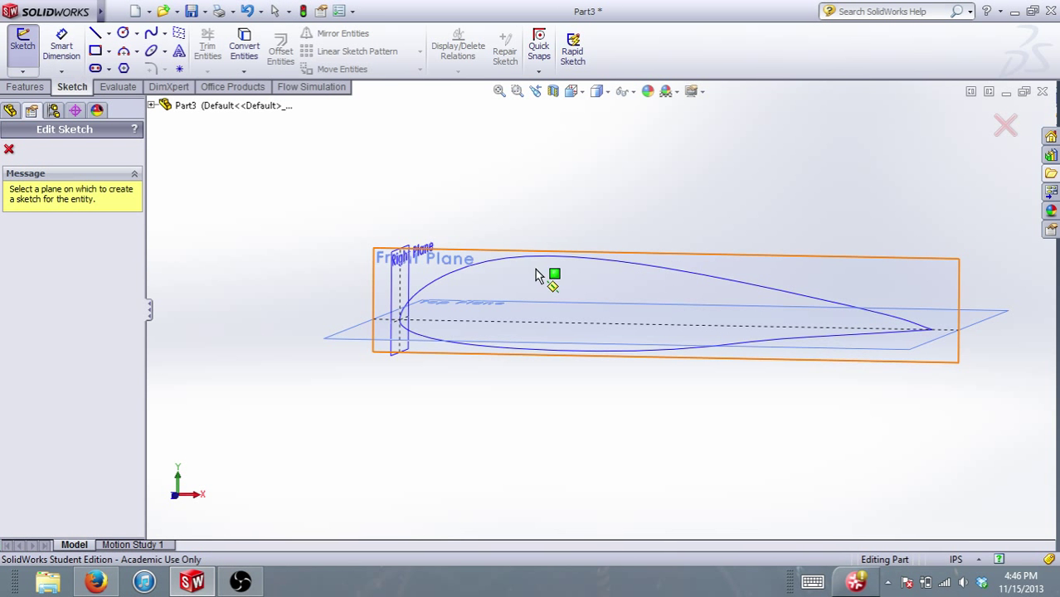
middle_click_drag(752, 287, 580, 278)
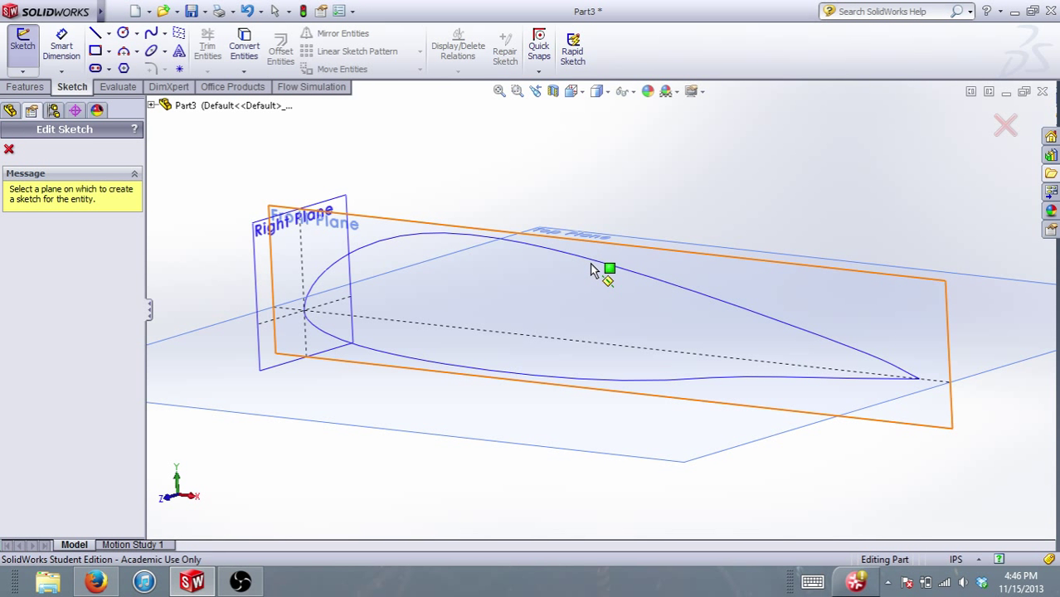
left_click(677, 277)
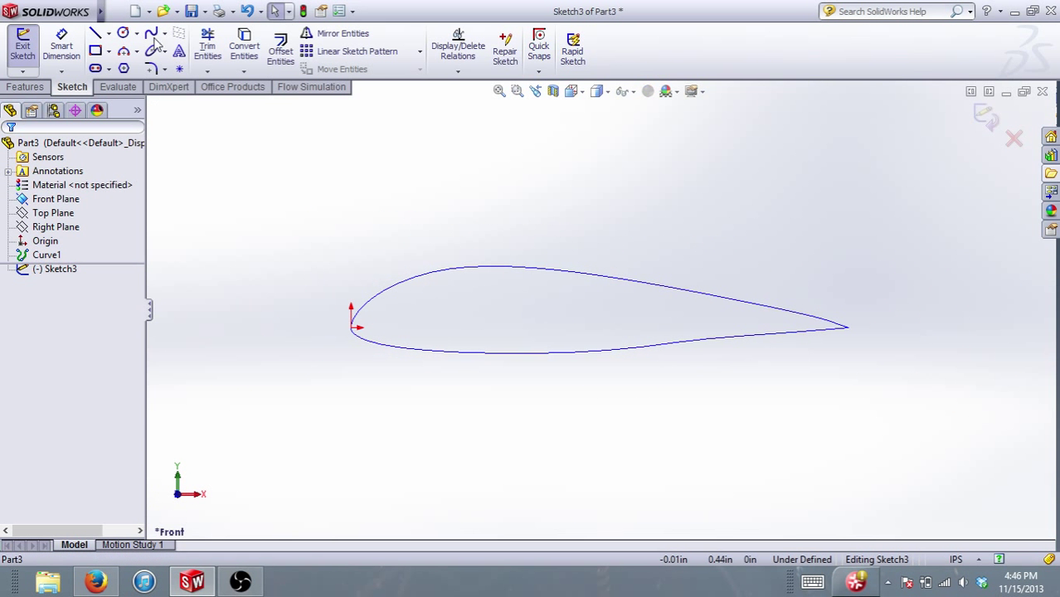
left_click(244, 46)
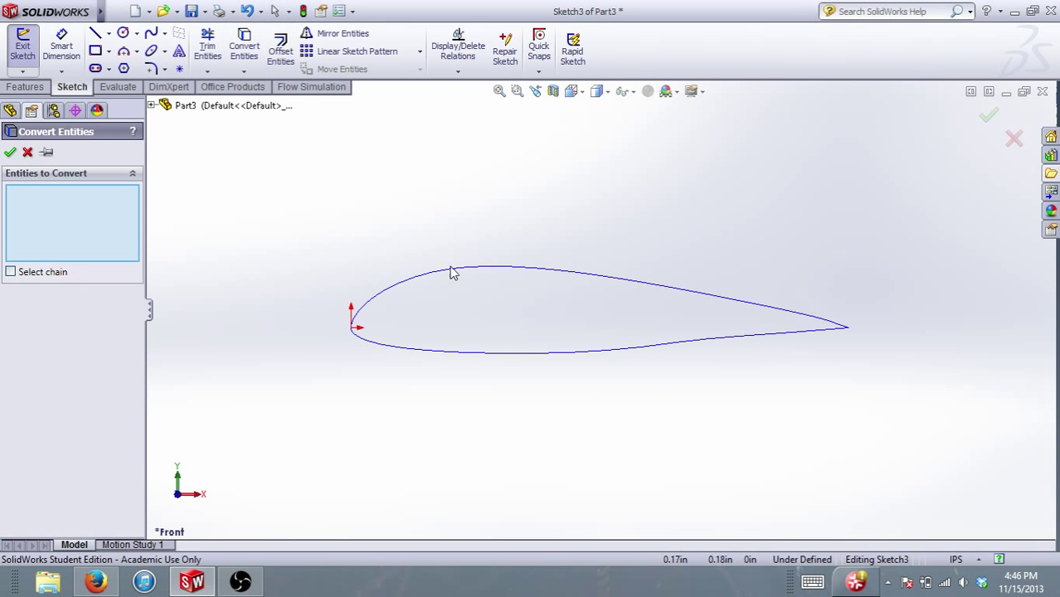
left_click(546, 271)
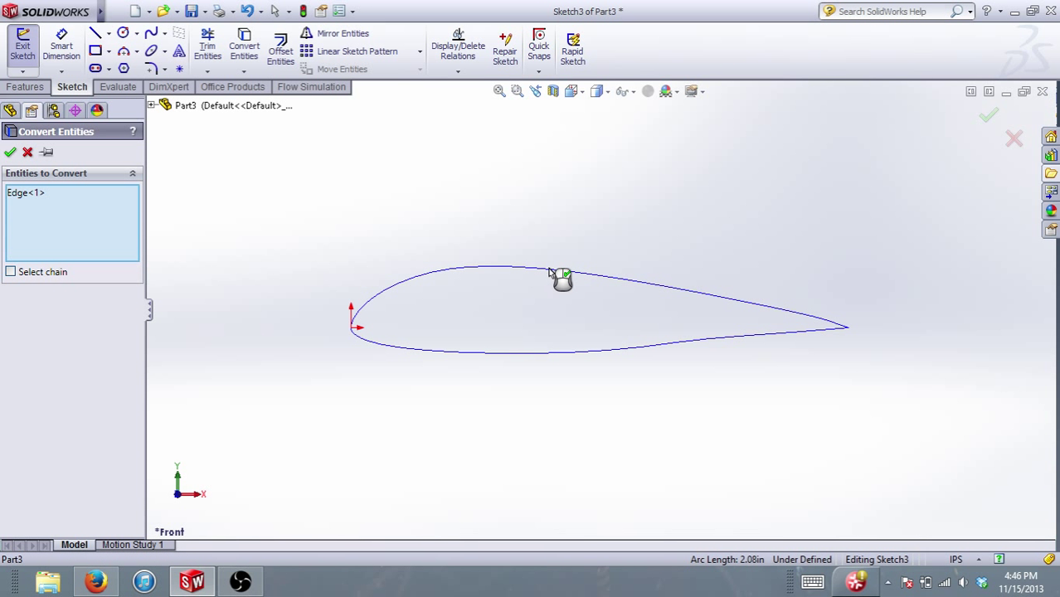
left_click(10, 152)
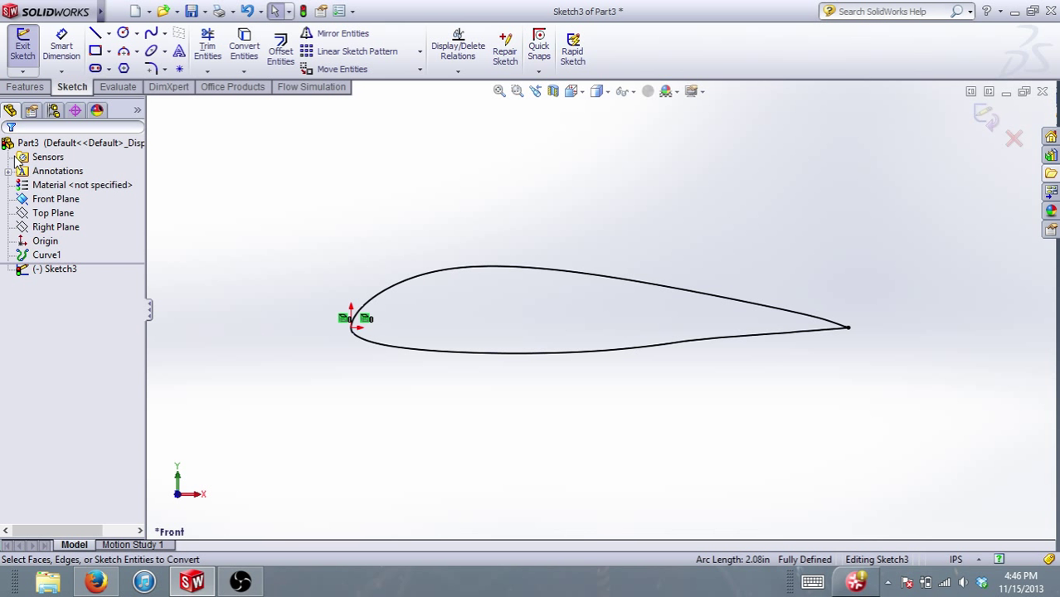
Examine the trailing edge of the converted airfoil sketch up close, where the two spline ends meet.
scroll(785, 324, "down", 3)
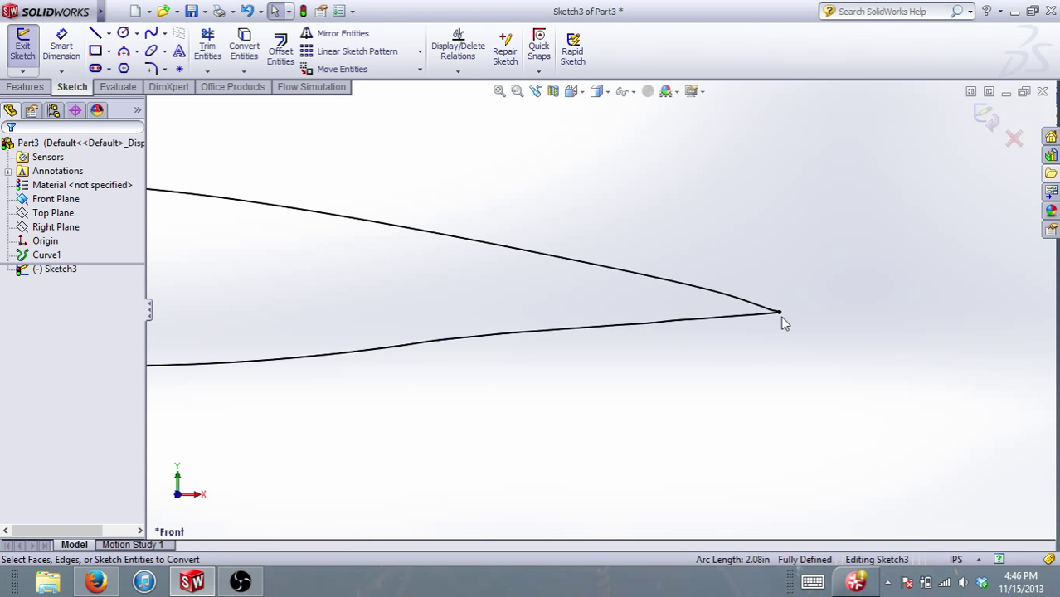
scroll(784, 323, "down", 5)
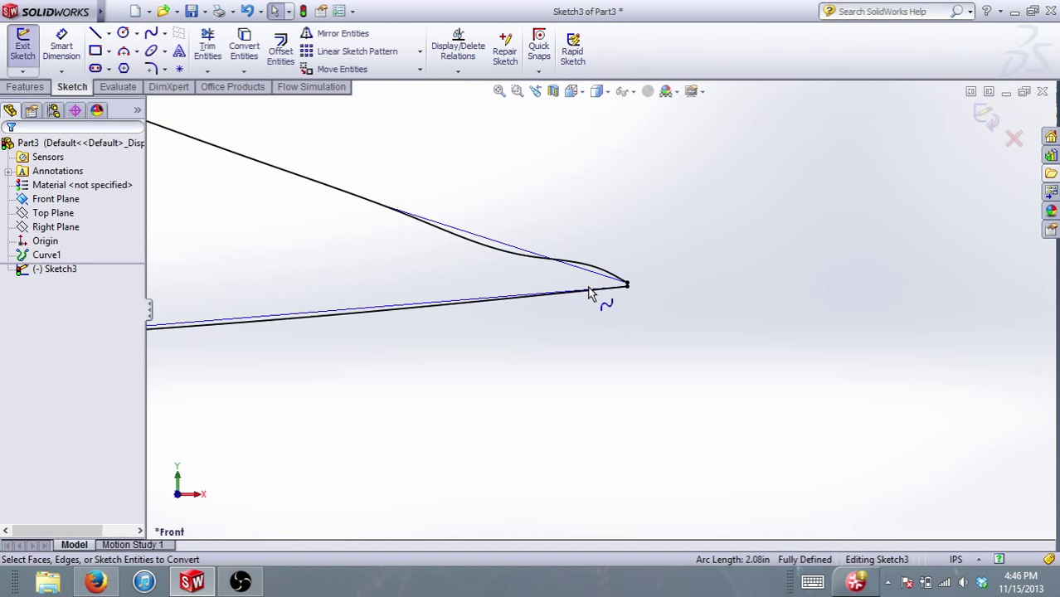
scroll(605, 292, "down", 5)
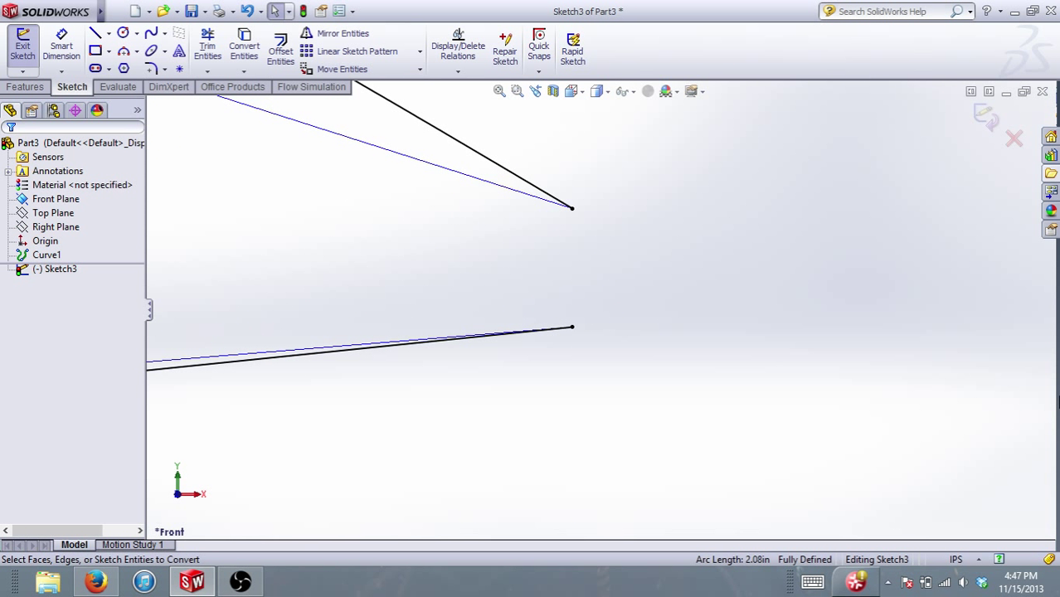
left_click(137, 52)
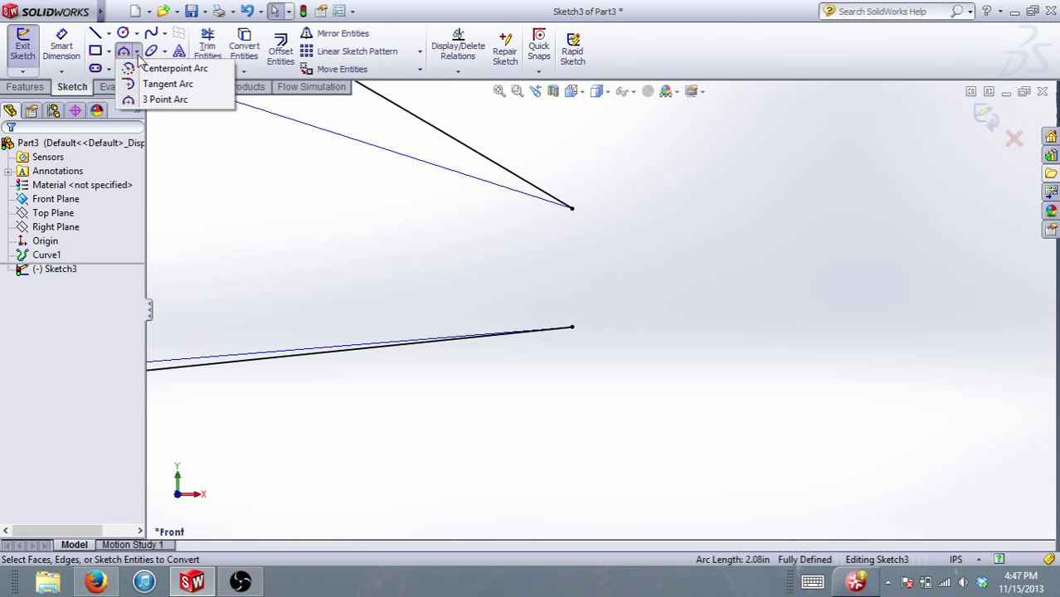
left_click(233, 159)
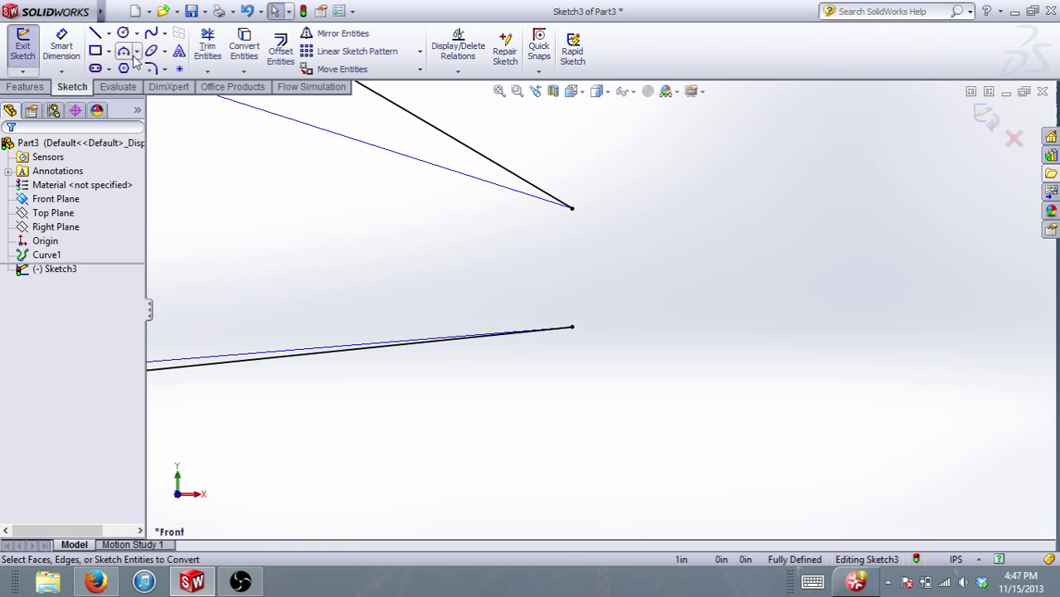
left_click(126, 53)
left_click(572, 208)
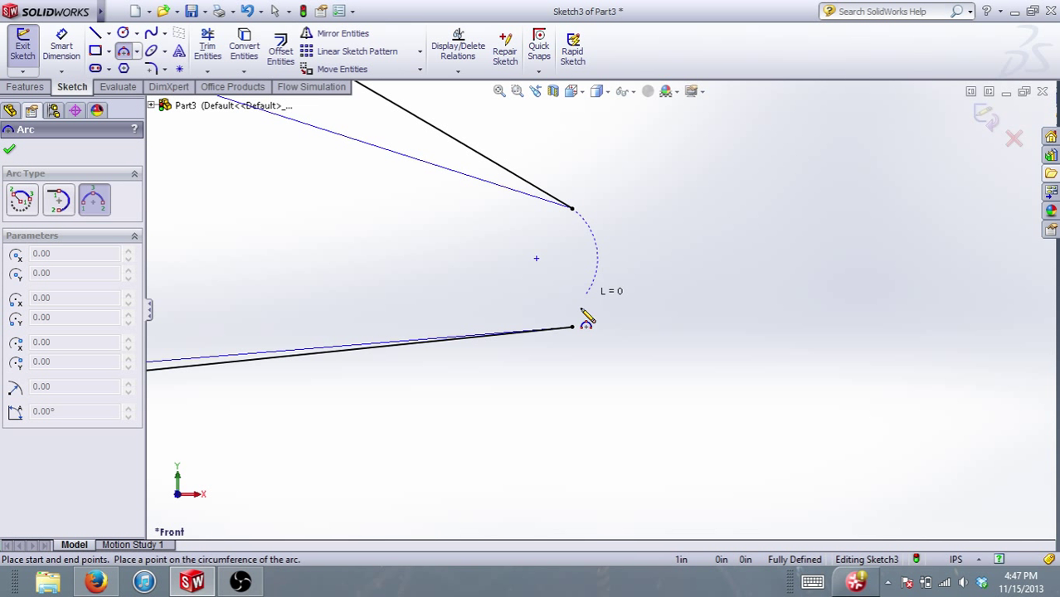
left_click(572, 328)
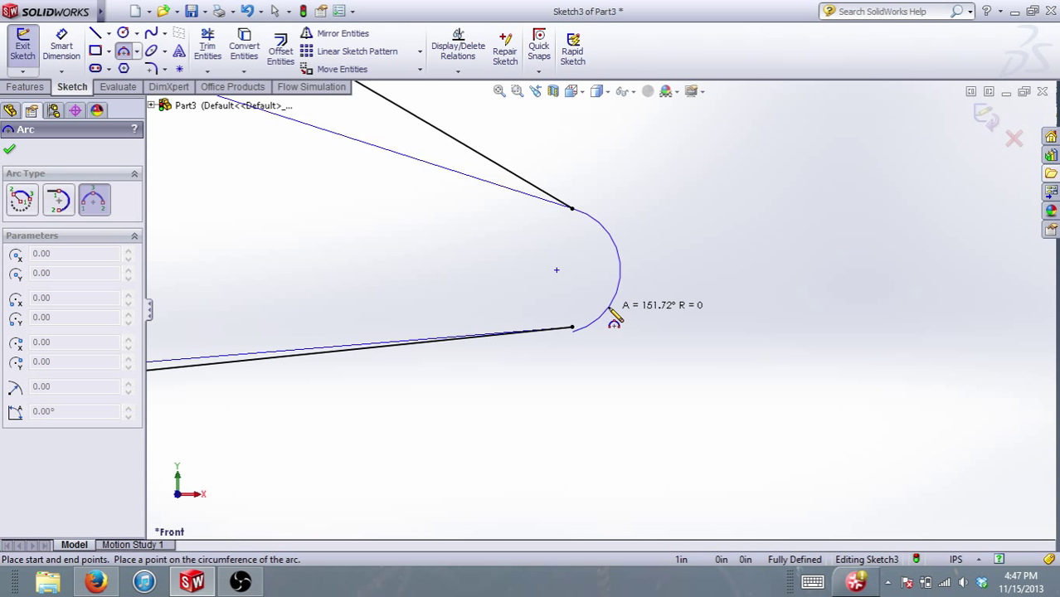
key("Escape")
Close the airfoil's trailing edge with an outward three-point arc between the two open spline endpoints and exit the sketch.
left_click(124, 52)
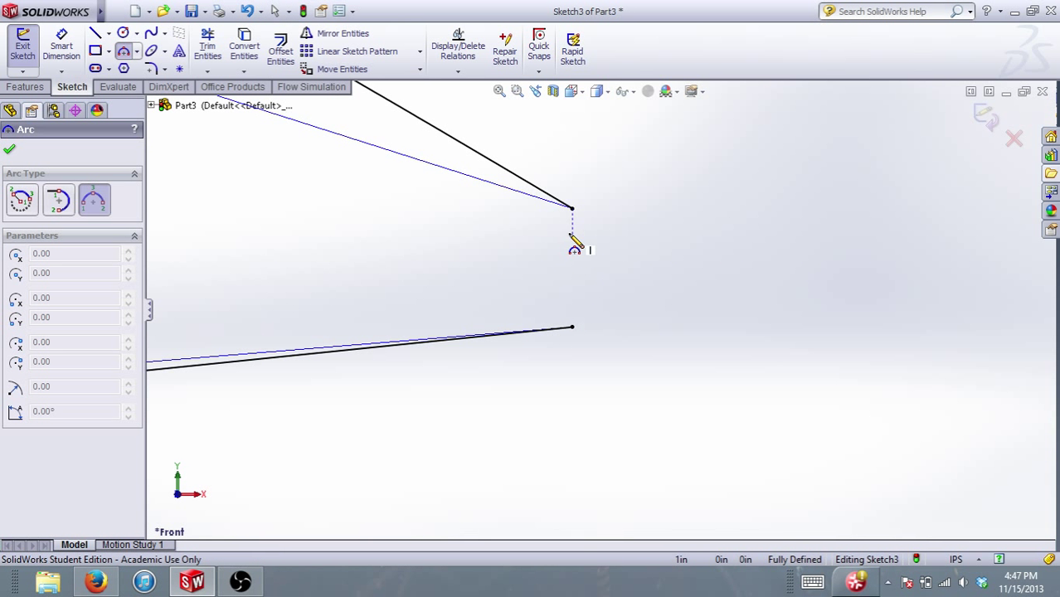
left_click(581, 327)
left_click(617, 302)
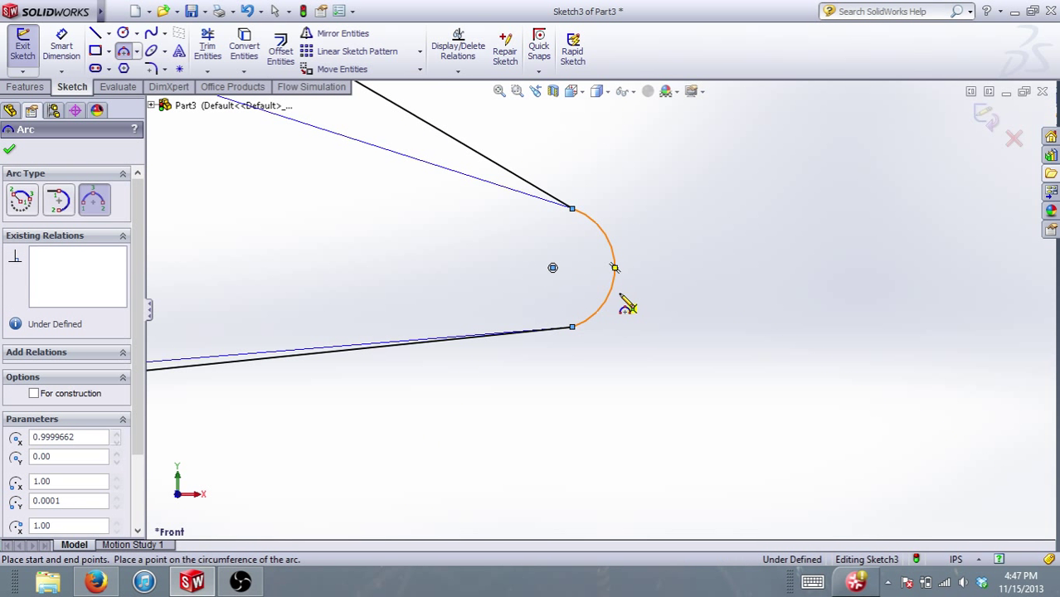
left_click(10, 152)
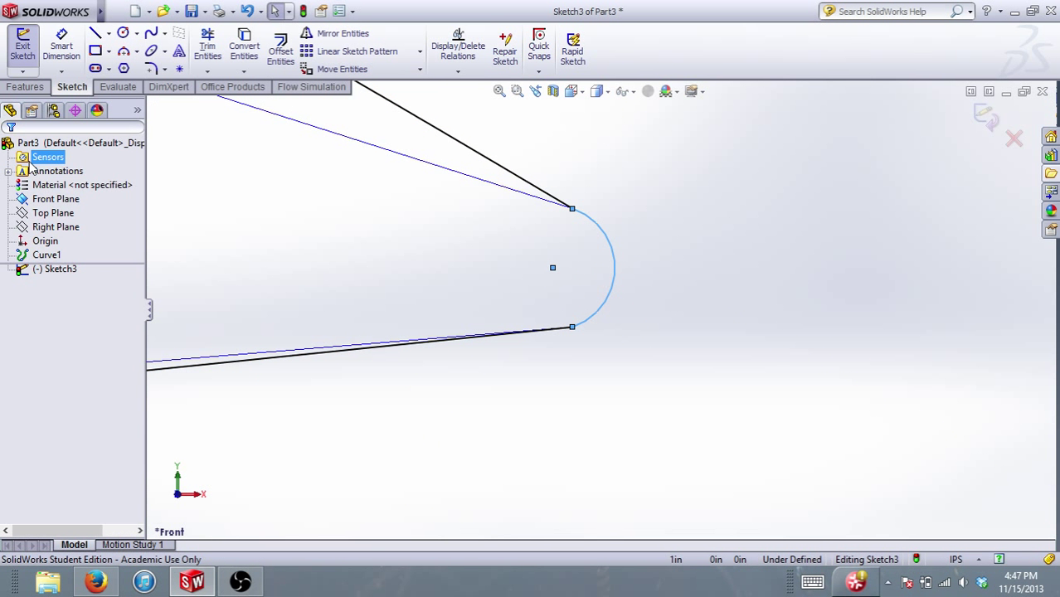
scroll(661, 318, "up", 3)
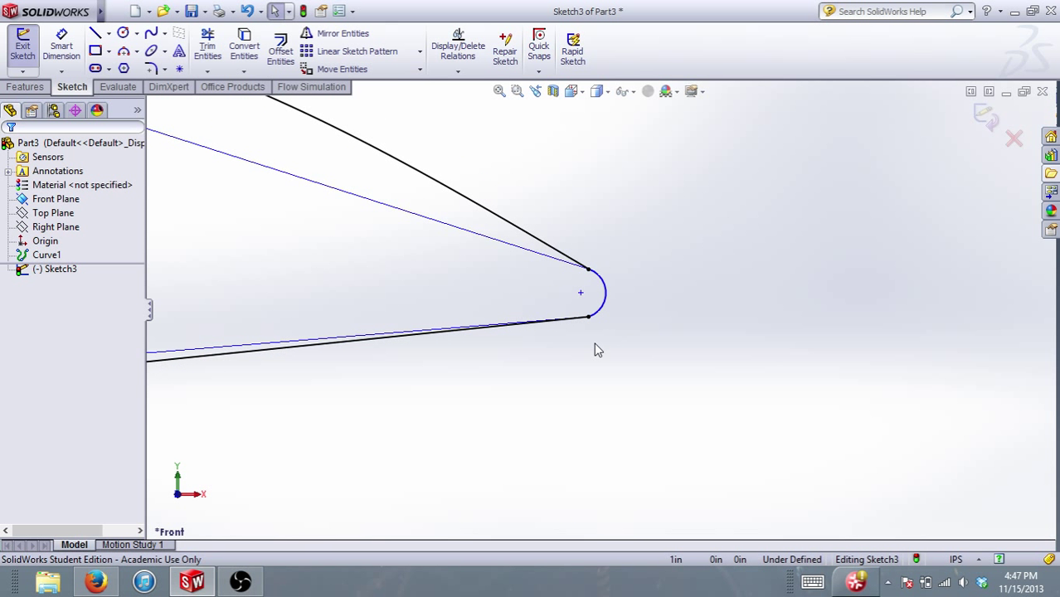
scroll(614, 346, "up", 5)
scroll(572, 248, "up", 10)
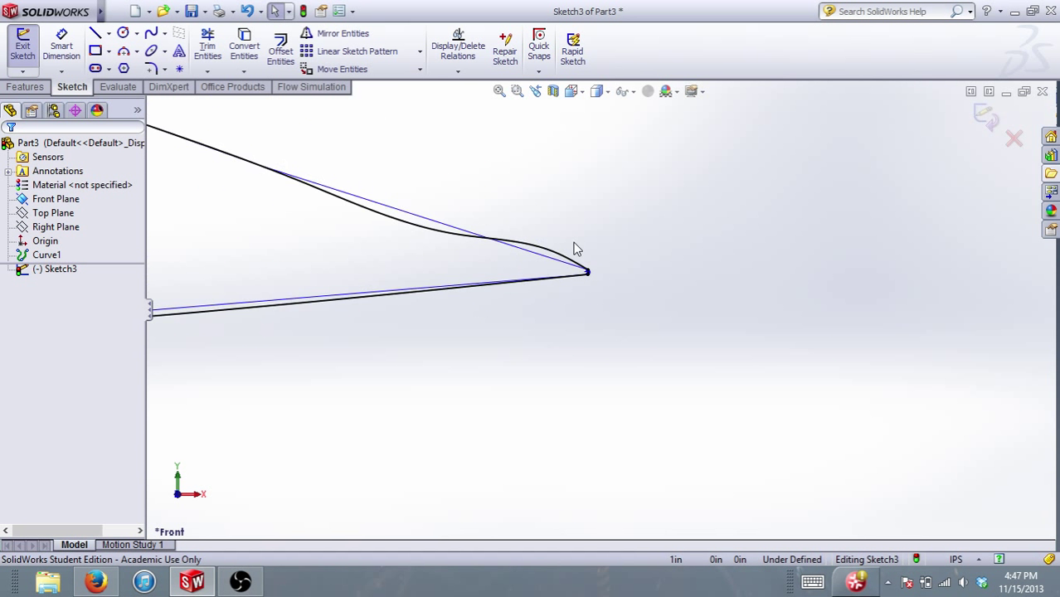
scroll(575, 256, "up", 3)
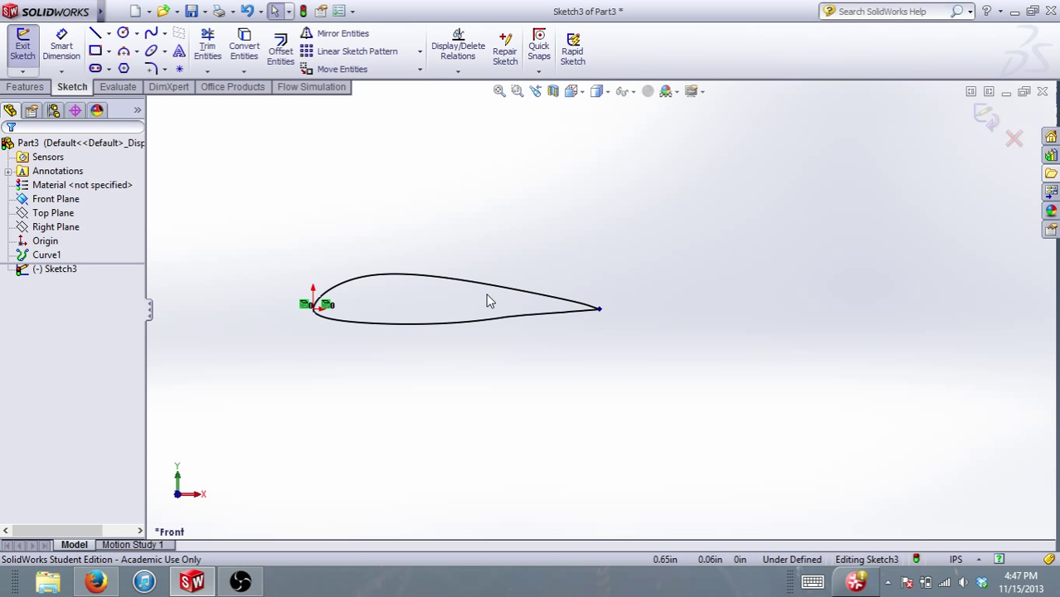
scroll(332, 298, "down", 3)
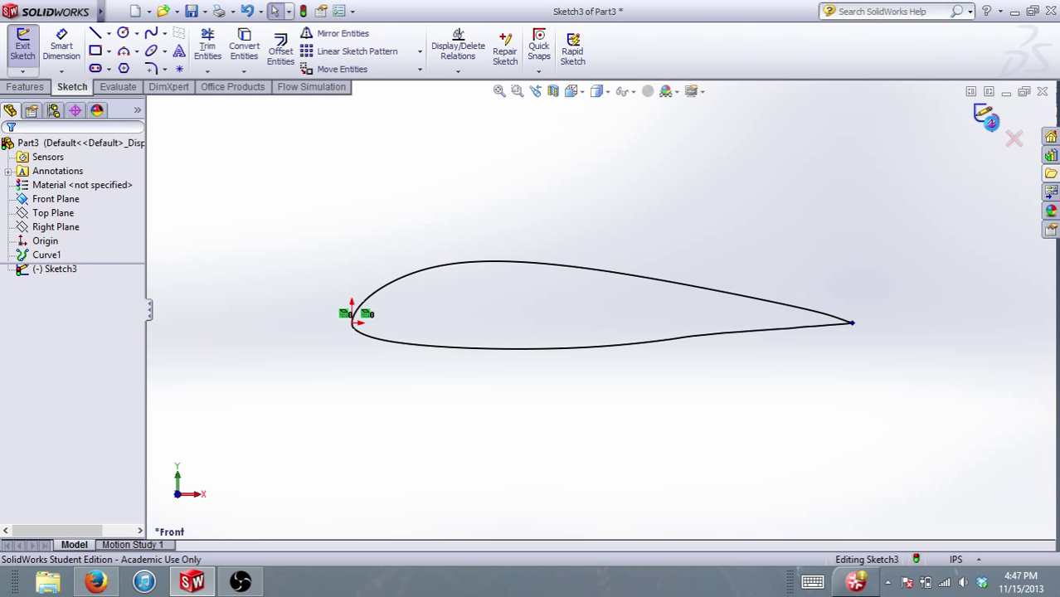
left_click(989, 124)
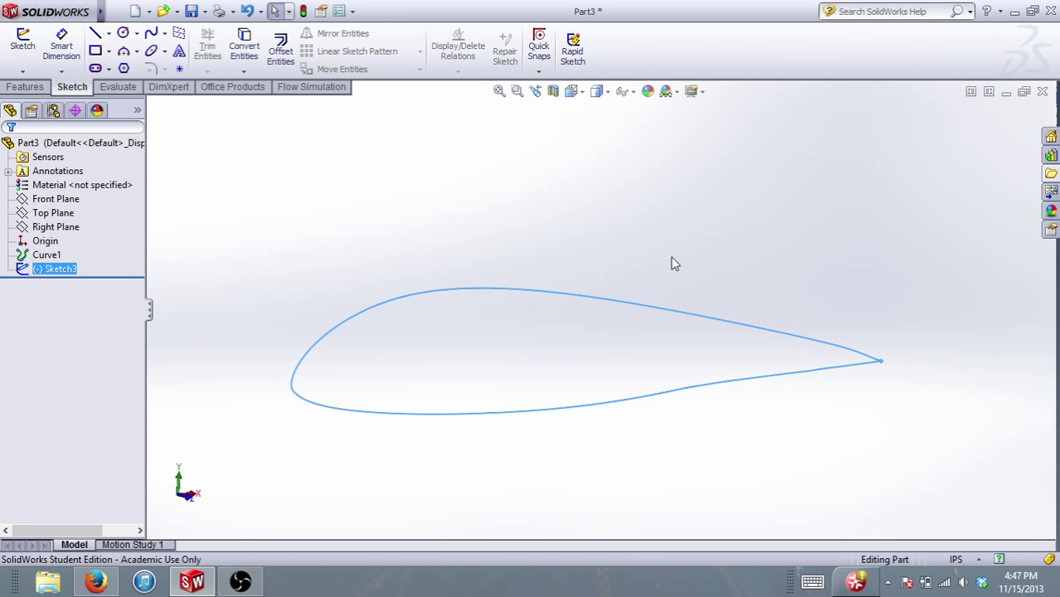
Try to extrude the closed airfoil sketch as a blind boss about 1.58 in deep.
left_click(33, 86)
left_click(29, 49)
middle_click_drag(581, 353, 663, 384)
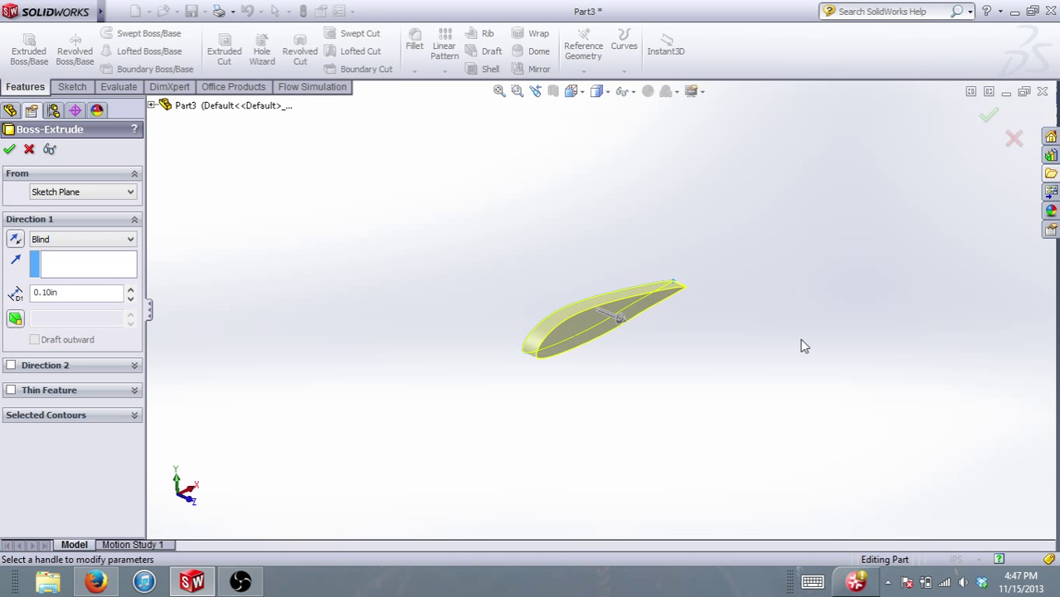
left_click(634, 330)
left_click(789, 403)
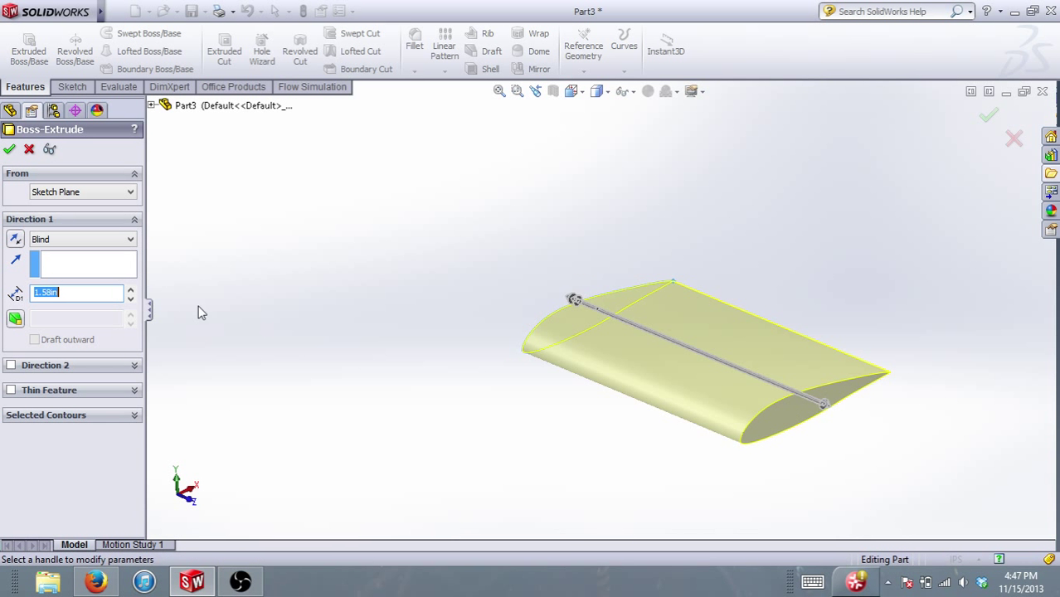
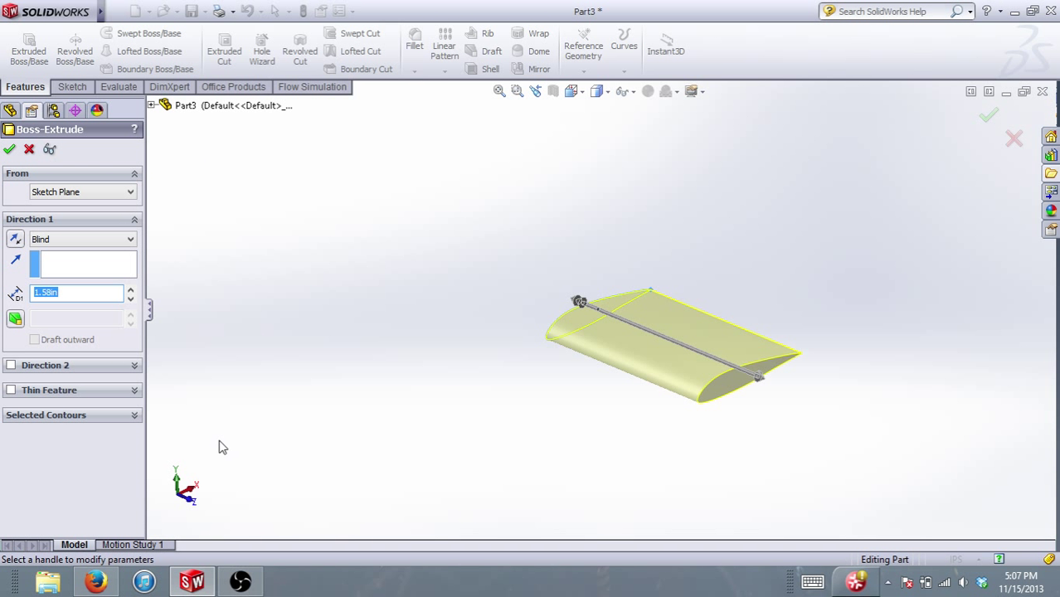
key("alt+f")
left_click(30, 152)
left_click(30, 151)
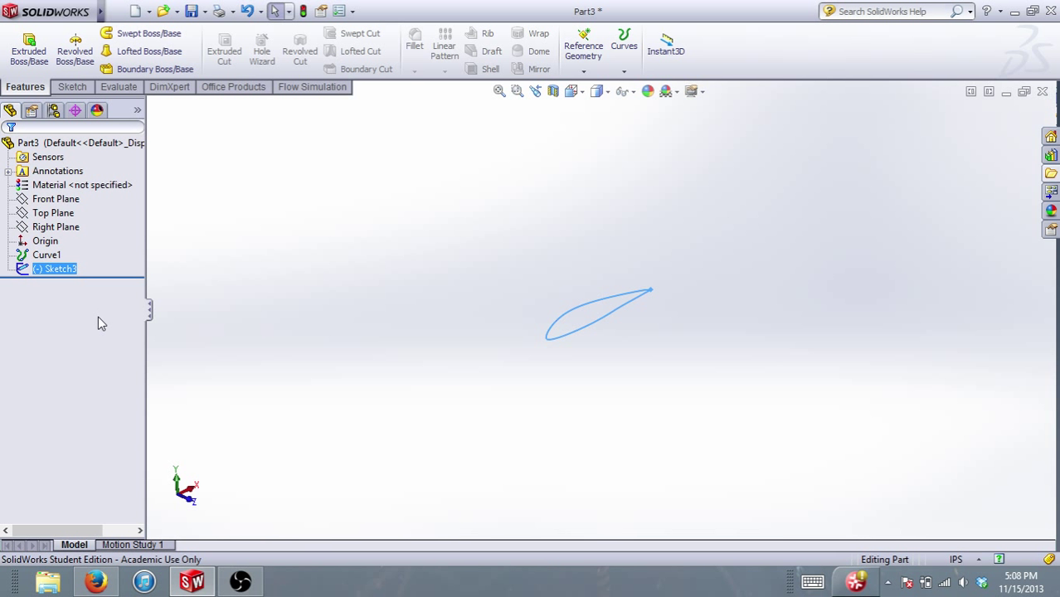
Reopen the airfoil sketch for editing and set the view to Front.
right_click(57, 274)
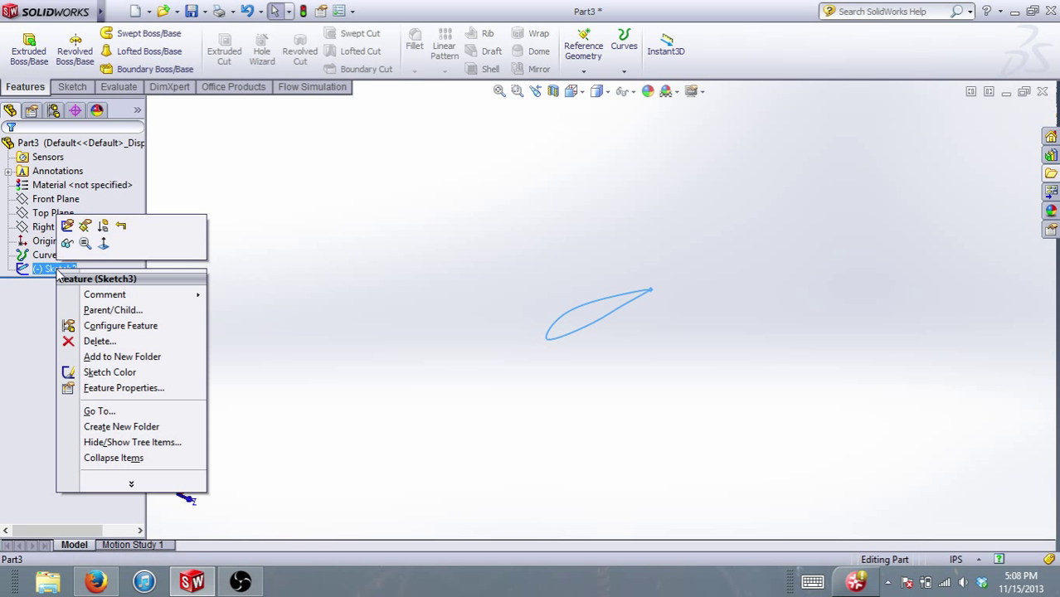
left_click(69, 233)
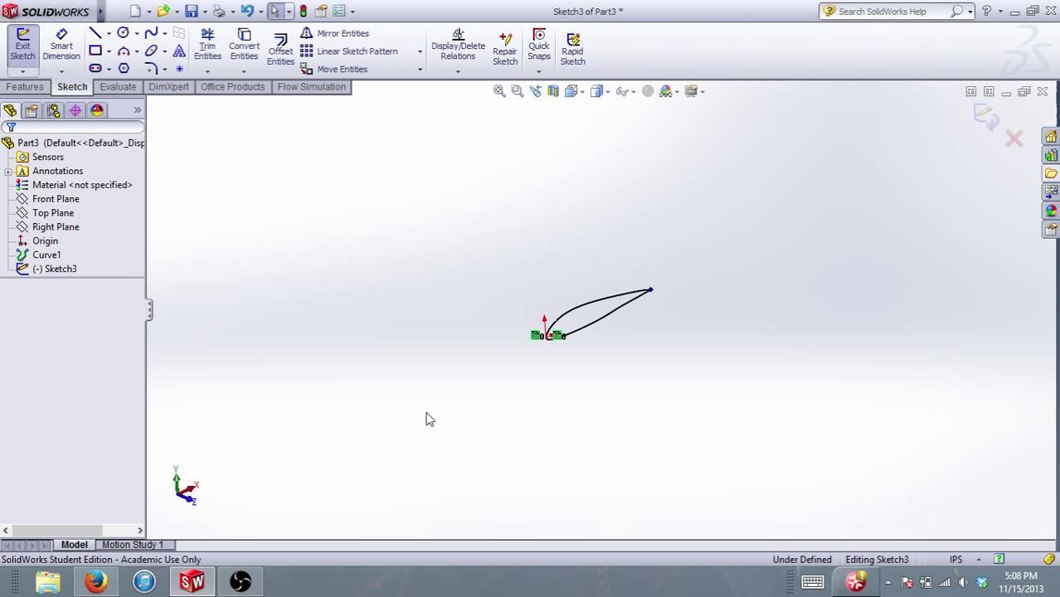
key("space")
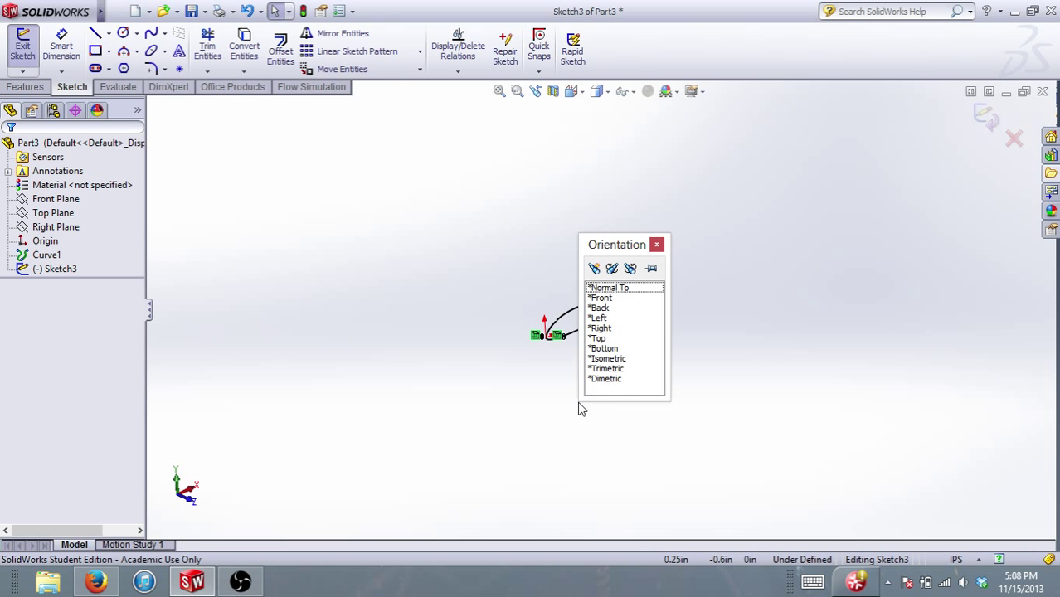
left_click(624, 298)
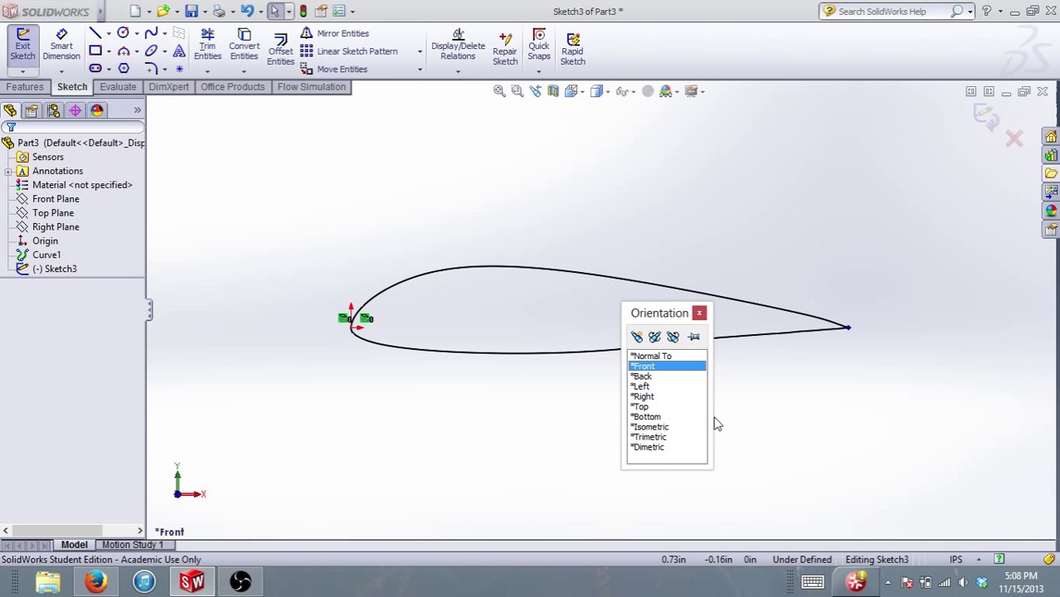
left_click(699, 313)
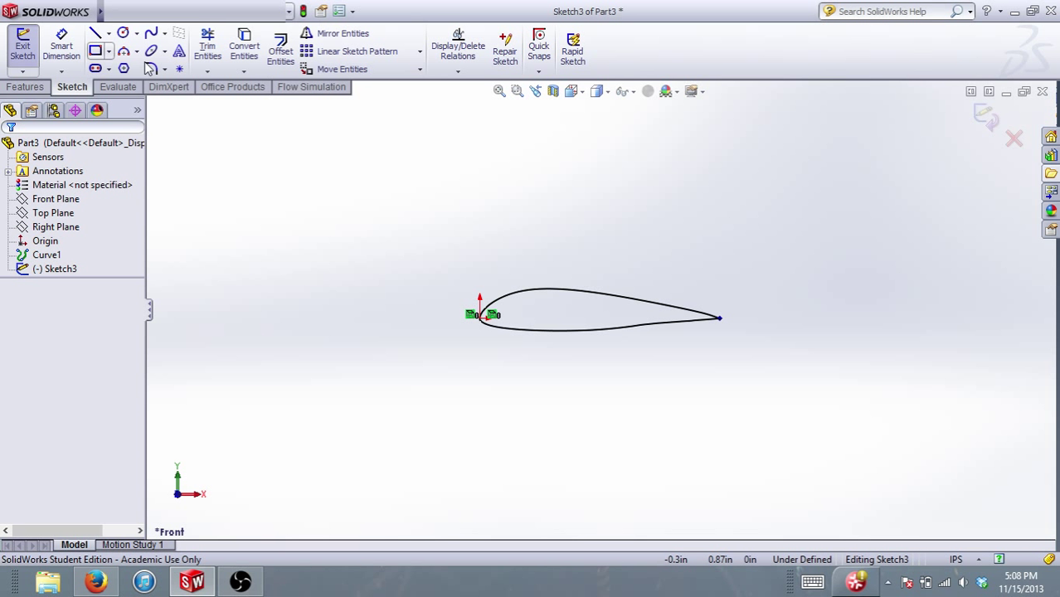
Scale the airfoil's spline and trailing-edge arc by a factor of 2.5 about the origin without copying, and exit the sketch.
left_click(420, 72)
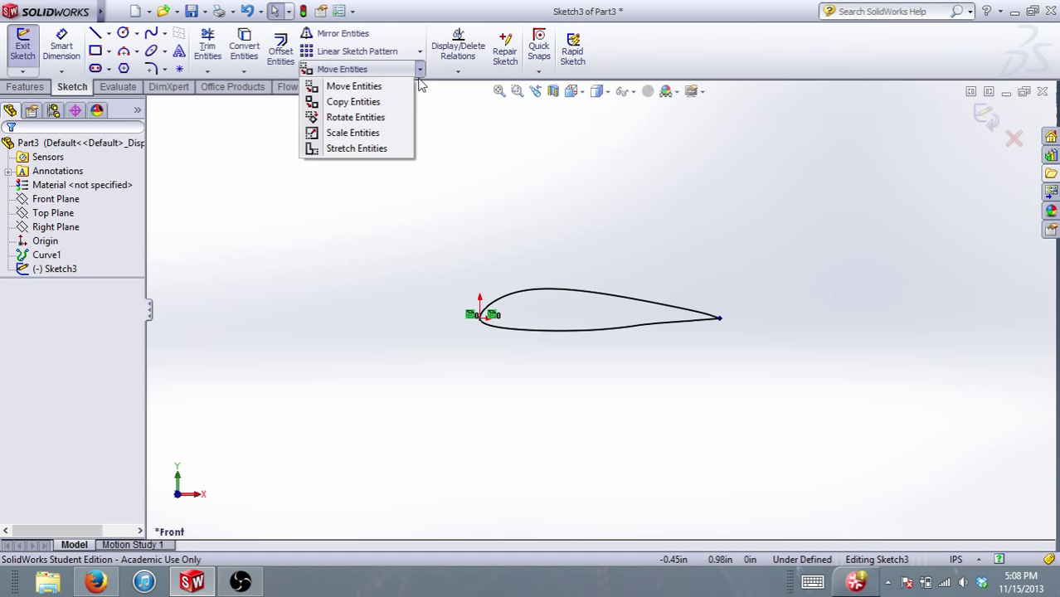
left_click(395, 138)
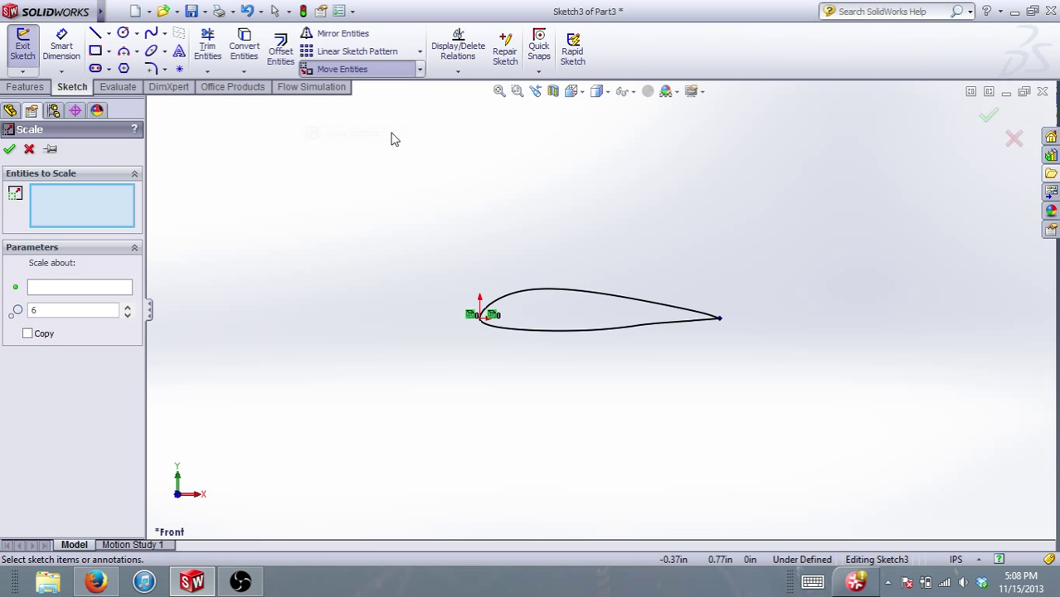
left_click_drag(803, 393, 430, 252)
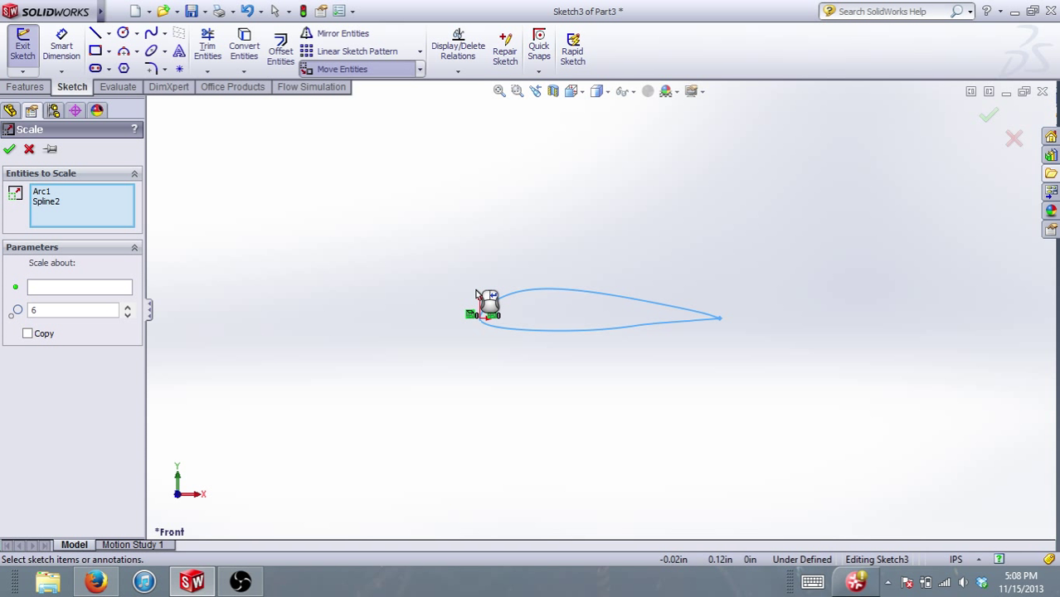
left_click(70, 289)
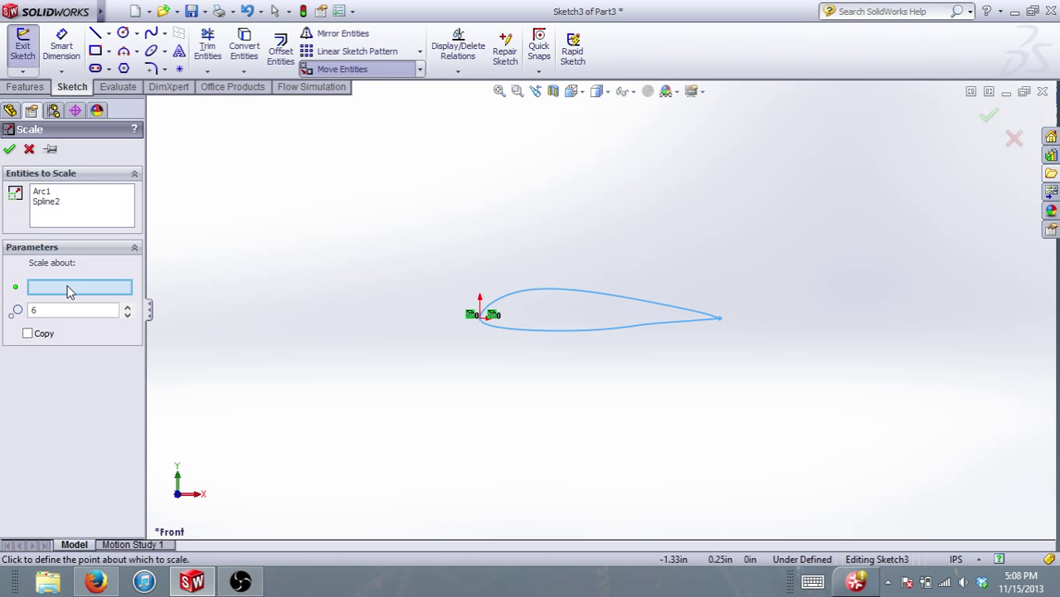
left_click(481, 319)
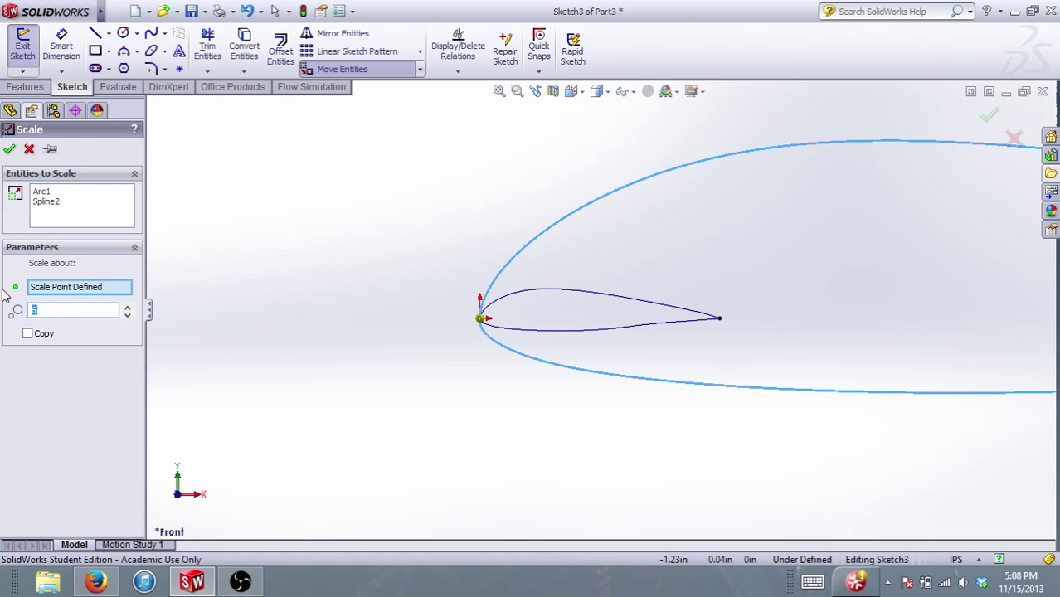
left_click(50, 311)
scroll(988, 307, "up", 5)
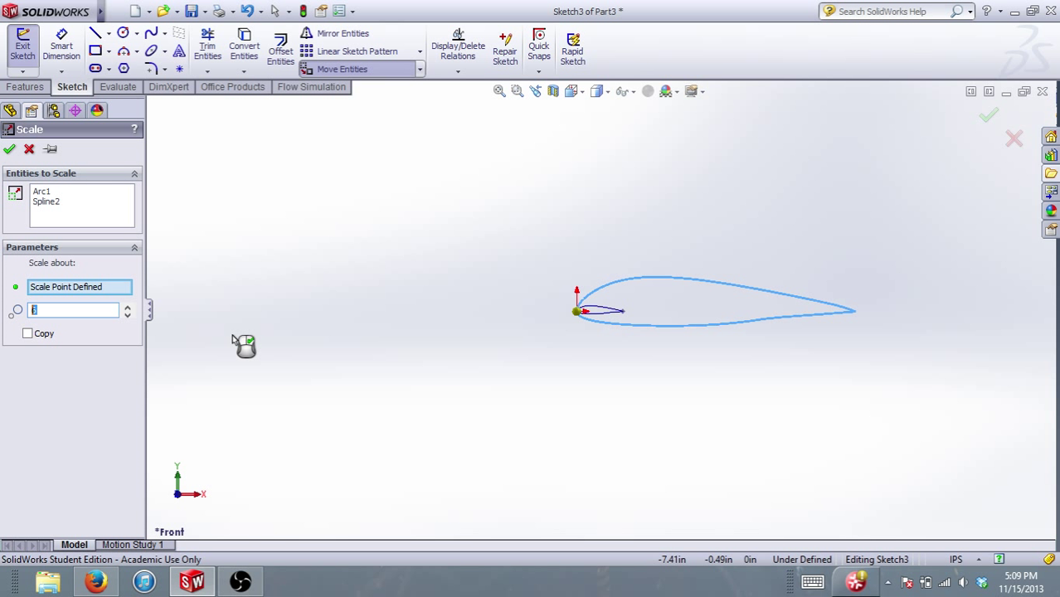
type("2.5")
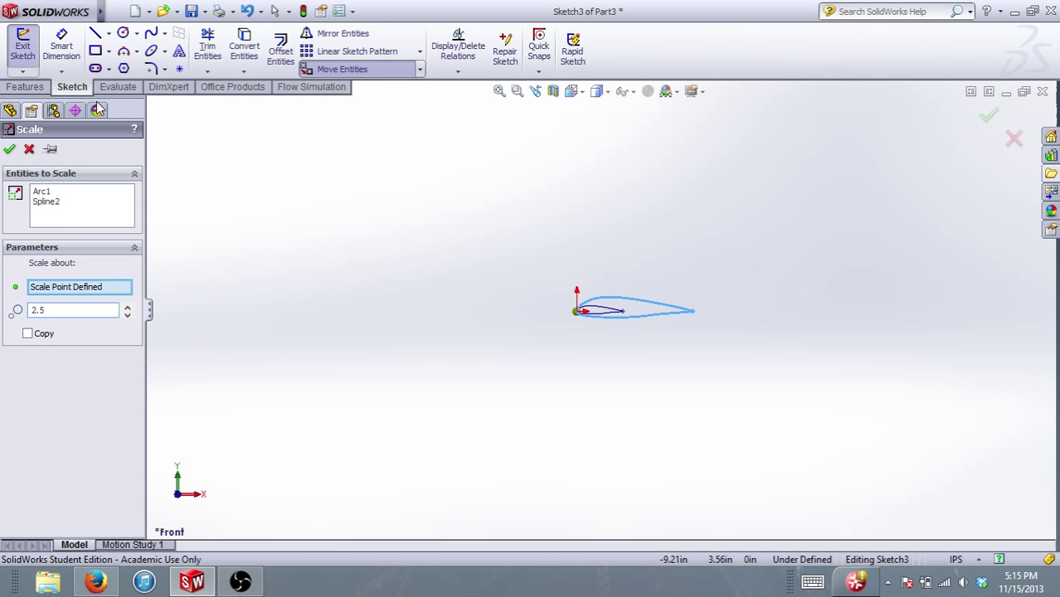
left_click(9, 148)
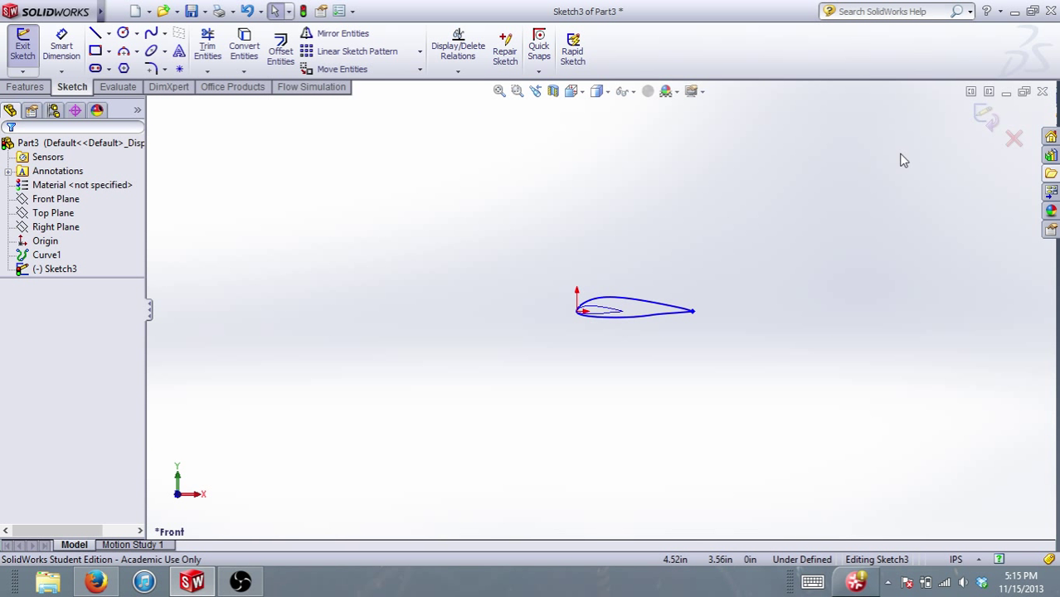
left_click(986, 117)
Hide the original imported airfoil curve, leaving the scaled sketch displayed.
scroll(659, 361, "up", 1)
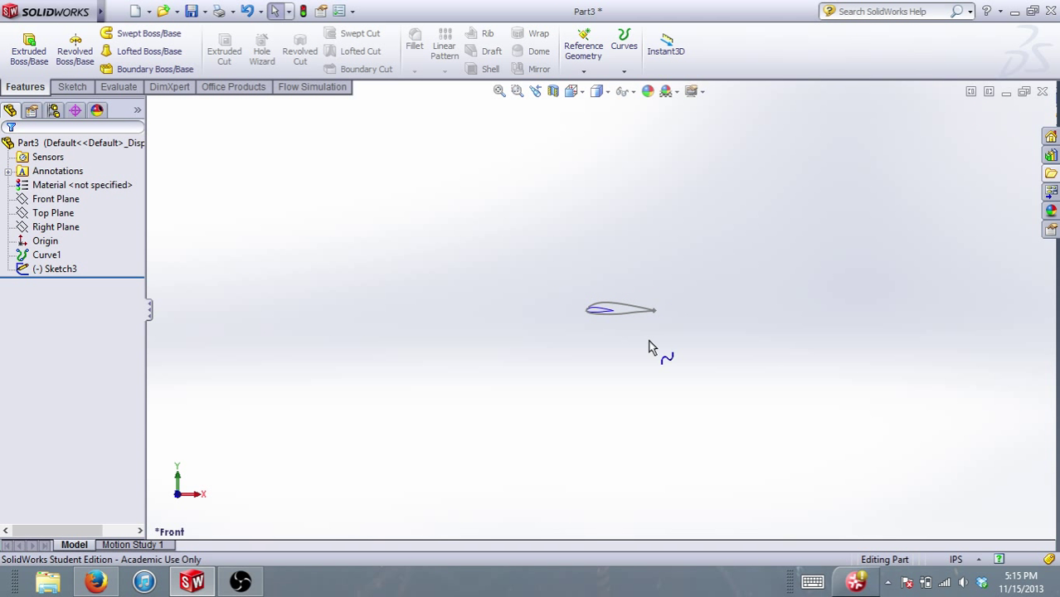
scroll(652, 349, "down", 3)
middle_click_drag(533, 279, 505, 338)
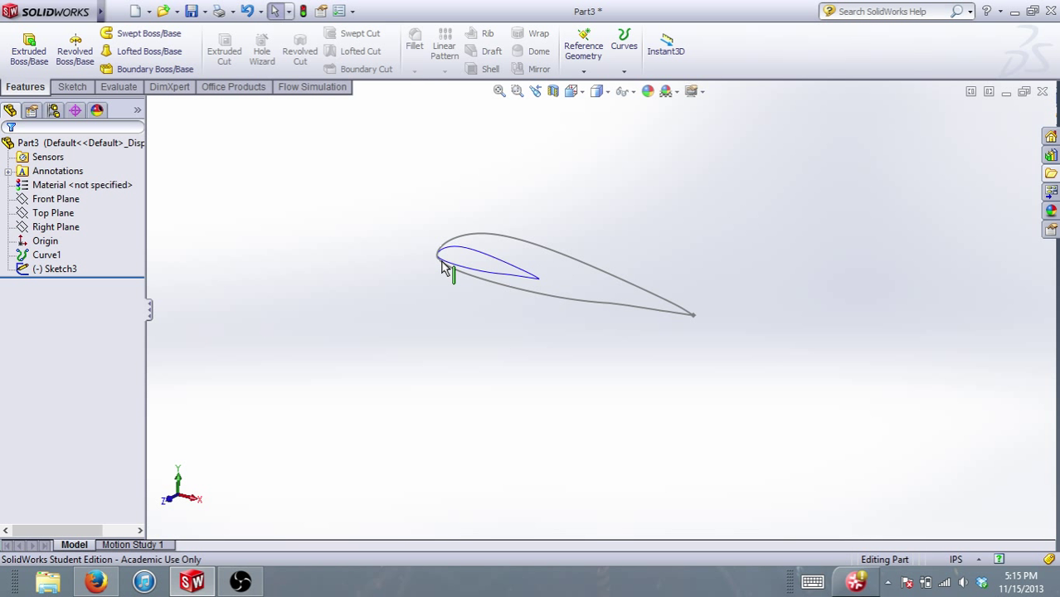
left_click(506, 266)
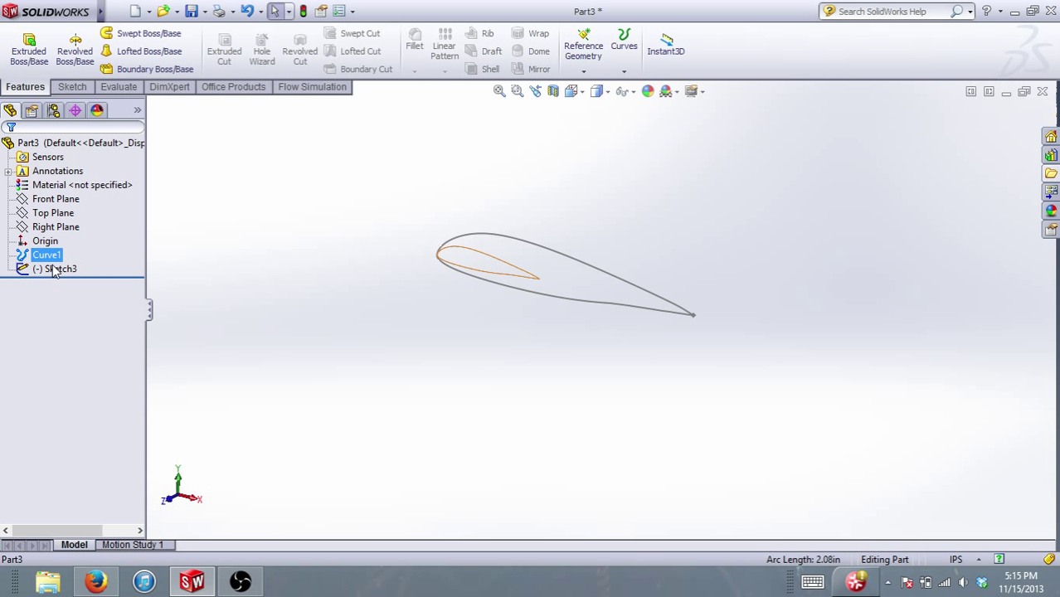
left_click(79, 269, "ctrl")
right_click(50, 261)
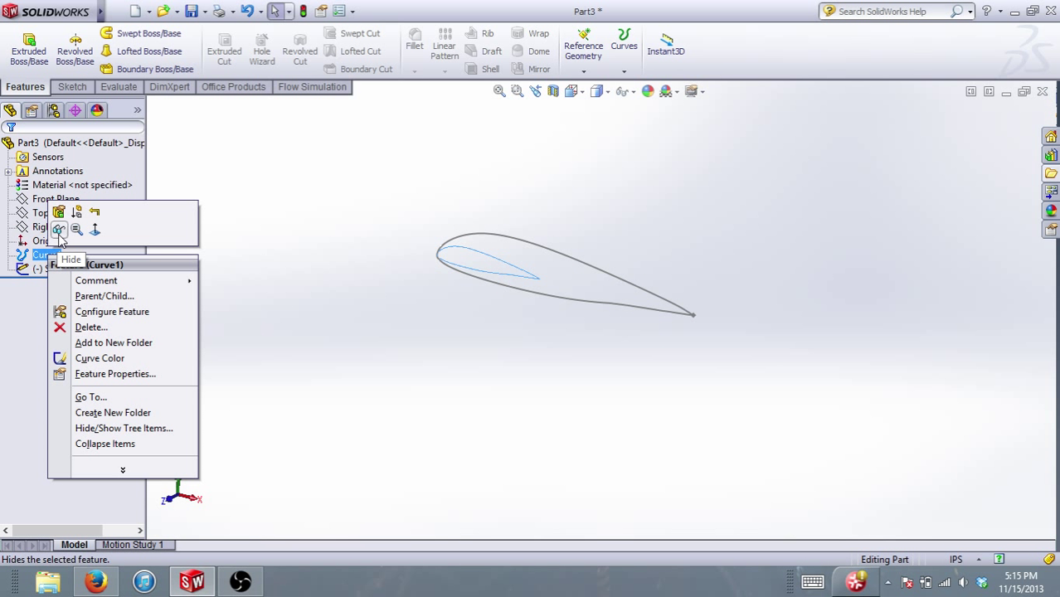
left_click(58, 230)
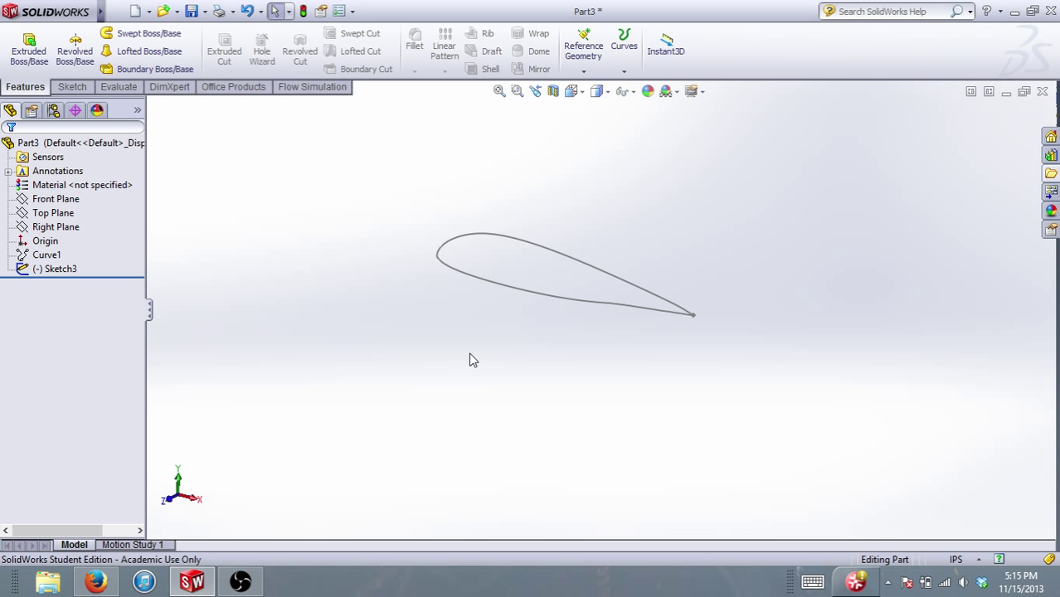
Create a new part document.
key("z")
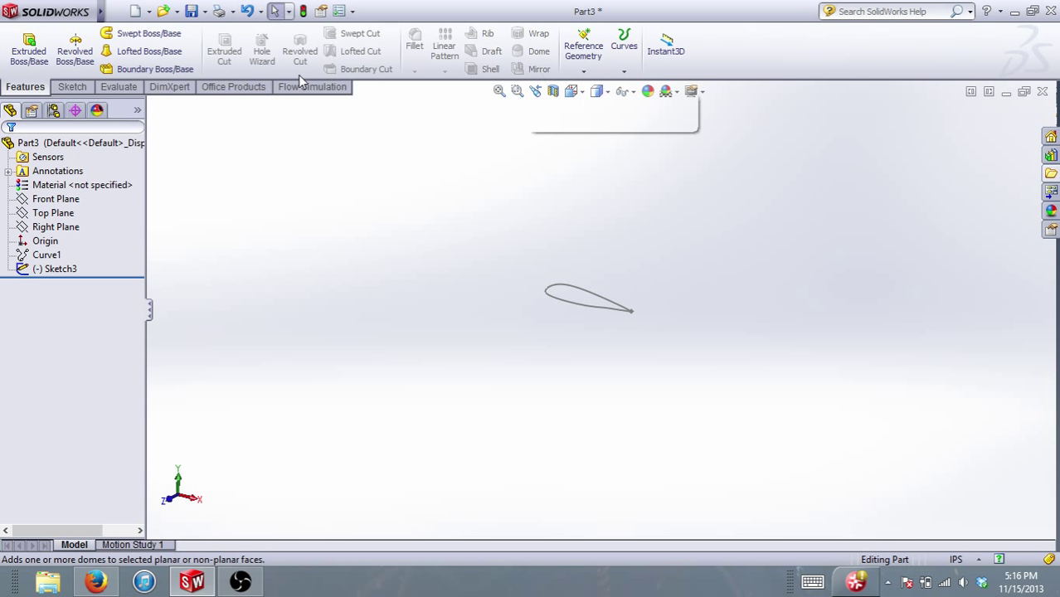
left_click(149, 11)
left_click(146, 27)
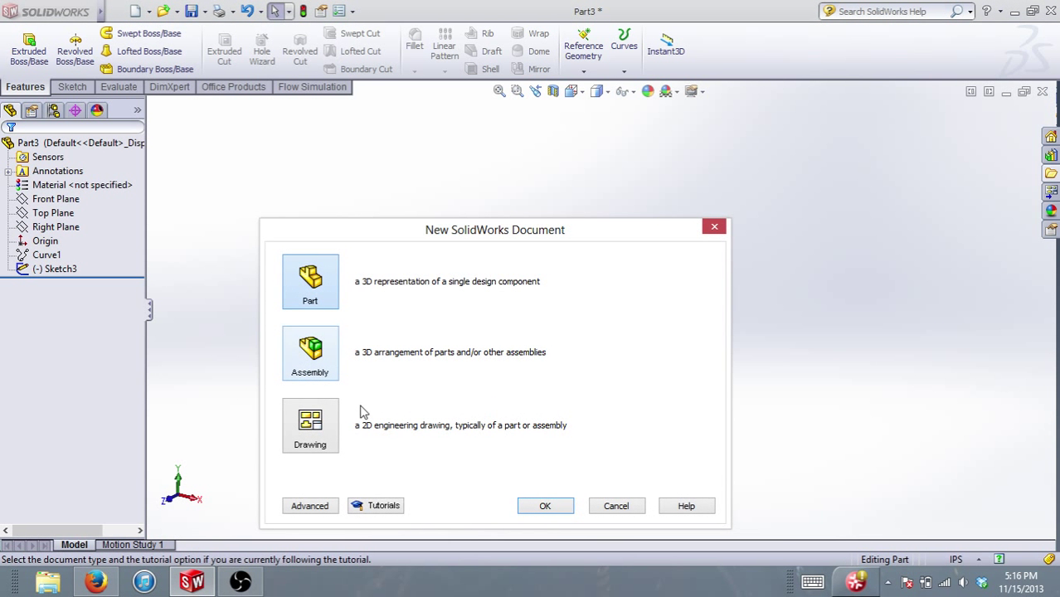
left_click(540, 508)
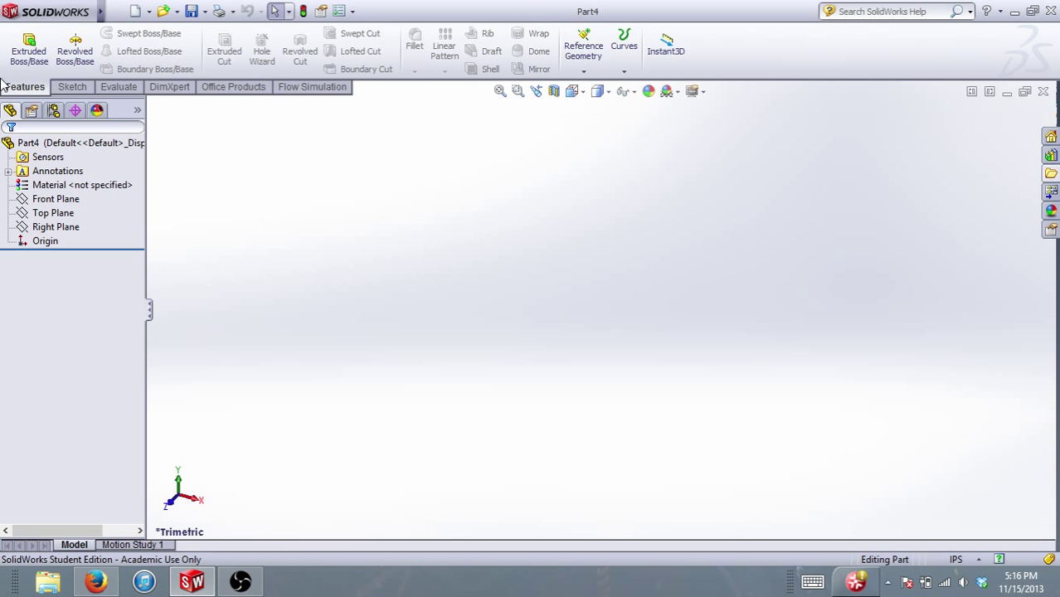
Sketch a circle centred close to the origin on the Front Plane, and exit the sketch without extruding it.
left_click(29, 46)
left_click(533, 220)
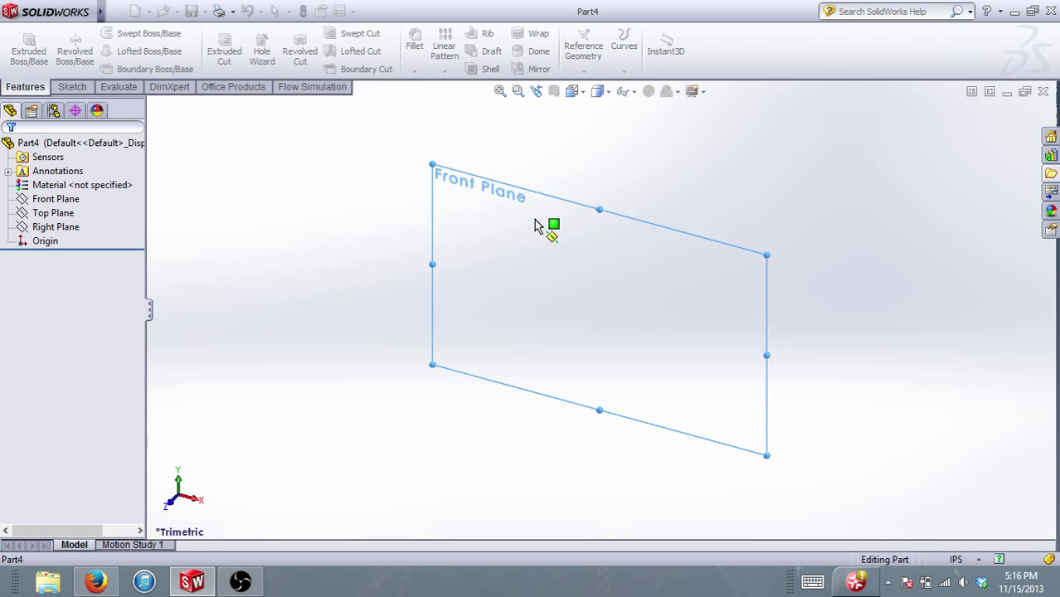
left_click(123, 33)
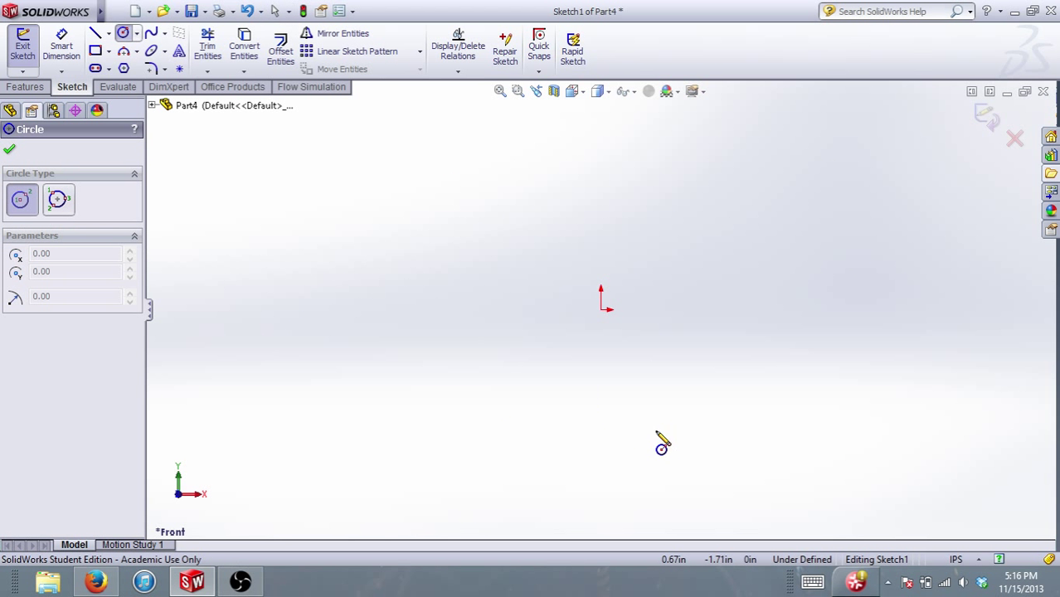
left_click(595, 309)
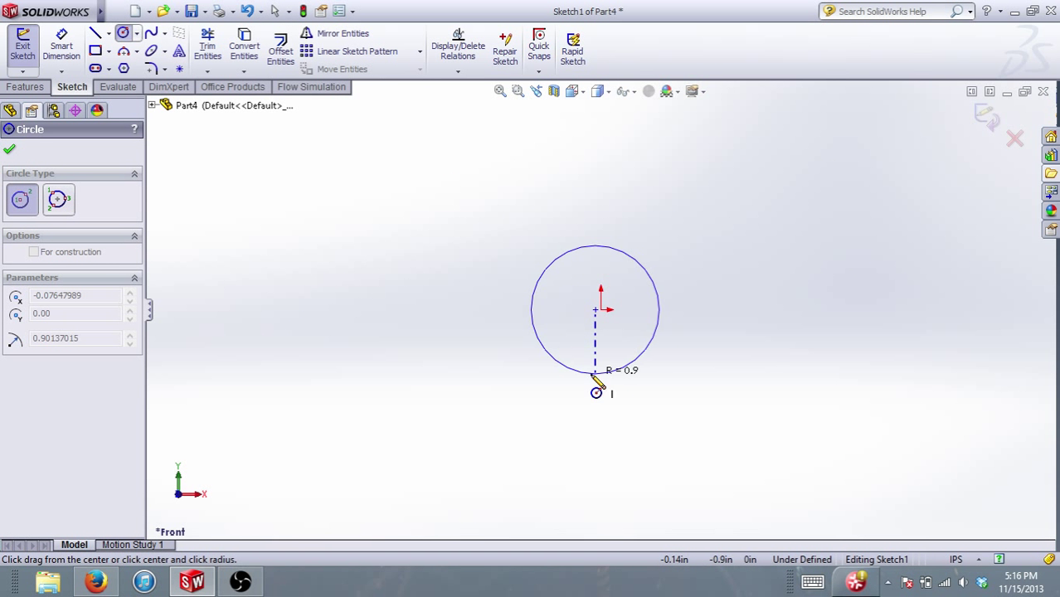
left_click(589, 402)
key("Escape")
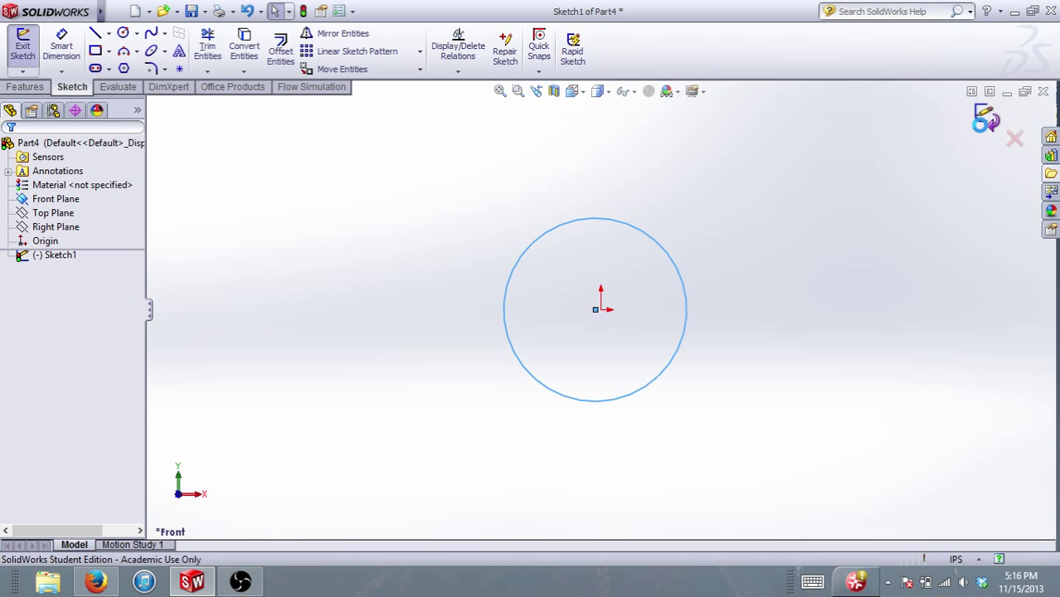
left_click(986, 118)
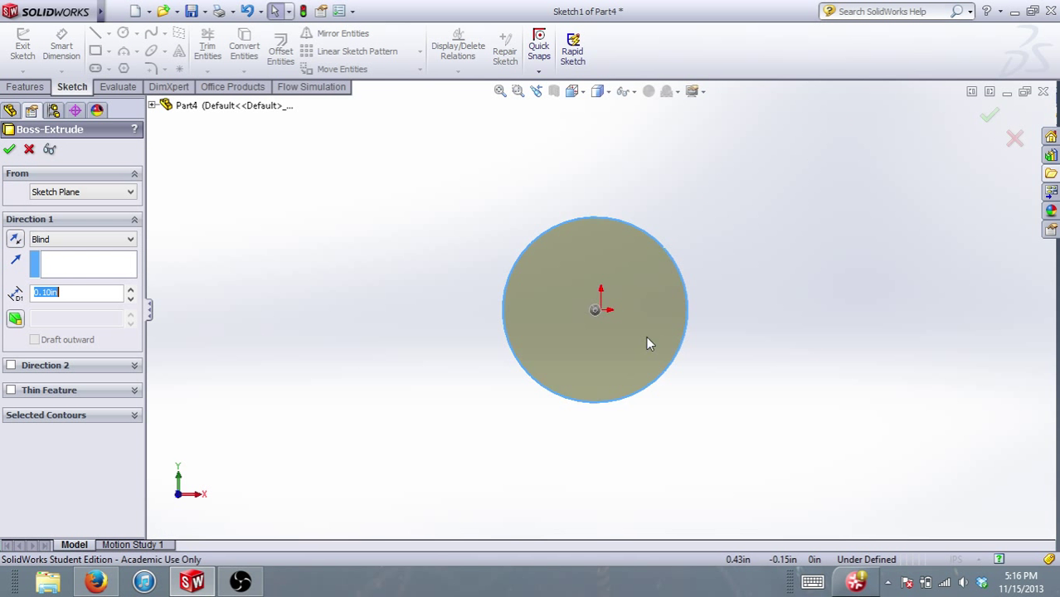
left_click(29, 149)
scroll(445, 211, "up", 10)
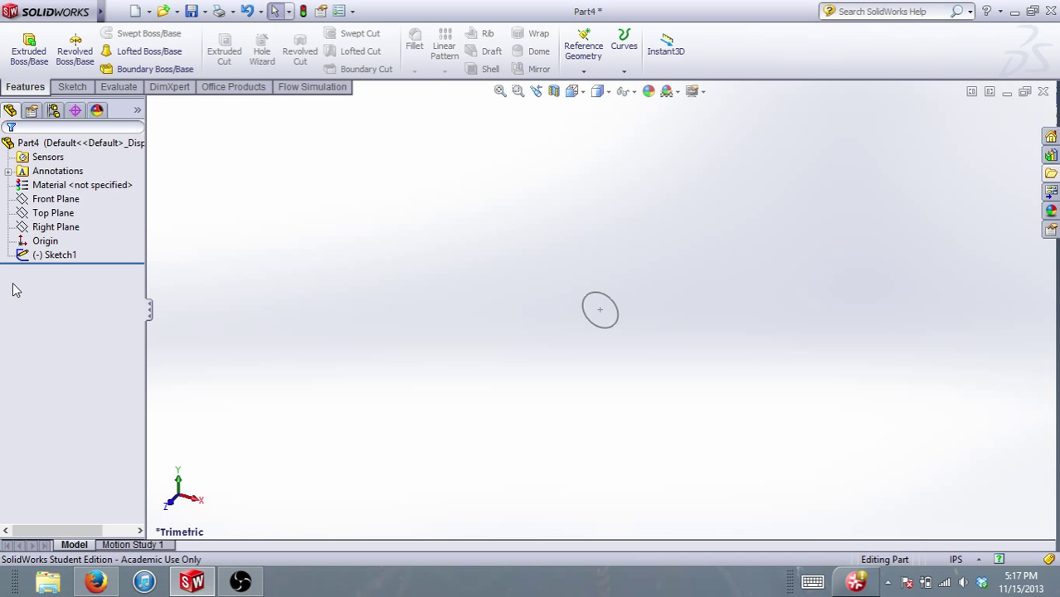
left_click(72, 86)
left_click(24, 62)
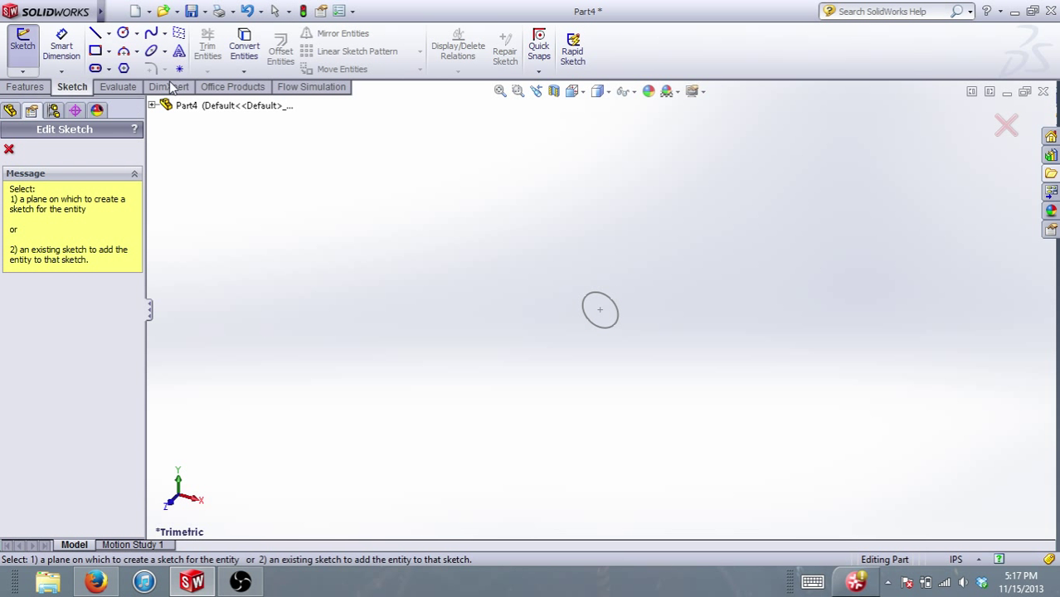
left_click(10, 151)
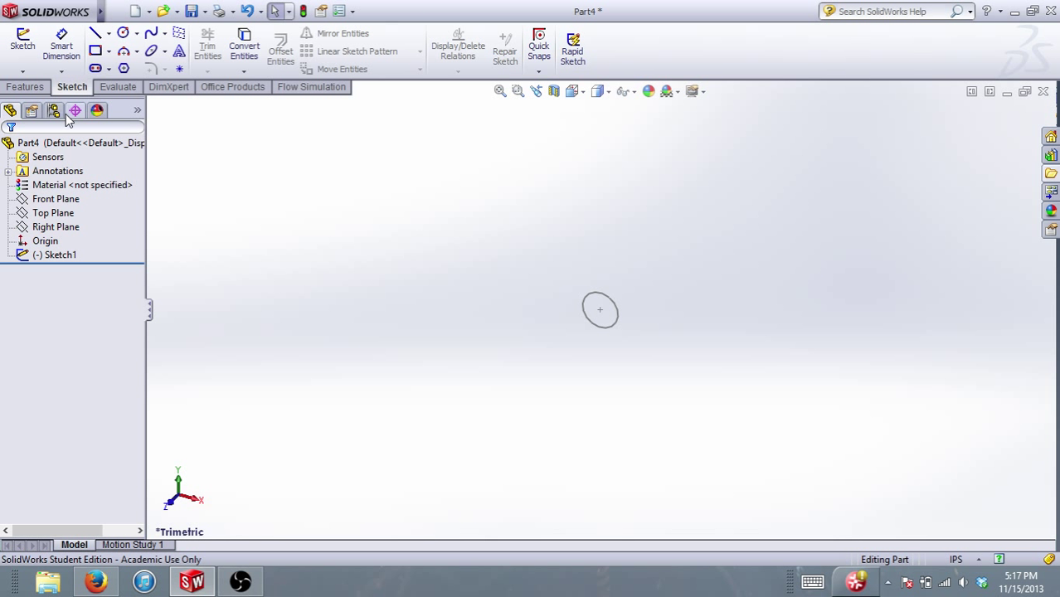
Create a reference plane offset 20 in from the Front Plane.
left_click(24, 87)
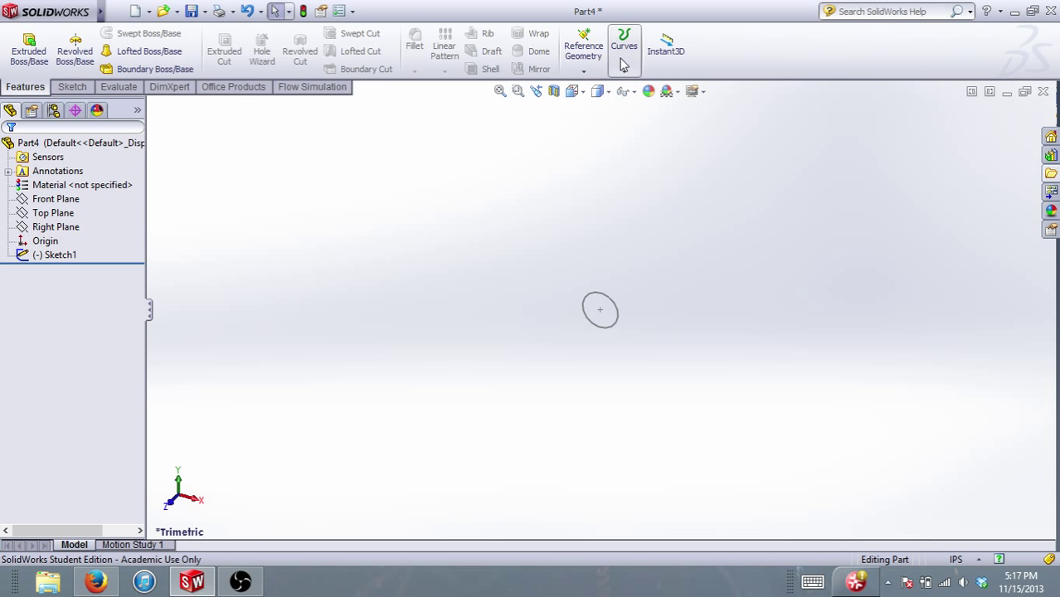
left_click(583, 51)
left_click(577, 84)
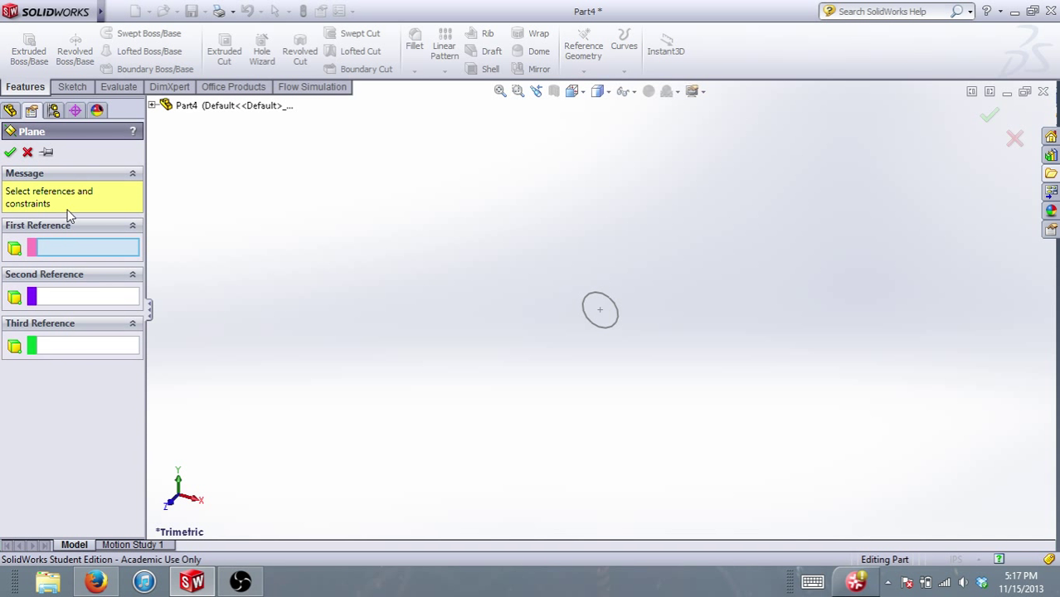
left_click(151, 106)
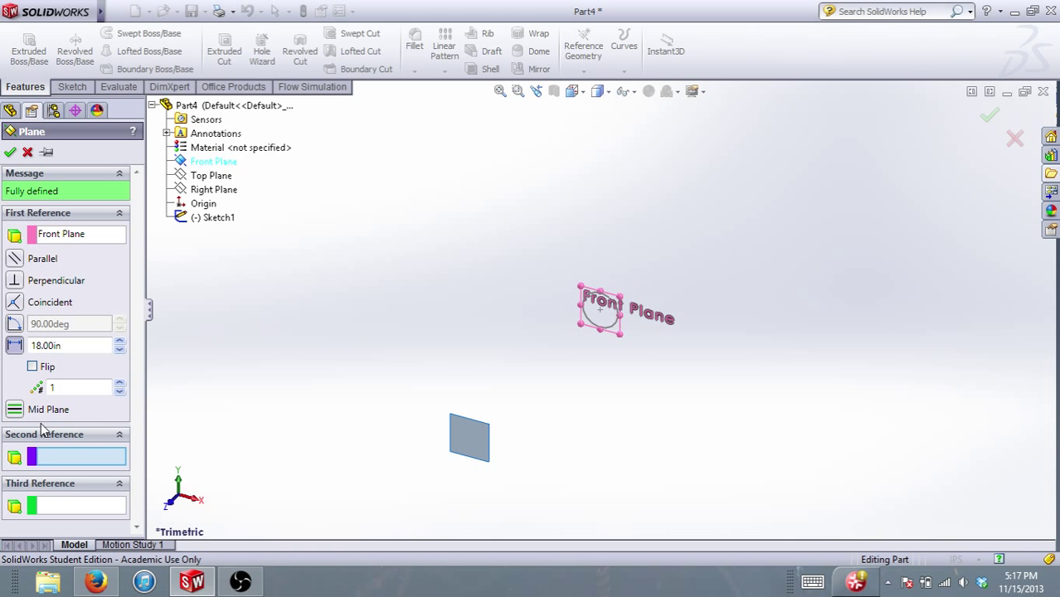
double_click(65, 346)
type("20")
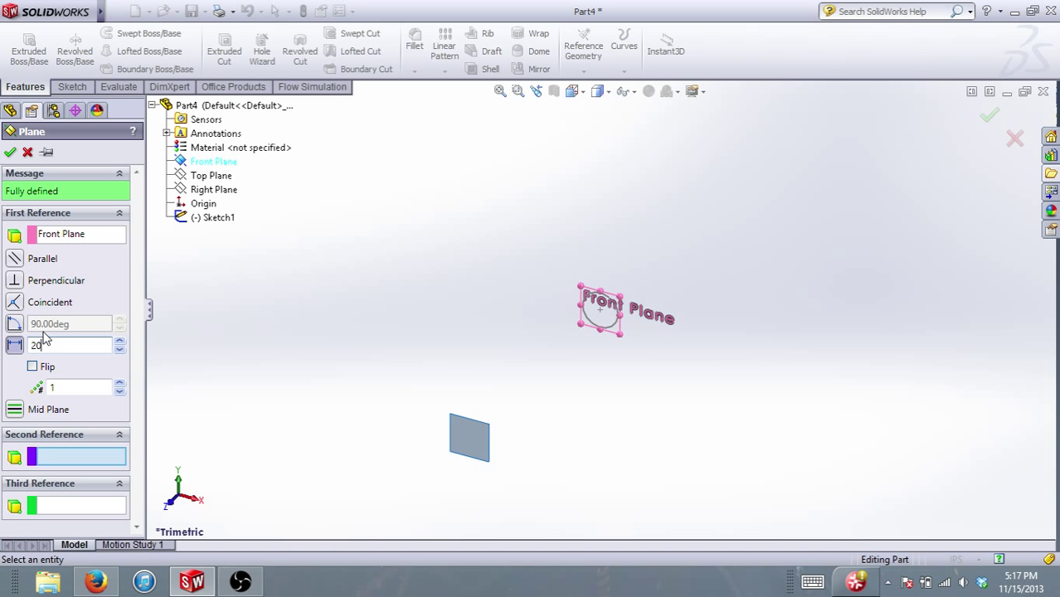
left_click(10, 152)
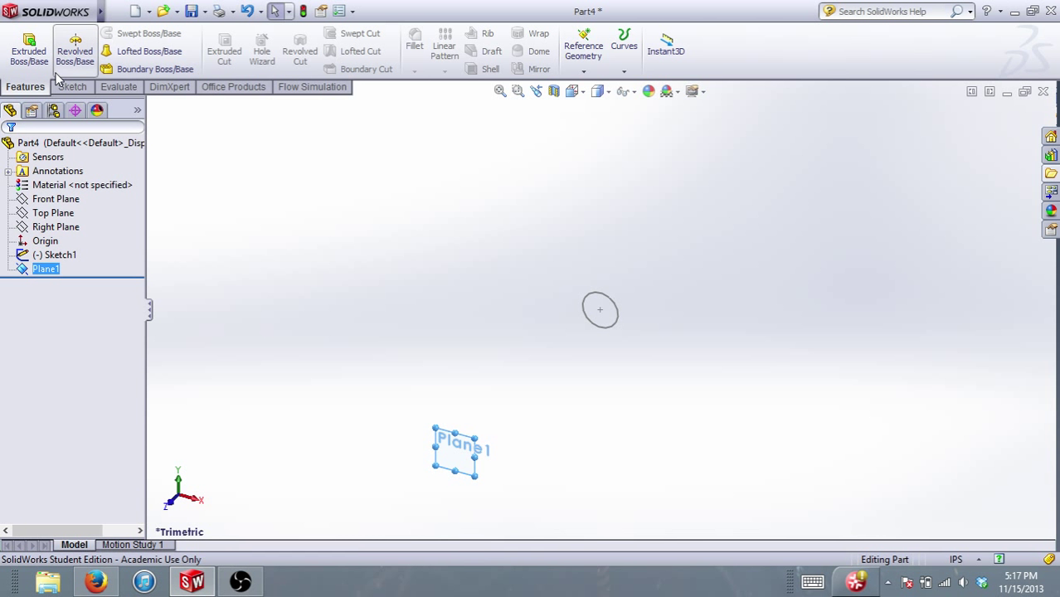
Sketch a corner rectangle around the origin on the 20 in offset plane and exit the sketch.
left_click(72, 88)
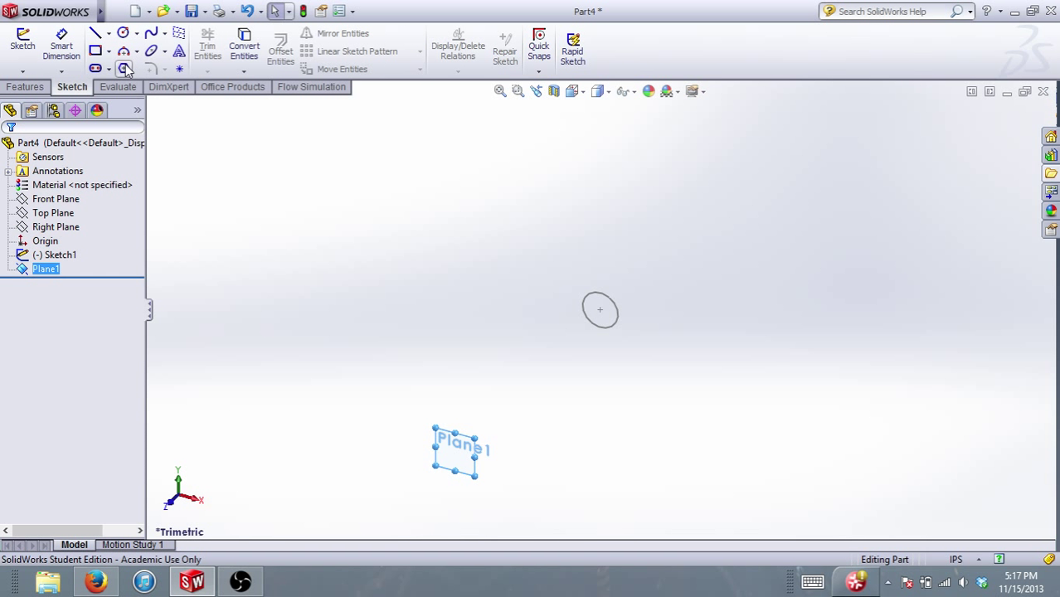
left_click(24, 38)
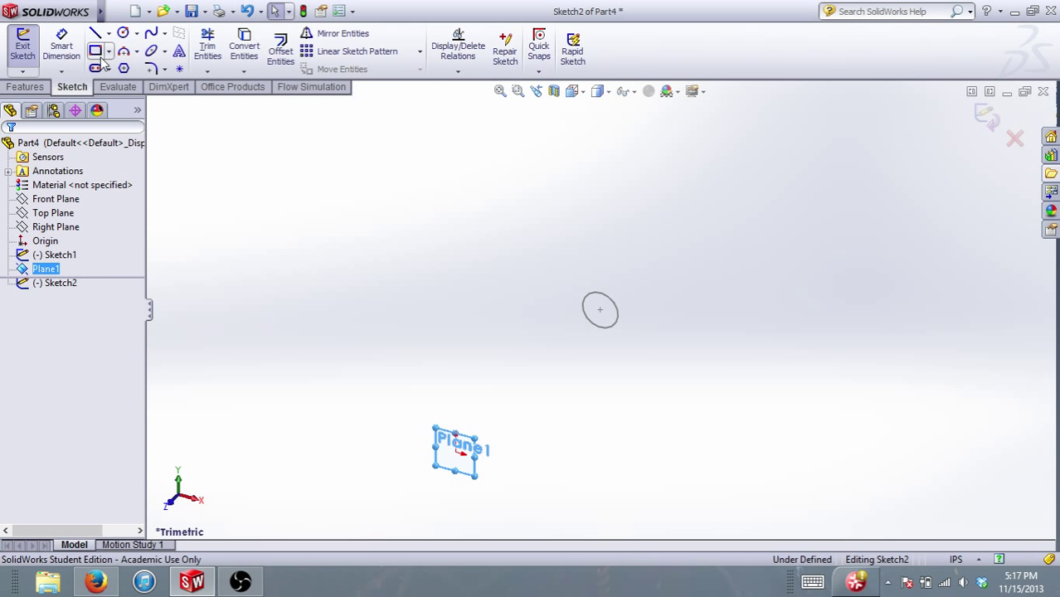
left_click(95, 51)
left_click(446, 464)
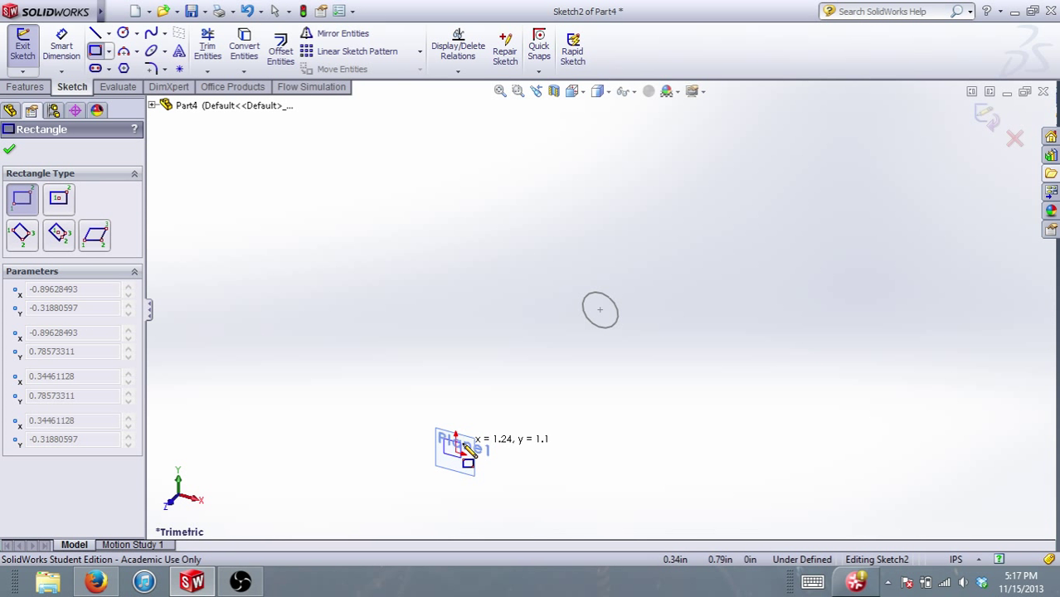
left_click(481, 450)
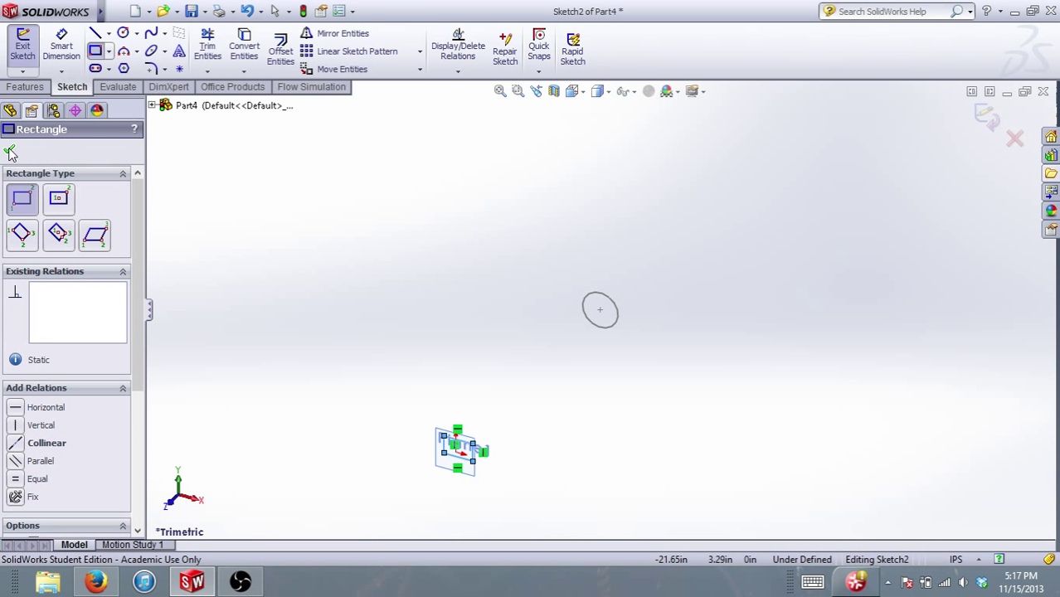
key("Escape")
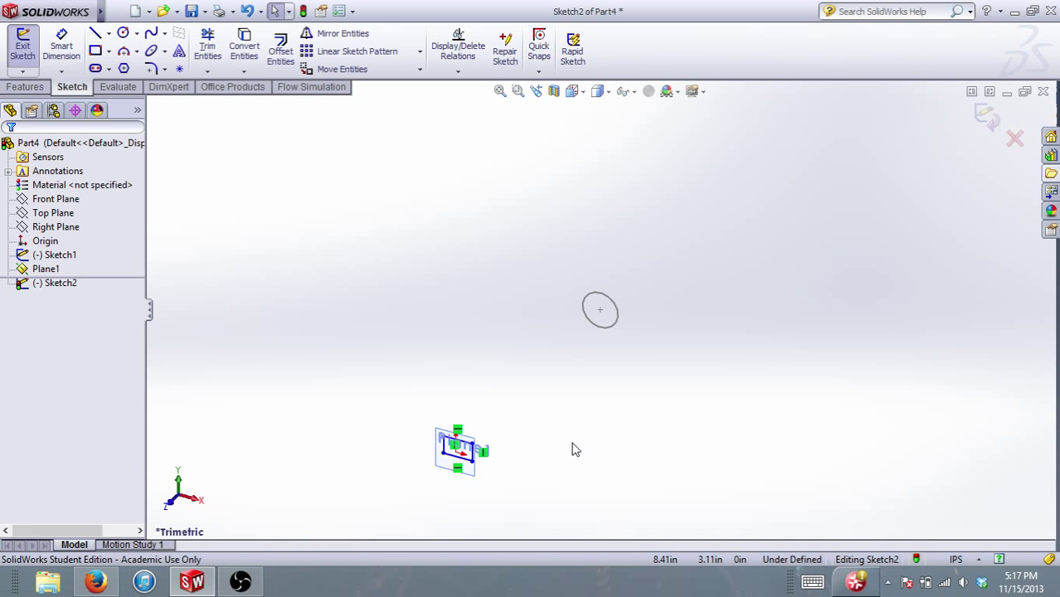
left_click(30, 87)
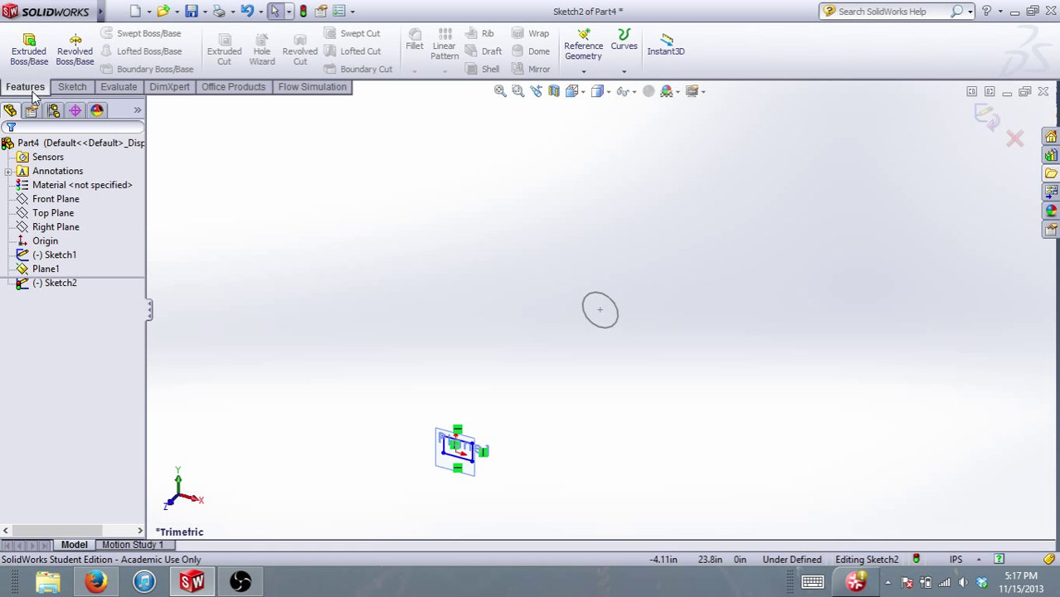
left_click(986, 116)
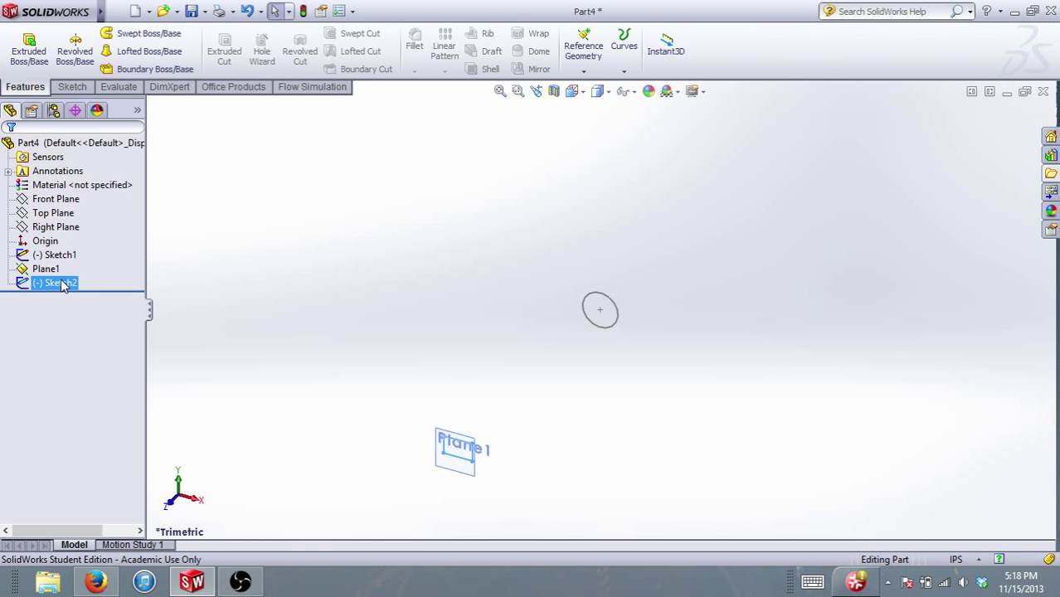
Loft a solid between the circle and rectangle sketches, and inspect its shape.
left_click(112, 11)
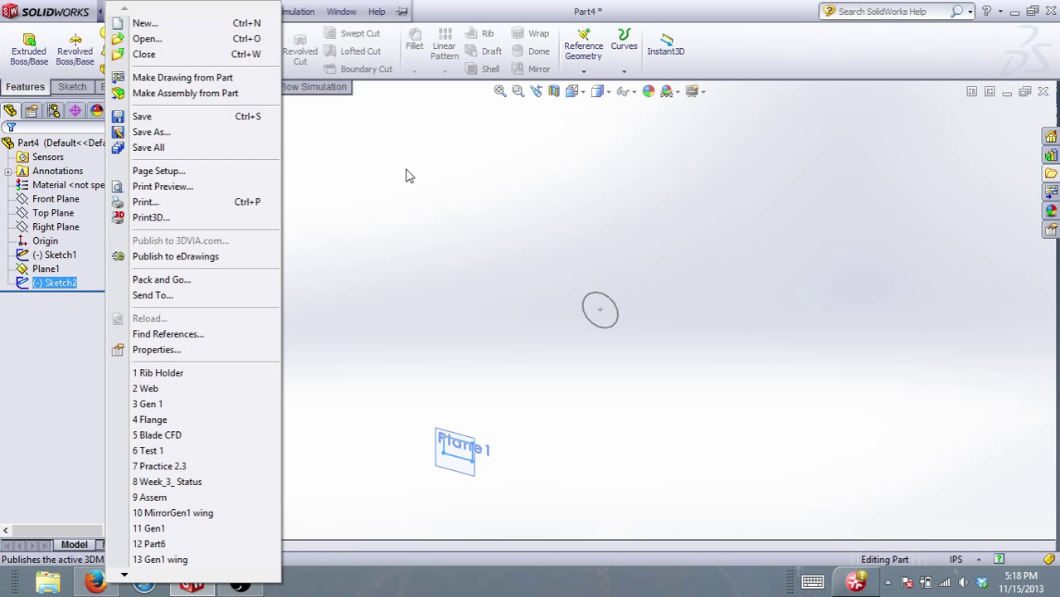
left_click(407, 172)
left_click(126, 56)
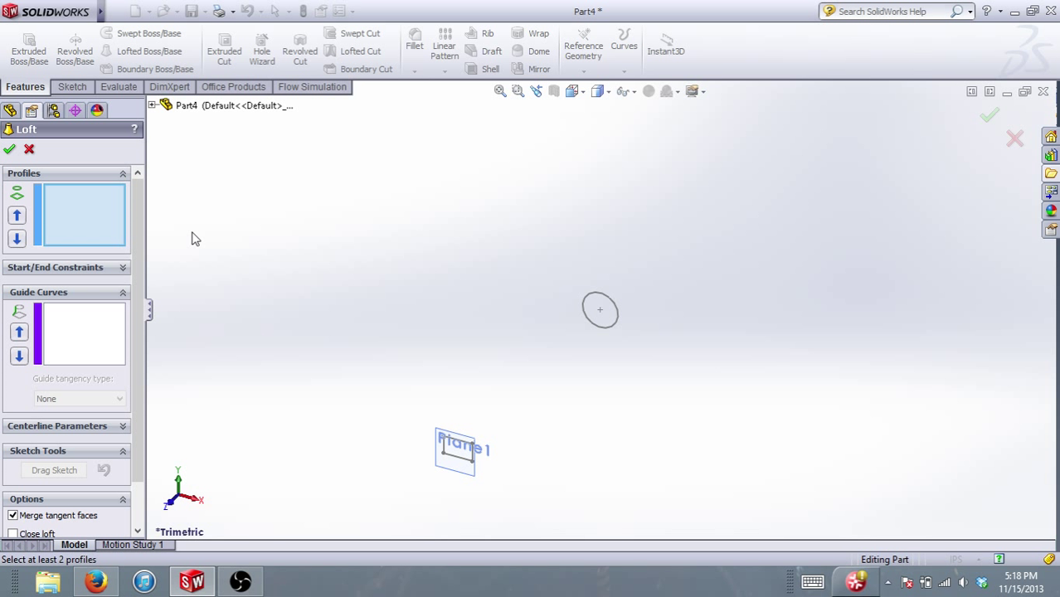
left_click(608, 301)
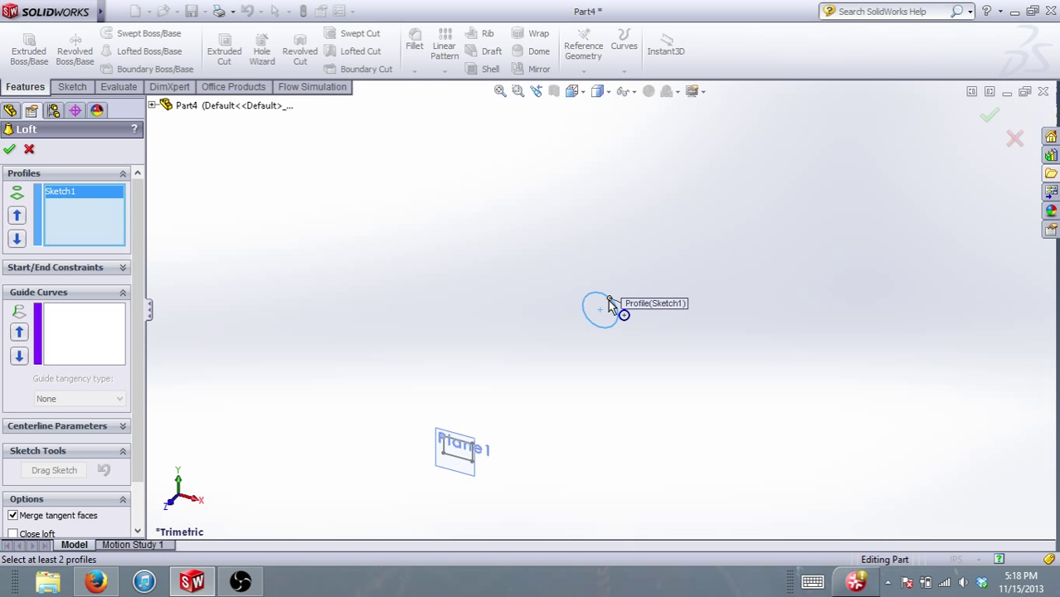
left_click(470, 450)
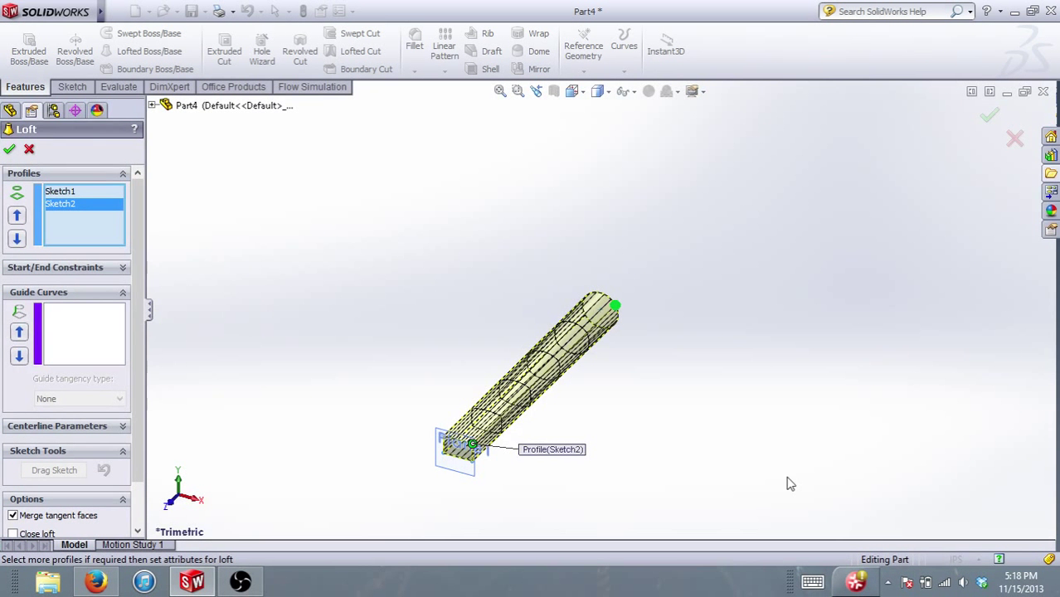
left_click(10, 149)
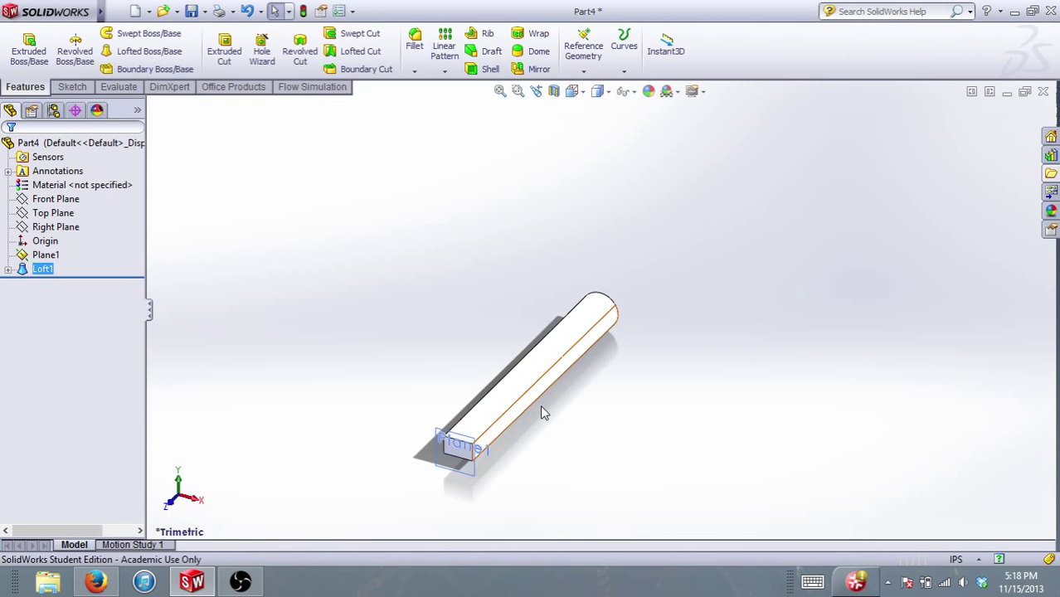
scroll(509, 423, "down", 5)
middle_click_drag(543, 413, 614, 342)
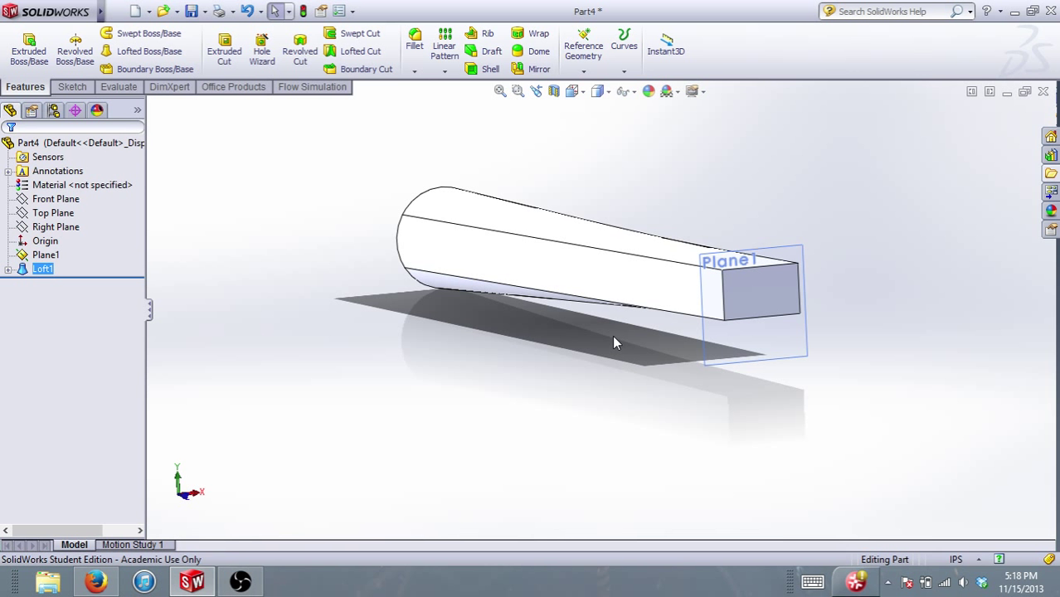
Close the practice loft part without saving it, returning to the airfoil part.
left_click(1043, 92)
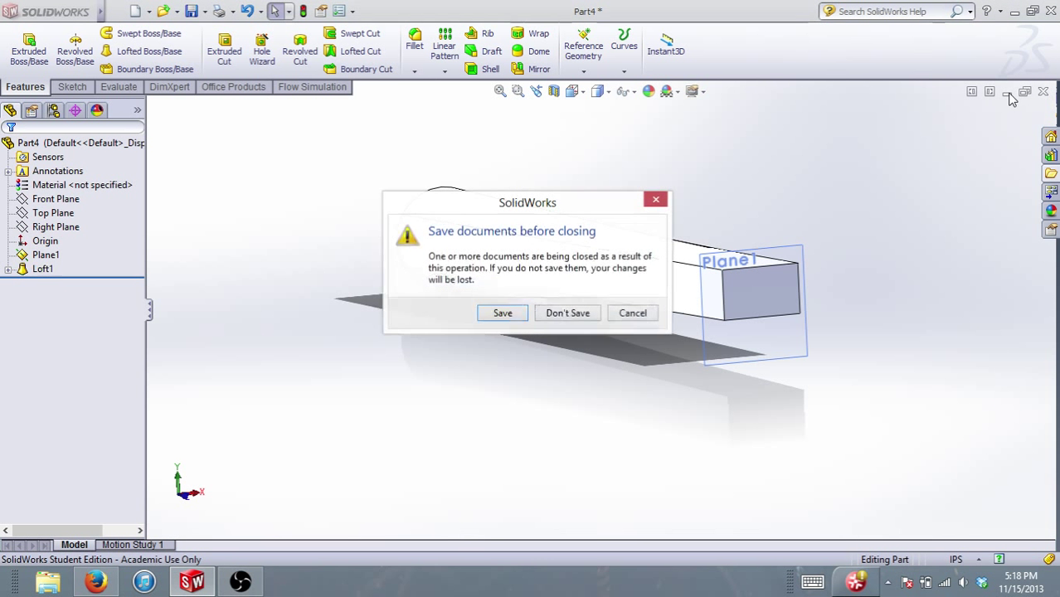
left_click(568, 312)
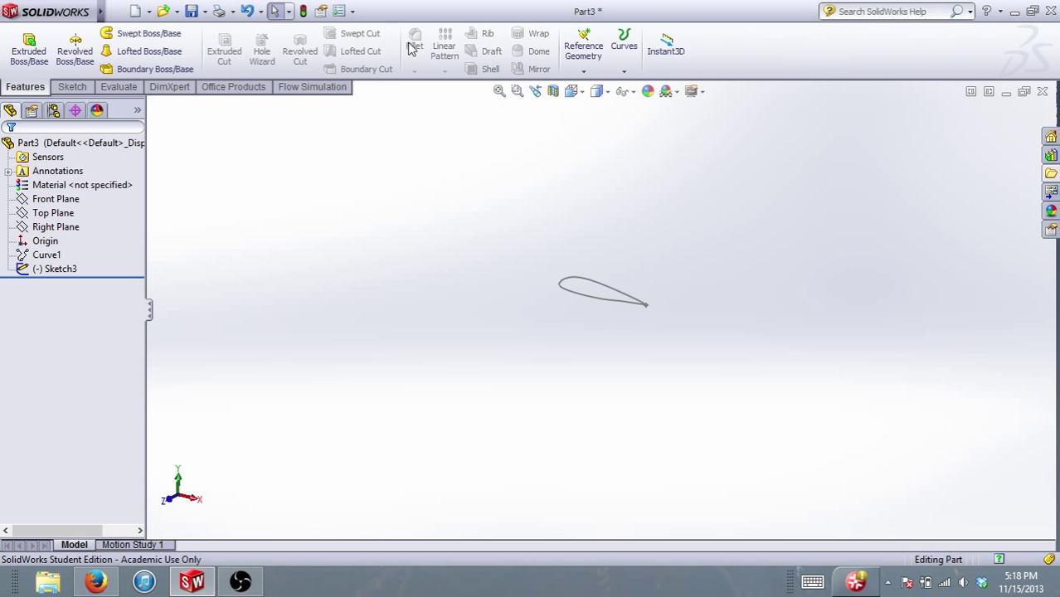
Create a reference plane offset 24 in from the Front Plane in the airfoil part.
left_click(590, 74)
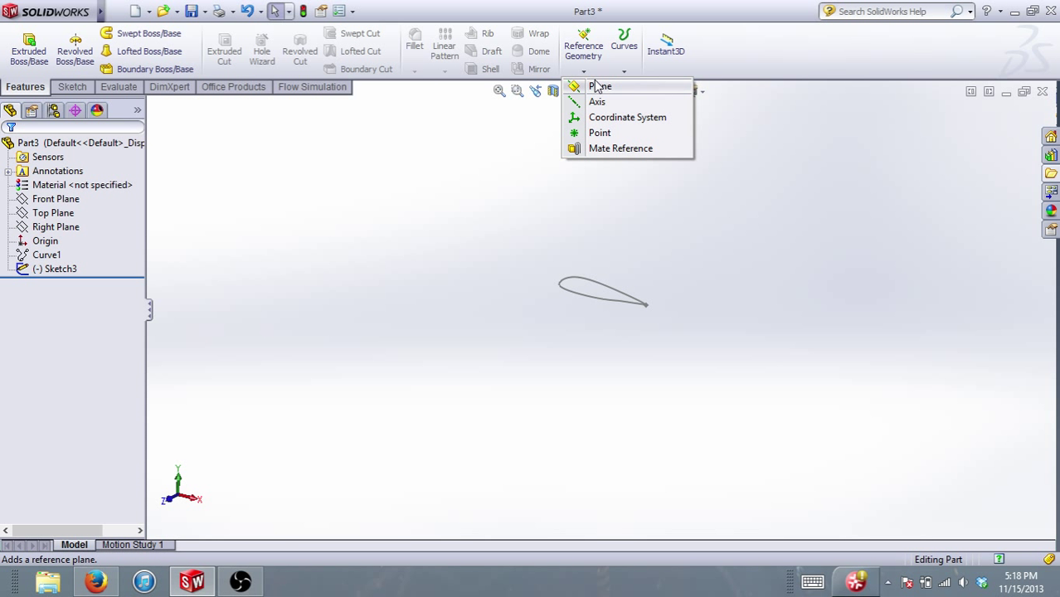
left_click(596, 87)
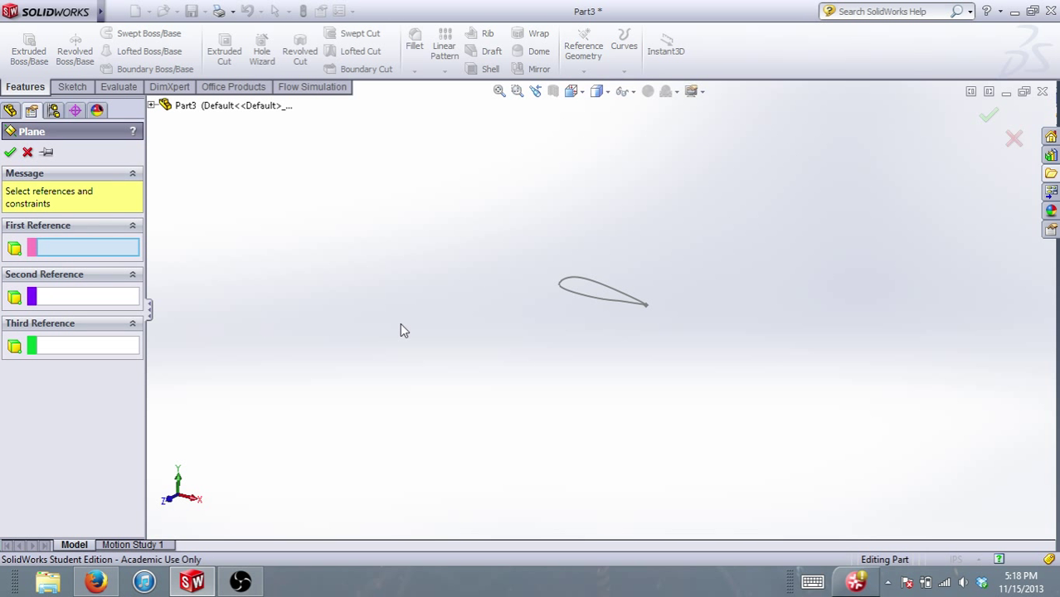
left_click(151, 105)
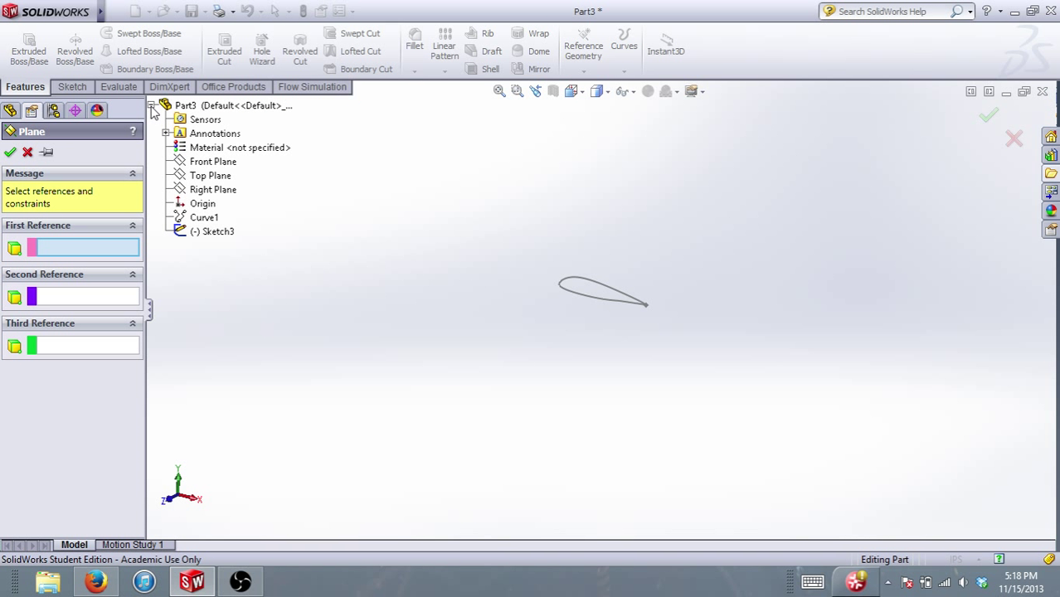
left_click(208, 163)
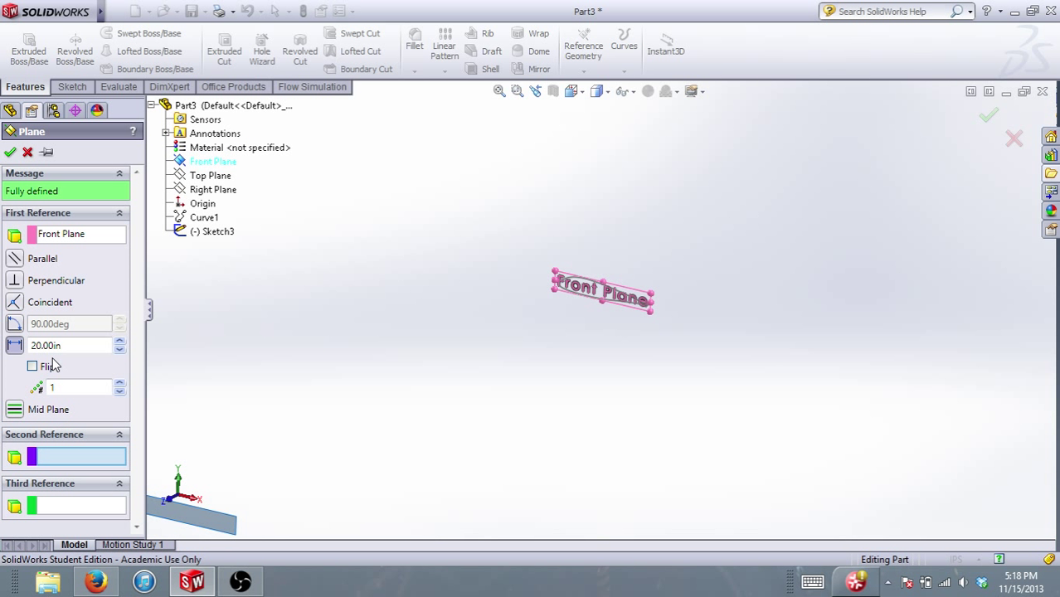
double_click(77, 345)
type("24")
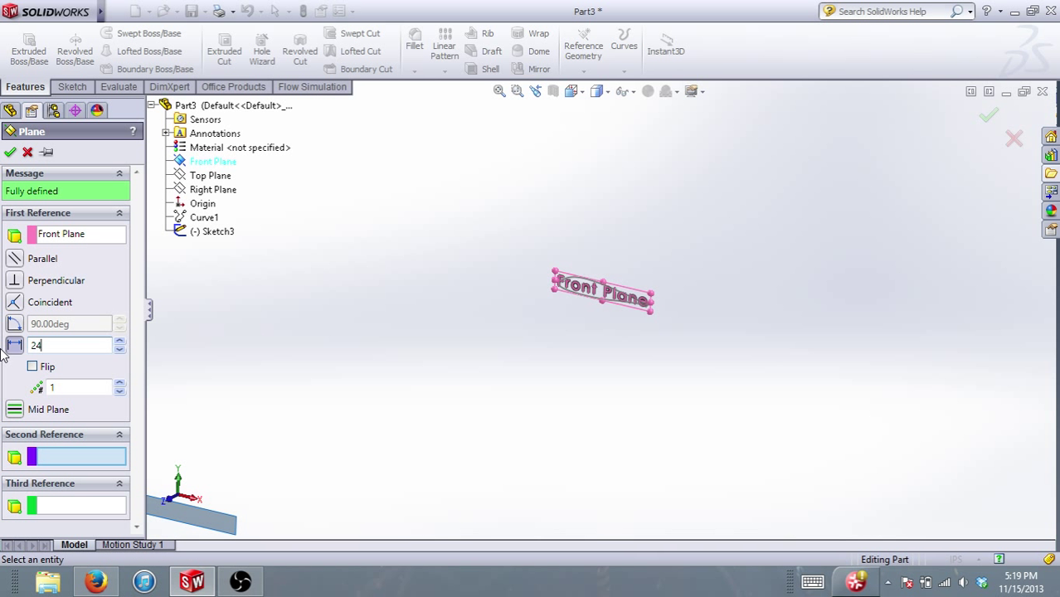
left_click(10, 152)
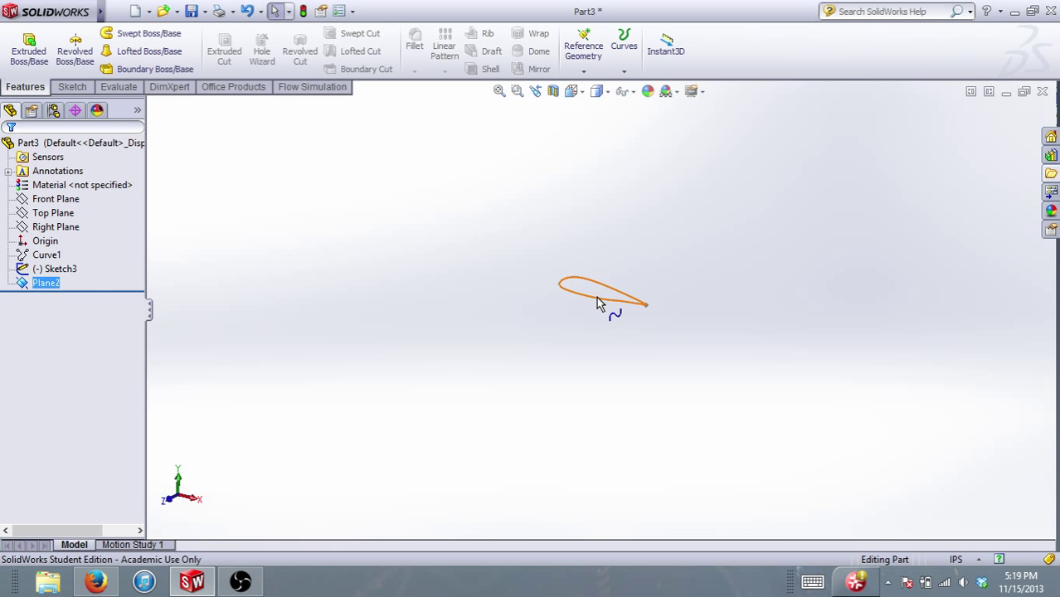
scroll(599, 298, "up", 3)
scroll(413, 419, "down", 3)
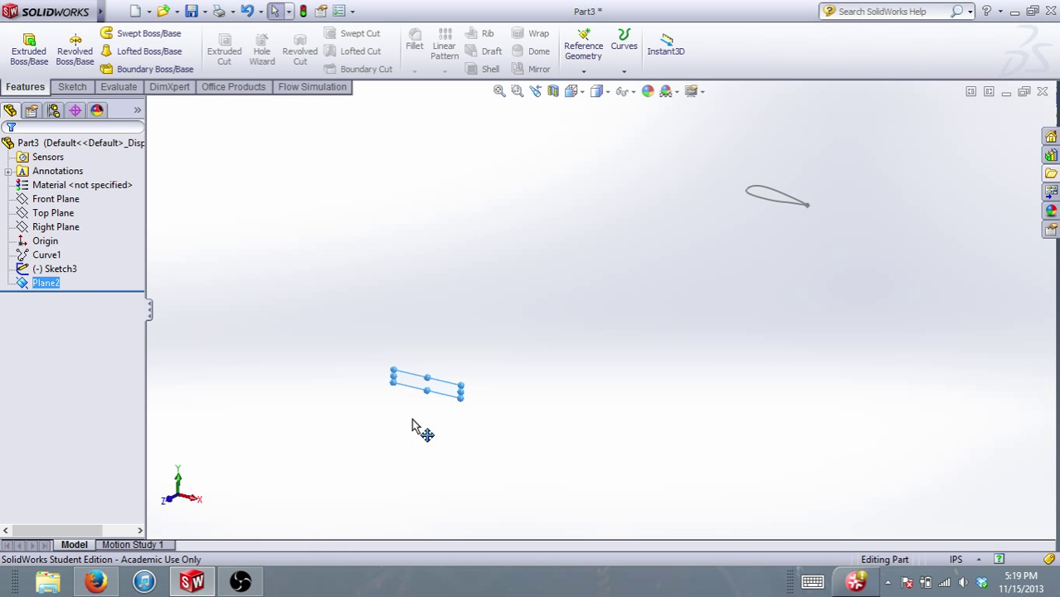
scroll(580, 423, "up", 1)
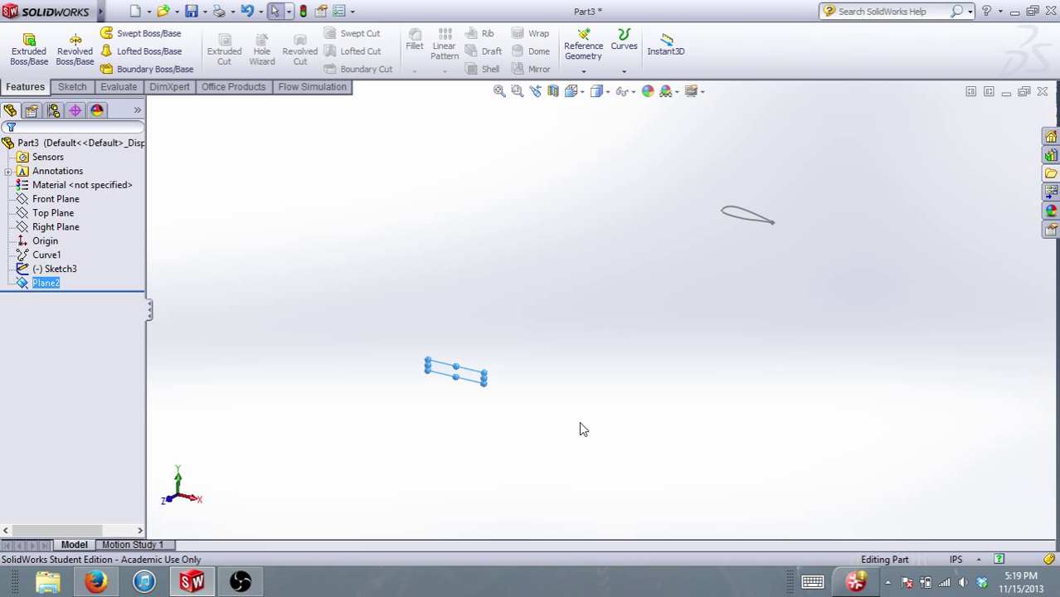
Start a sketch on the 24 in offset plane, viewed normal to it, and convert the scaled airfoil spline into it.
left_click(72, 87)
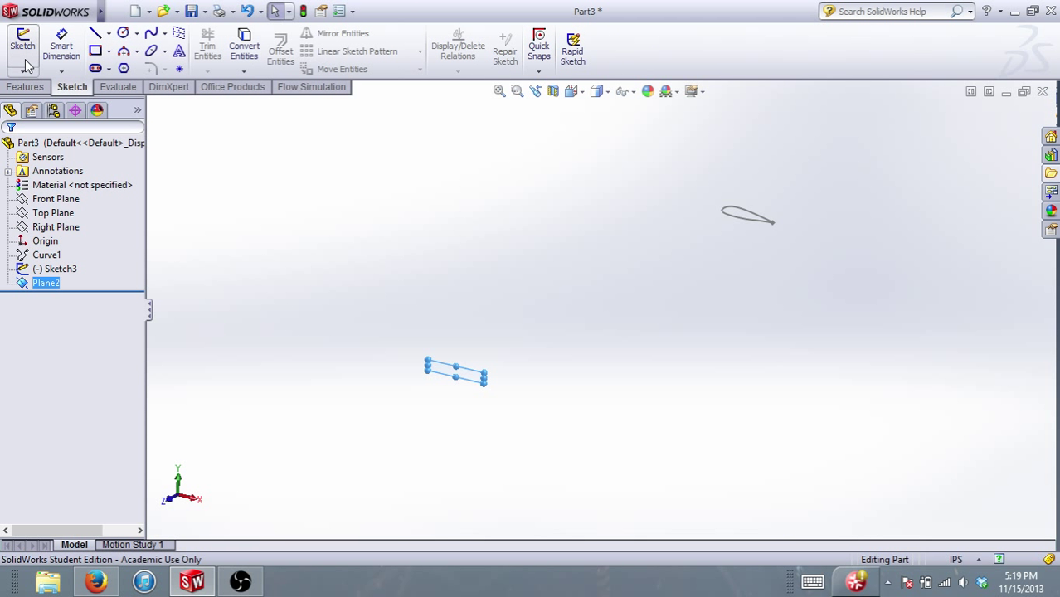
left_click(22, 46)
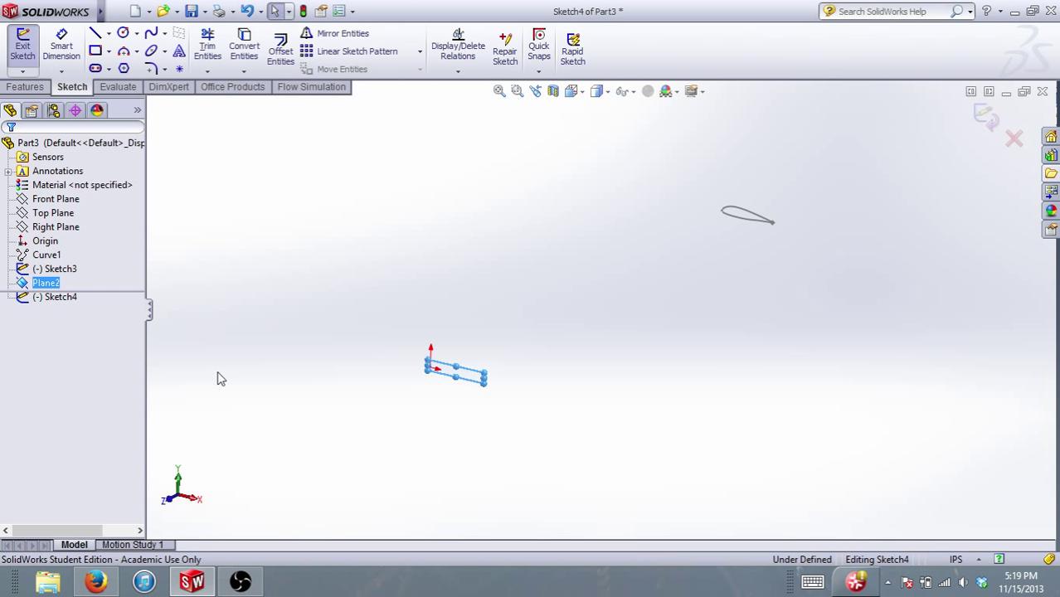
left_click(469, 381)
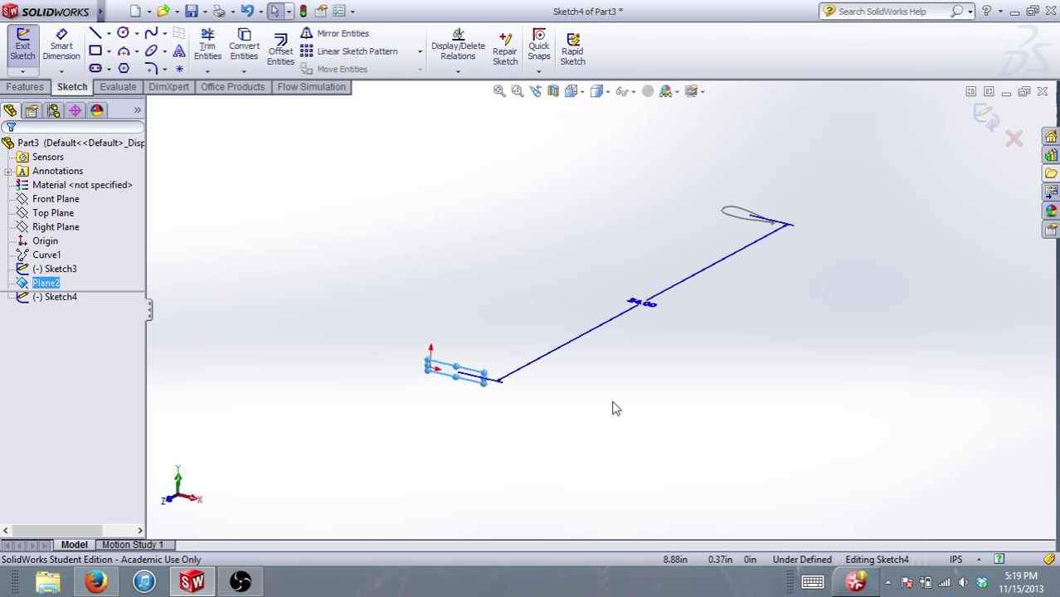
key("space")
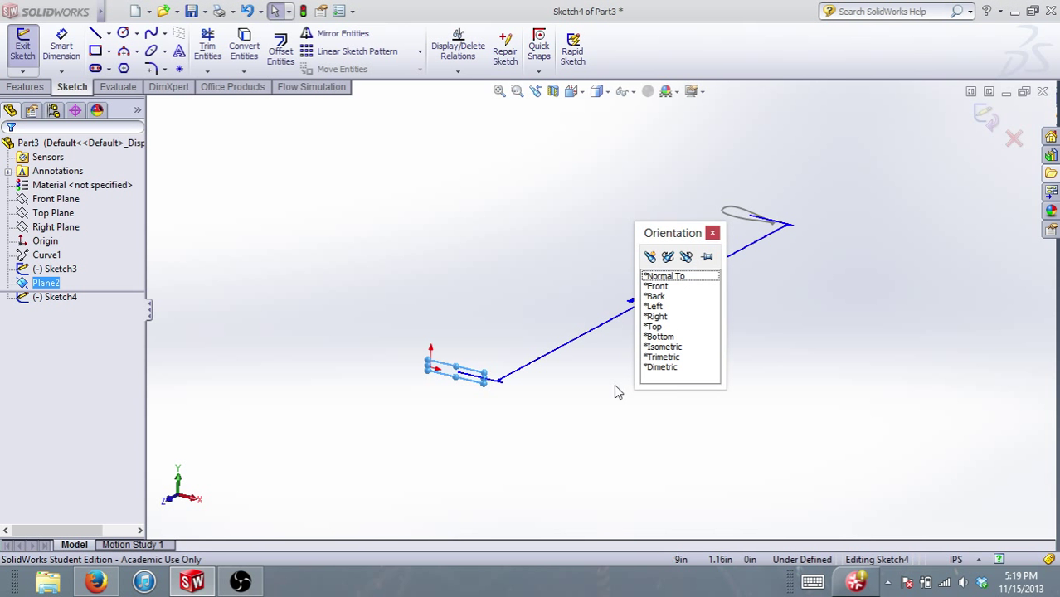
left_click(676, 276)
left_click(515, 393)
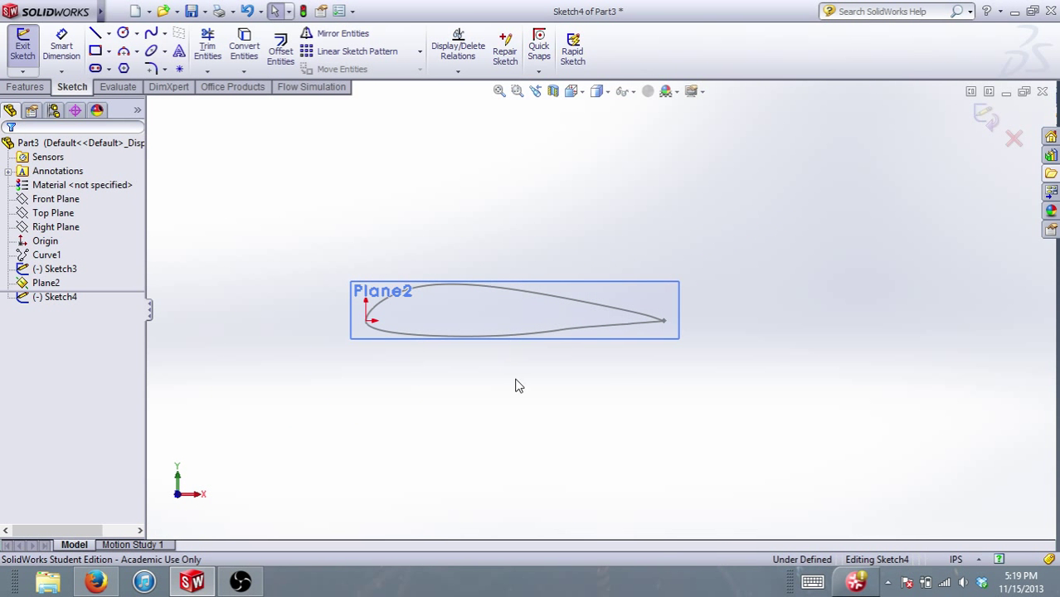
left_click(246, 46)
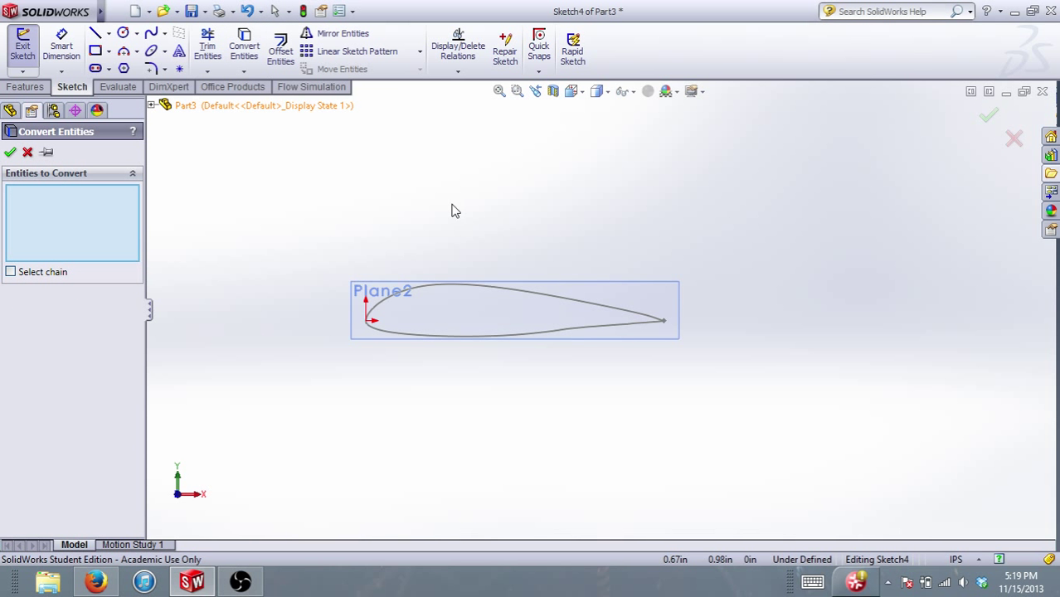
left_click(536, 296)
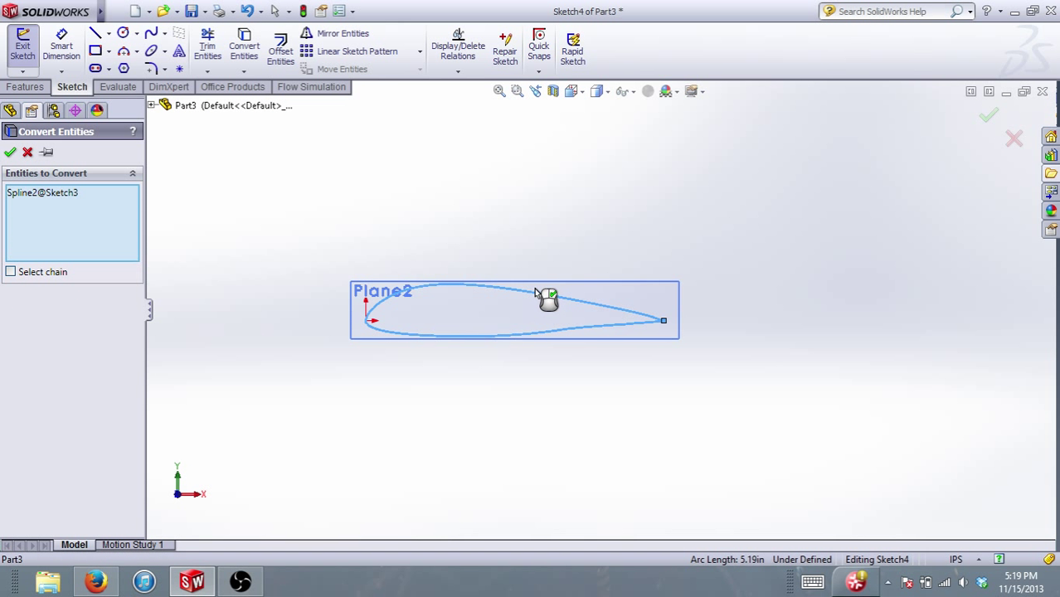
left_click(11, 153)
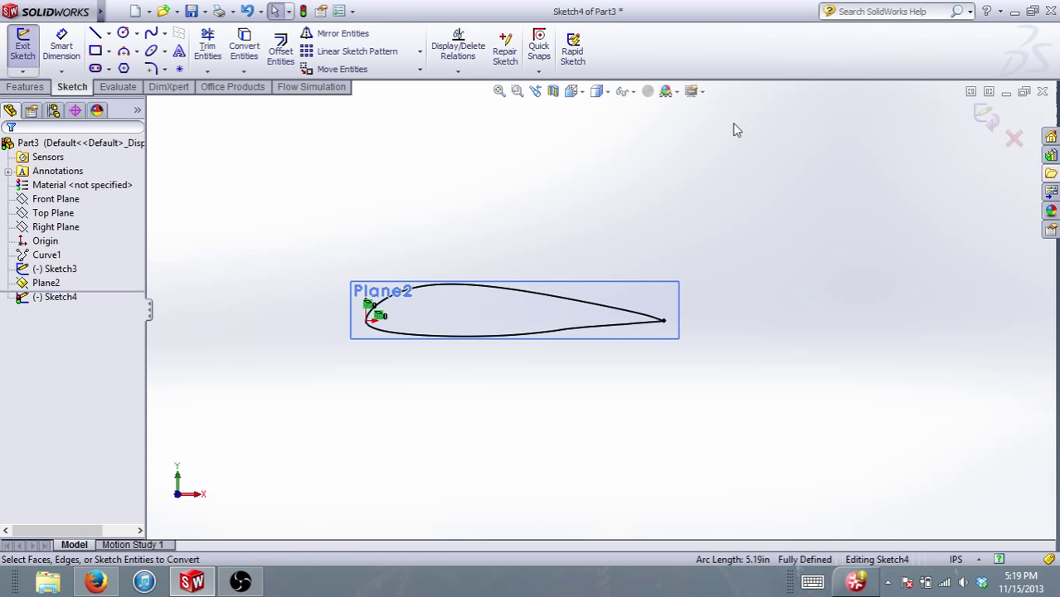
Convert the small trailing-edge arc of the airfoil into the sketch to close the profile.
scroll(666, 331, "down", 5)
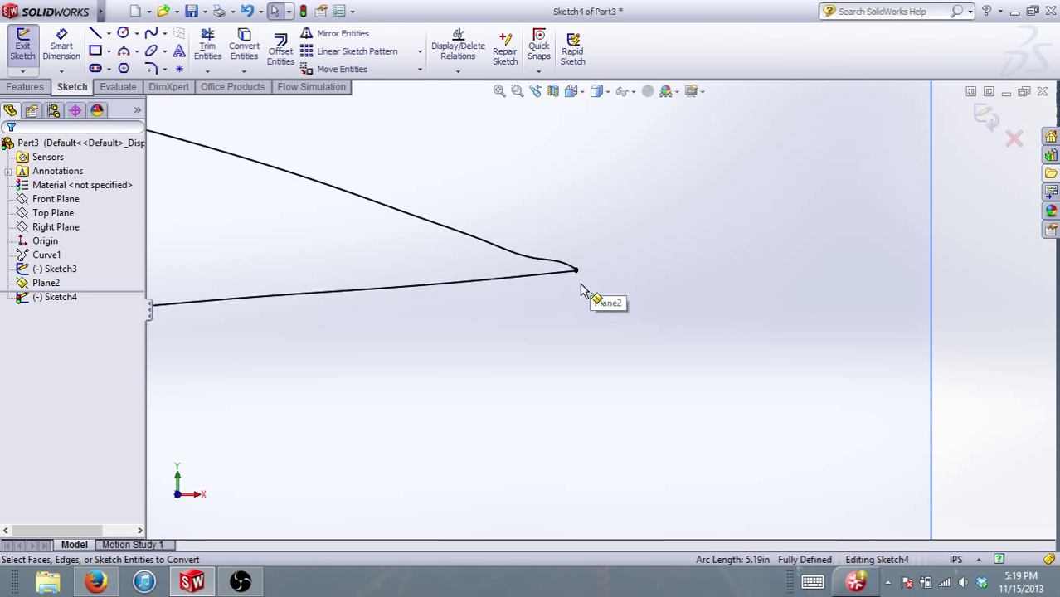
scroll(585, 289, "down", 5)
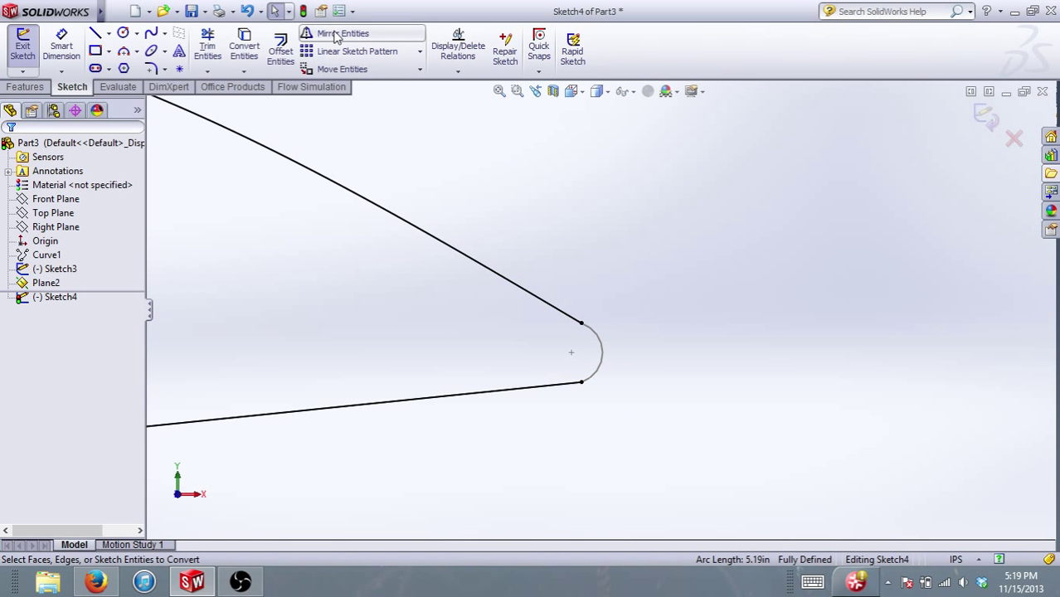
left_click(243, 46)
left_click(594, 380)
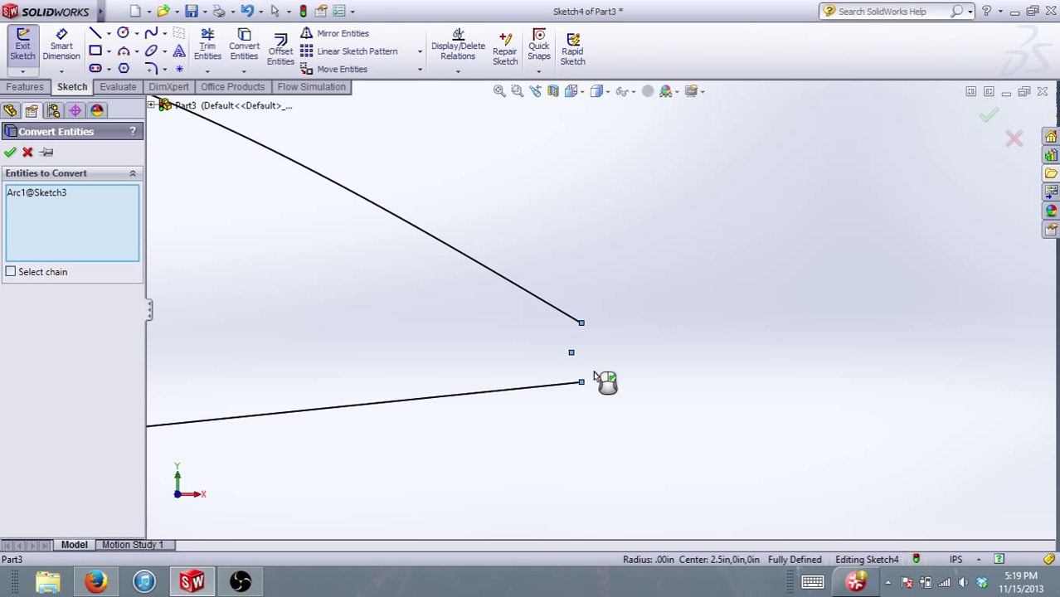
left_click(10, 155)
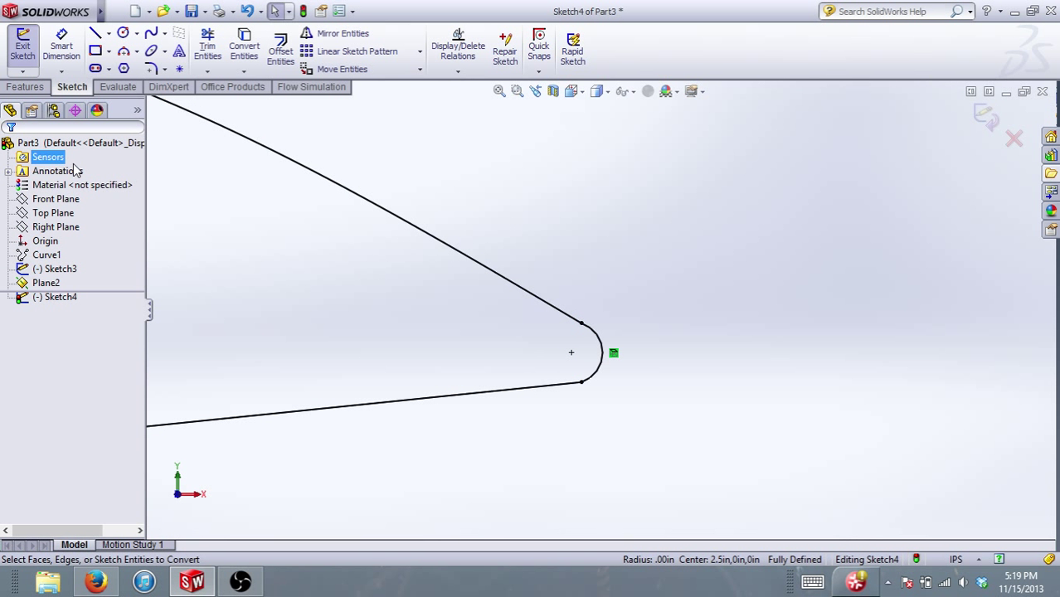
Finish the converted airfoil sketch on the 24 in offset plane and exit it.
scroll(688, 281, "up", 3)
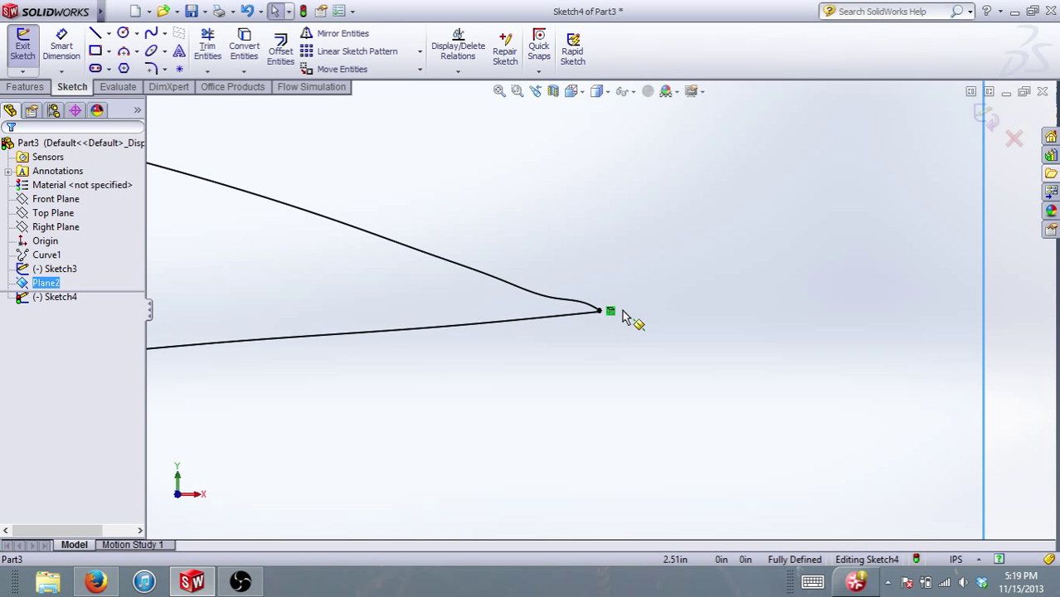
left_click(244, 43)
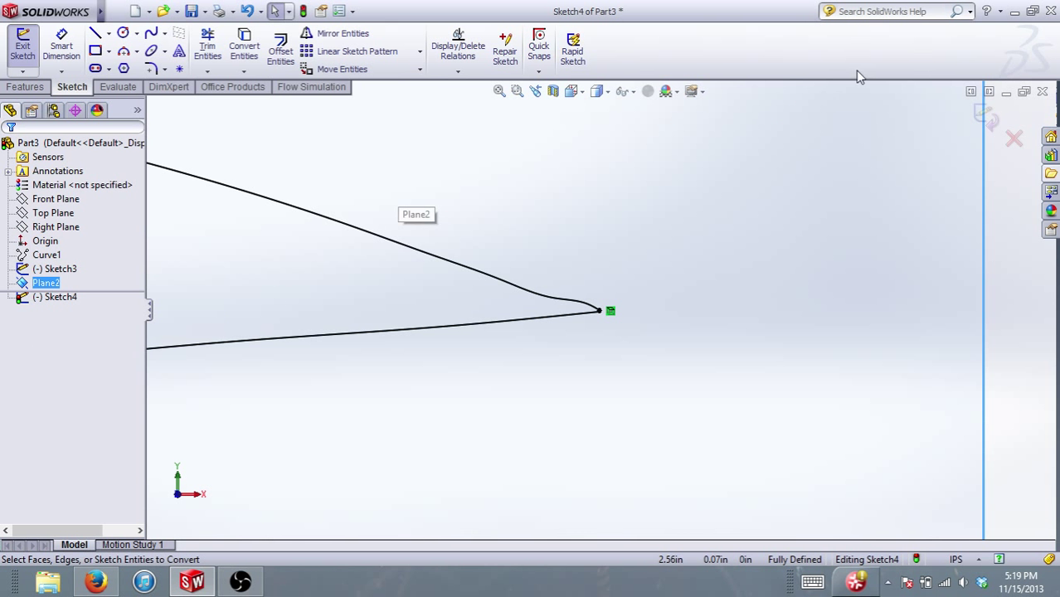
left_click(986, 115)
Review the definition of the 24 in offset plane and close it without changes.
left_click(51, 296)
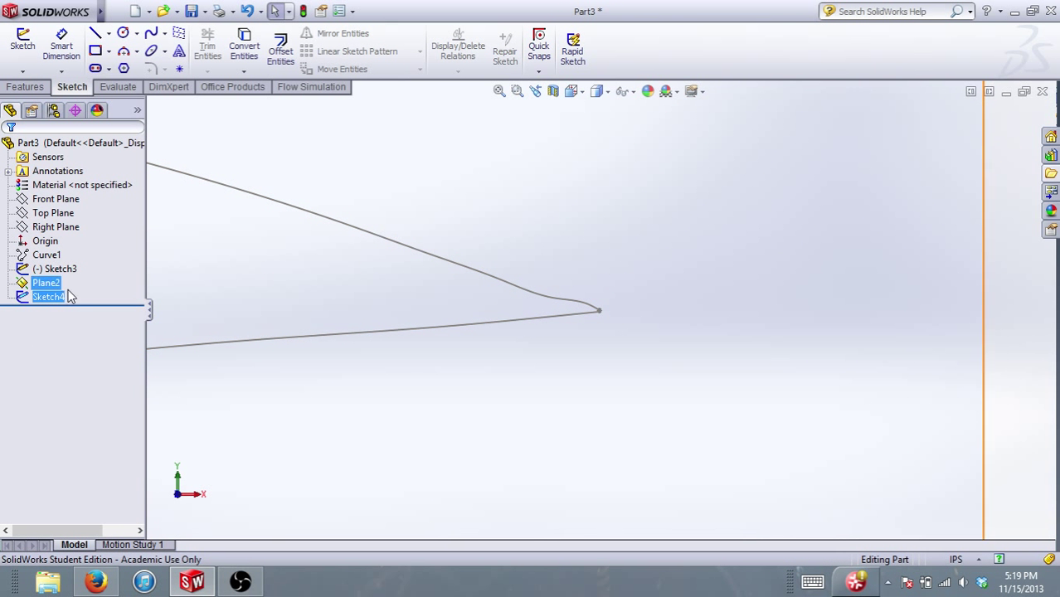
left_click(60, 284, "ctrl")
right_click(62, 286)
left_click(73, 239)
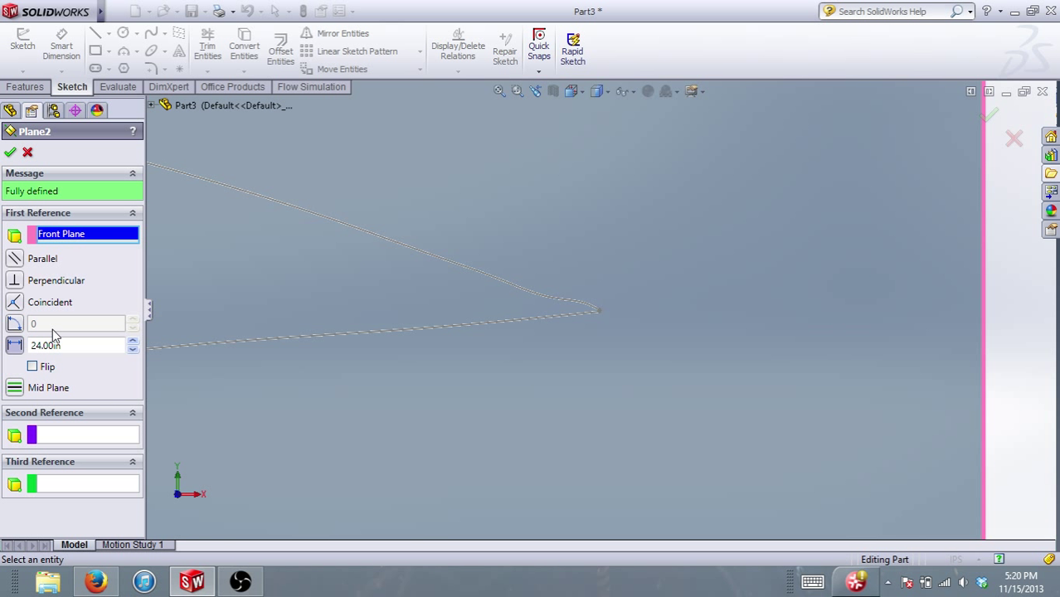
left_click(1, 2)
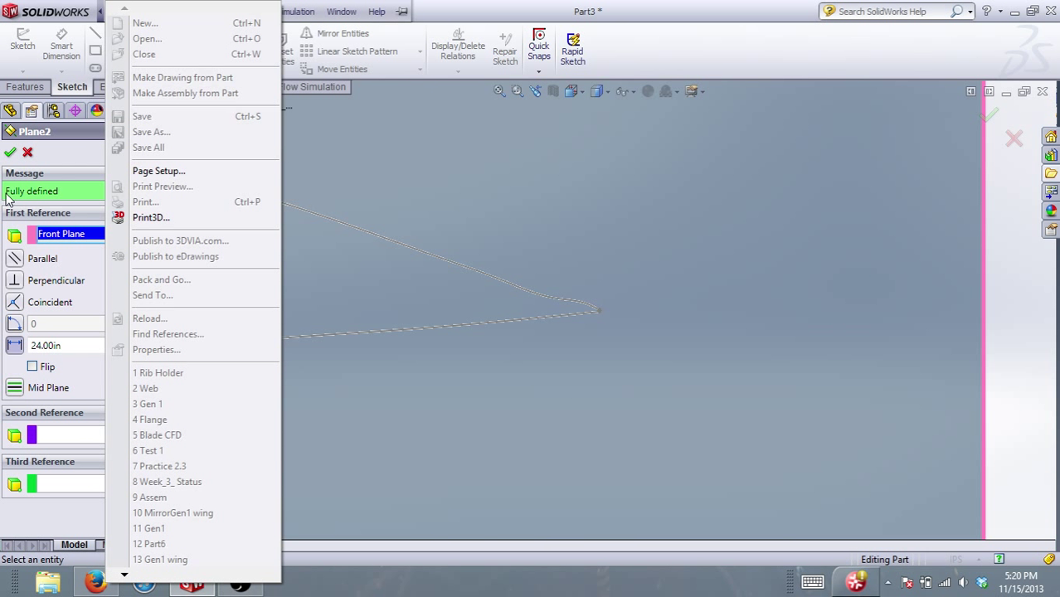
left_click(27, 154)
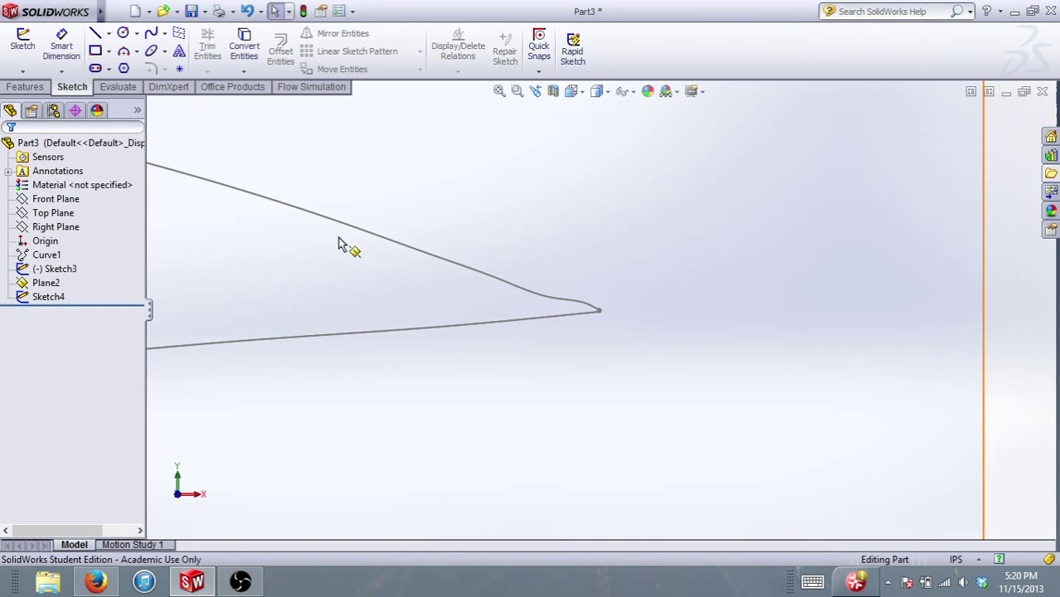
Reopen the airfoil sketch on the offset plane for editing.
right_click(33, 293)
left_click(42, 257)
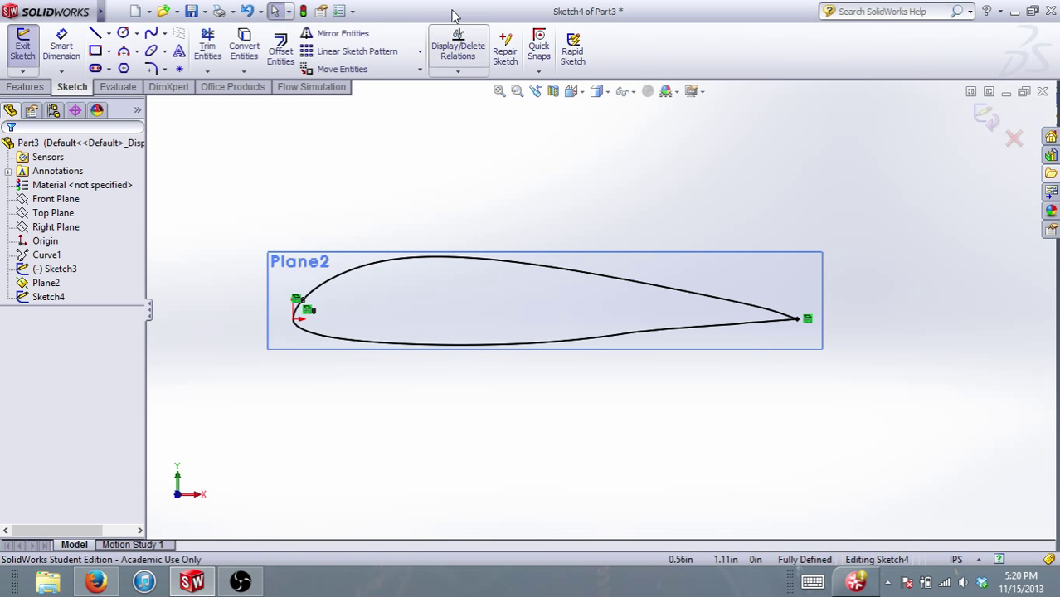
left_click(420, 72)
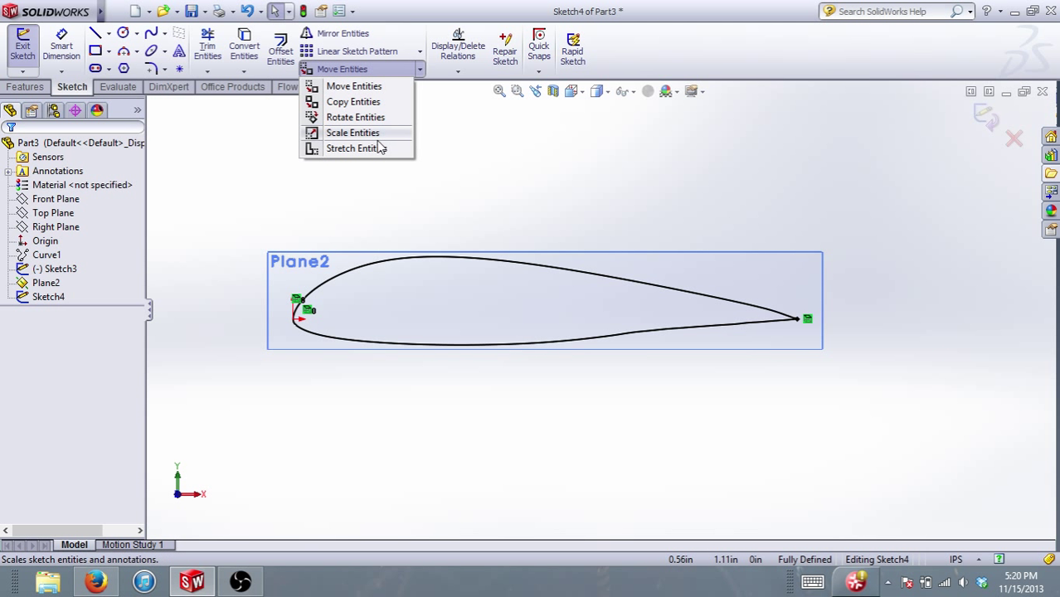
left_click(365, 133)
left_click_drag(224, 196, 897, 422)
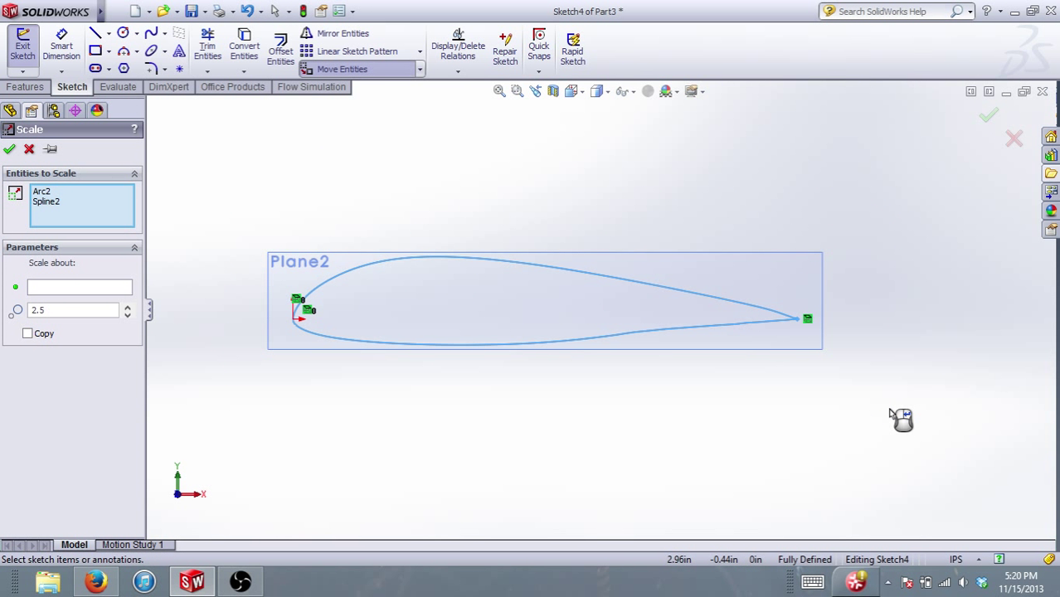
left_click(83, 288)
left_click(293, 318)
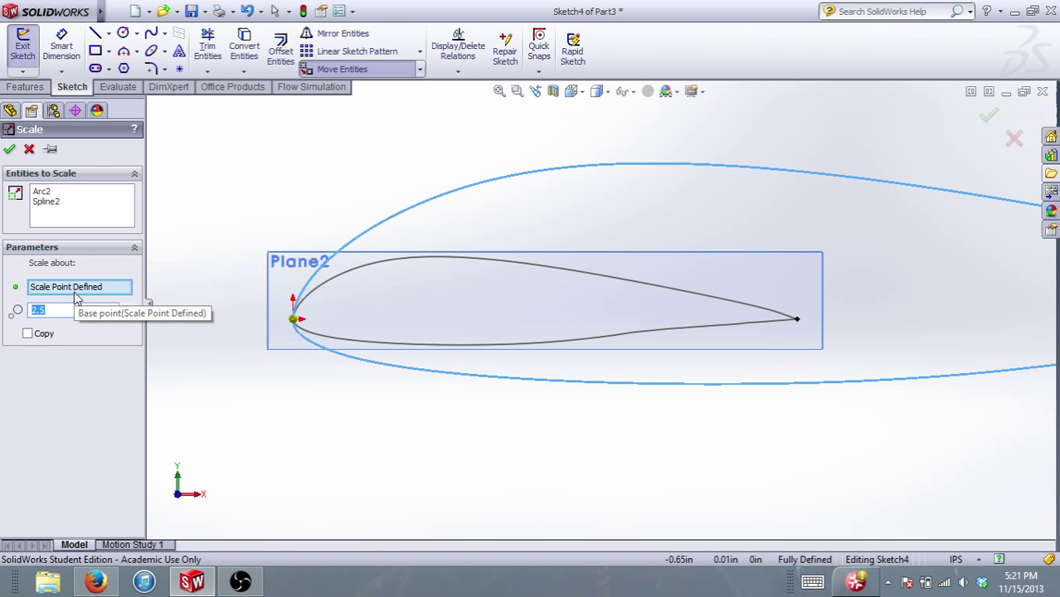
left_click(29, 148)
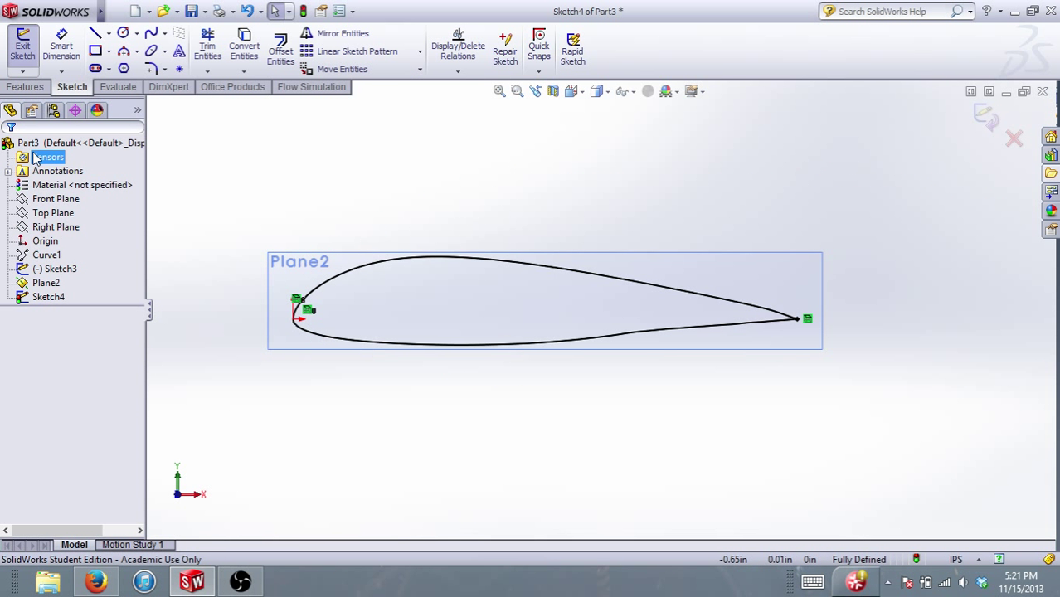
Show the original unscaled airfoil curve, Curve1, while editing the offset-plane sketch.
left_click(46, 254)
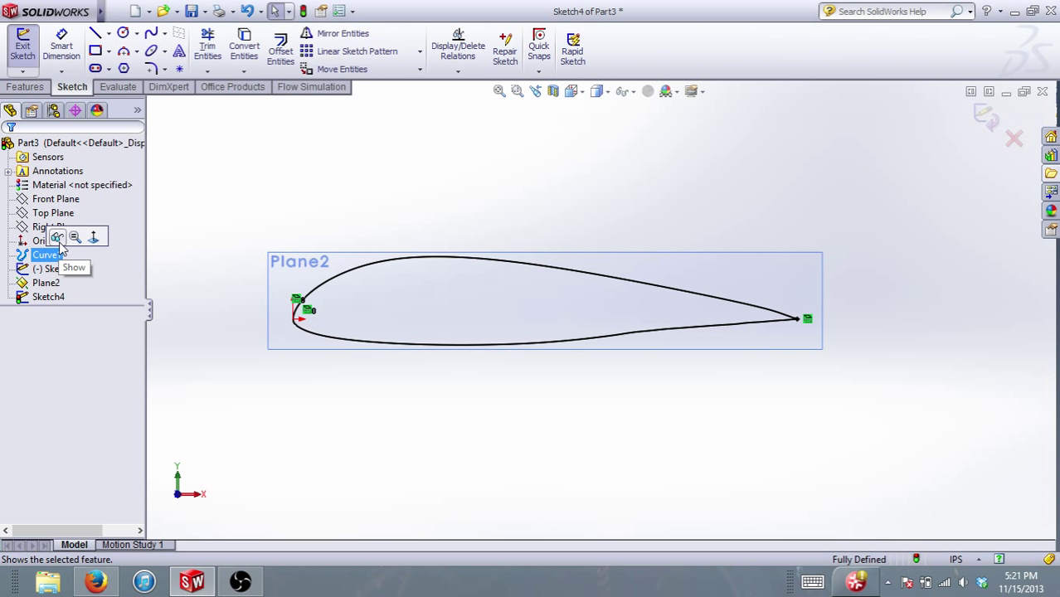
right_click(55, 255)
left_click(62, 241)
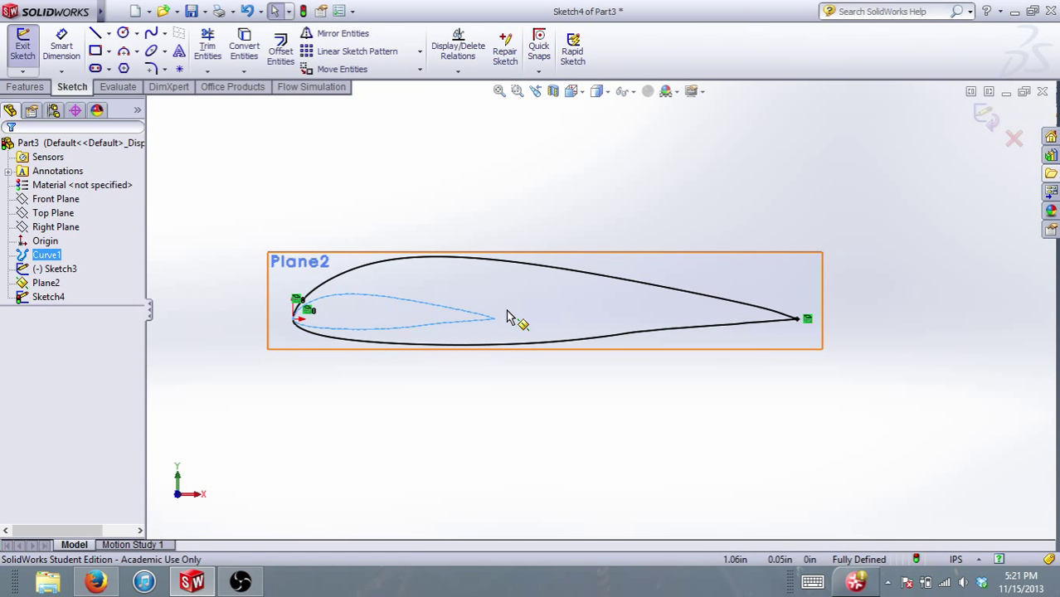
key("Escape")
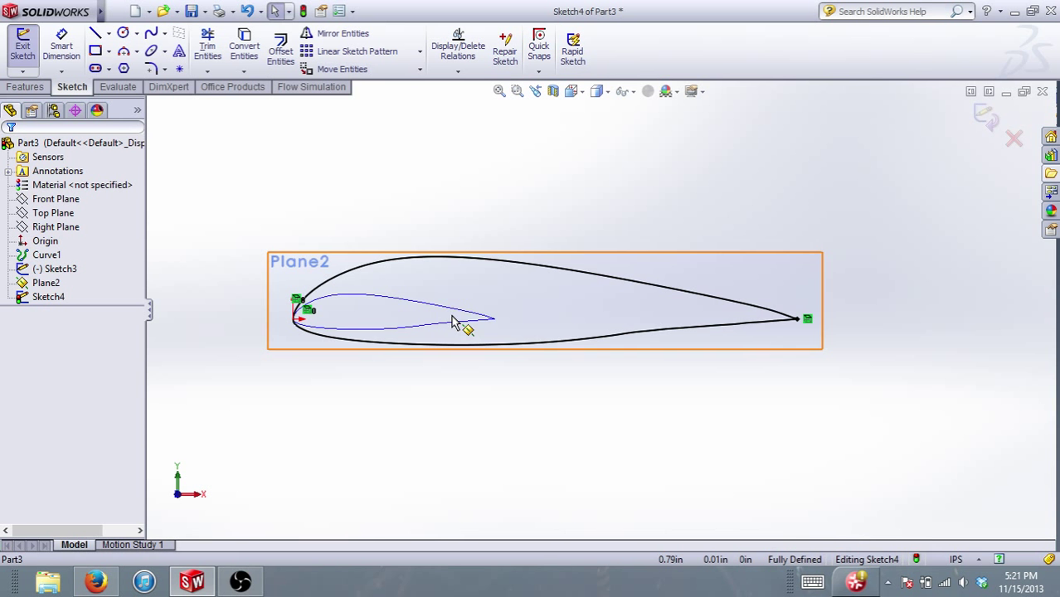
Delete the converted large airfoil spline and its trailing-edge arc from the offset-plane sketch.
left_click(511, 267)
mouse_move(241, 212)
left_mouse_down()
mouse_move(854, 356)
mouse_move(923, 404)
left_mouse_up()
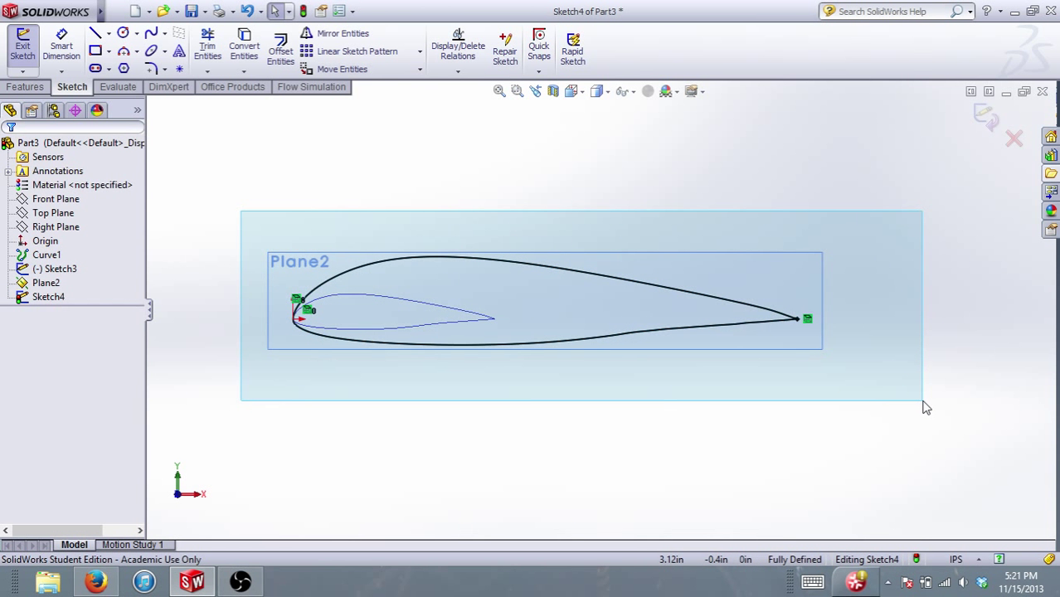
key("Delete")
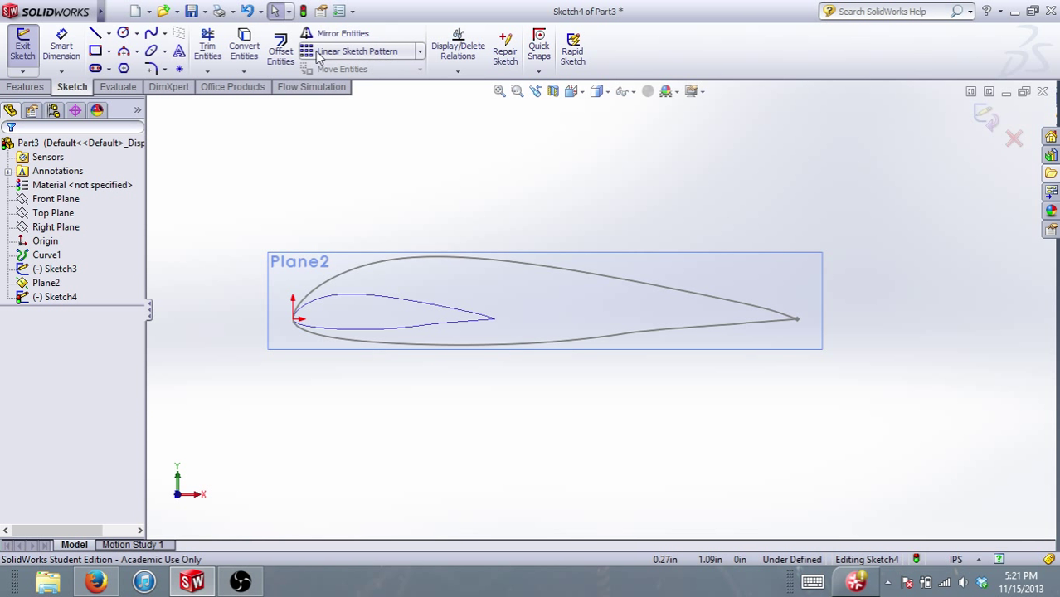
Convert the original unscaled airfoil curve into the offset-plane sketch.
left_click(243, 48)
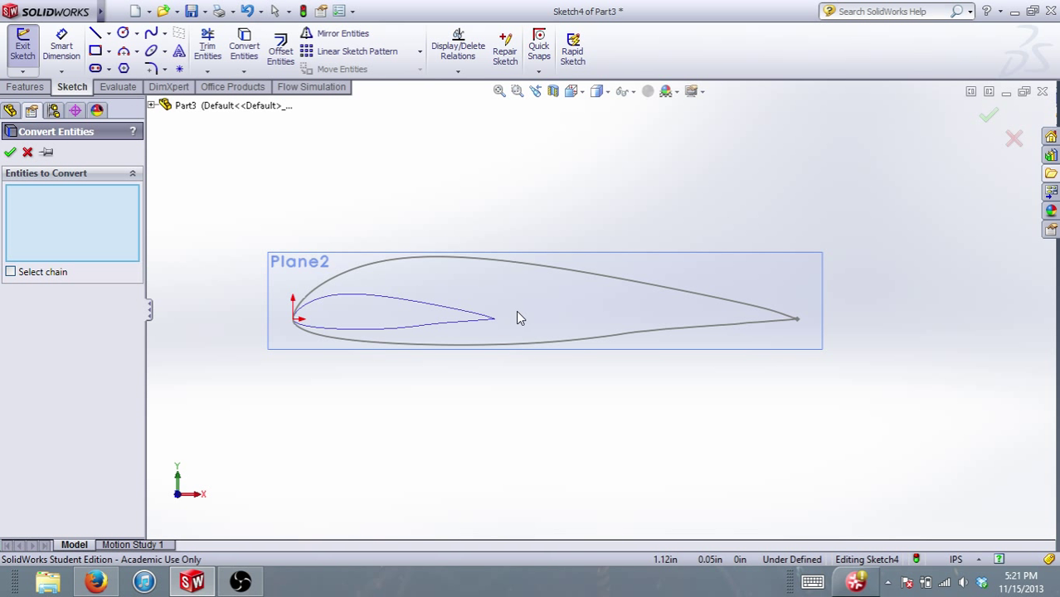
left_click(469, 317)
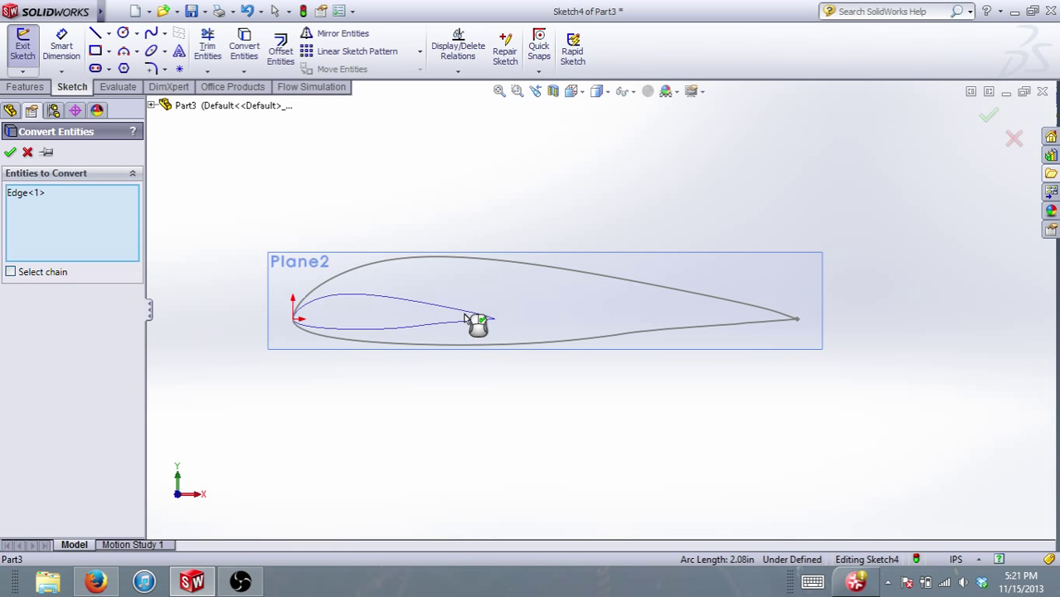
left_click(11, 152)
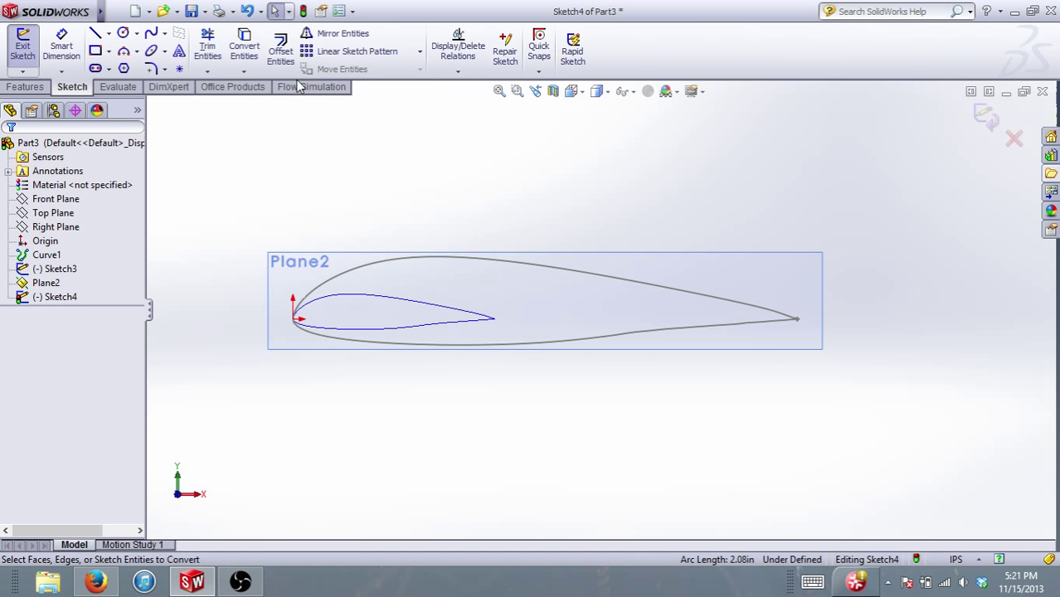
left_click(244, 46)
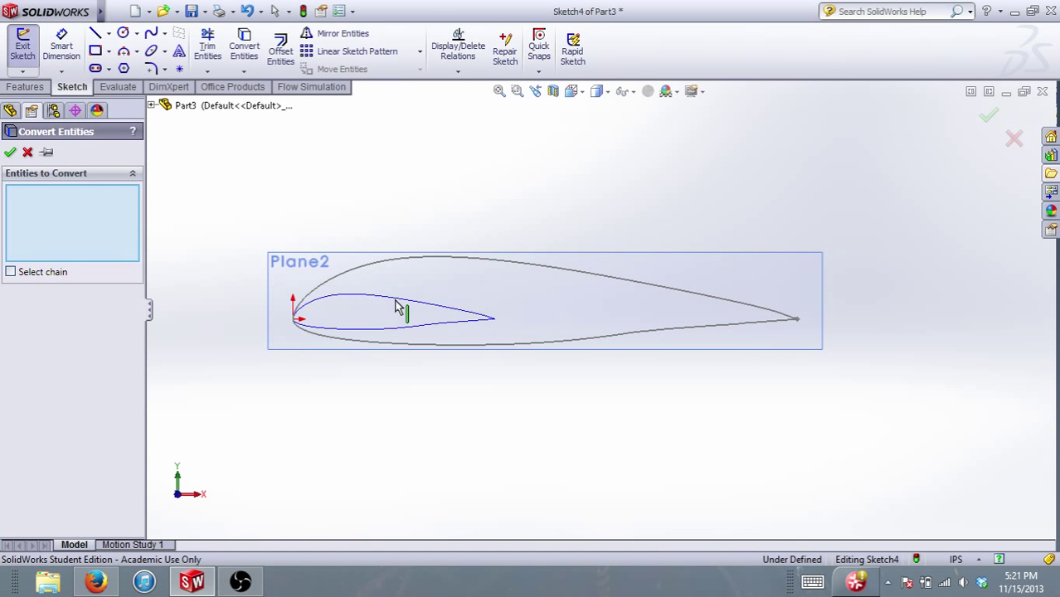
left_click(398, 307)
left_click(10, 152)
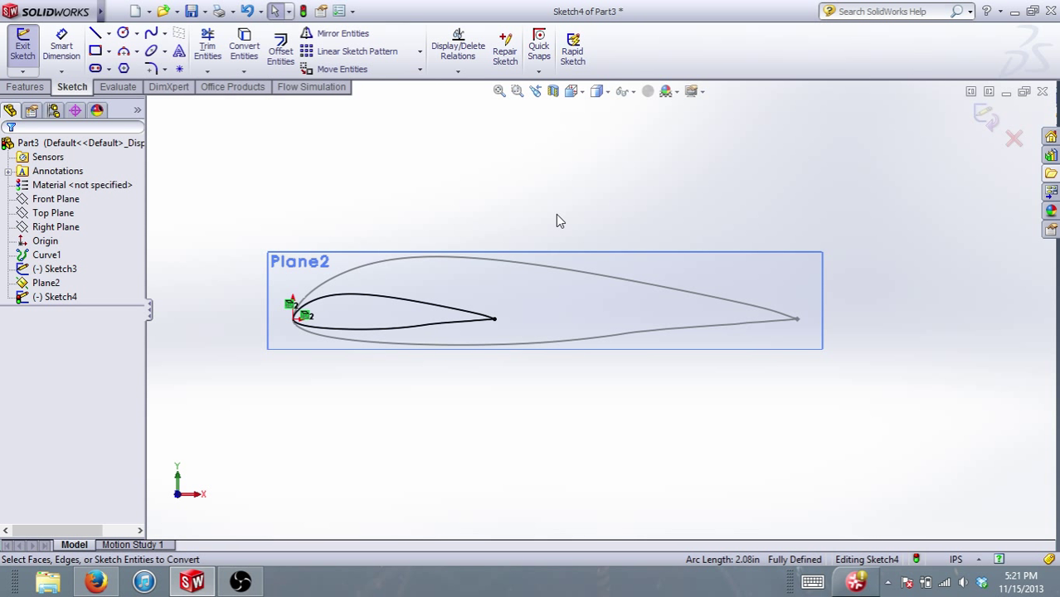
Close the small airfoil's trailing edge with a three-point arc joining its two open endpoints and bulging outward.
scroll(505, 327, "down", 5)
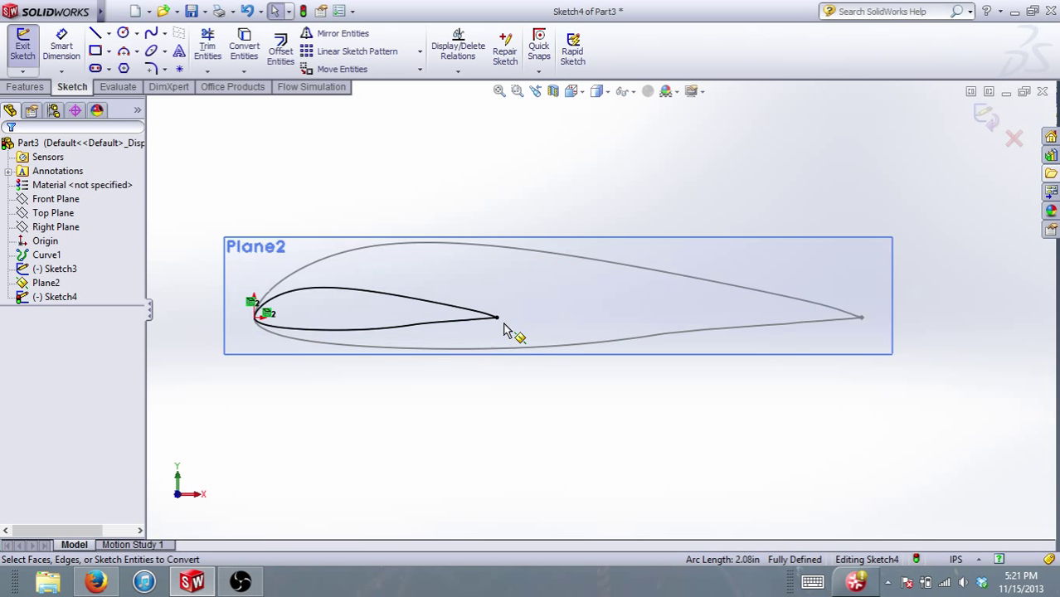
scroll(529, 318, "down", 1)
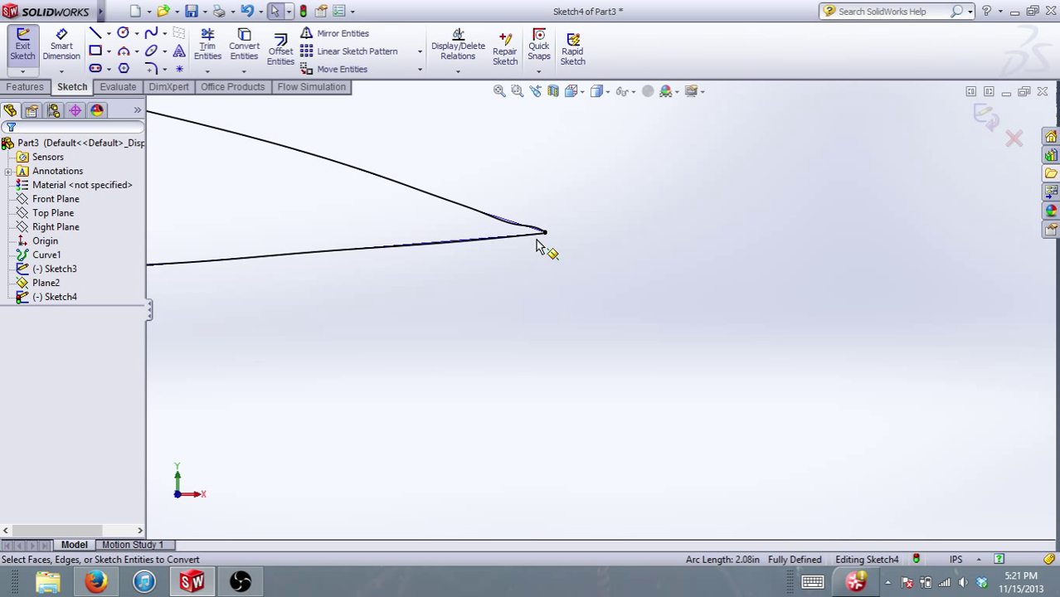
scroll(564, 245, "down", 3)
scroll(547, 266, "down", 3)
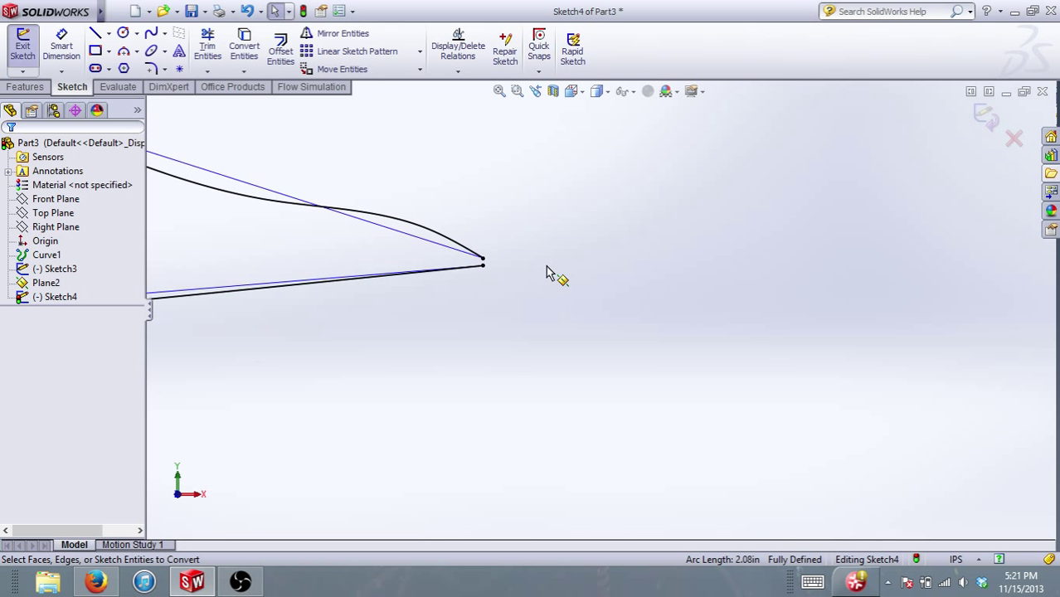
left_click(124, 52)
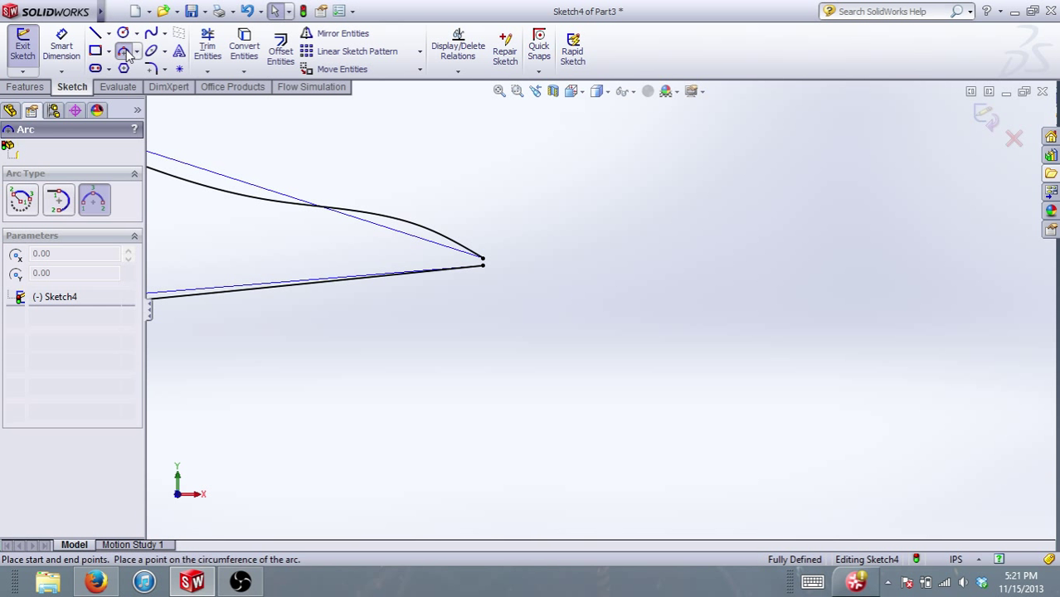
left_click(482, 264)
scroll(485, 265, "down", 4)
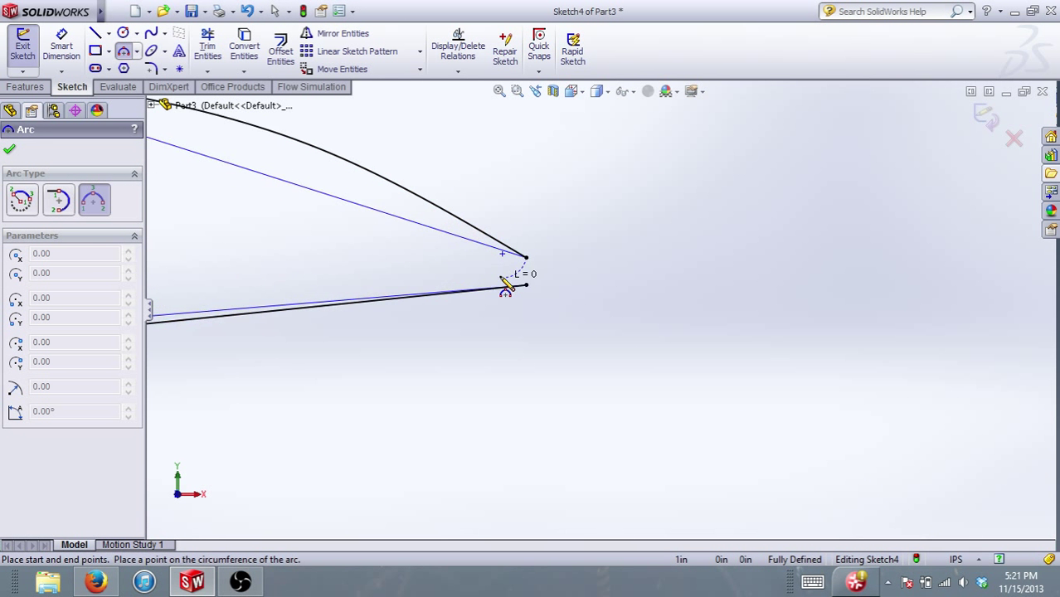
left_click(538, 288)
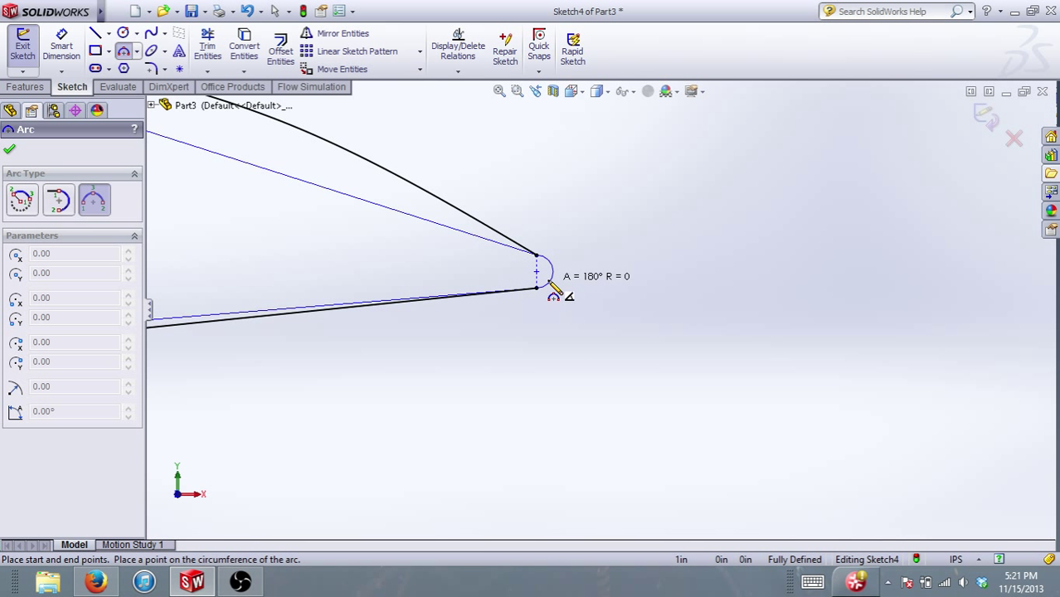
left_click(544, 286)
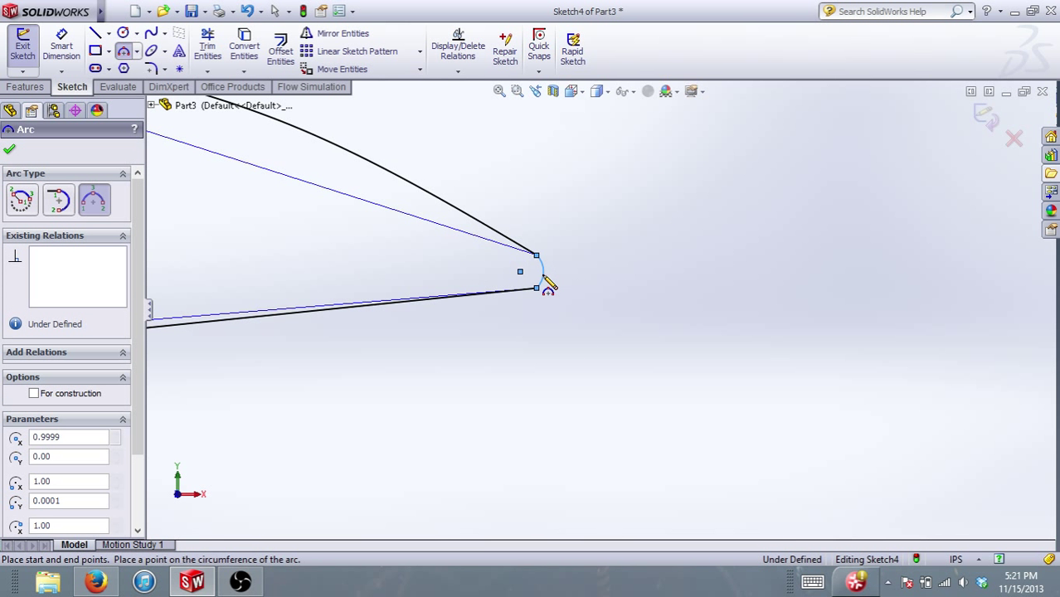
scroll(568, 290, "up", 2)
left_click(9, 149)
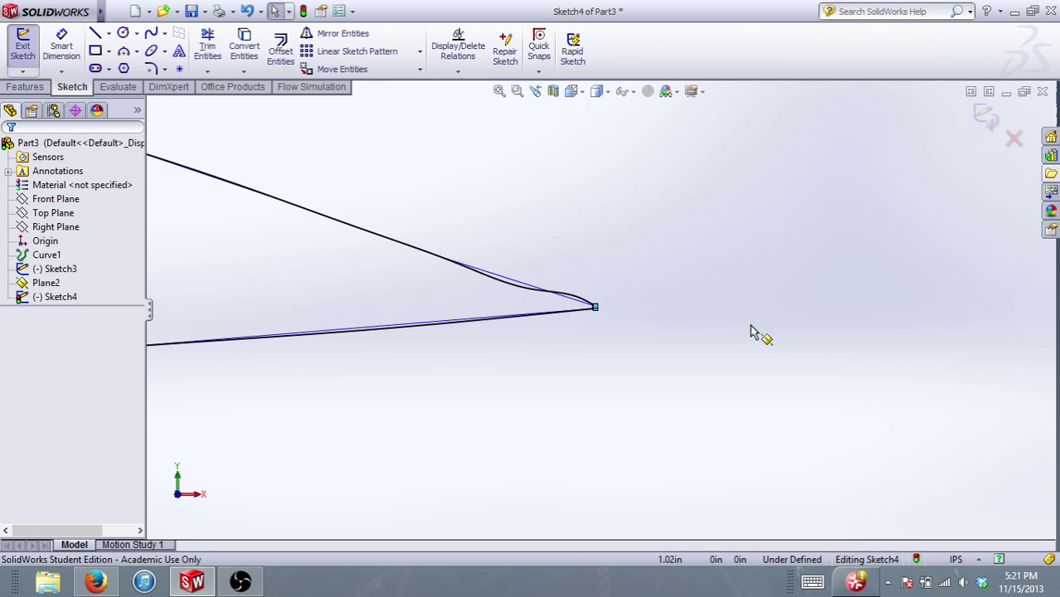
Scale the small airfoil spline and its trailing-edge arc by a factor of 2 about the origin, and exit the offset-plane sketch.
scroll(638, 327, "up", 5)
scroll(628, 328, "up", 3)
scroll(618, 334, "down", 3)
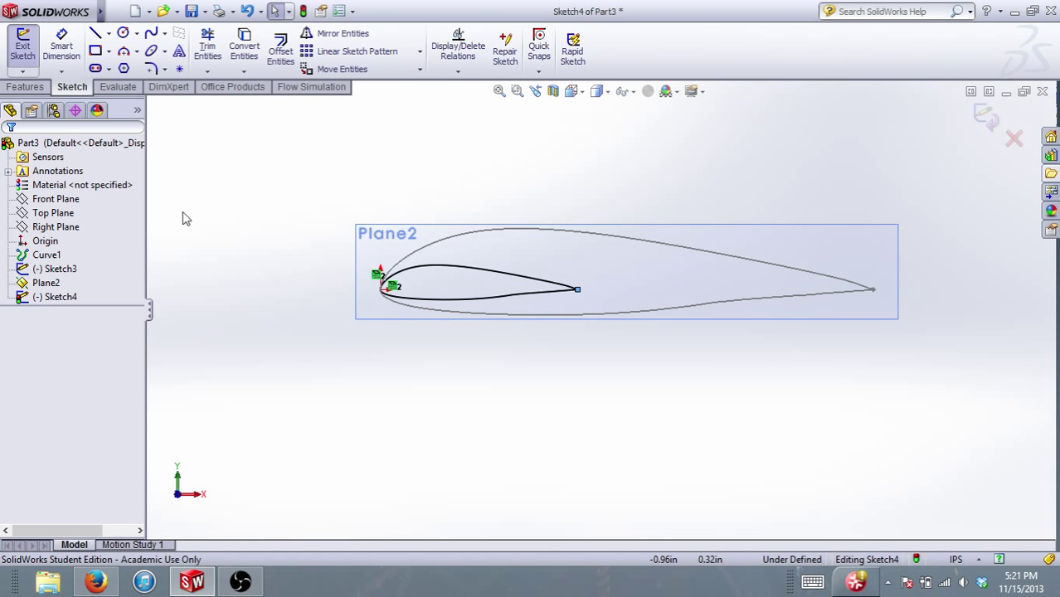
left_click(420, 70)
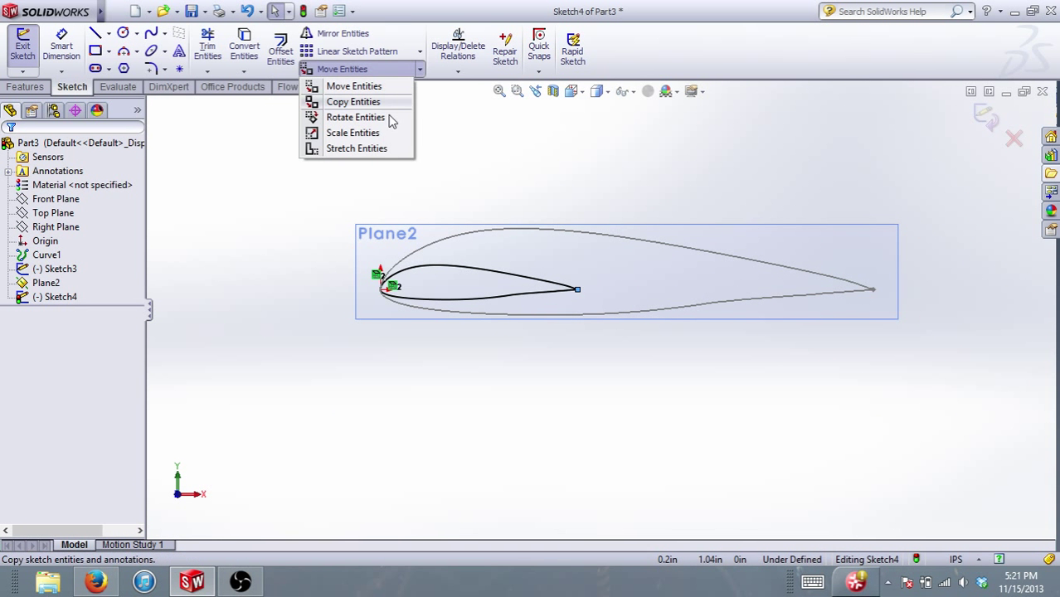
left_click(356, 131)
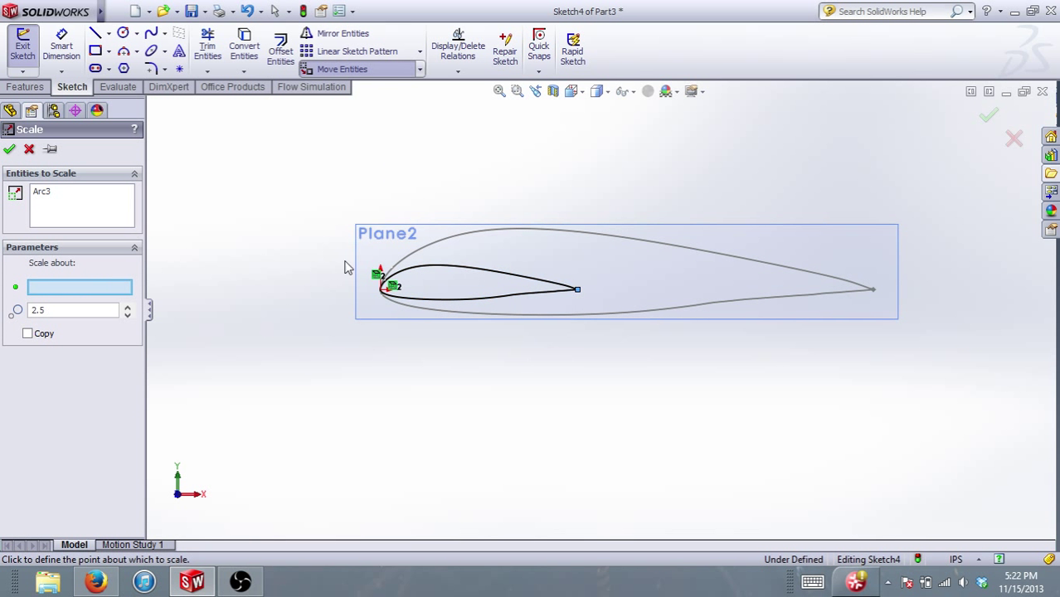
left_click(314, 244)
left_click(53, 217)
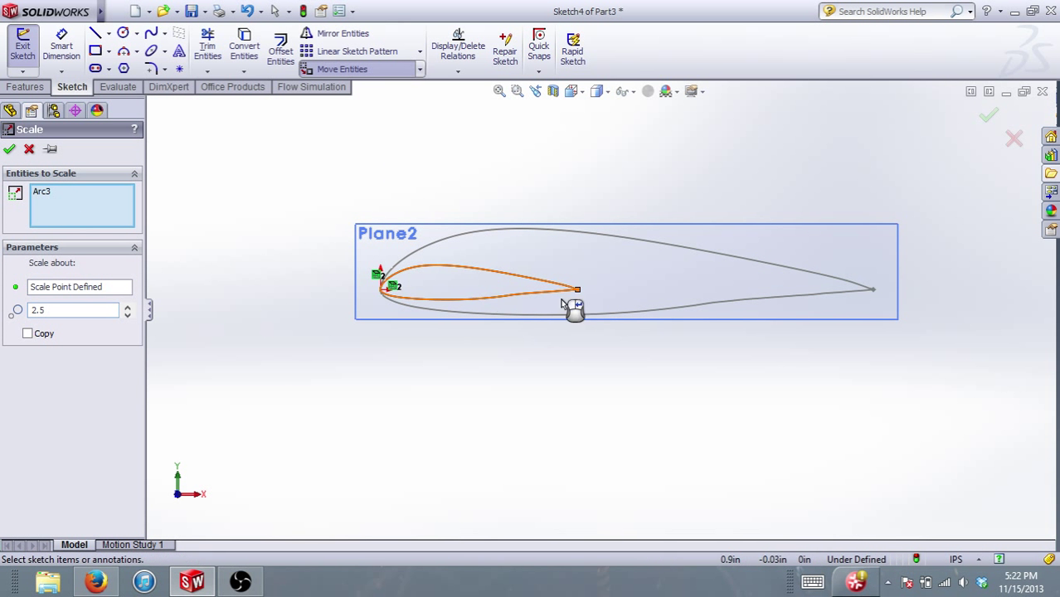
left_click_drag(643, 365, 250, 198)
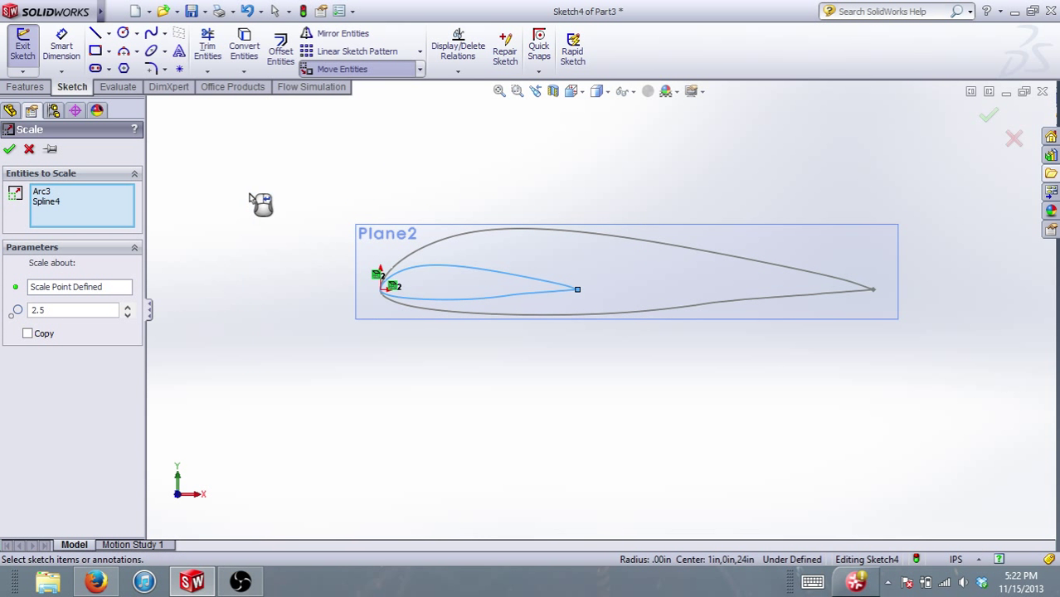
left_click(112, 288)
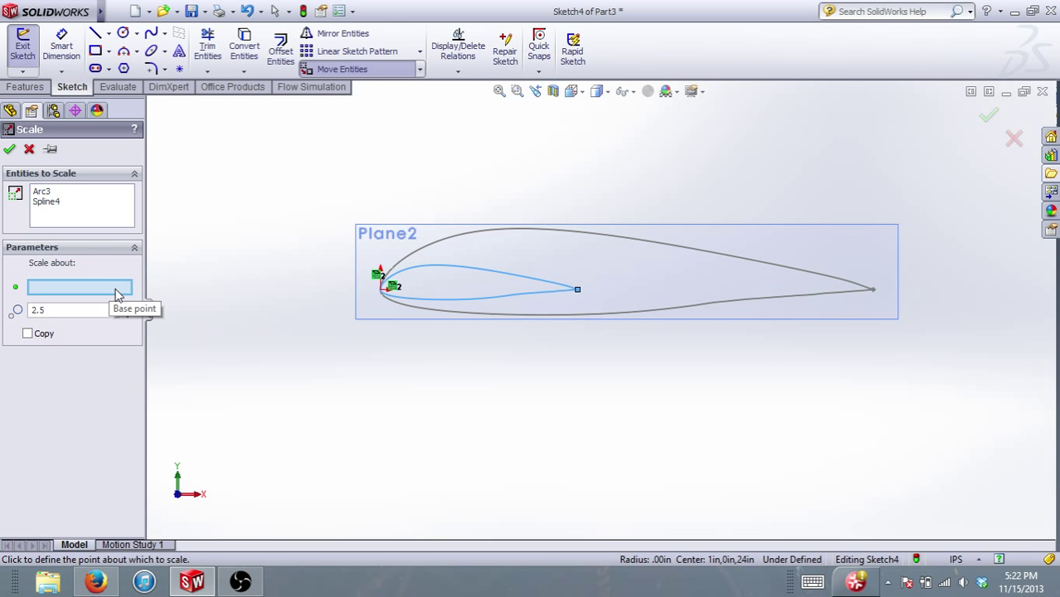
left_click(387, 293)
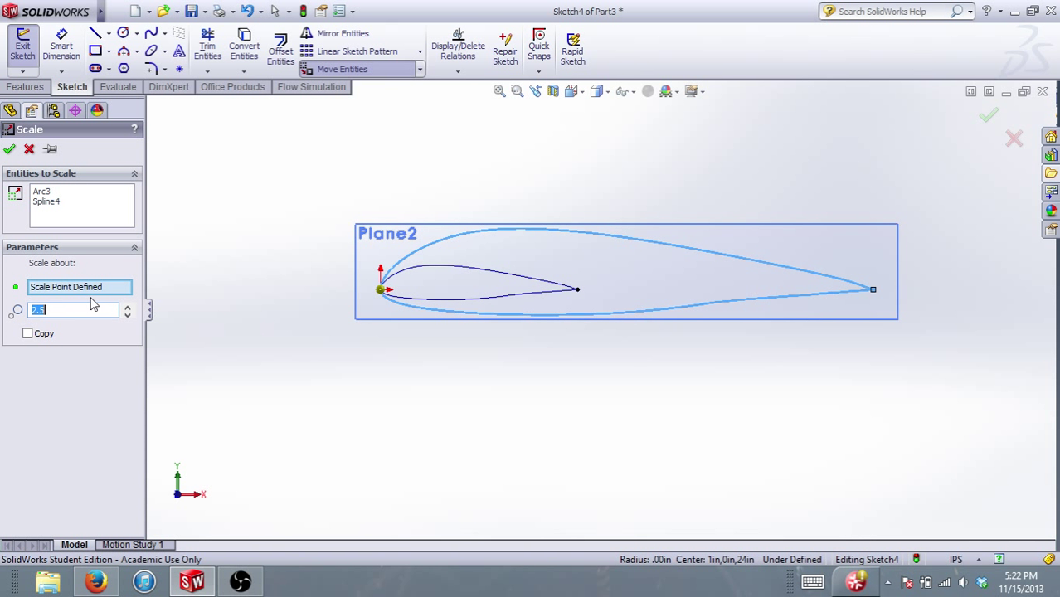
type("2")
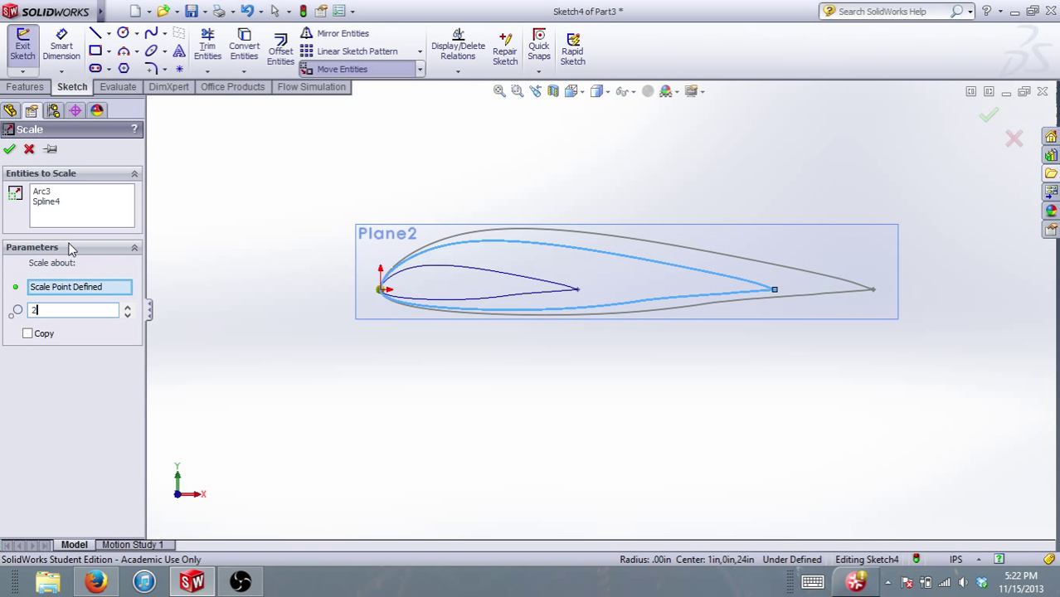
left_click(10, 150)
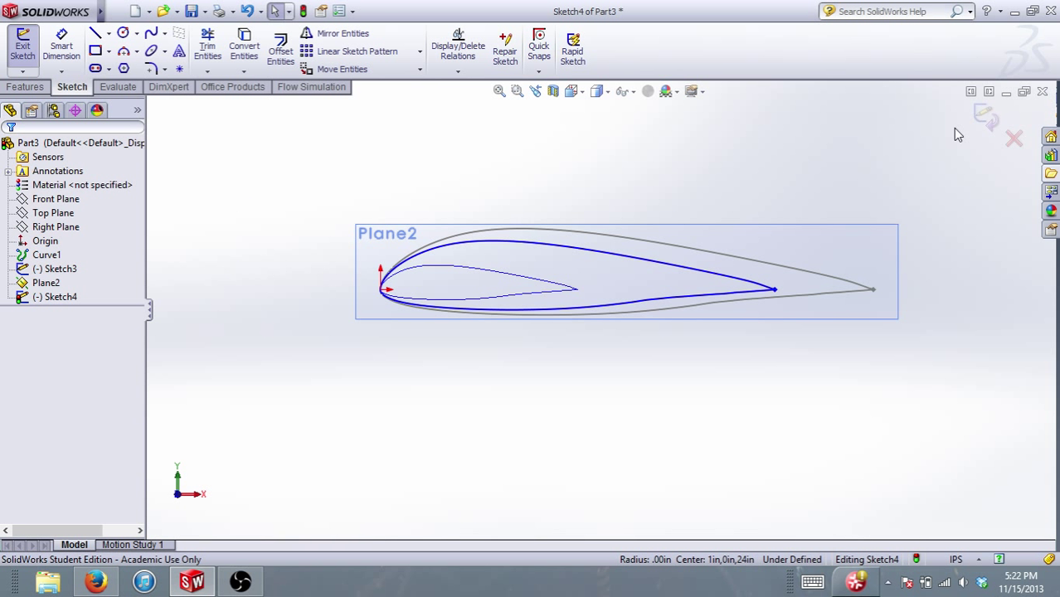
left_click(986, 117)
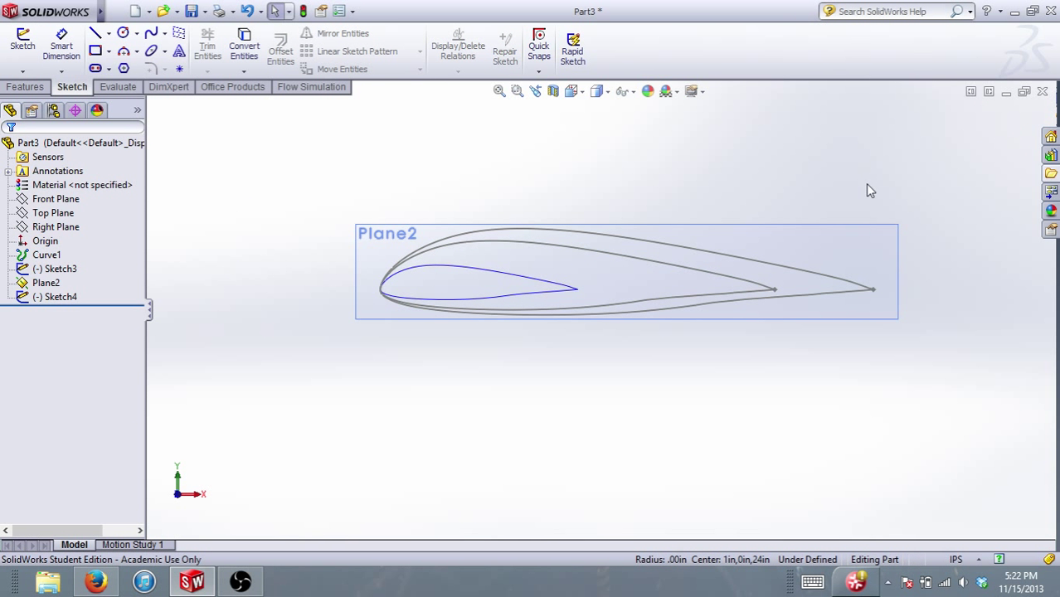
Hide the original unscaled airfoil curve, Curve1.
left_click(33, 270)
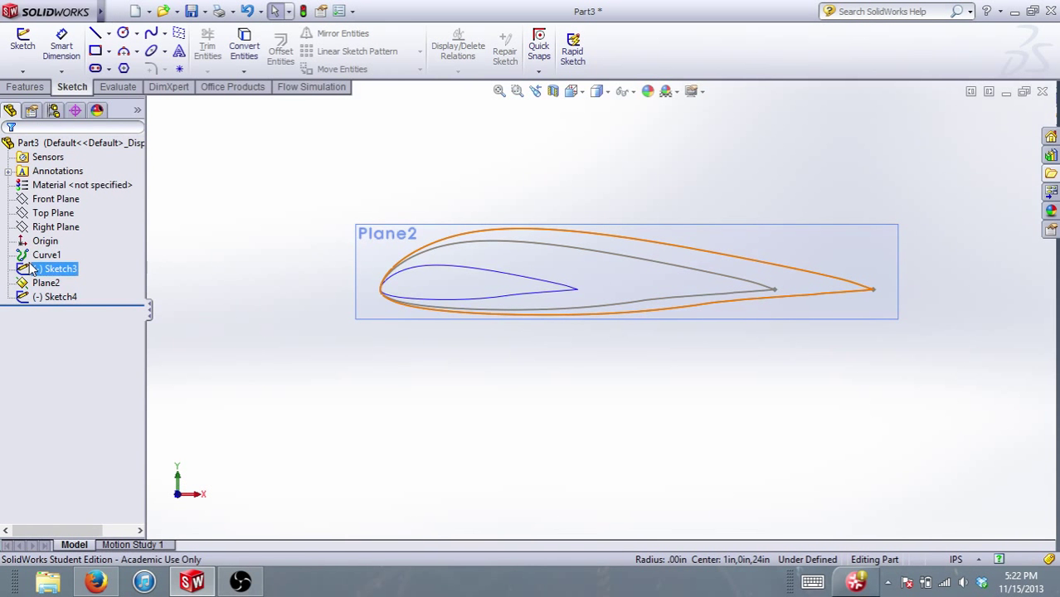
right_click(33, 255)
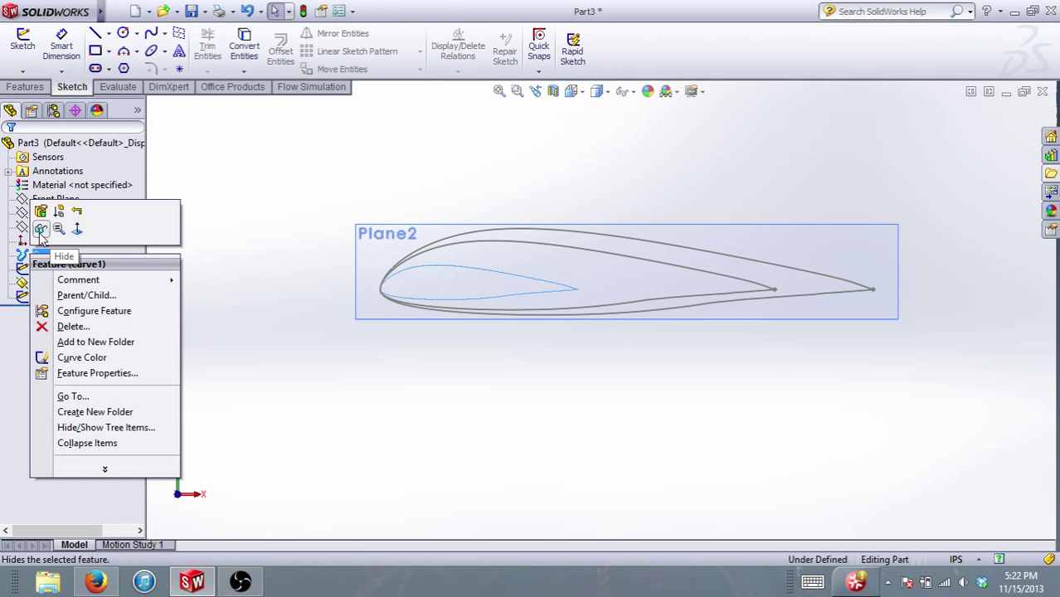
left_click(41, 230)
Create a lofted boss between the large airfoil profile, Sketch3, and the offset-plane airfoil profile, Sketch4.
middle_click_drag(686, 324, 689, 330)
scroll(689, 330, "up", 6)
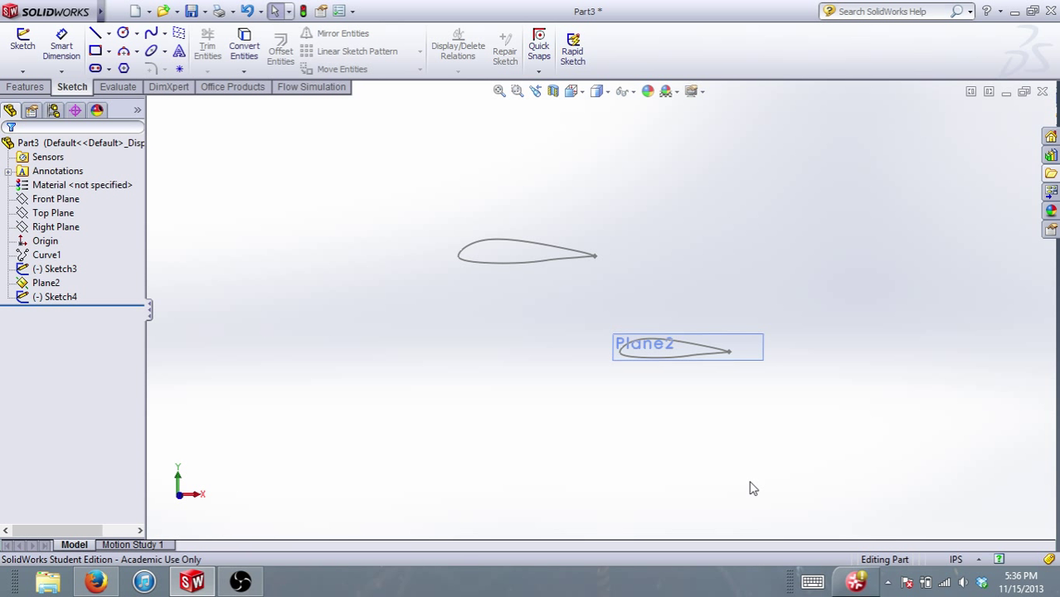
left_click(33, 87)
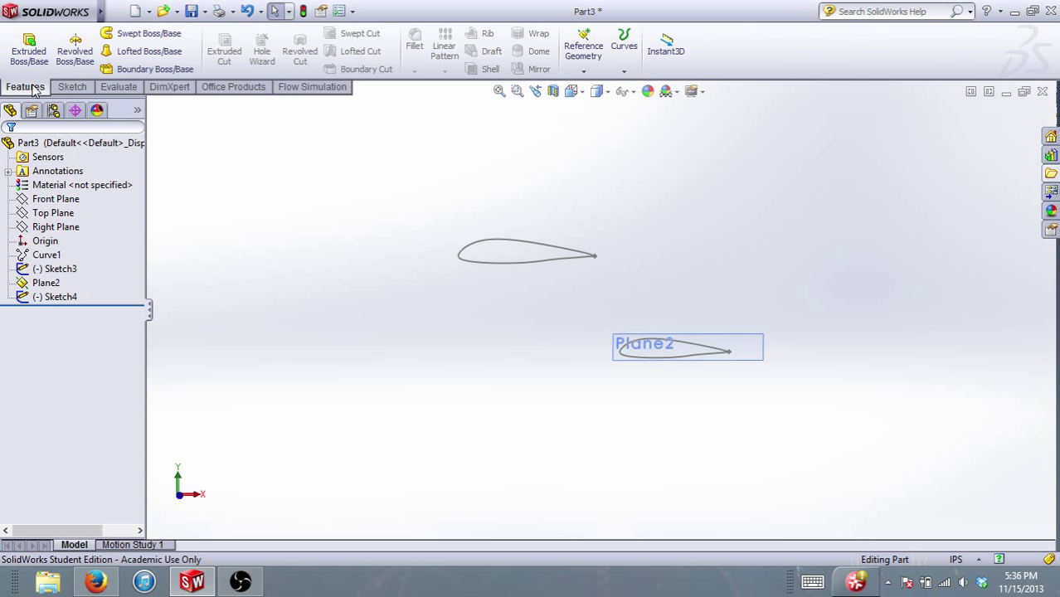
left_click(150, 54)
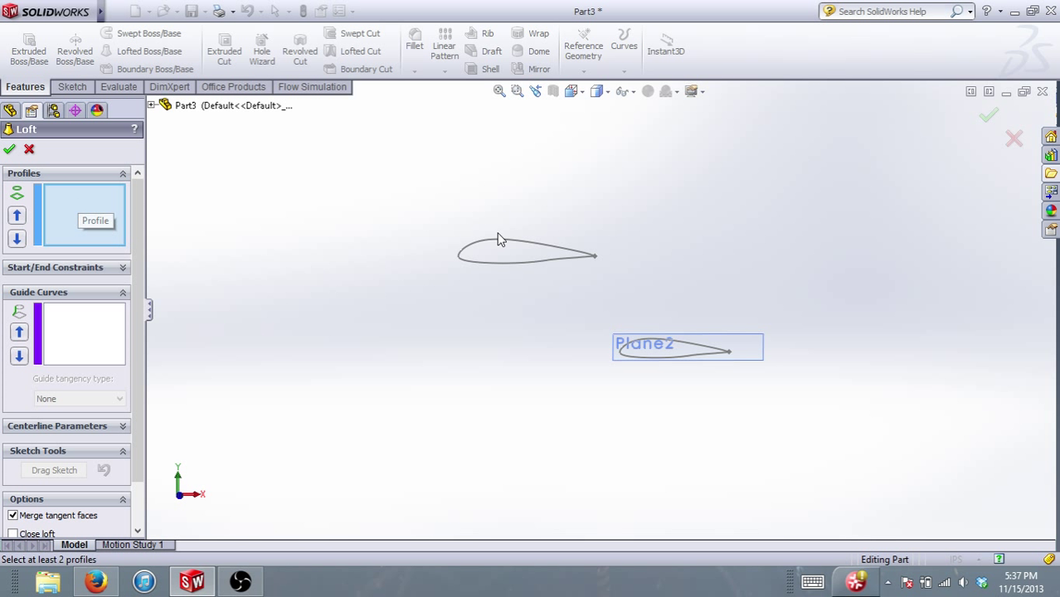
mouse_move(424, 209)
left_mouse_down()
mouse_move(586, 276)
mouse_move(269, 189)
left_mouse_up()
left_click(499, 238)
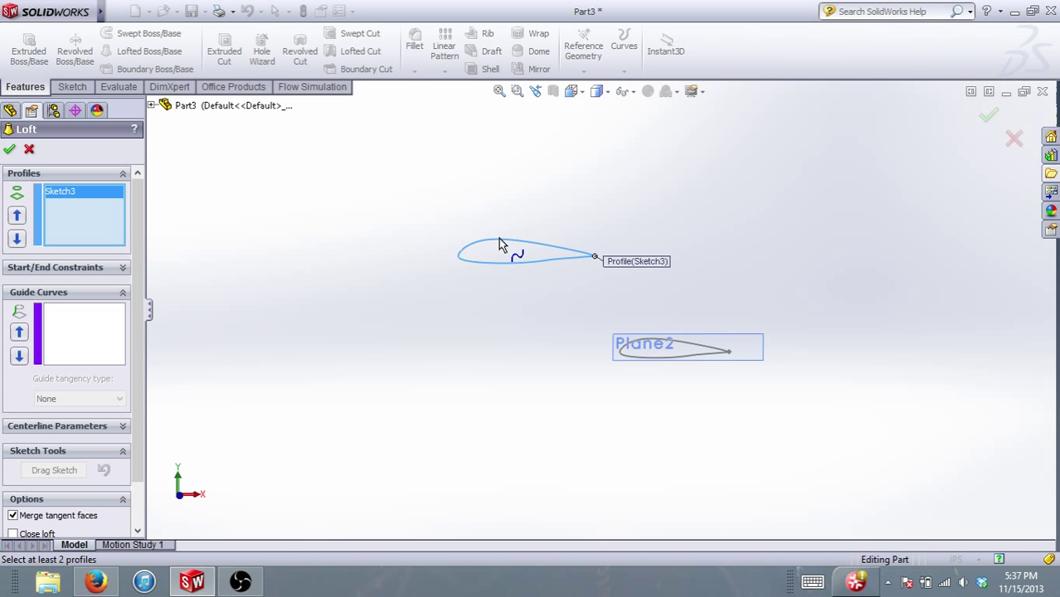
left_click(703, 347)
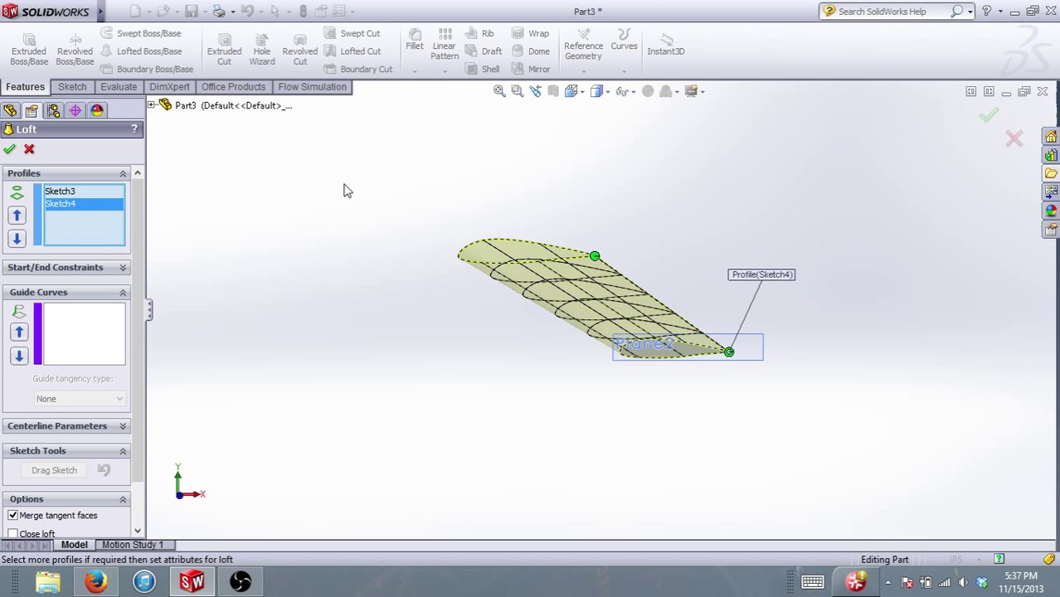
left_click(9, 149)
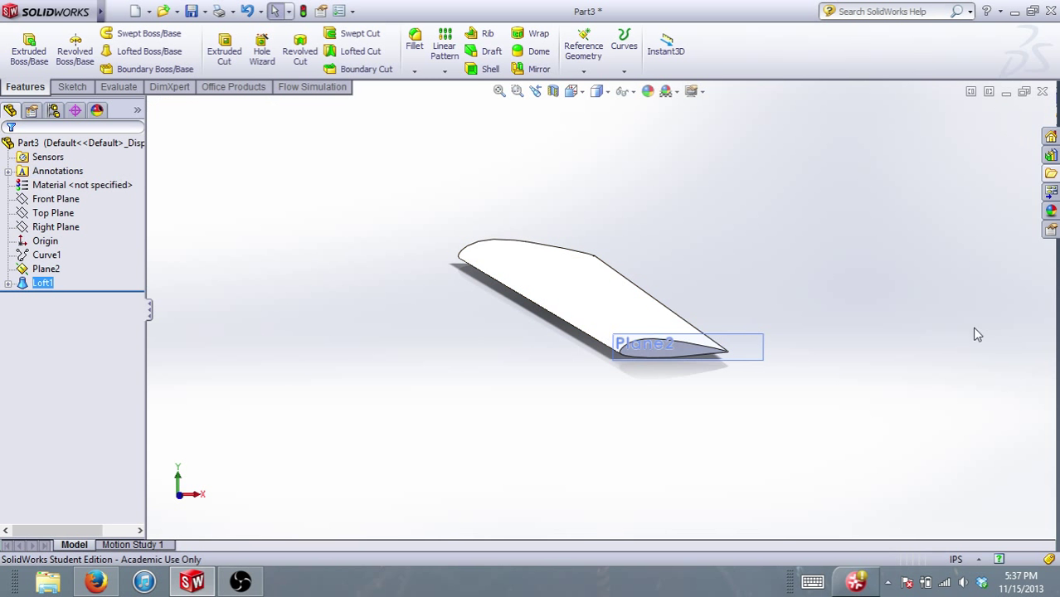
Reopen the loft's offset-plane airfoil profile, Sketch4, for editing.
middle_click_drag(973, 328, 918, 354)
key("space")
scroll(337, 317, "up", 6)
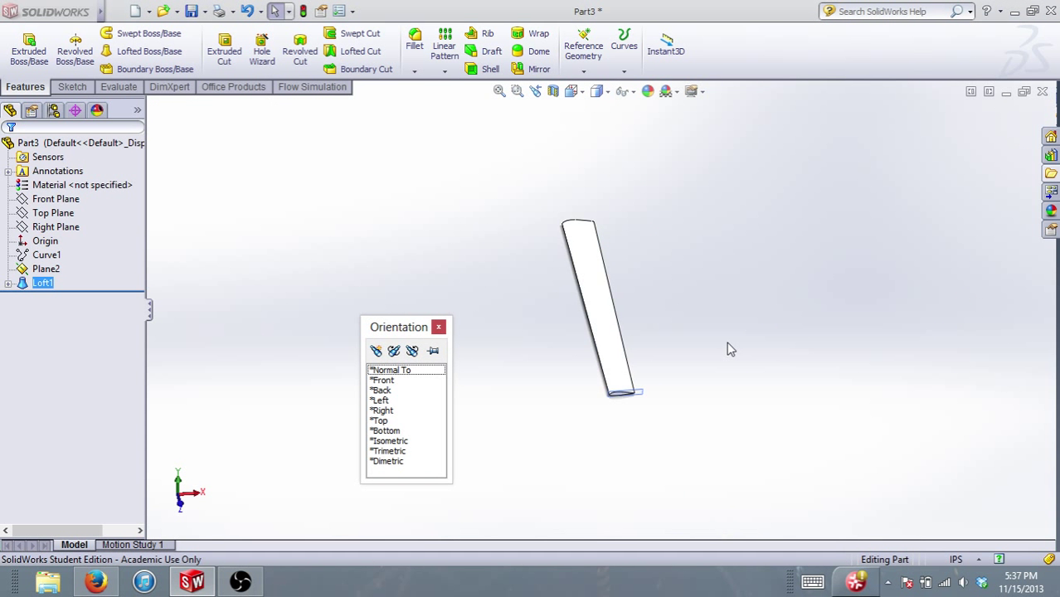
middle_click_drag(728, 349, 715, 436)
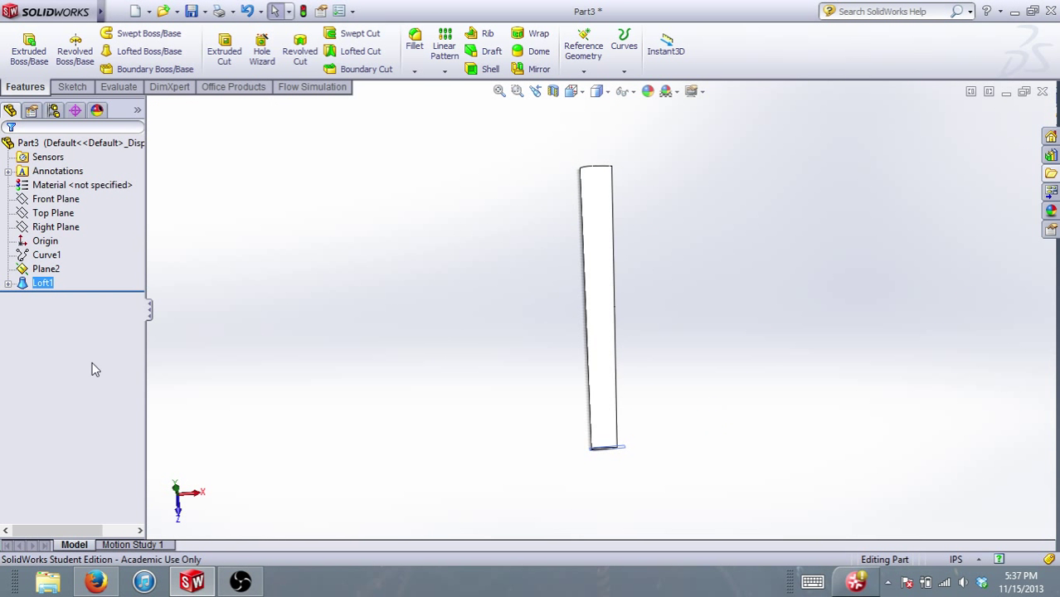
left_click(7, 285)
left_click(62, 312)
right_click(62, 312)
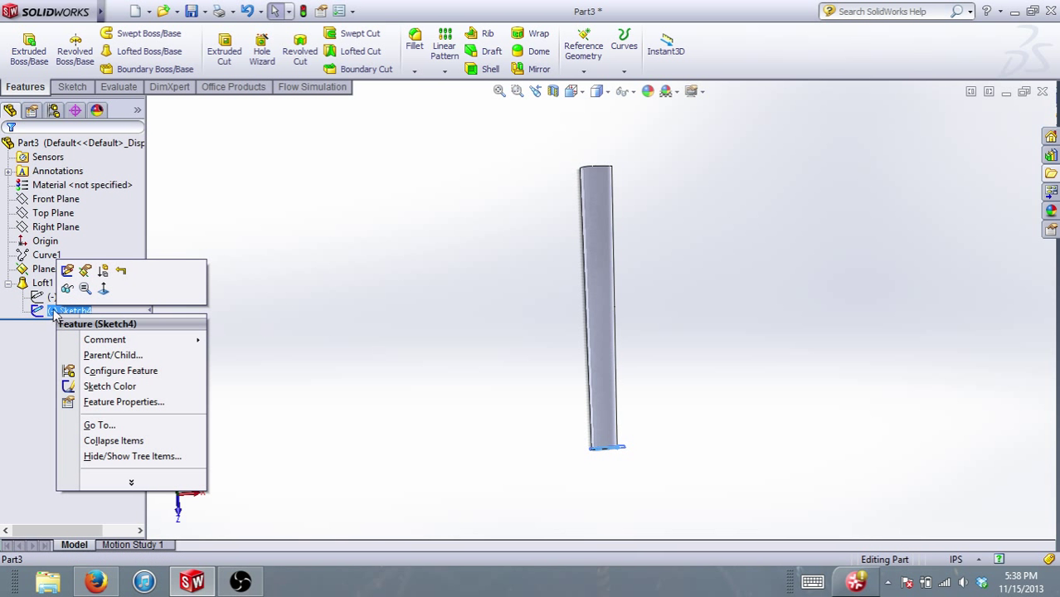
left_click(67, 273)
mouse_move(614, 439)
middle_mouse_down()
mouse_move(599, 402)
mouse_move(610, 340)
middle_mouse_up()
key("ctrl+8")
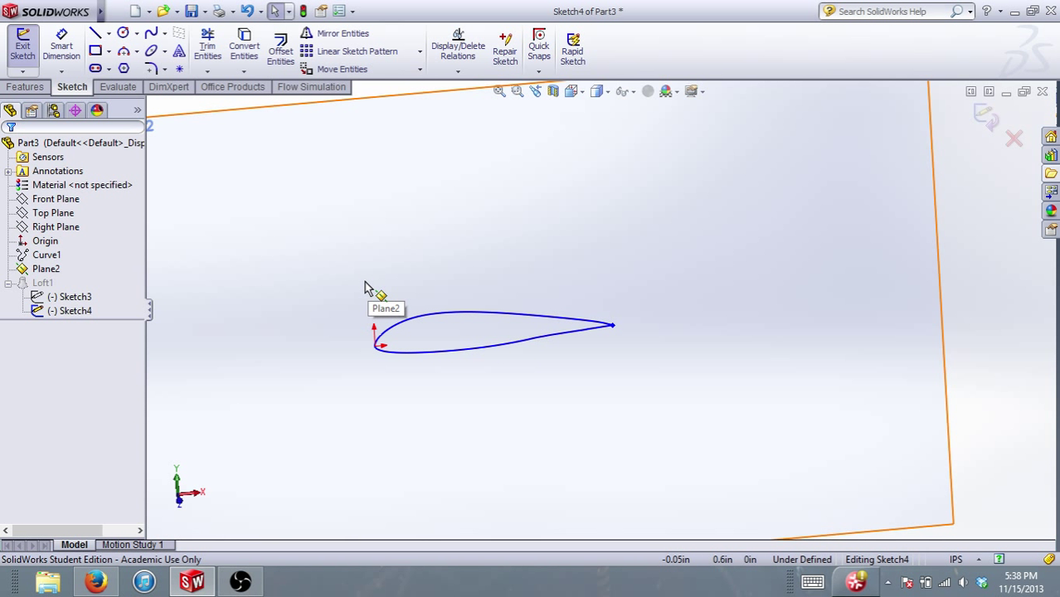
Scale the offset-plane airfoil spline and arc by 0.5 about the origin, and exit the sketch to rebuild the loft.
left_click(420, 70)
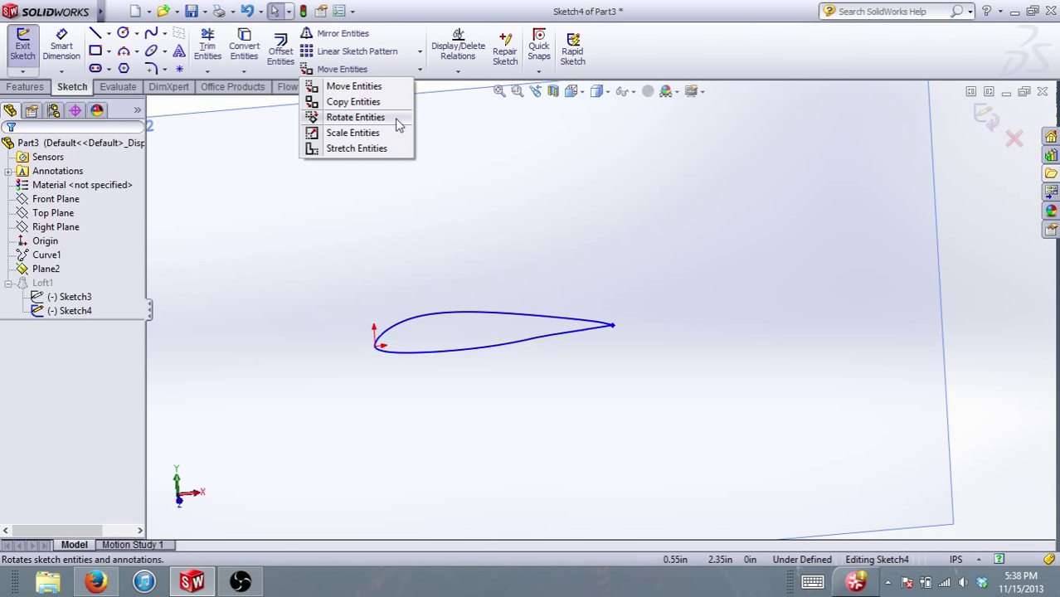
left_click(382, 134)
left_click(420, 70)
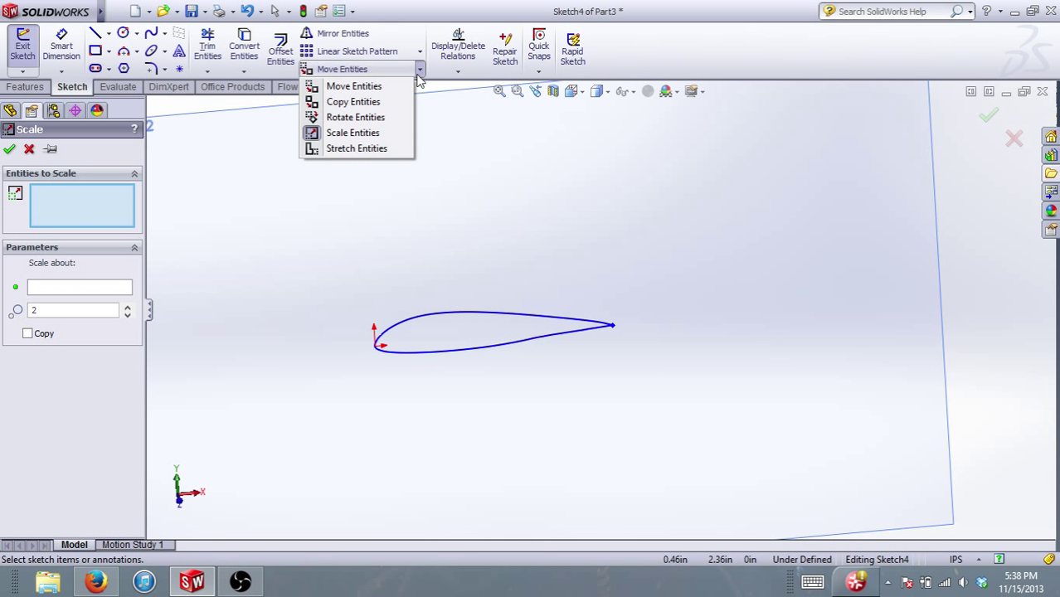
left_click(399, 134)
left_click(420, 70)
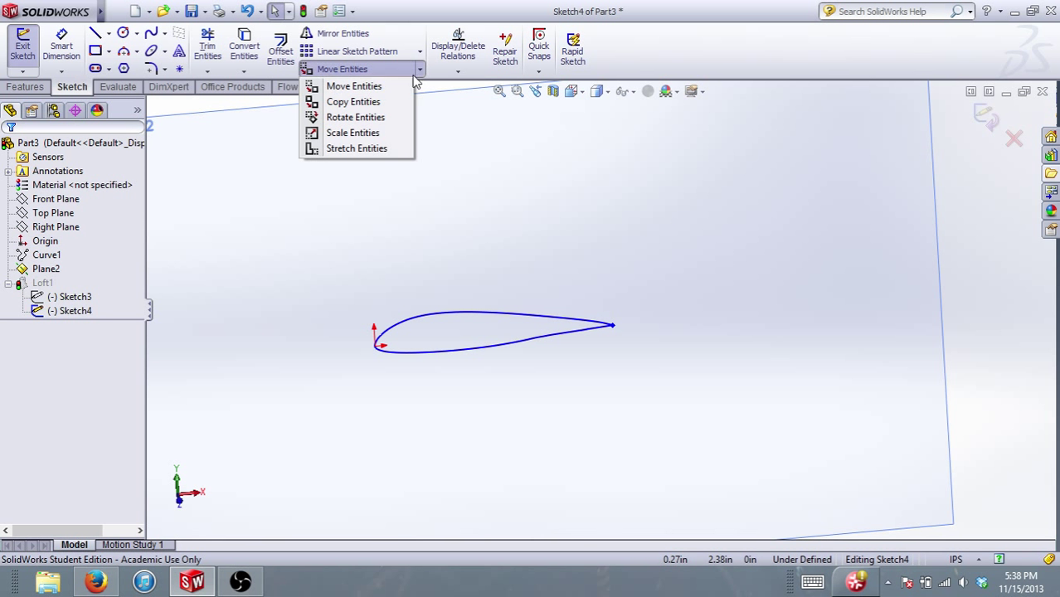
left_click(389, 134)
left_click_drag(324, 274, 670, 395)
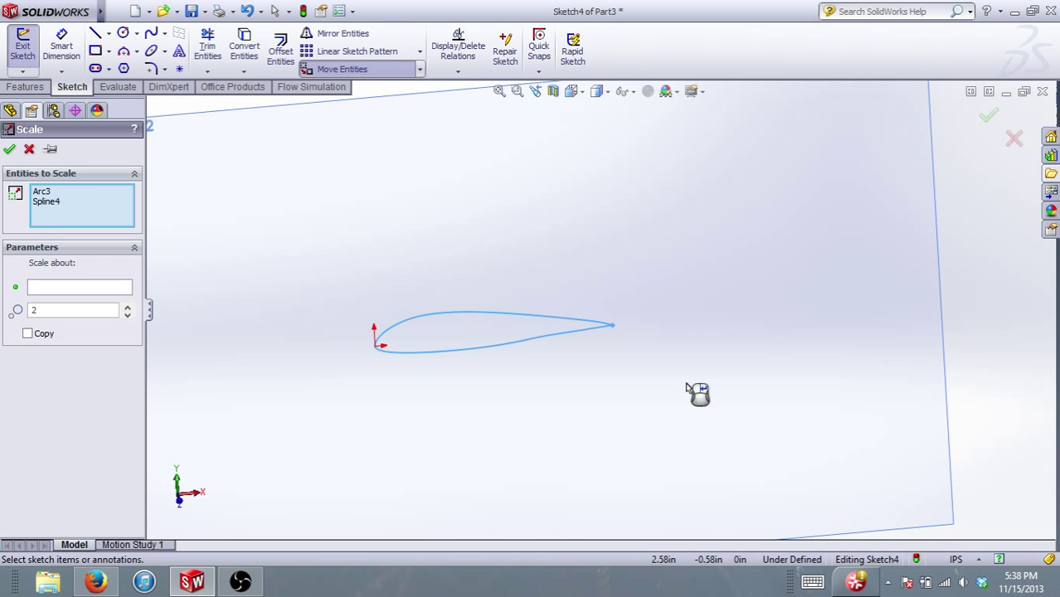
left_click(68, 286)
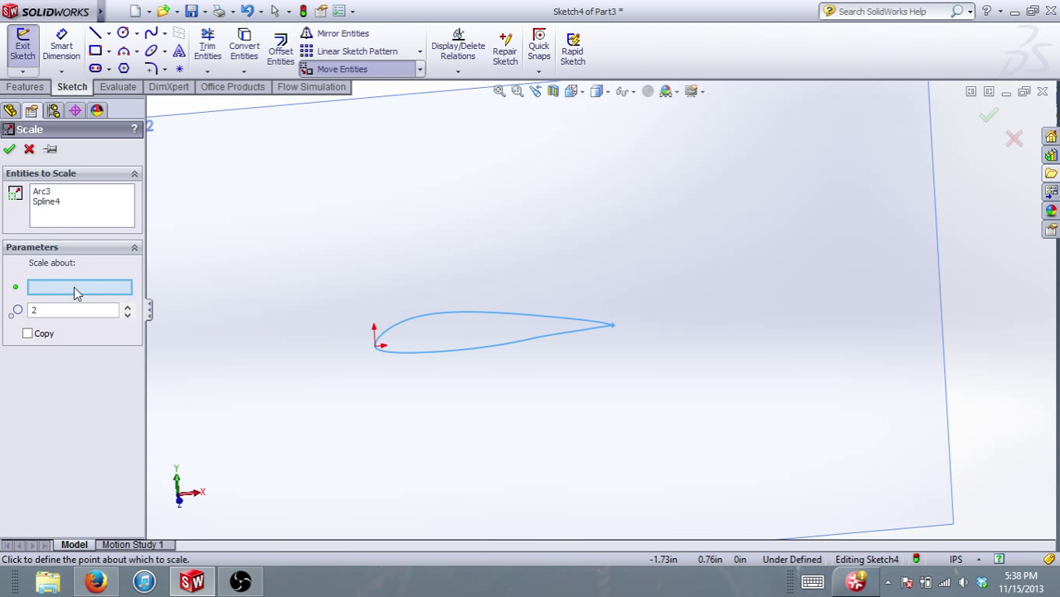
left_click(376, 346)
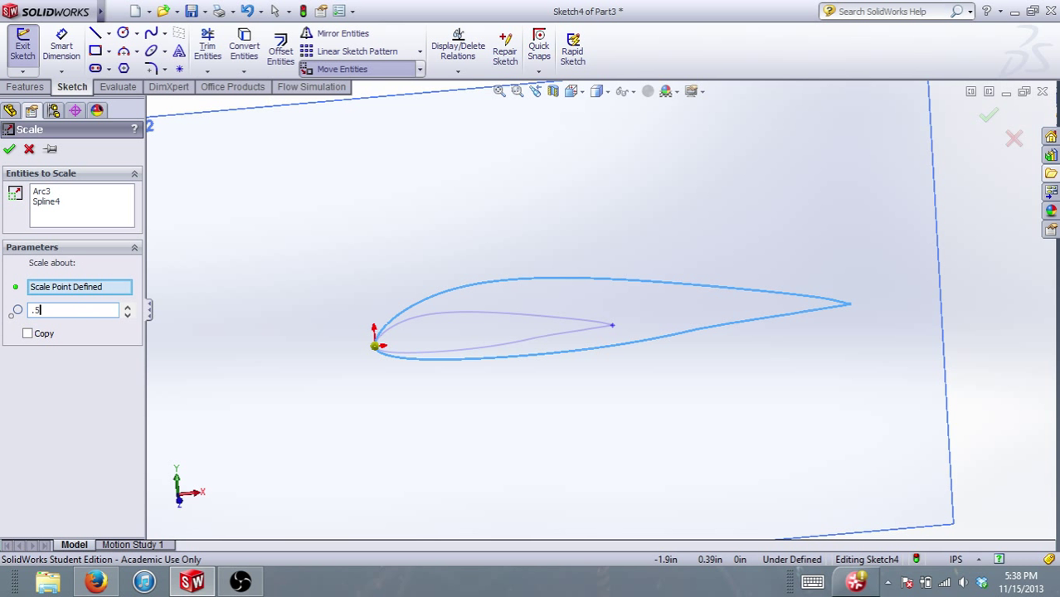
key("Return")
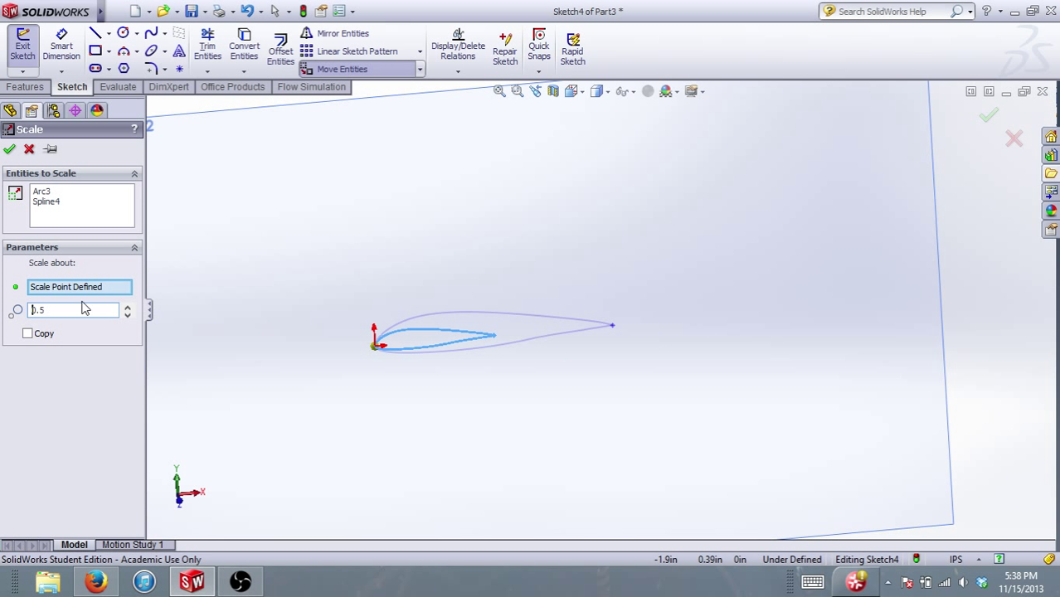
left_click(10, 150)
left_click(987, 115)
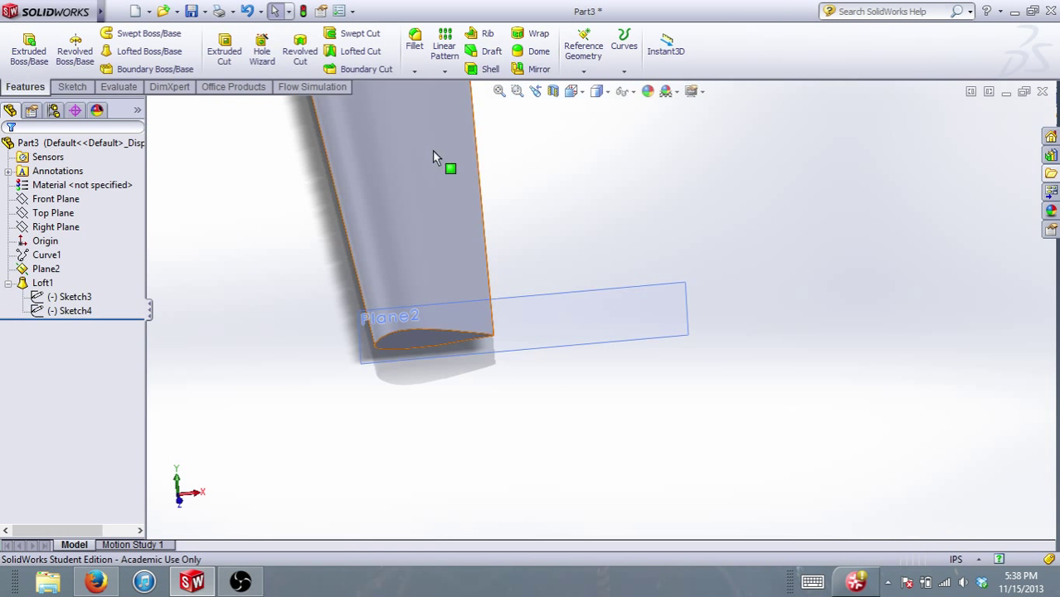
Start a new sketch on the larger airfoil-shaped end face of the lofted wing.
middle_click_drag(432, 293, 602, 294)
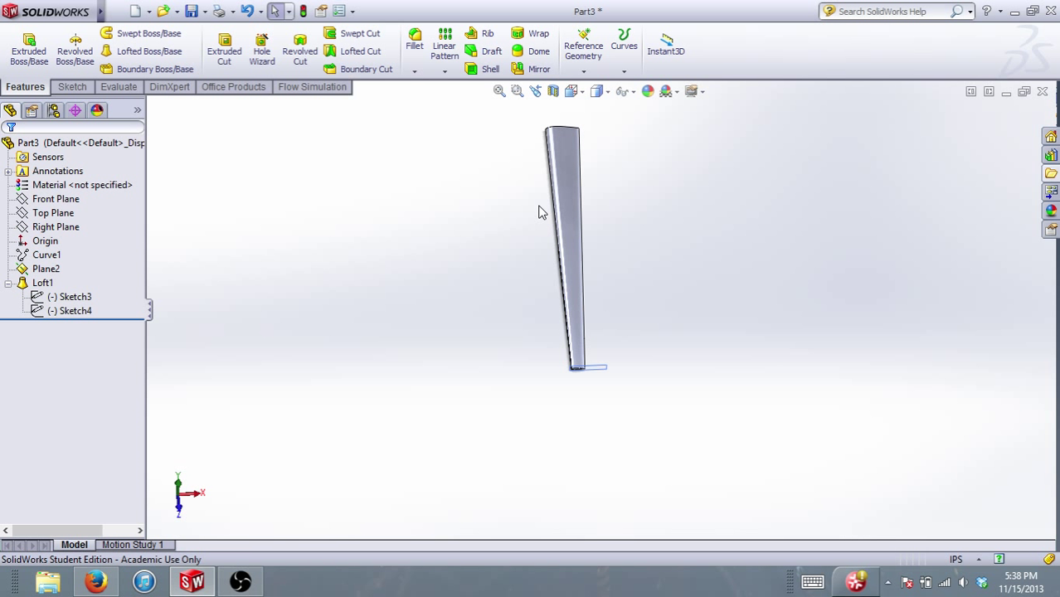
scroll(531, 162, "up", 5)
scroll(602, 284, "down", 10)
middle_click_drag(585, 286, 547, 350)
left_click(535, 342)
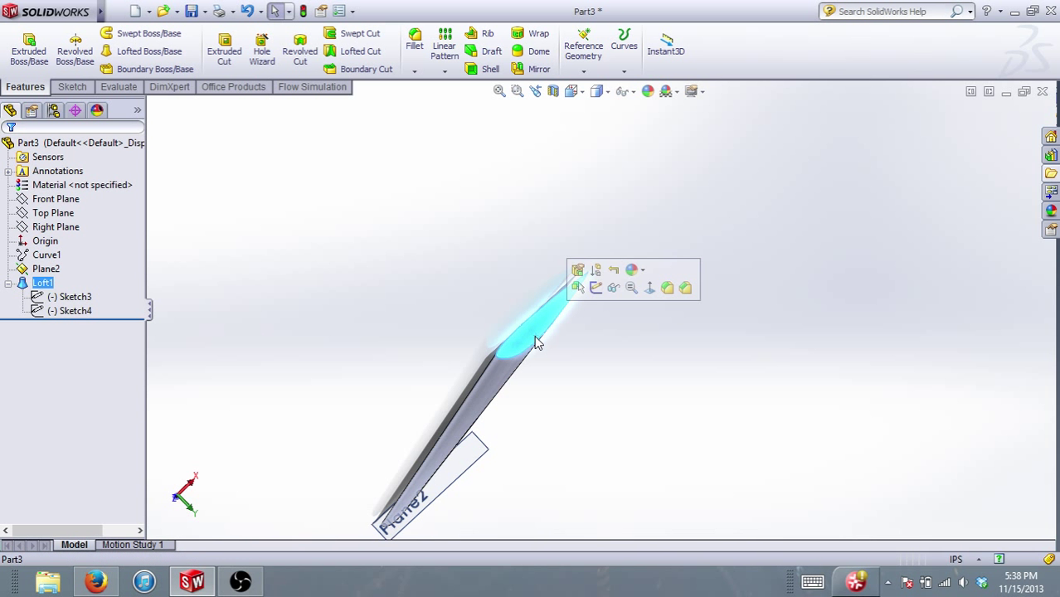
left_click(46, 58)
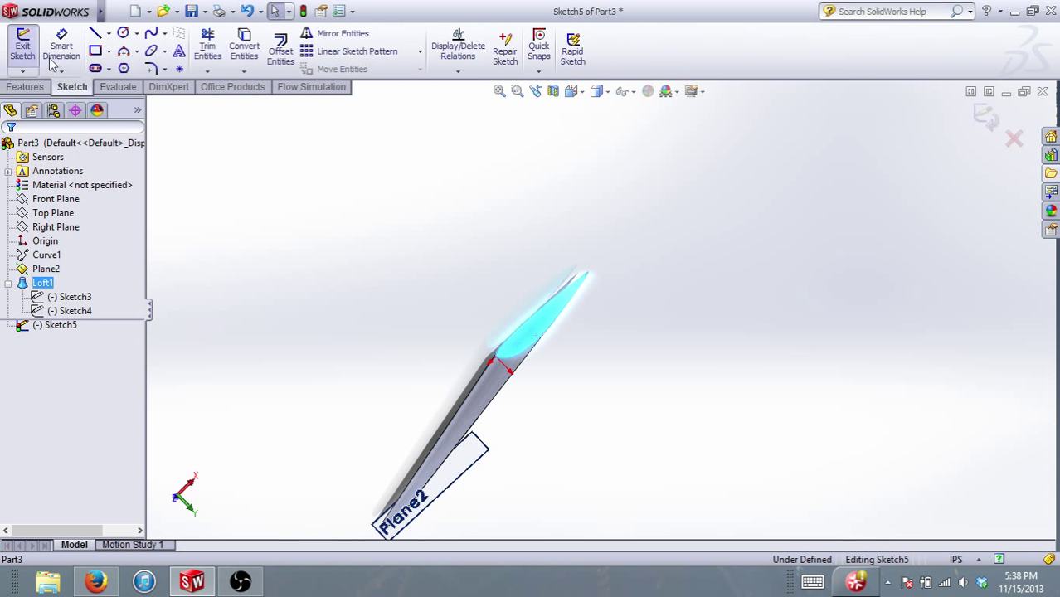
scroll(605, 308, "up", 3)
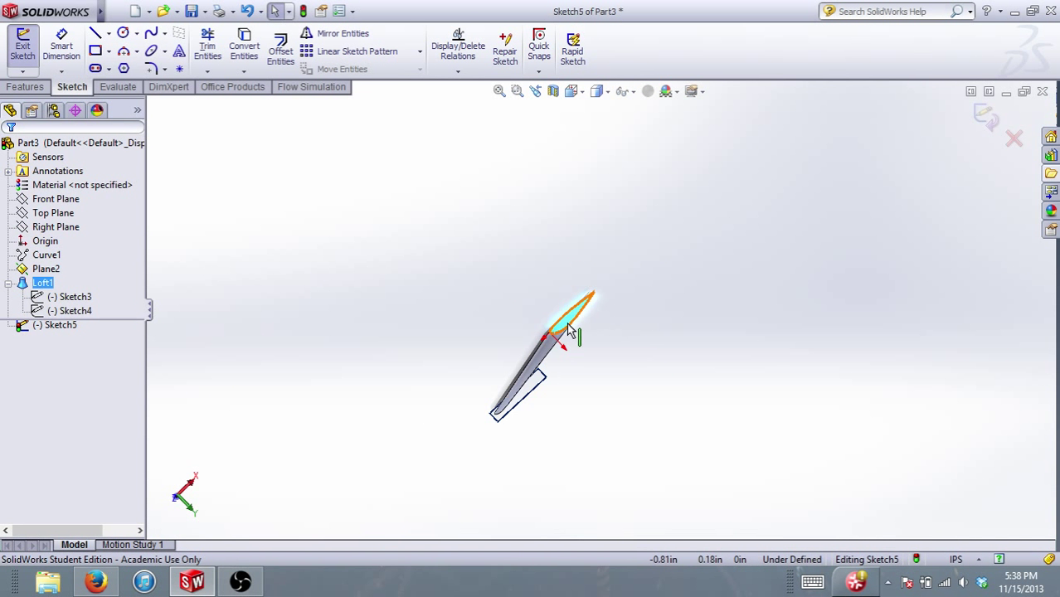
scroll(580, 332, "down", 5)
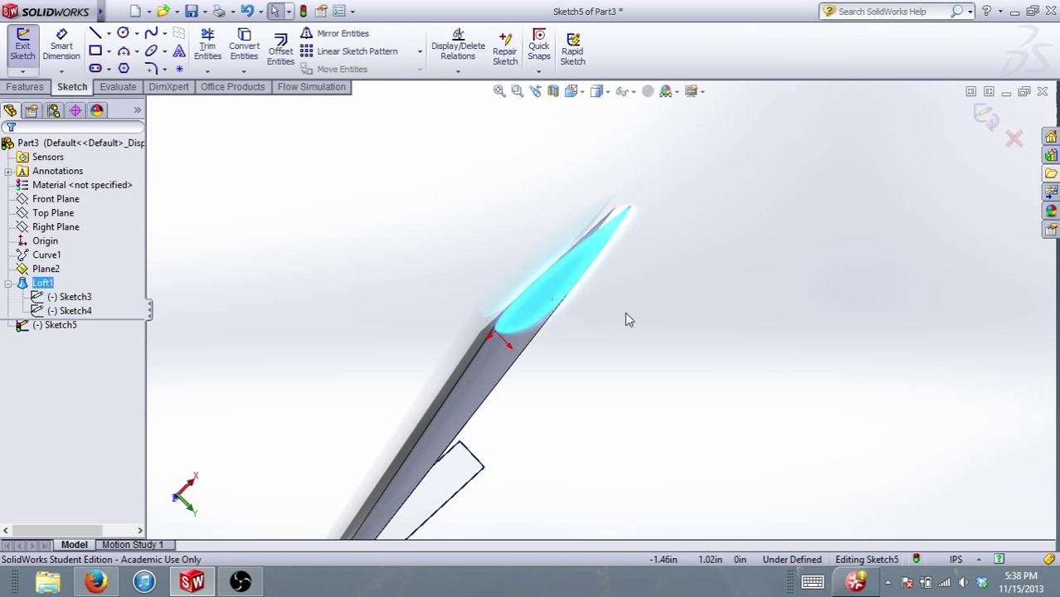
Convert the larger end face's airfoil outline into sketch entities and finish the sketch for a boss extrusion.
left_click(244, 45)
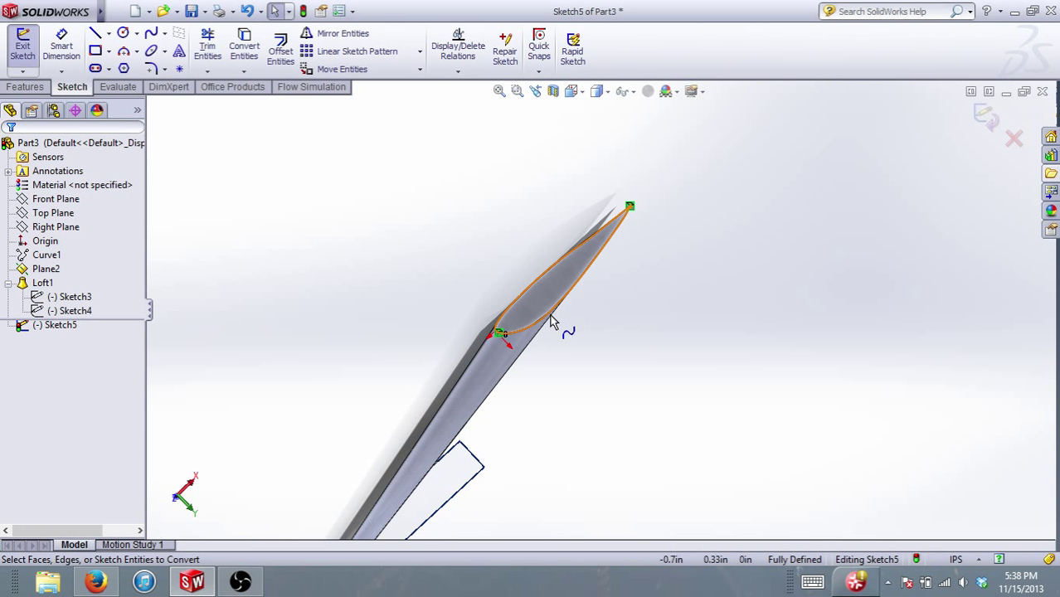
left_click(988, 117)
Try to extrude the converted airfoil outline 21 in outward from the wing's larger end.
scroll(582, 262, "up", 6)
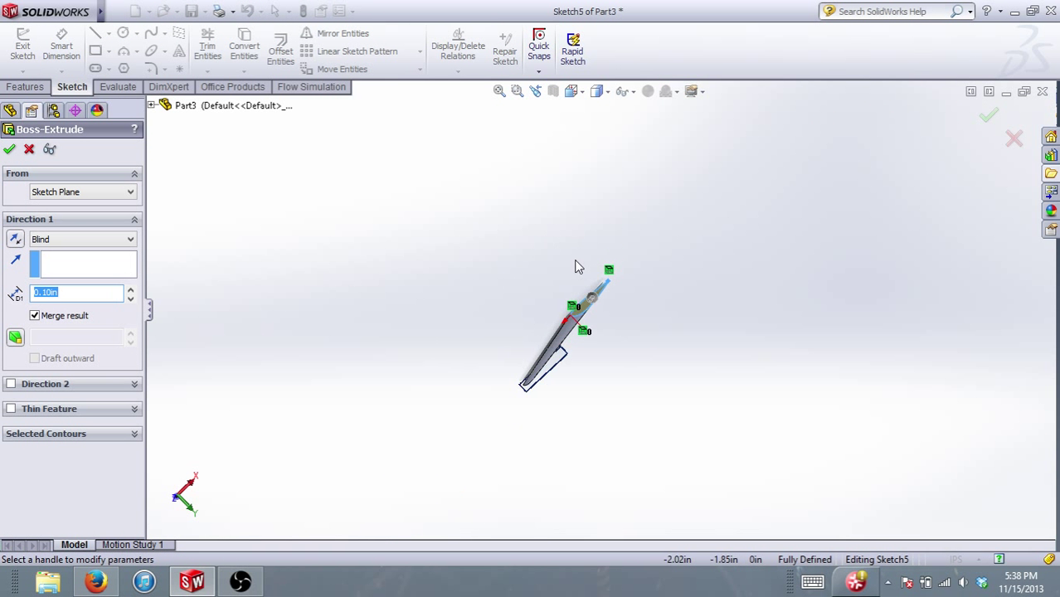
middle_click_drag(578, 266, 518, 166)
scroll(433, 173, "up", 6)
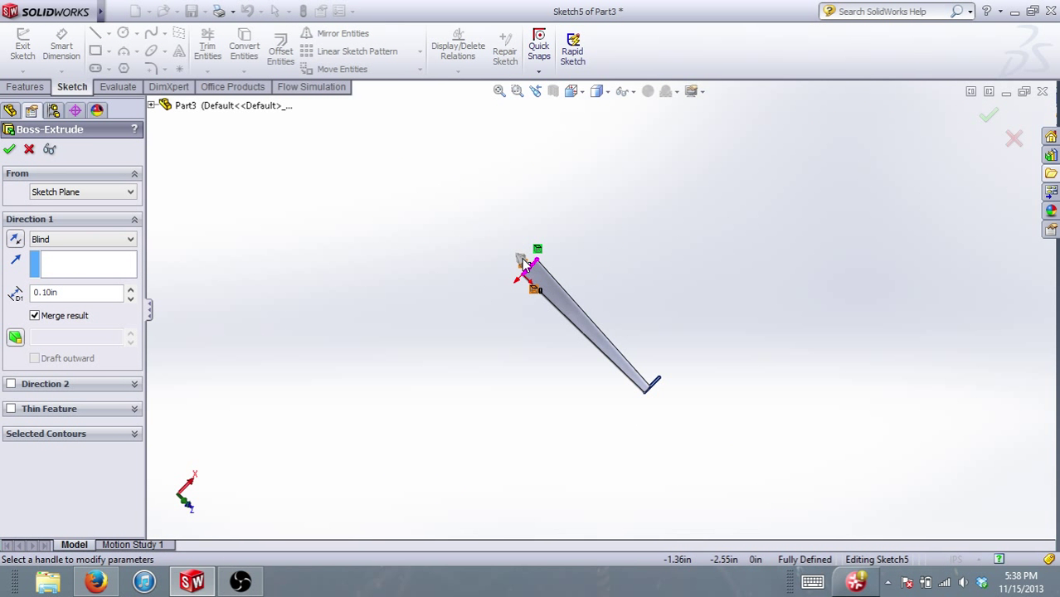
left_click_drag(521, 260, 439, 165)
left_click_drag(520, 260, 448, 150)
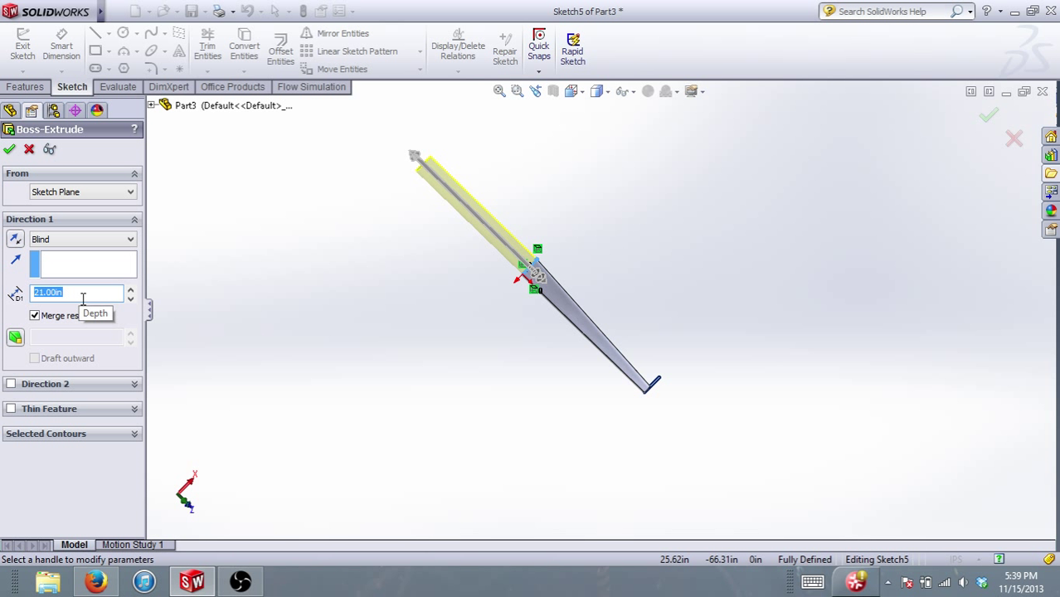
Try adding a 1° draft to the airfoil extrusion and shortening its depth to 3.17 in.
left_click(17, 338)
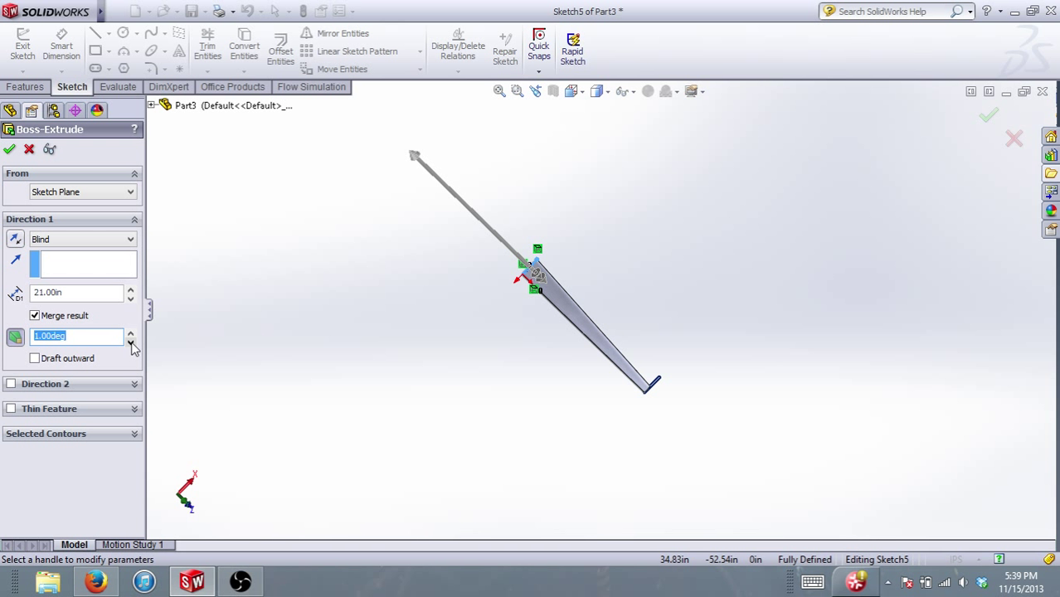
left_click(417, 171)
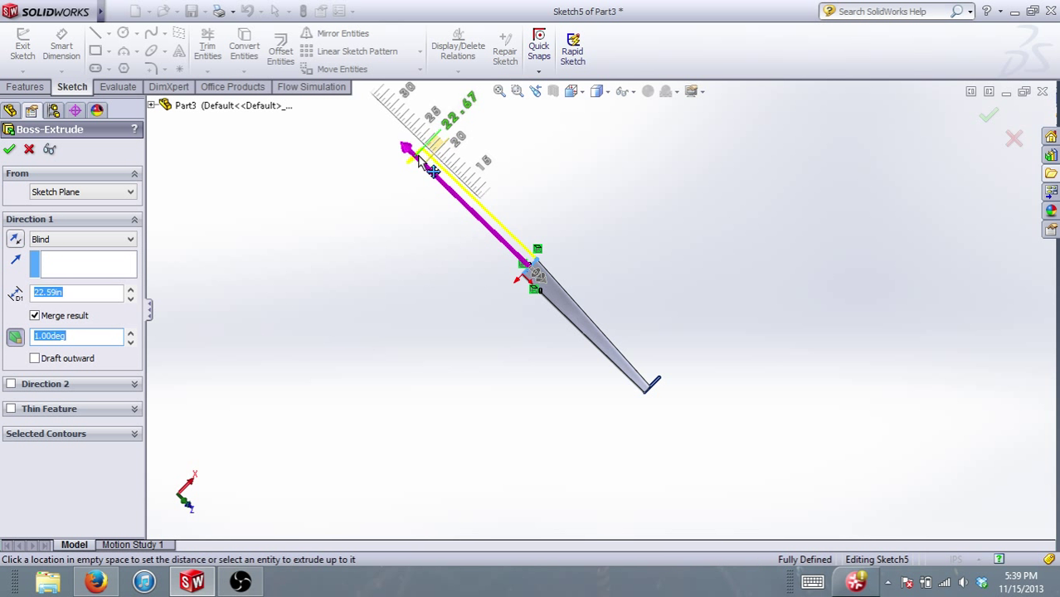
left_click(522, 259)
scroll(507, 268, "down", 4)
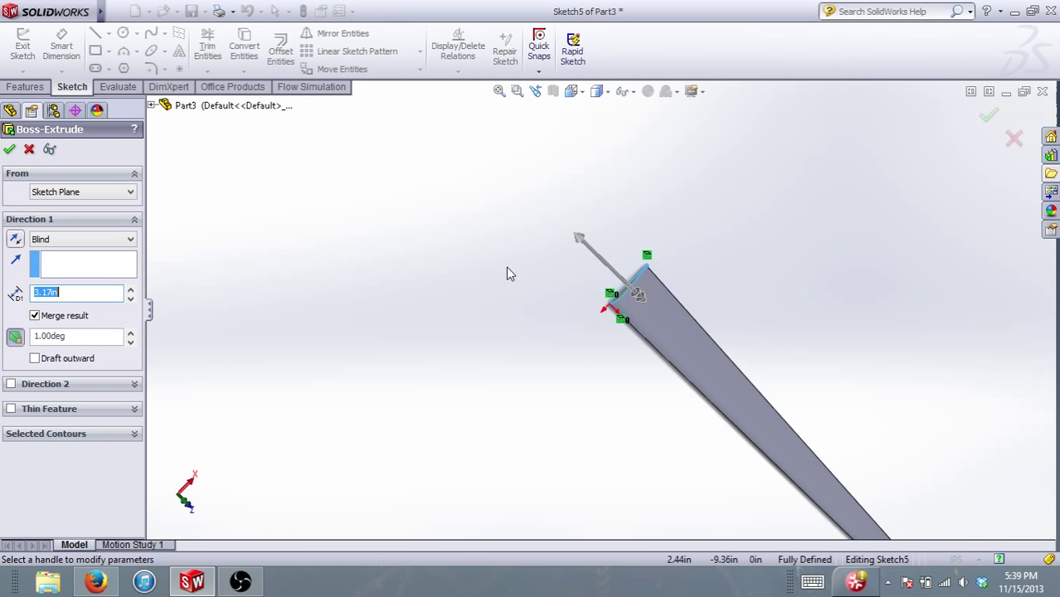
scroll(703, 294, "down", 3)
scroll(678, 296, "down", 2)
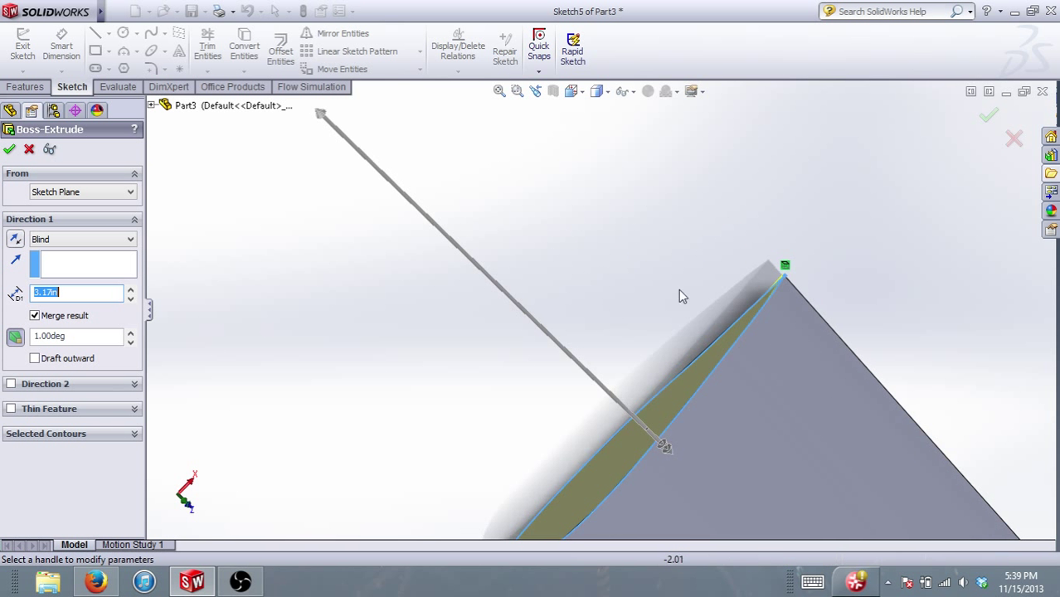
scroll(678, 296, "up", 2)
Try a draft angle of 0.001° on the airfoil extrusion, and cancel the extrusion.
key("Tab")
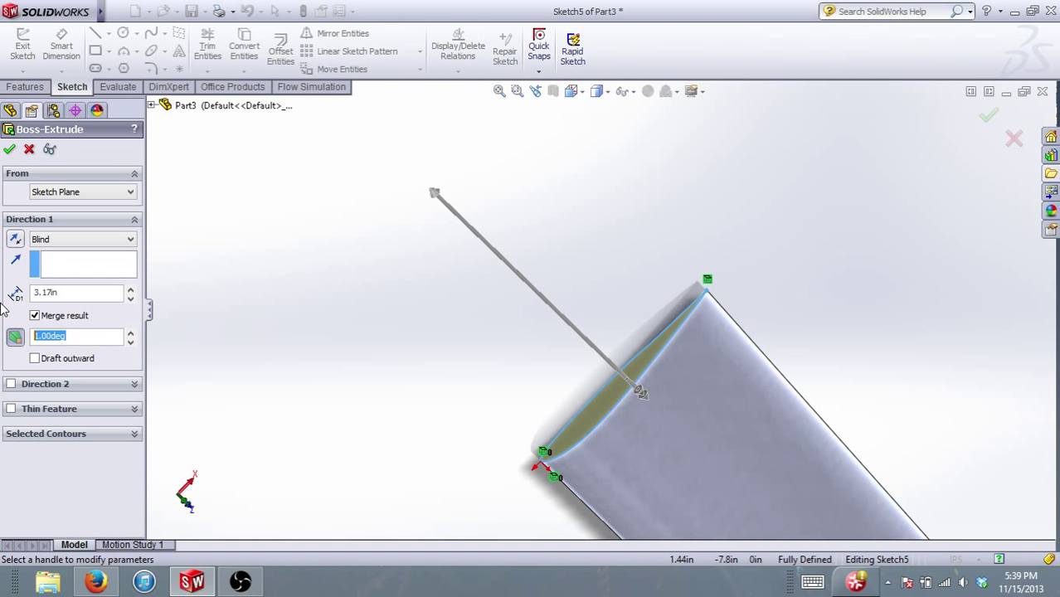
type(".001")
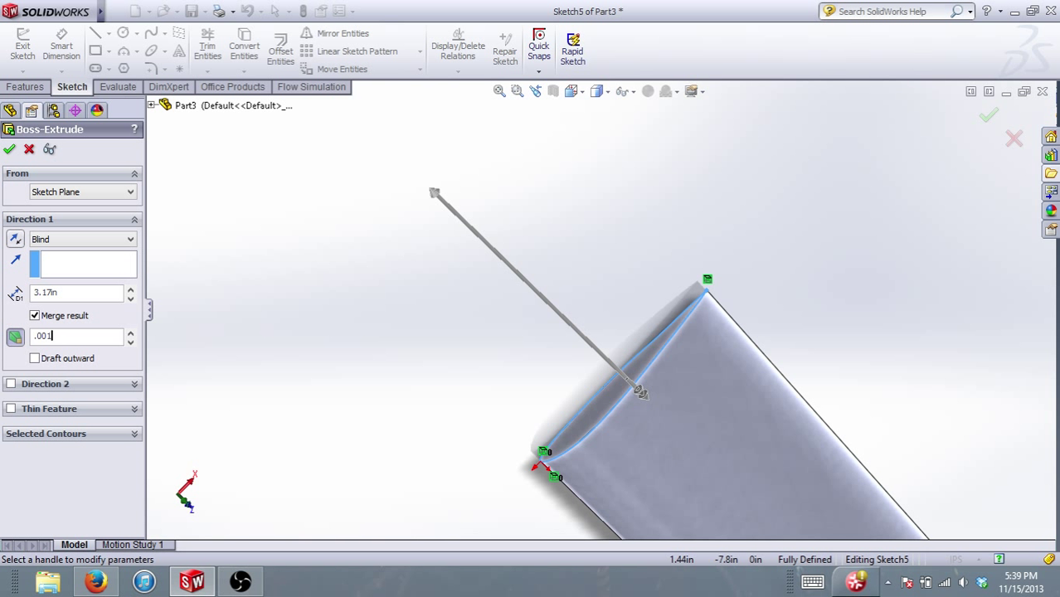
key("Return")
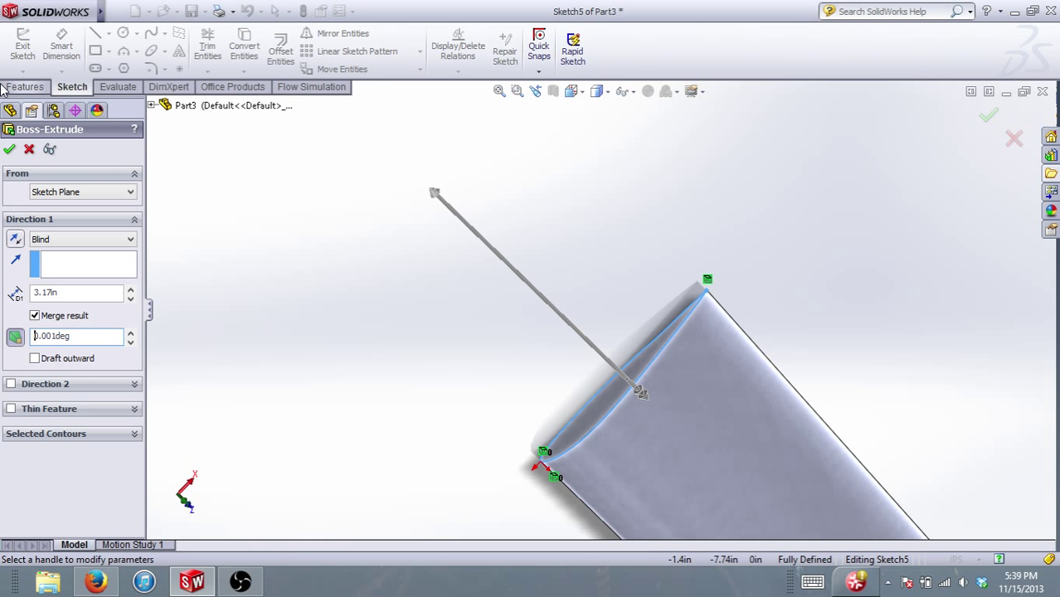
left_click(30, 150)
Exit the end-face sketch, Sketch5, discarding its pending changes.
middle_click_drag(655, 277, 733, 179)
scroll(733, 324, "up", 1)
scroll(717, 357, "down", 3)
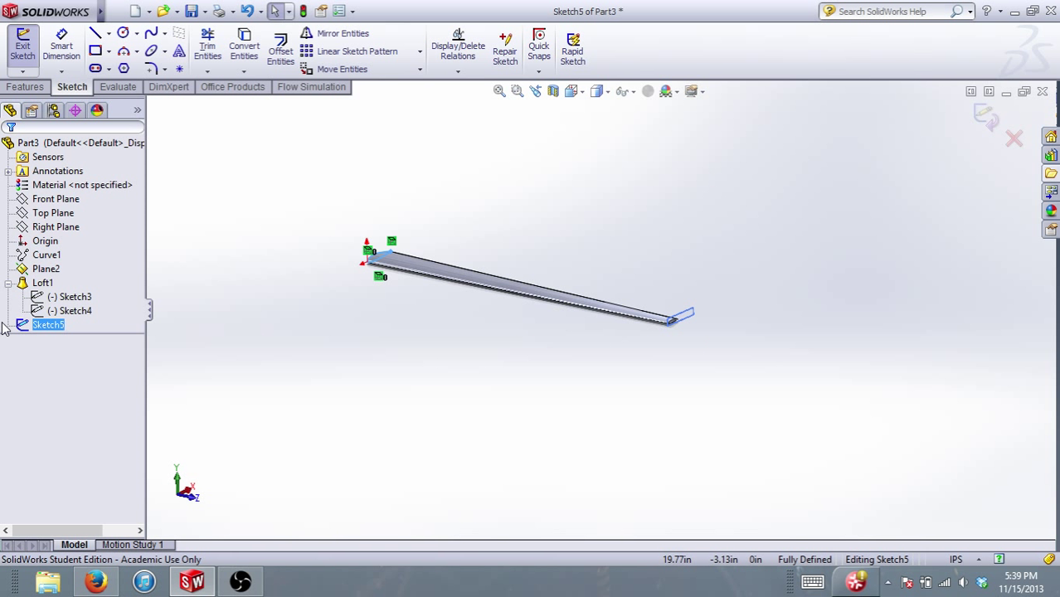
right_click(34, 286)
left_click(312, 312)
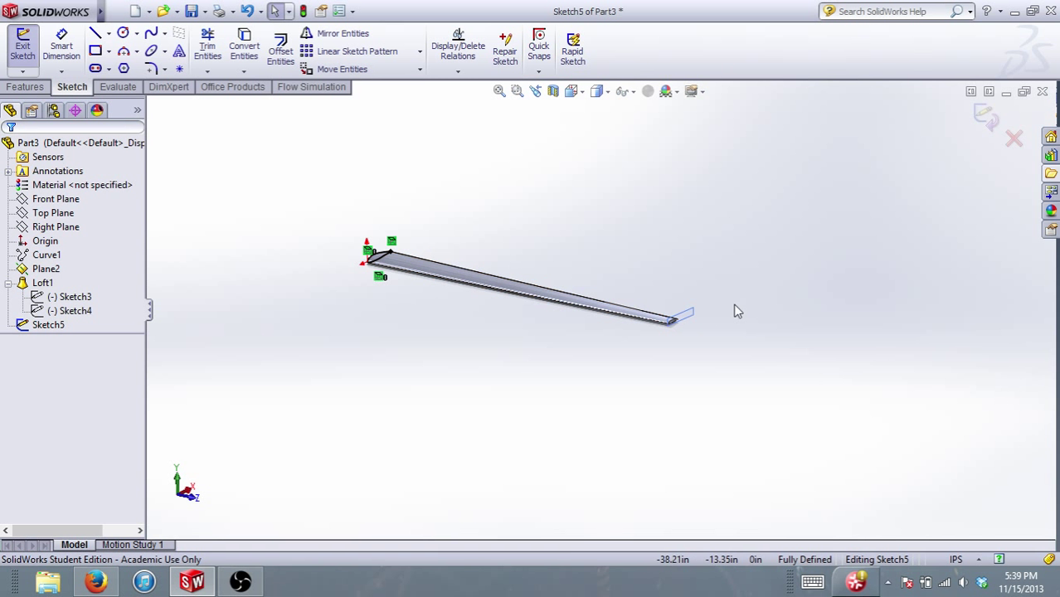
right_click(39, 288)
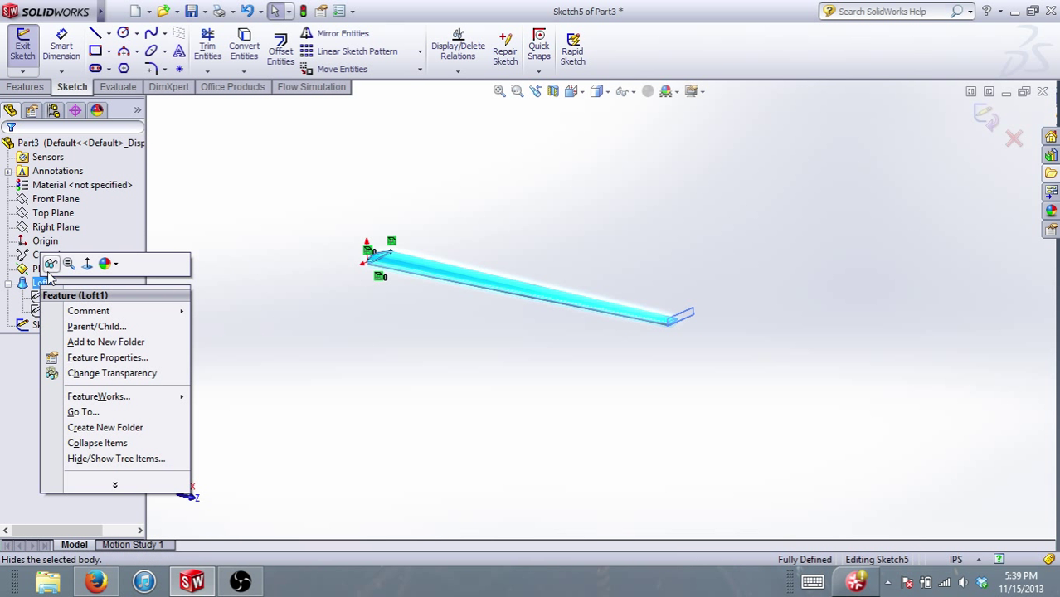
left_click(255, 300)
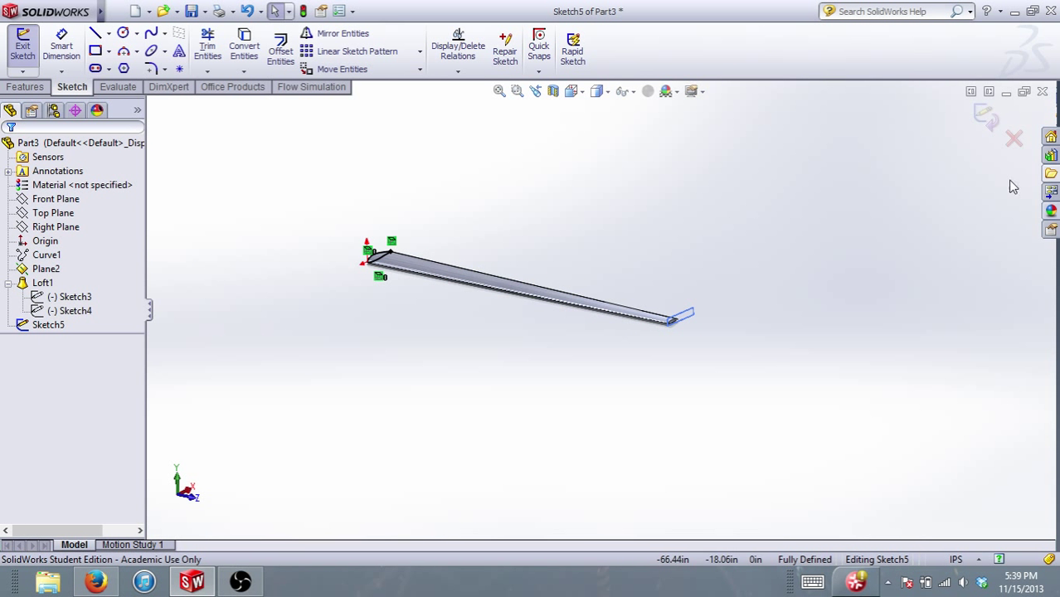
left_click(1013, 137)
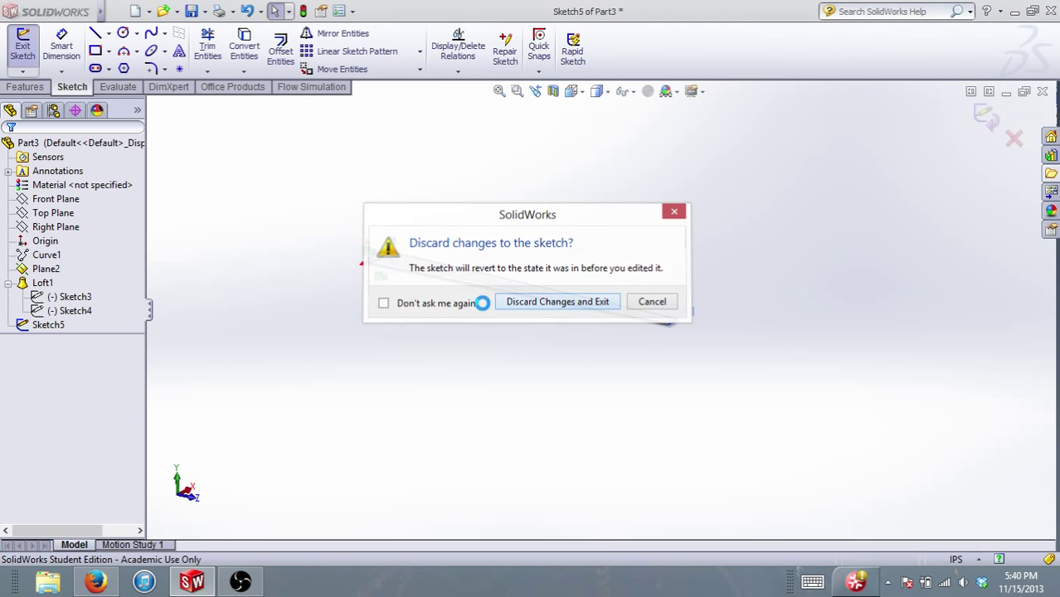
left_click(530, 302)
Open the wing loft's definition, examine how its two airfoil profiles connect, and close it.
left_click(41, 282)
right_click(41, 285)
left_click(48, 260)
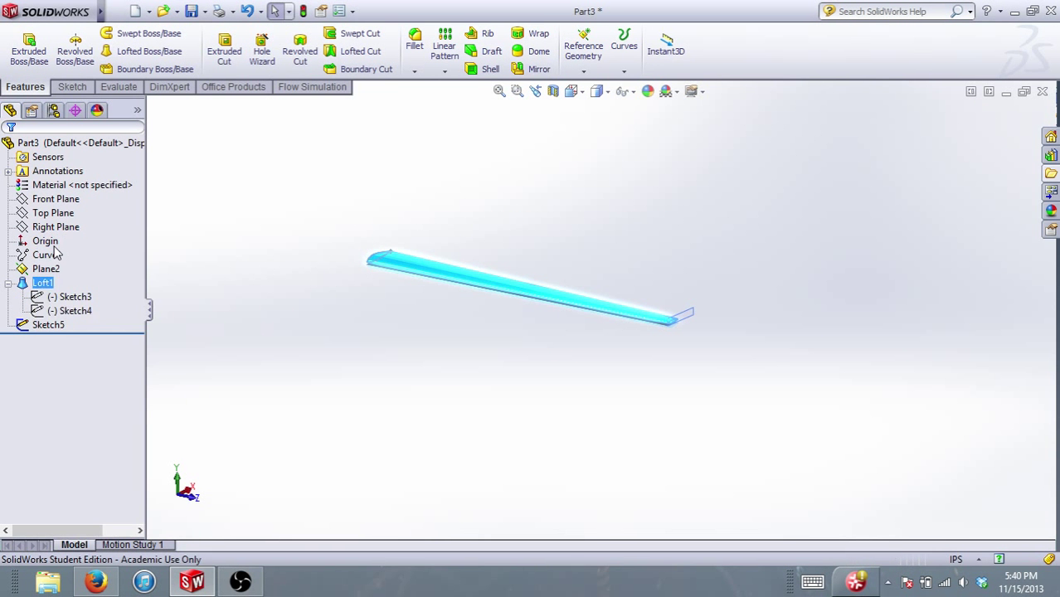
scroll(685, 330, "down", 10)
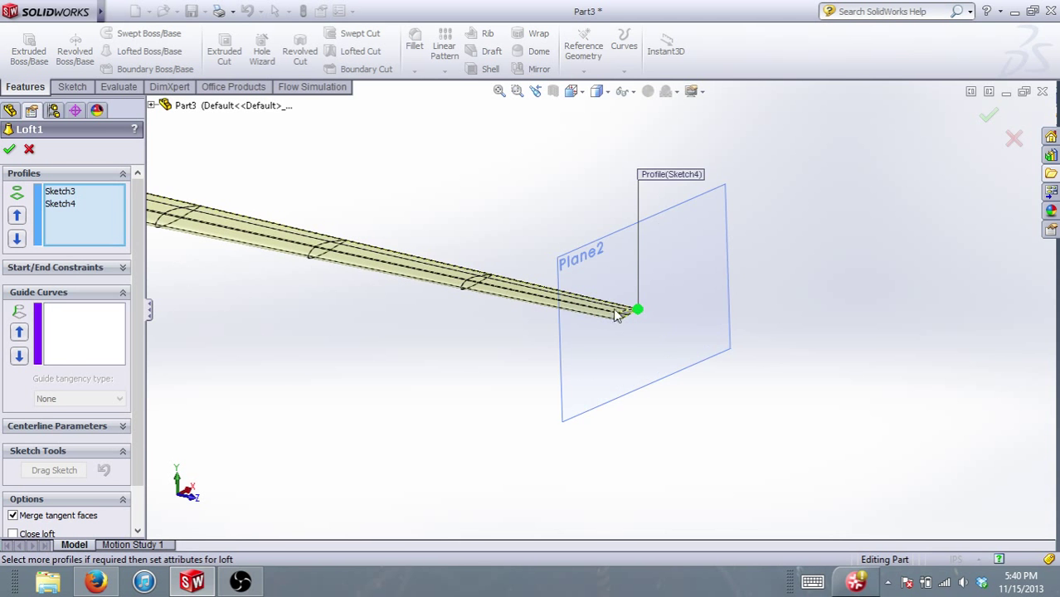
scroll(558, 291, "up", 10)
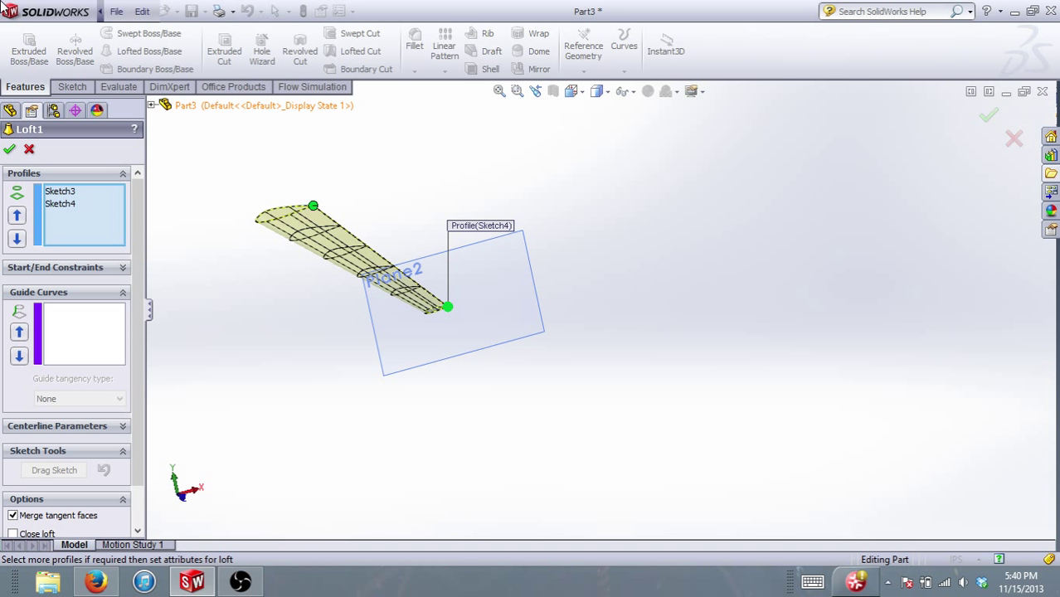
left_click(988, 116)
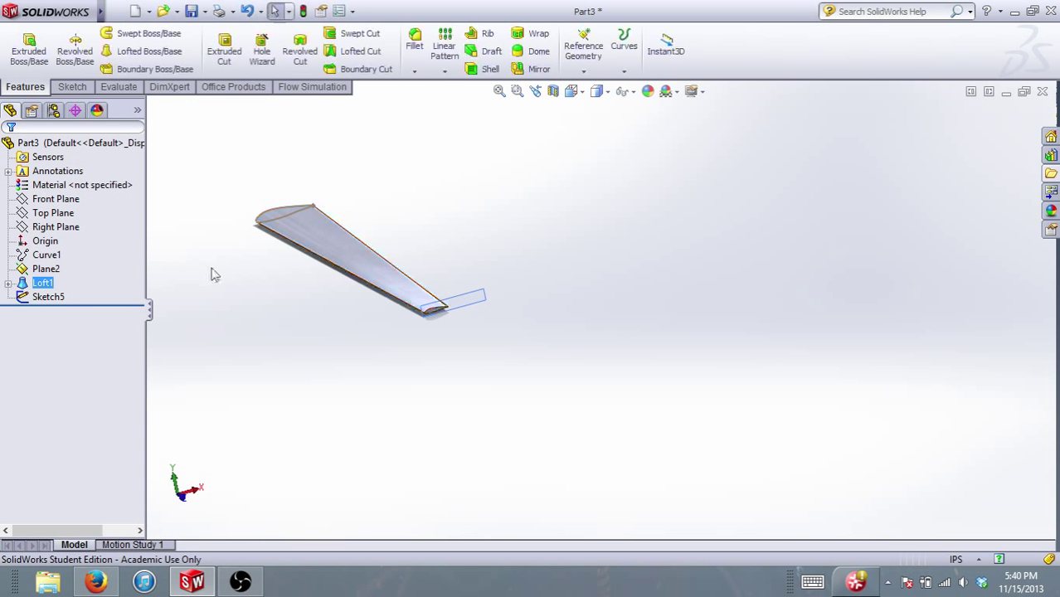
Create a new part document.
left_click(148, 10)
left_click(156, 26)
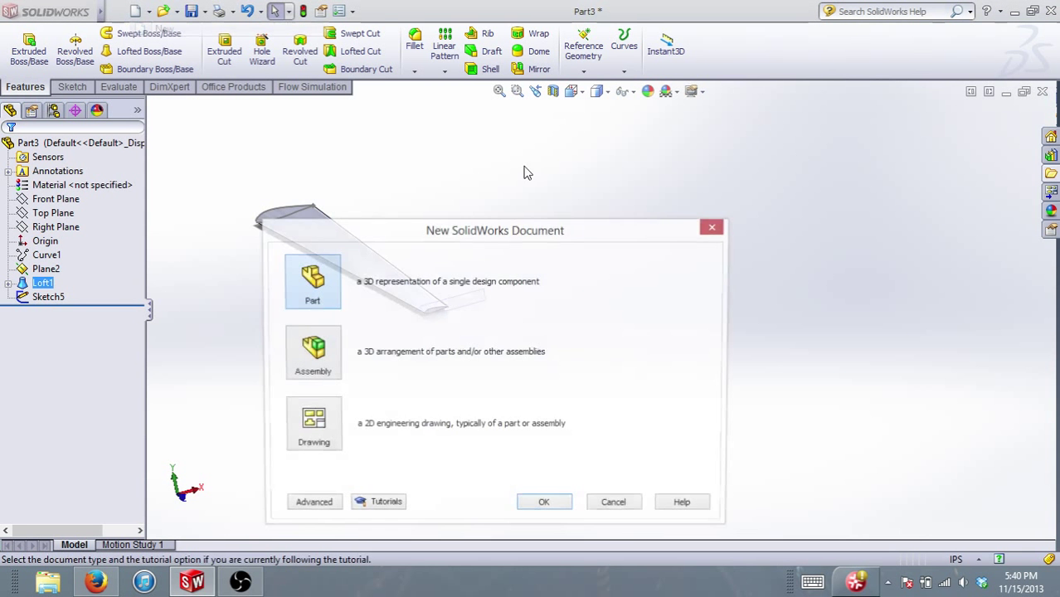
left_click(545, 505)
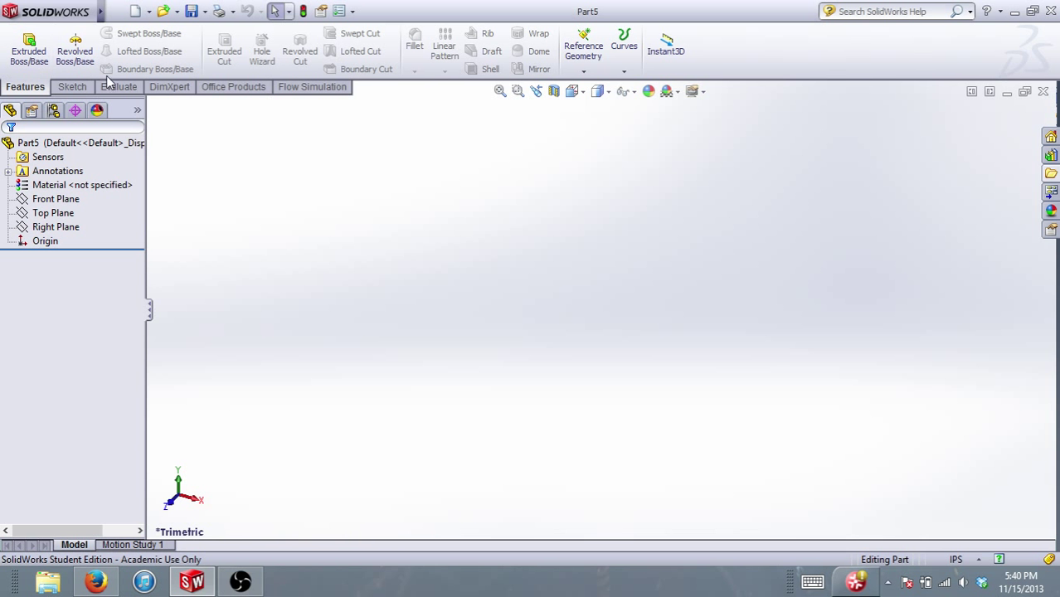
Sketch a corner rectangle on the Front Plane from the origin, about 1.76 in by 1.81 in, and exit the sketch.
left_click(72, 87)
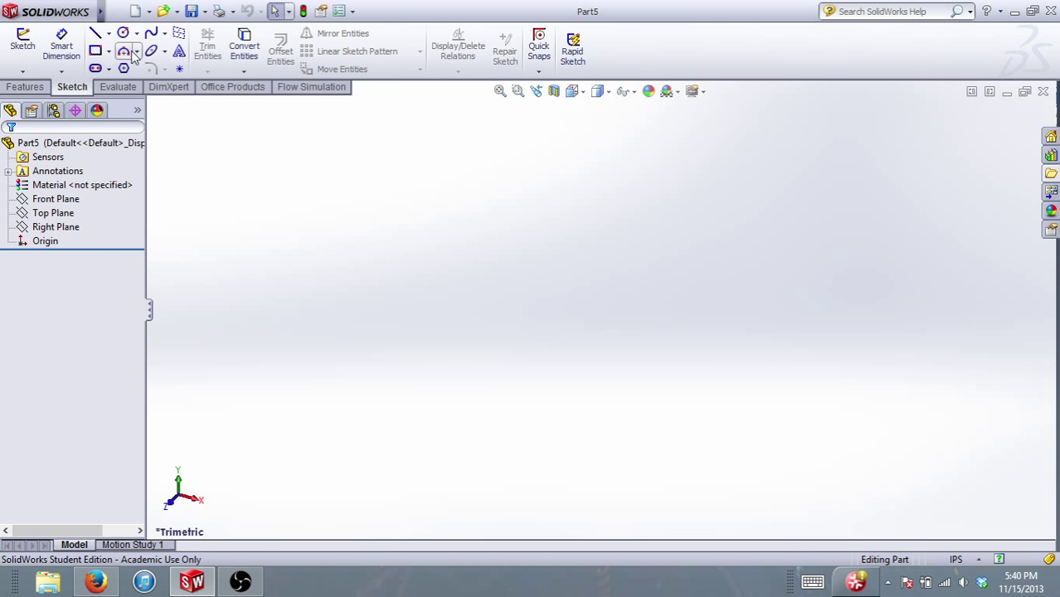
left_click(94, 53)
left_click(628, 255)
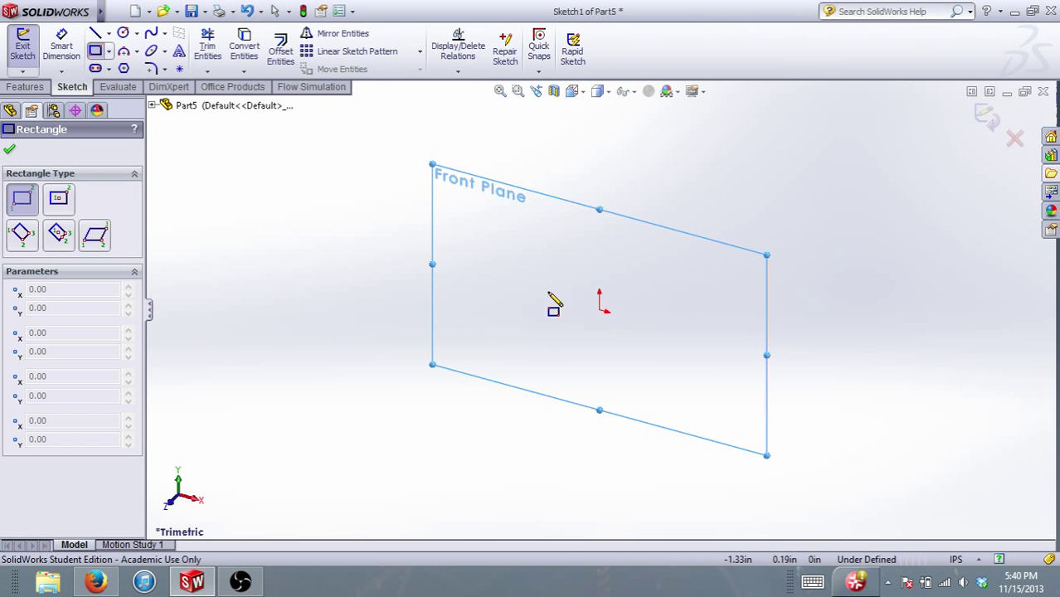
left_click(599, 311)
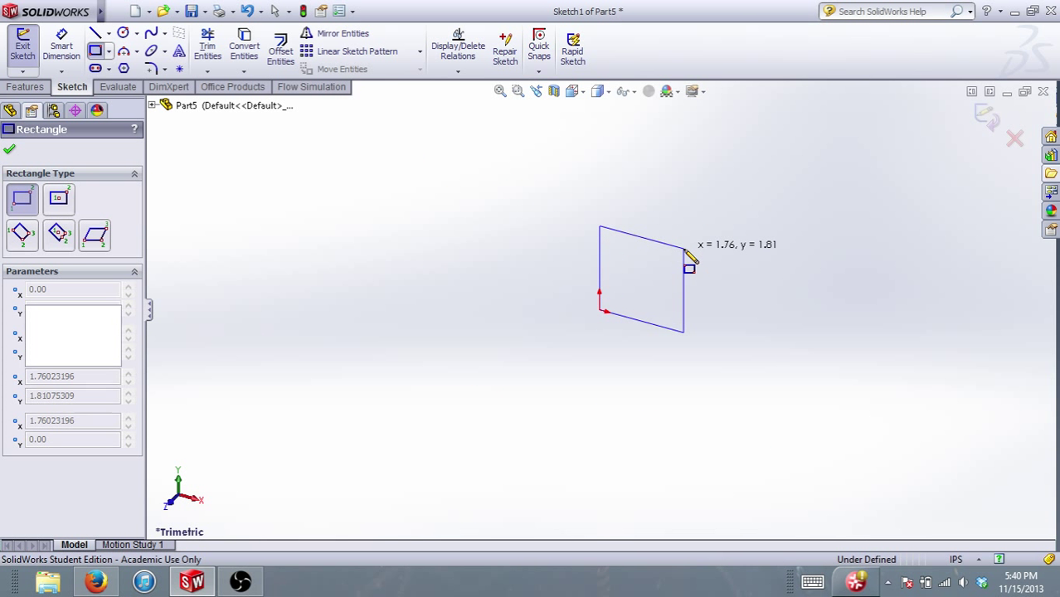
left_click(683, 248)
left_click(9, 149)
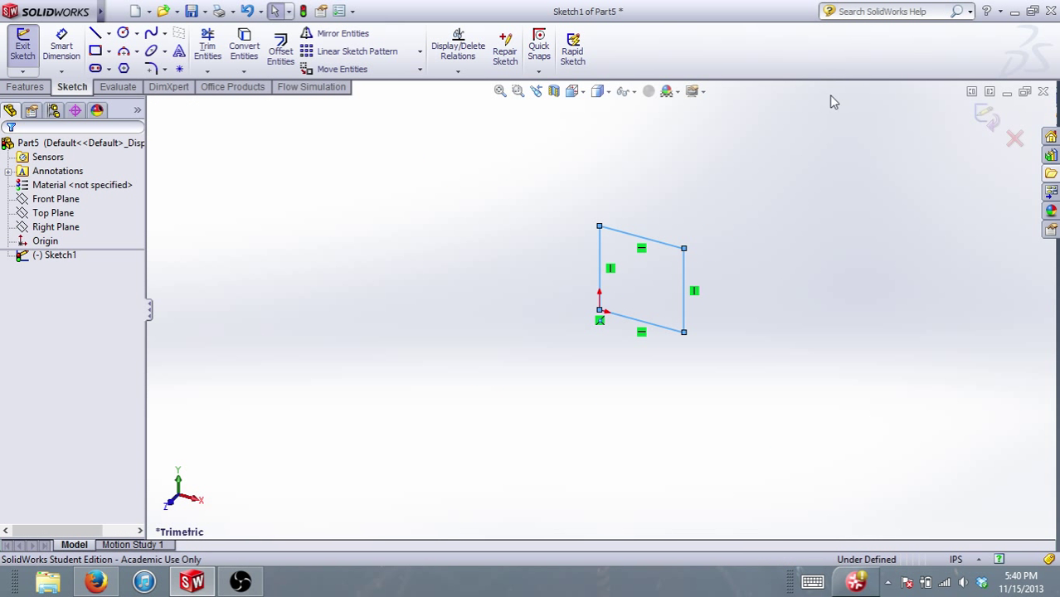
left_click(986, 119)
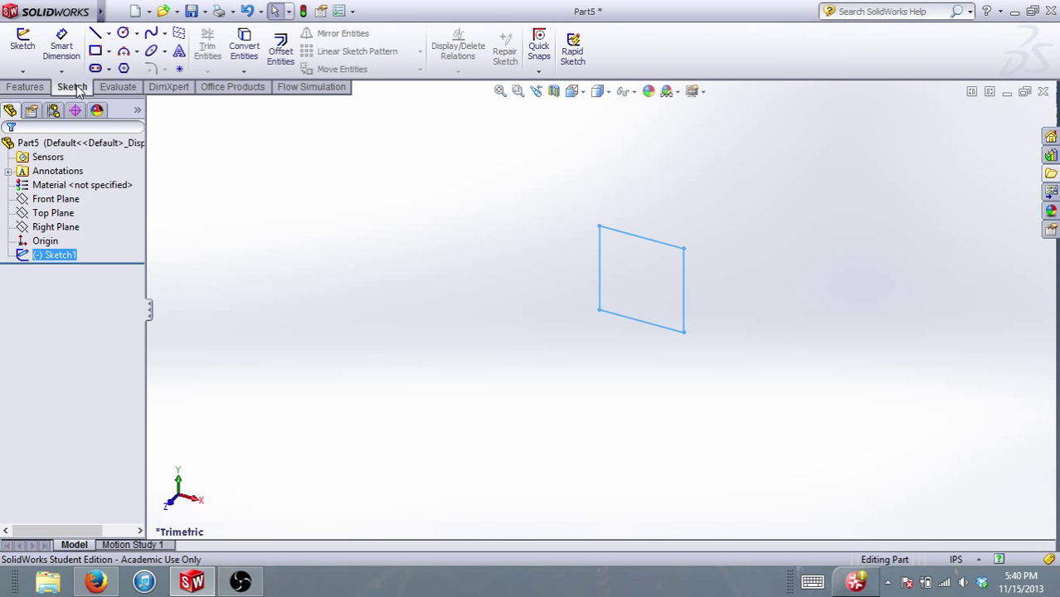
Create a reference plane offset 3 in from the Front Plane.
left_click(25, 86)
left_click(580, 73)
left_click(585, 86)
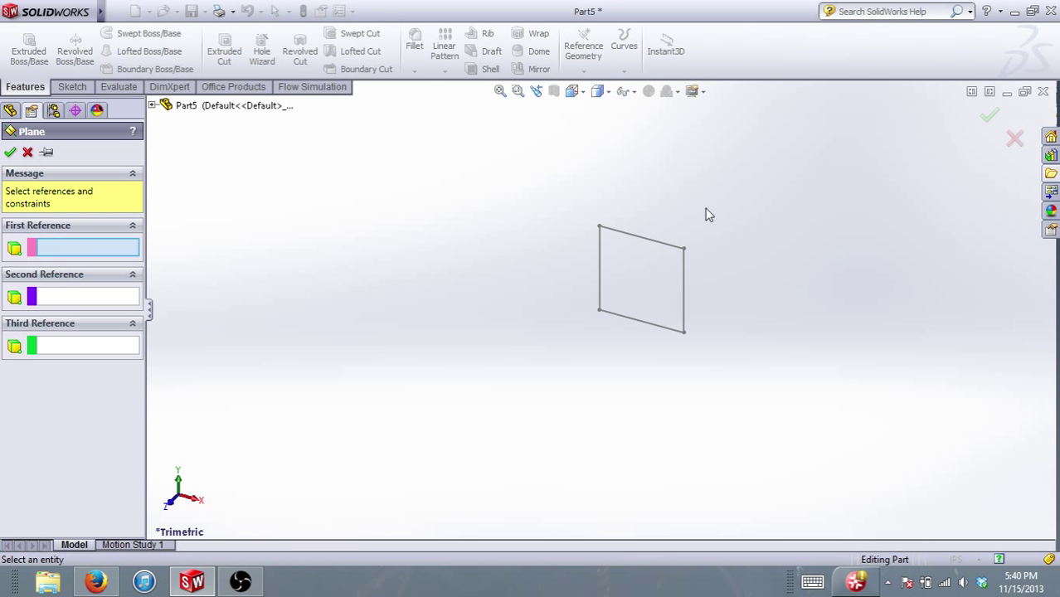
left_click(153, 112)
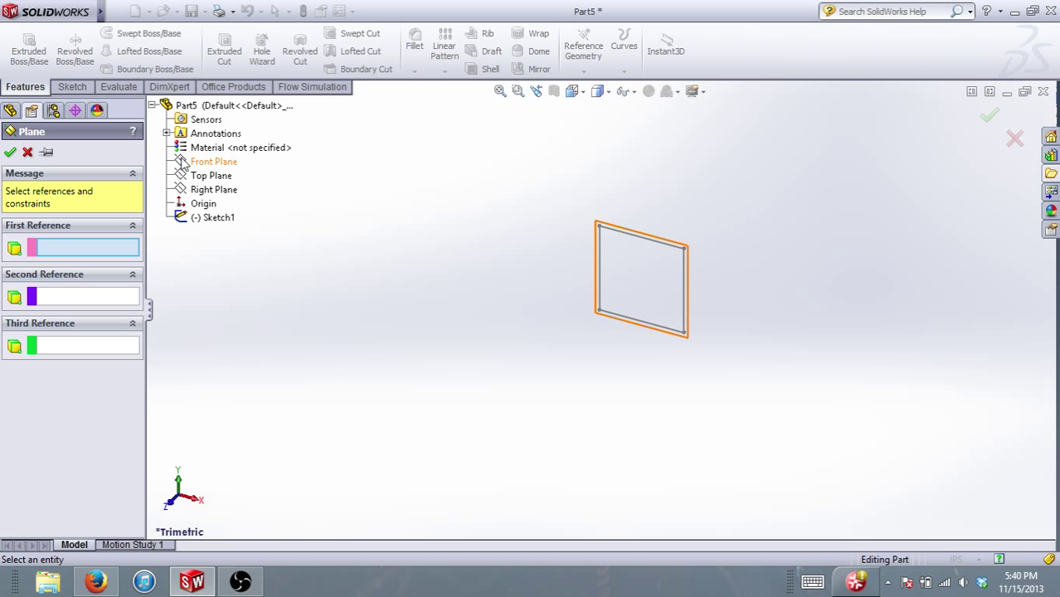
left_click(189, 163)
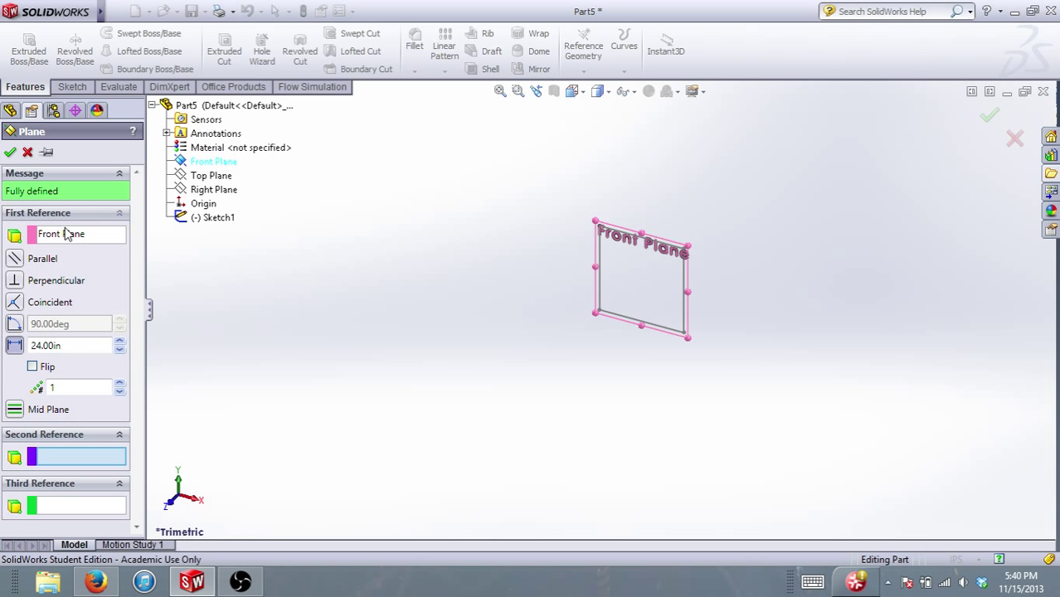
left_click(73, 345)
type("3")
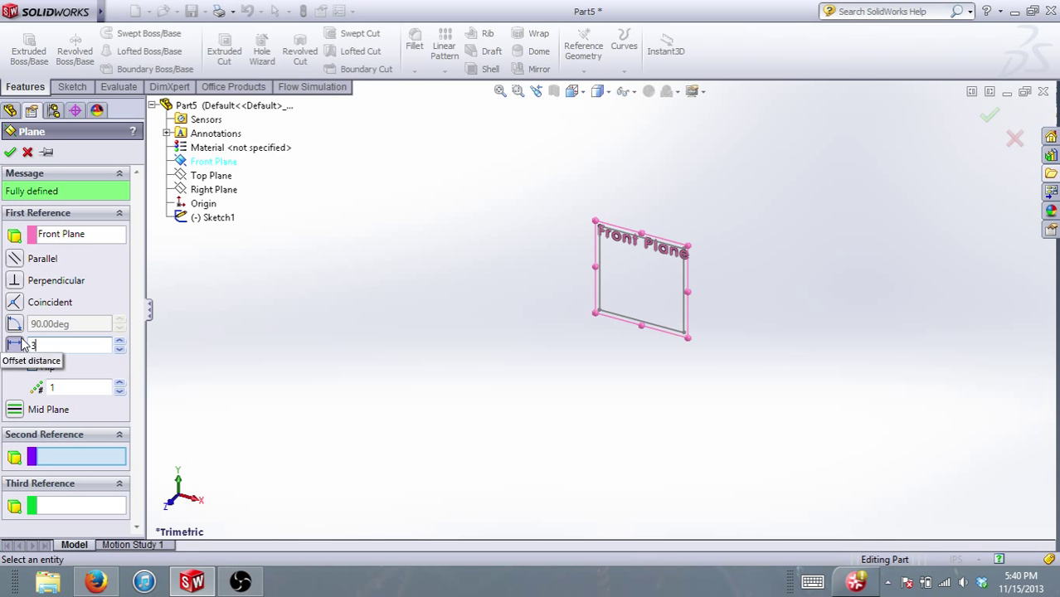
left_click(10, 151)
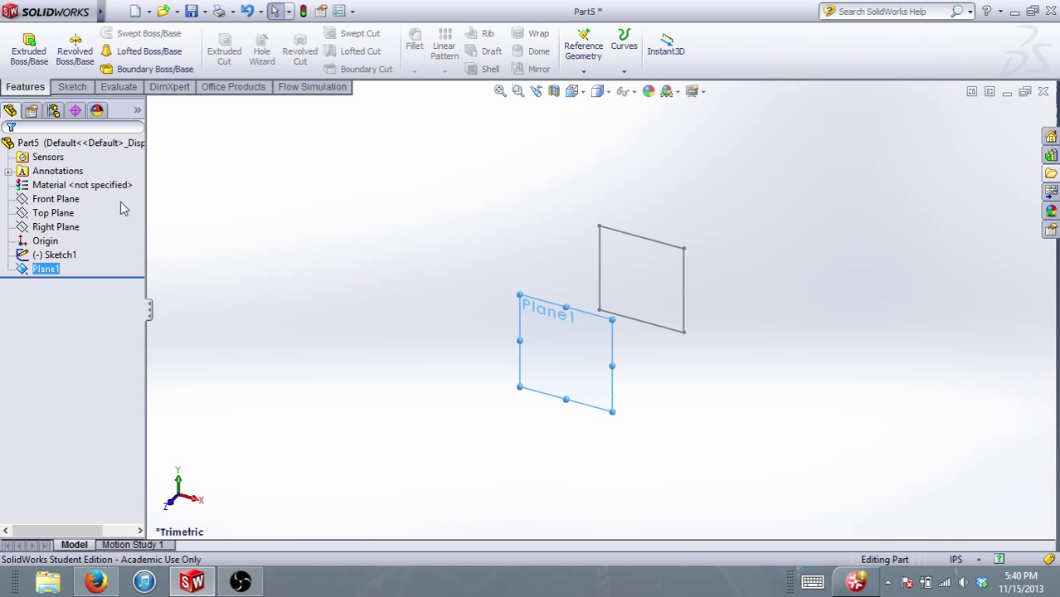
Sketch on the offset plane by converting all four edges of the Front Plane rectangle, and exit the sketch.
left_click(56, 227, "ctrl")
left_click(58, 225, "ctrl")
left_click(72, 87)
left_click(22, 46)
left_click(244, 46)
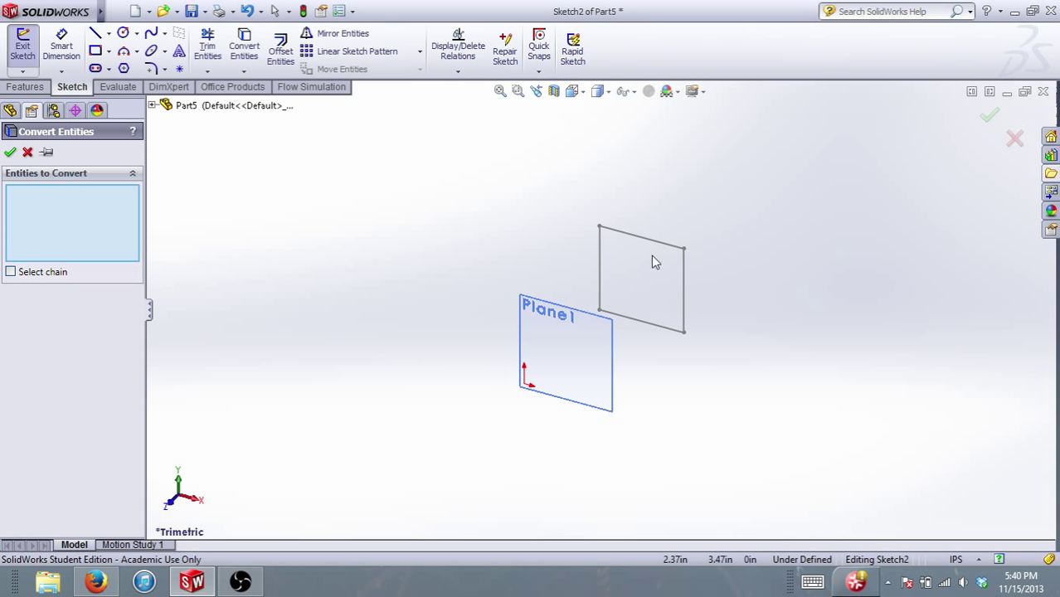
left_click(684, 286)
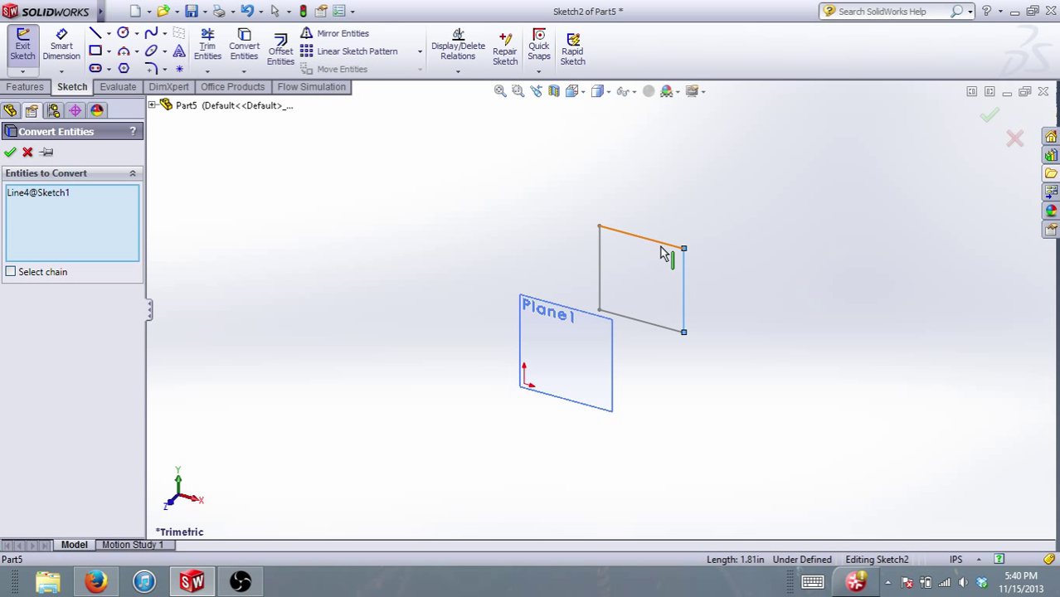
left_click(661, 248)
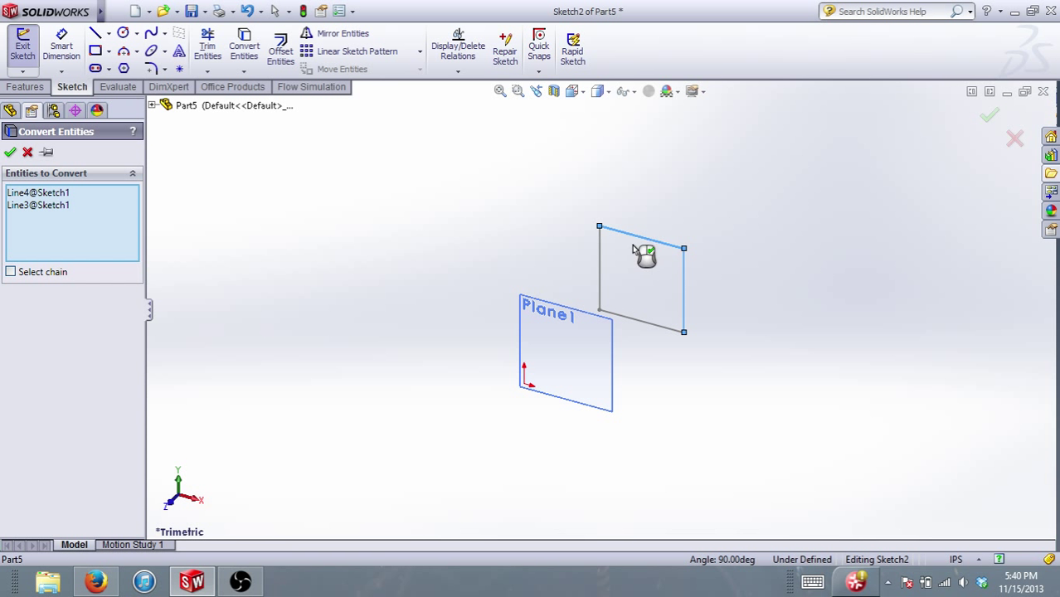
left_click(661, 330)
left_click(600, 286)
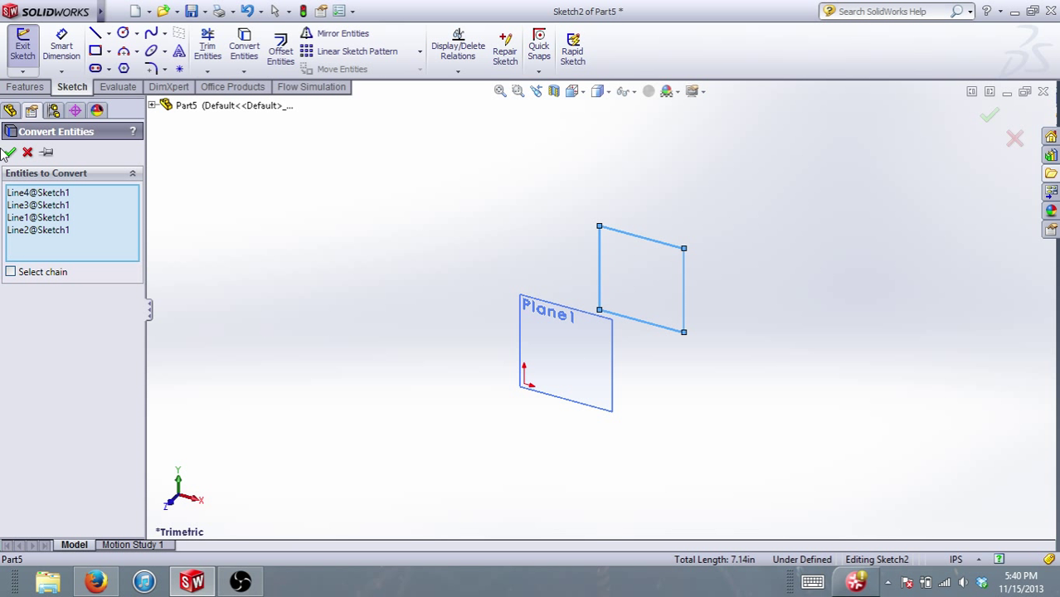
right_click(601, 228)
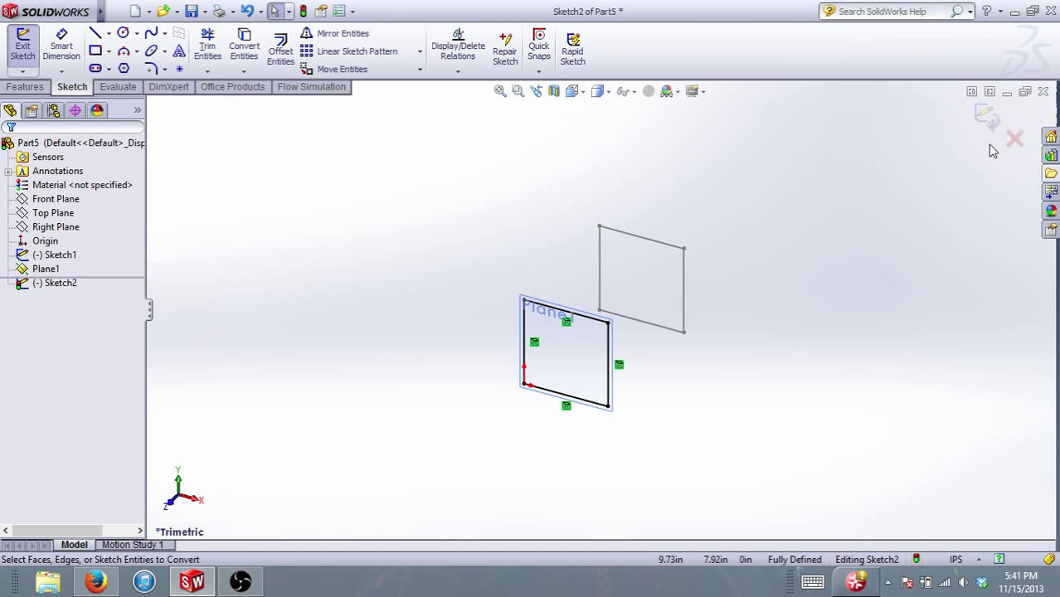
left_click(986, 117)
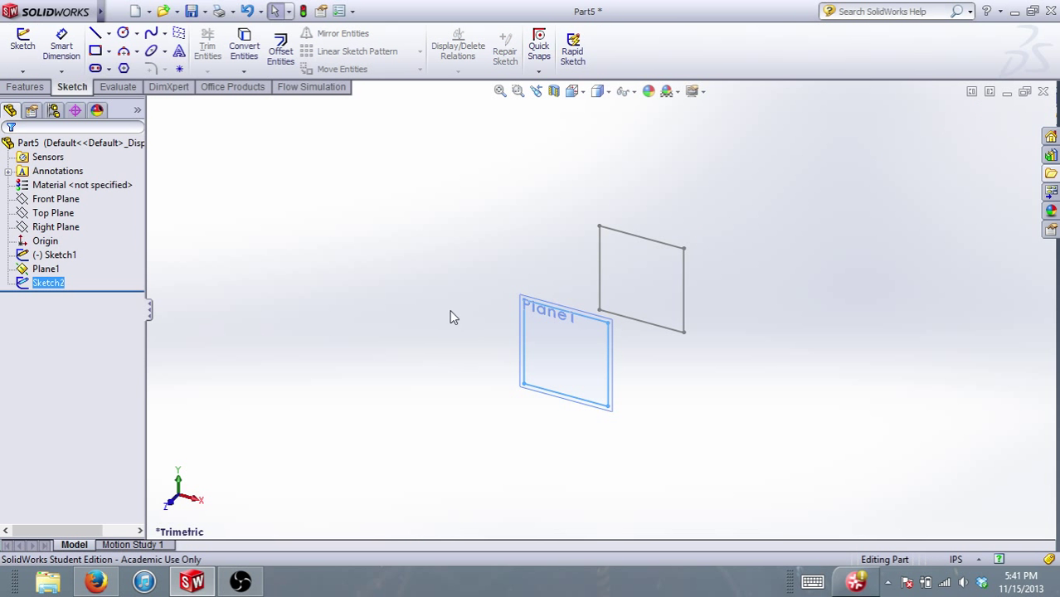
Set up a loft between the offset-plane rectangle and the Front Plane rectangle, picking non-matching corners, and examine the preview.
left_click(40, 87)
left_click(141, 52)
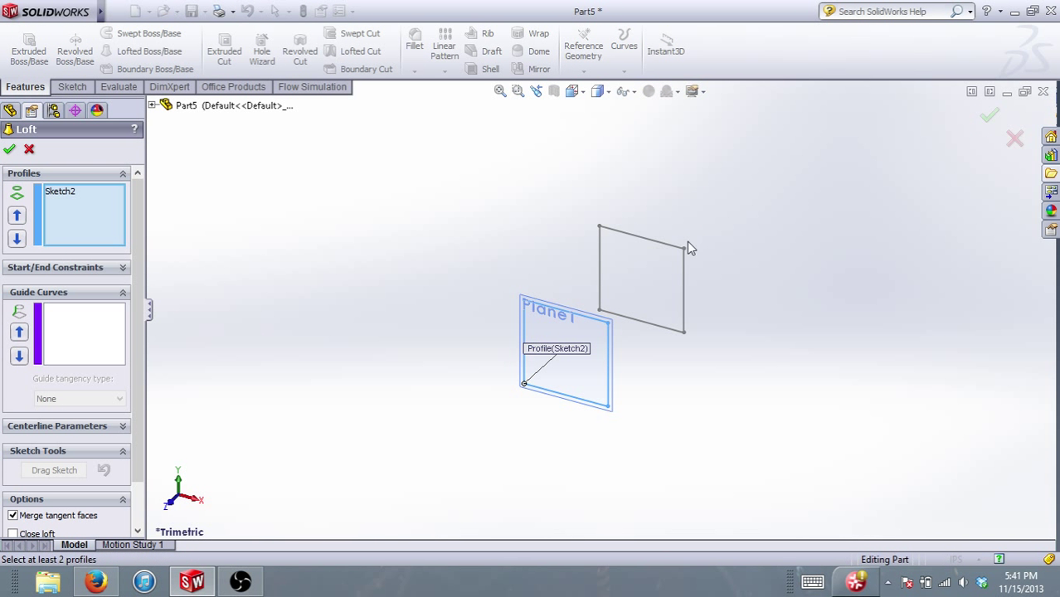
left_click(654, 250)
key("f")
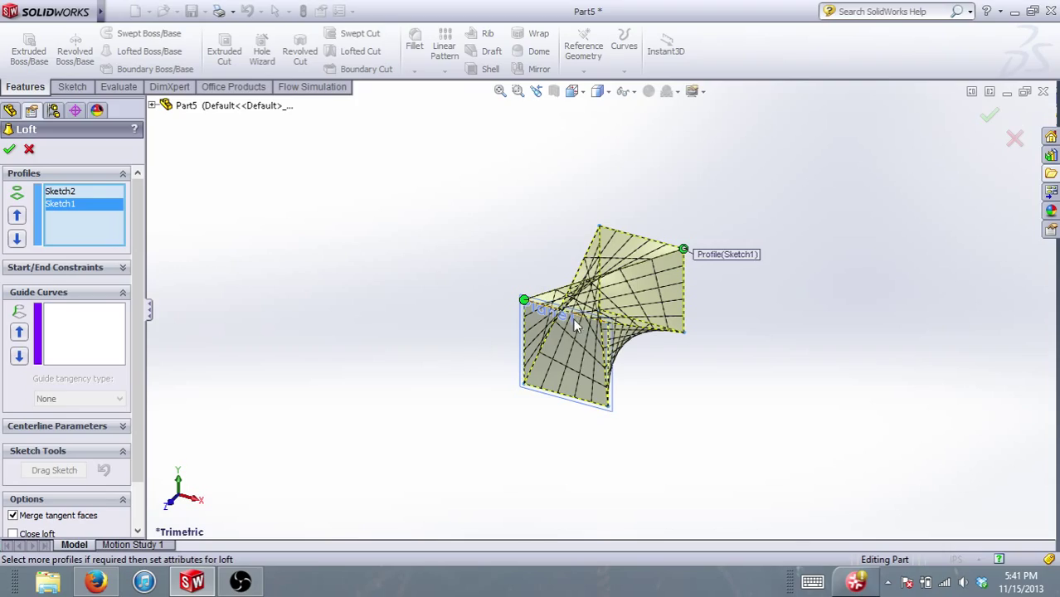
middle_click_drag(637, 326, 604, 282)
scroll(667, 320, "up", 5)
scroll(638, 335, "down", 2)
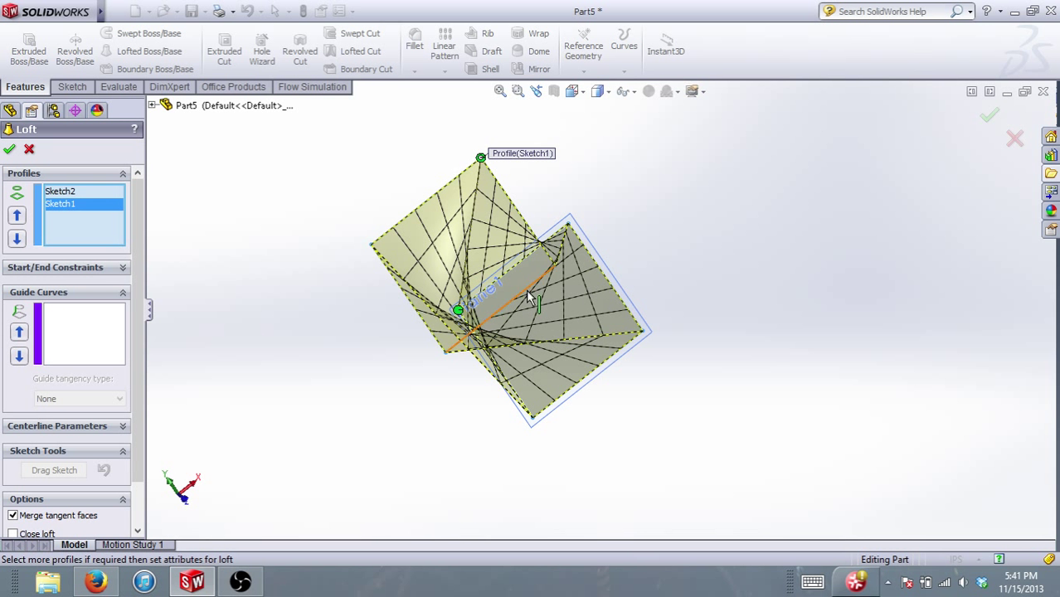
Try the loft connector at matching and mismatched corners of the offset-plane rectangle, examine the previews, and cancel the loft.
mouse_move(454, 311)
left_mouse_down()
mouse_move(568, 235)
mouse_move(568, 220)
left_mouse_up()
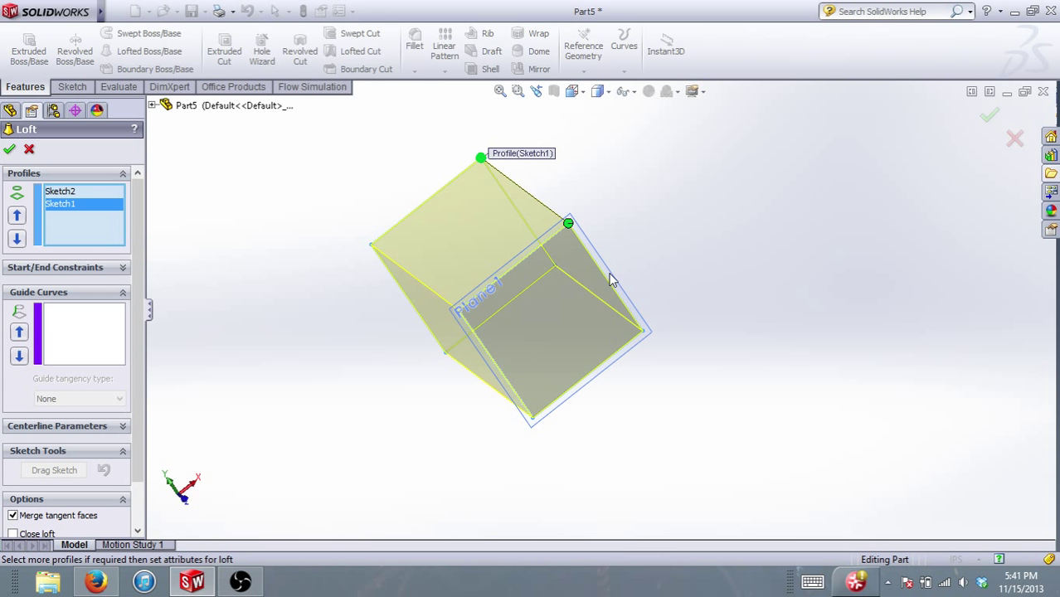
middle_click_drag(480, 293, 546, 274)
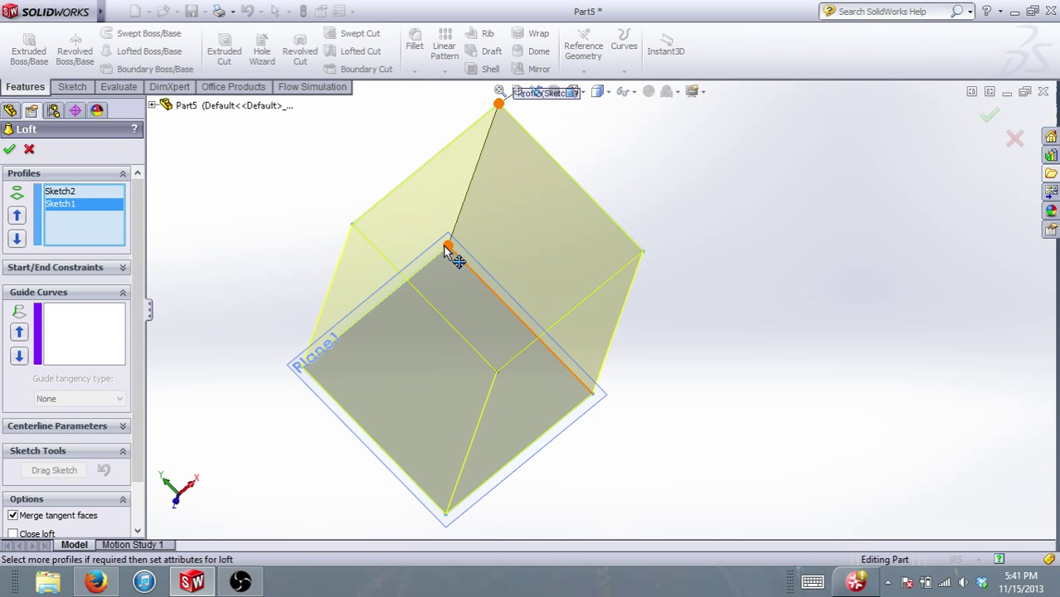
left_click_drag(446, 251, 596, 398)
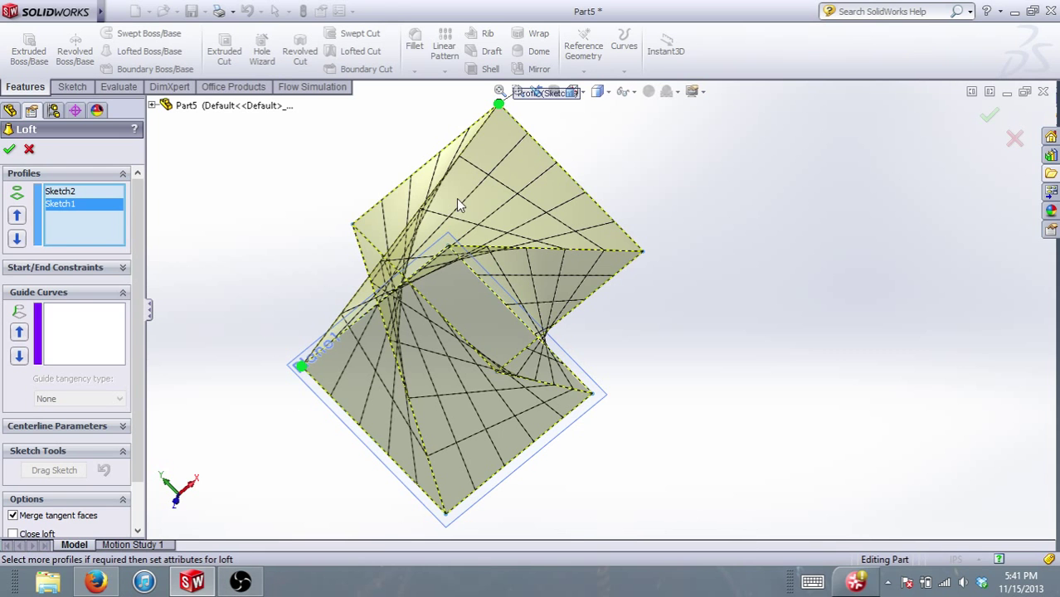
middle_click_drag(460, 206, 508, 186)
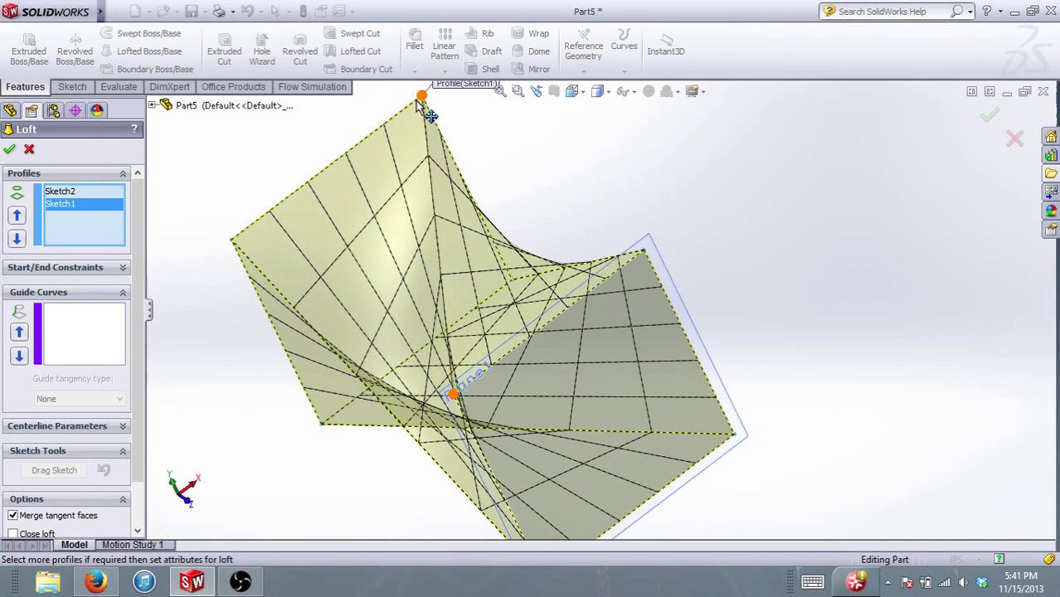
mouse_move(437, 360)
middle_mouse_down()
mouse_move(449, 372)
mouse_move(471, 266)
mouse_move(471, 276)
middle_mouse_up()
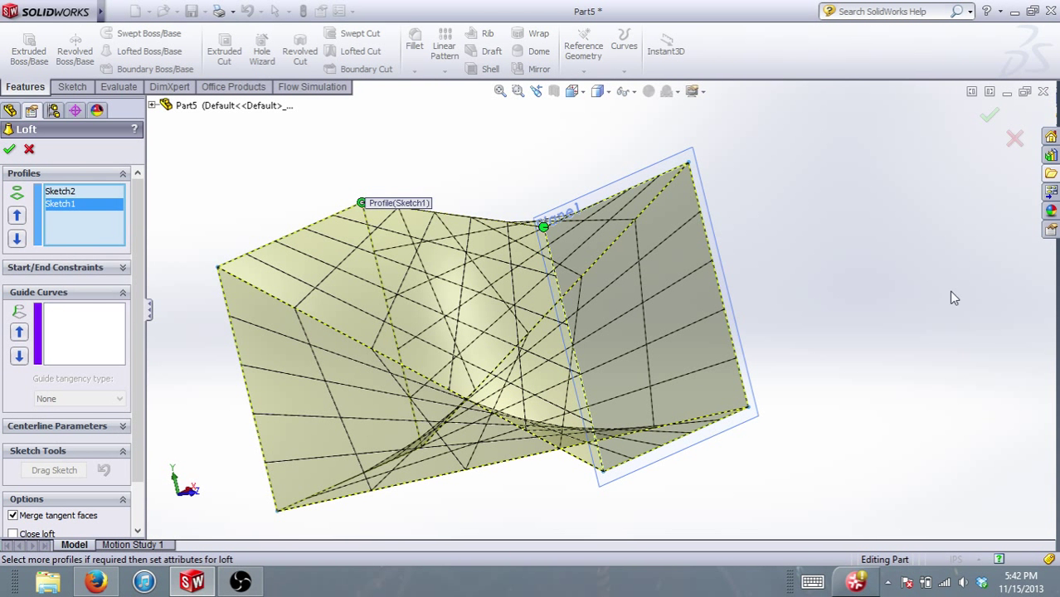
left_click(1014, 139)
In a 3D sketch, draw a three-point arc in the ZX plane joining the matching upper outer corners of both rectangles, curving inward.
scroll(452, 307, "up", 2)
mouse_move(451, 308)
middle_mouse_down()
mouse_move(524, 222)
mouse_move(565, 253)
mouse_move(506, 257)
middle_mouse_up()
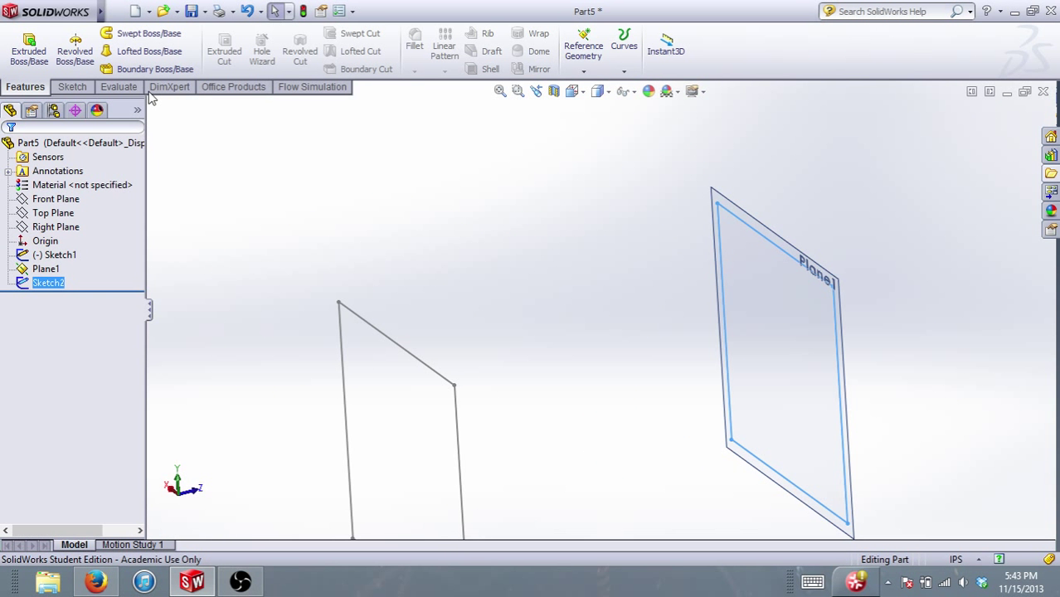
left_click(71, 86)
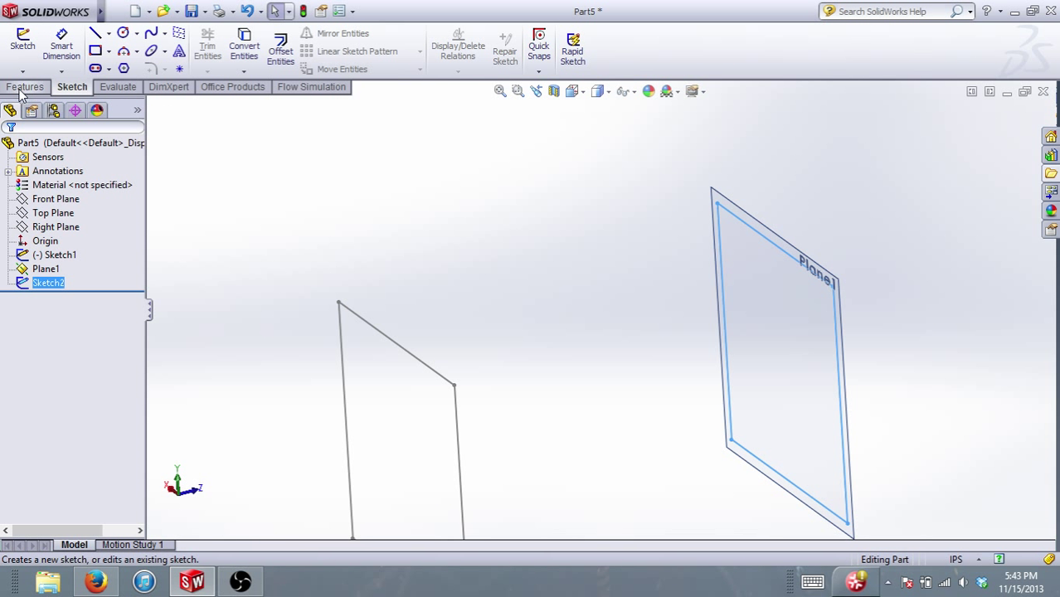
left_click(31, 78)
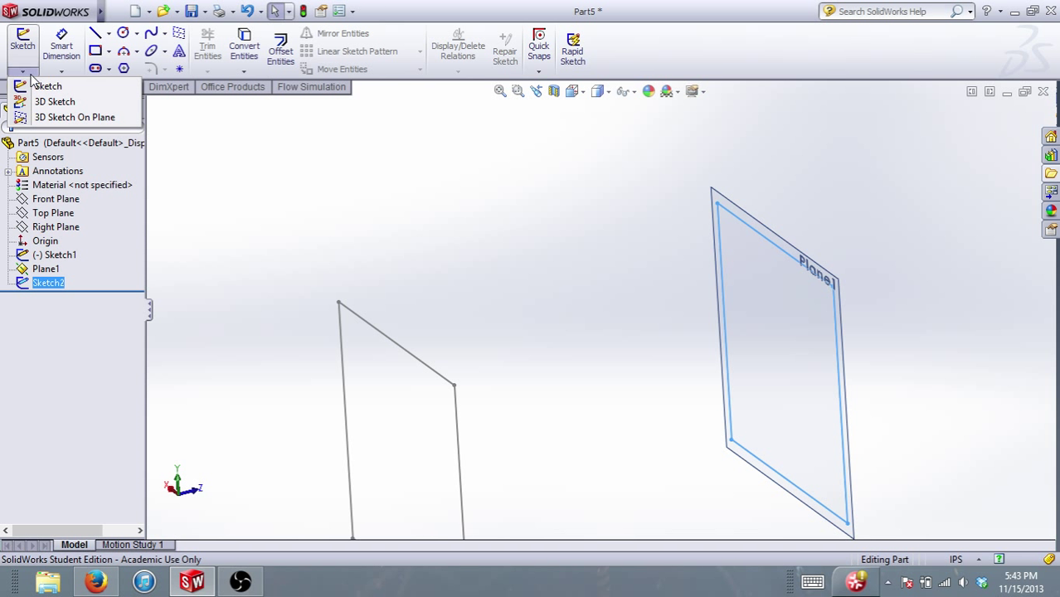
left_click(45, 101)
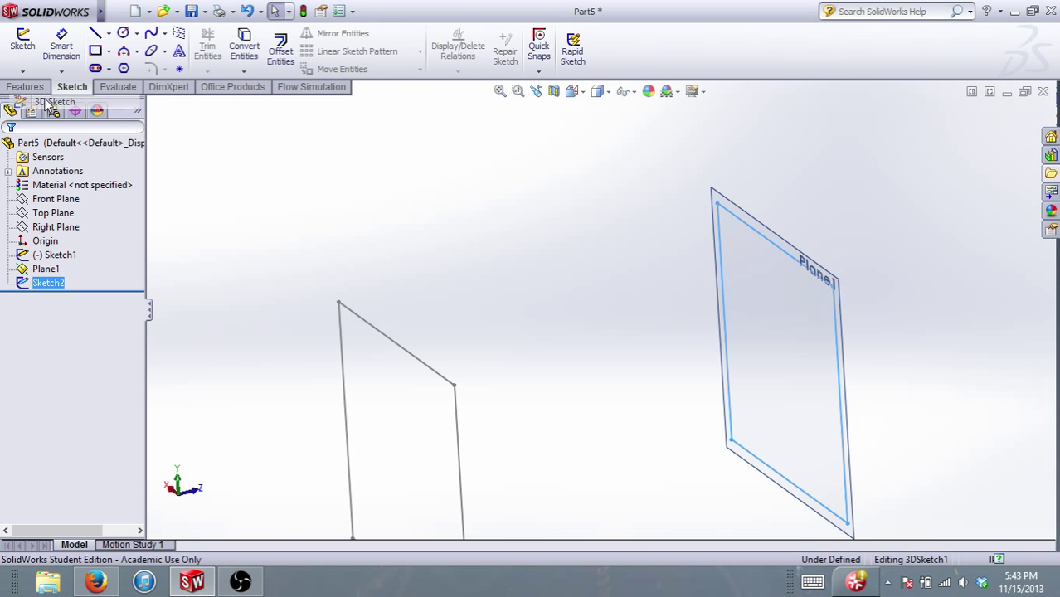
left_click(97, 37)
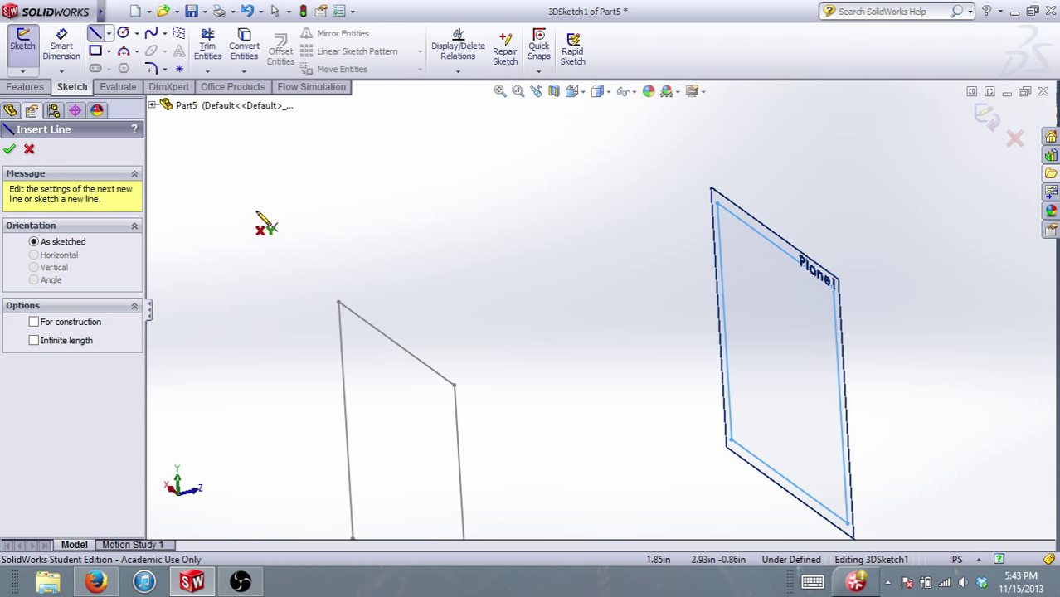
left_click(123, 50)
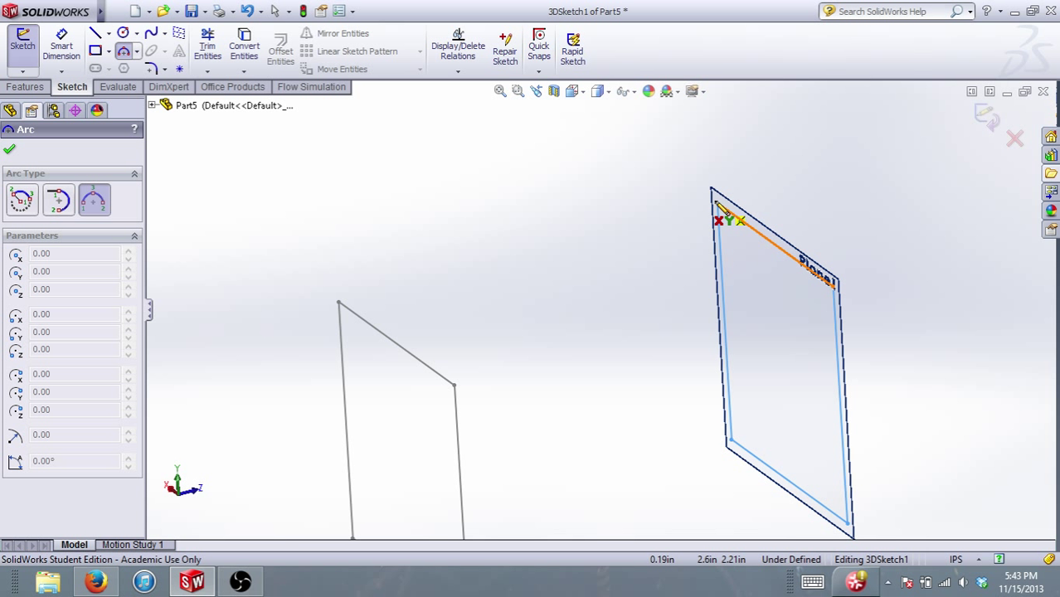
key("Tab")
key("Tab")
left_click(714, 201)
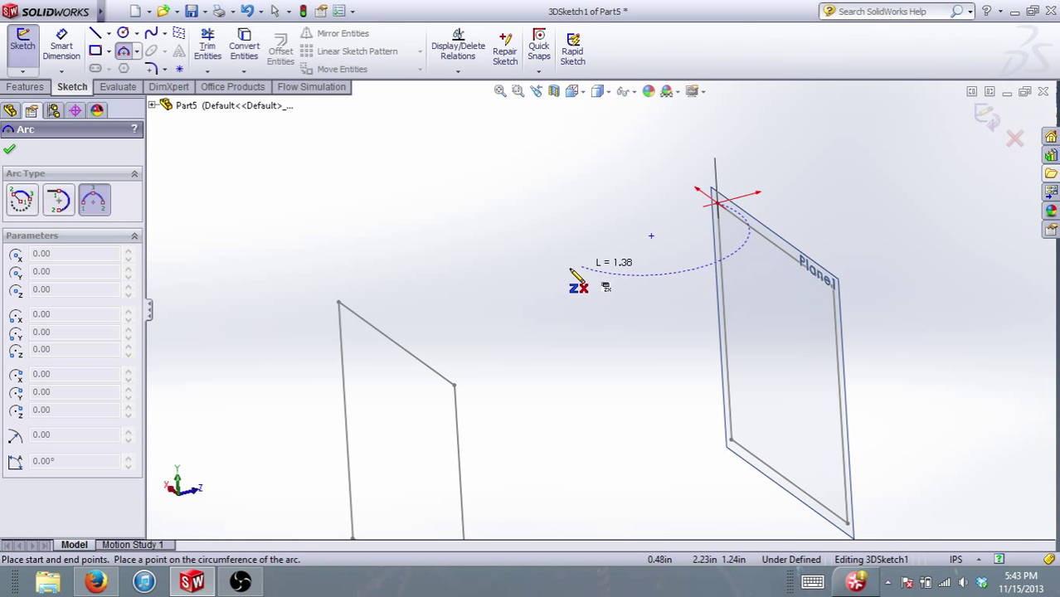
left_click(339, 302)
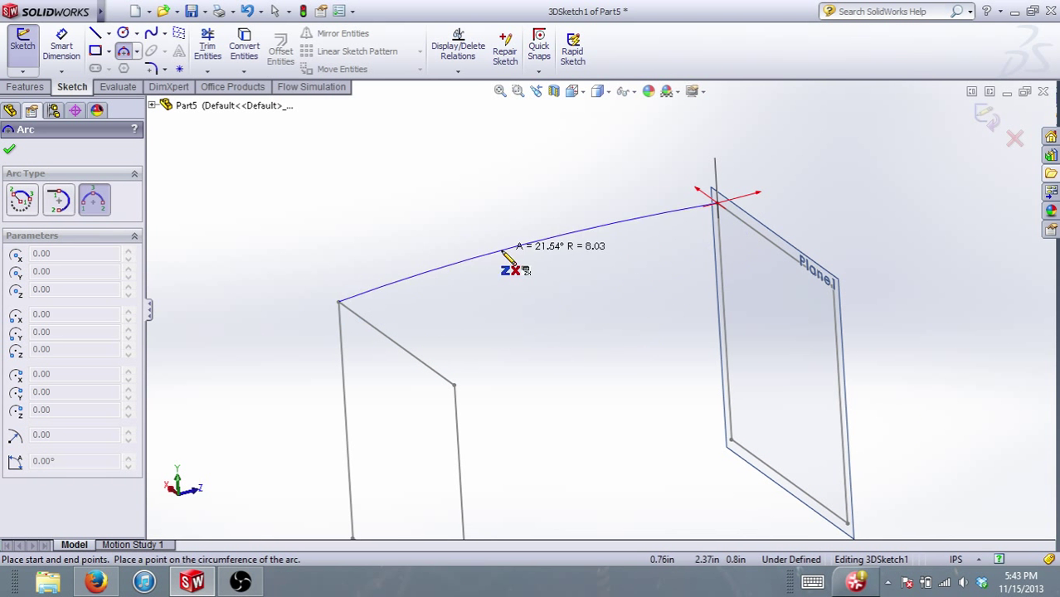
left_click(537, 278)
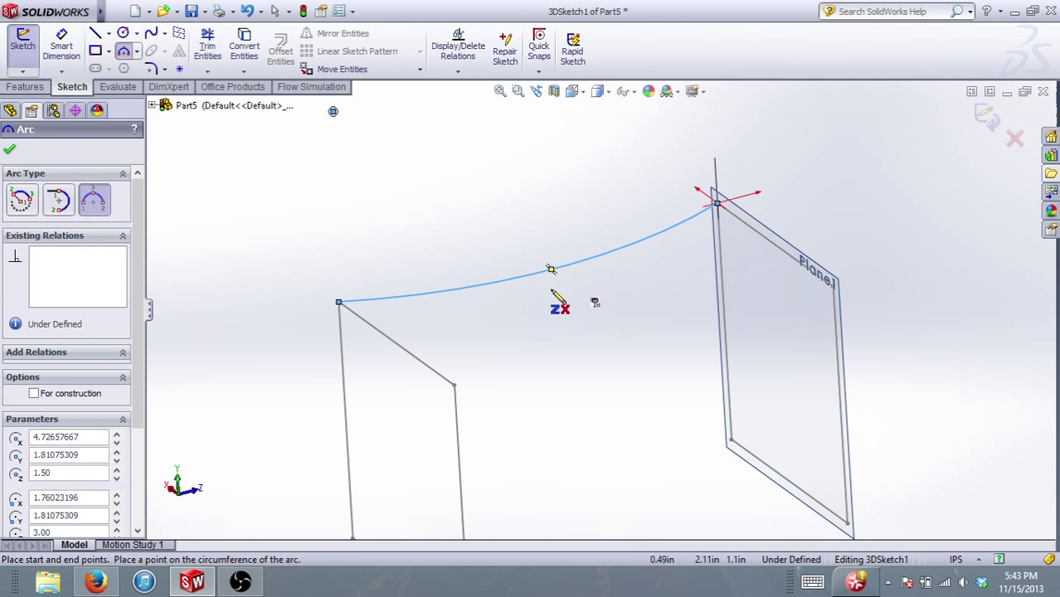
key("Escape")
Loft between the offset-plane and Front Plane rectangles from matching corners, using the 3D-sketched arc as the guide curve.
scroll(601, 311, "up", 5)
mouse_move(650, 298)
middle_mouse_down()
mouse_move(655, 288)
mouse_move(745, 280)
mouse_move(618, 305)
middle_mouse_up()
left_click(24, 86)
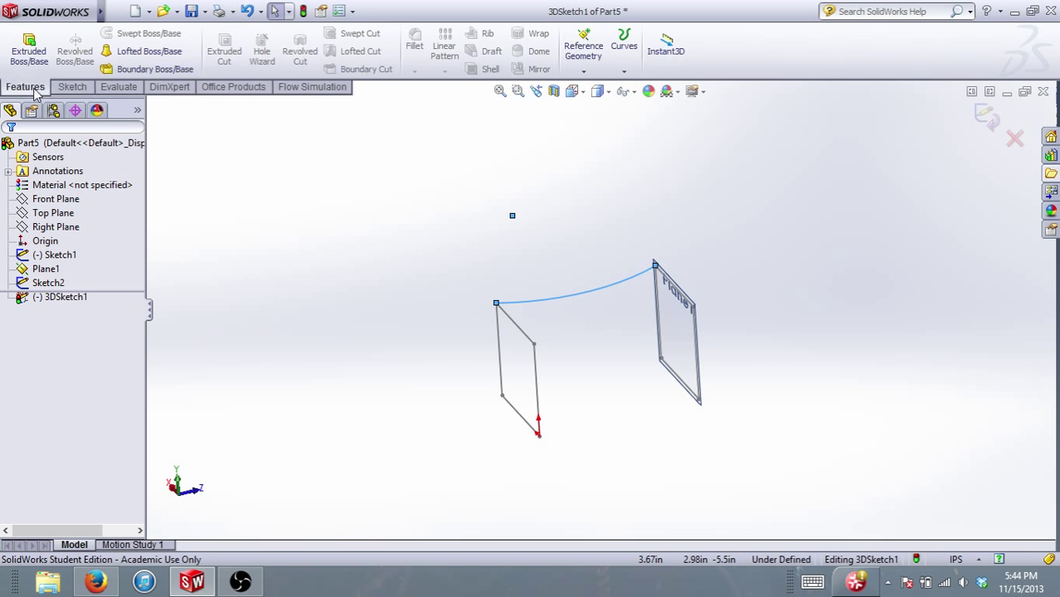
left_click(149, 50)
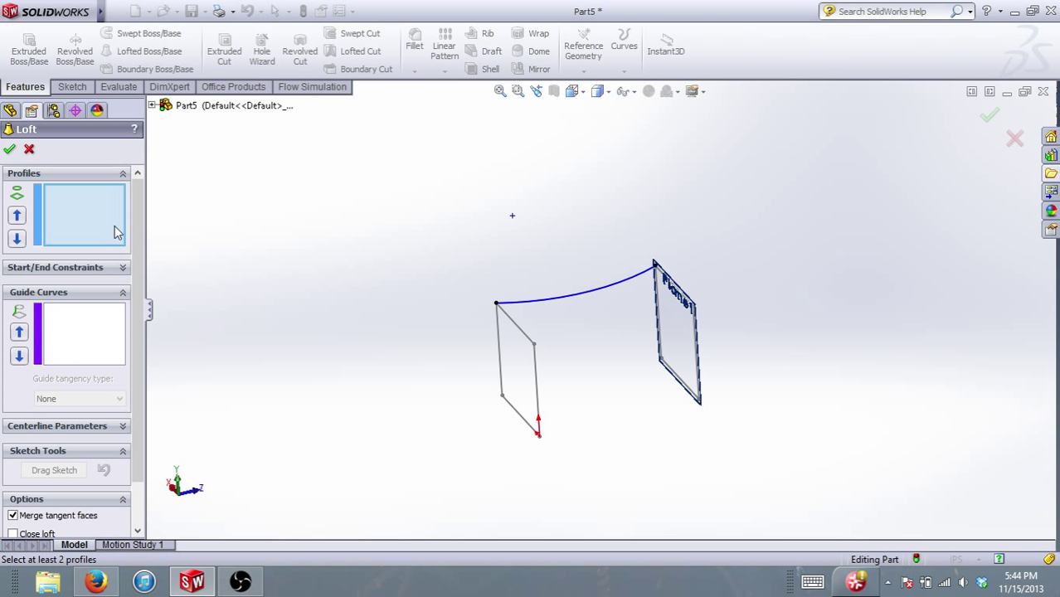
left_click(680, 299)
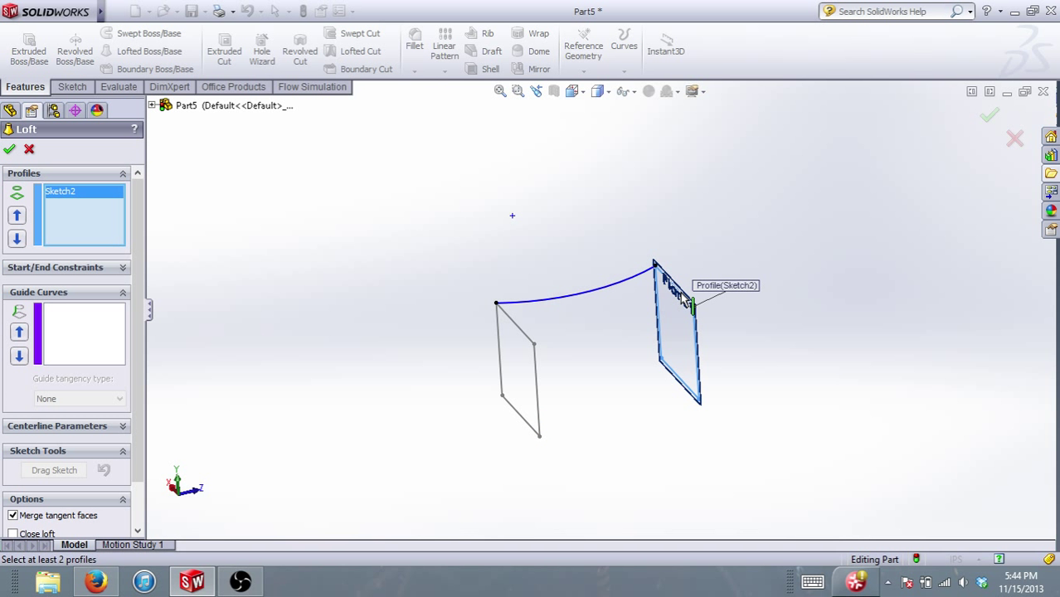
left_click(528, 339)
middle_click_drag(568, 336, 696, 307)
left_click(74, 334)
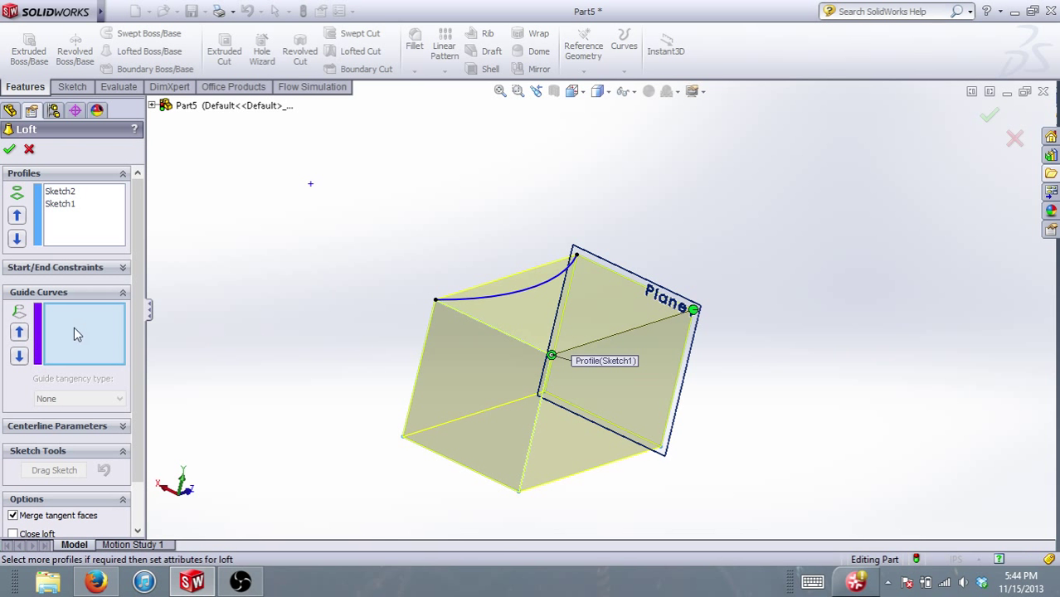
left_click(538, 287)
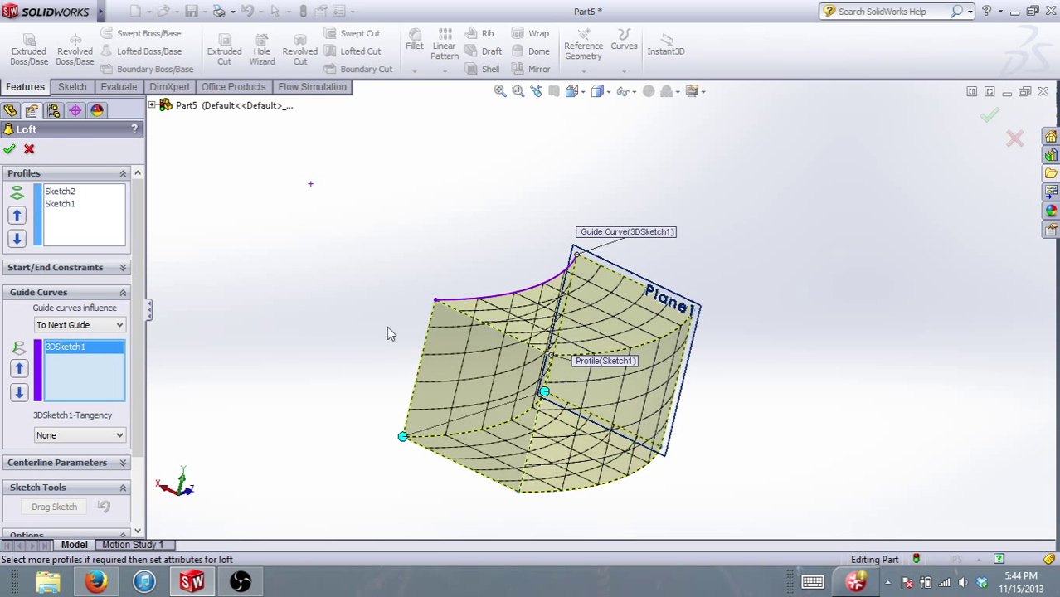
left_click(9, 150)
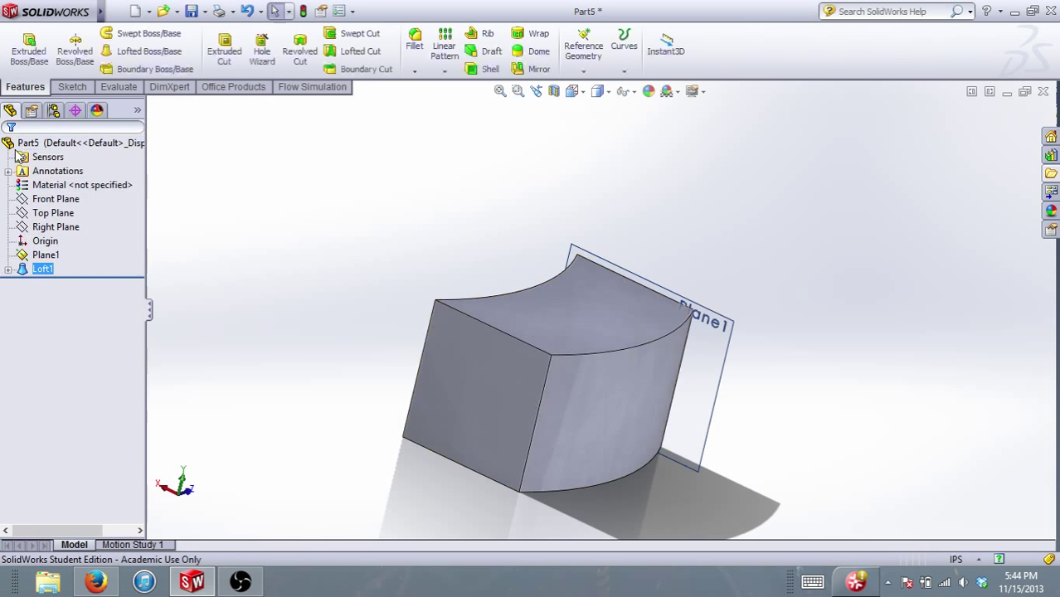